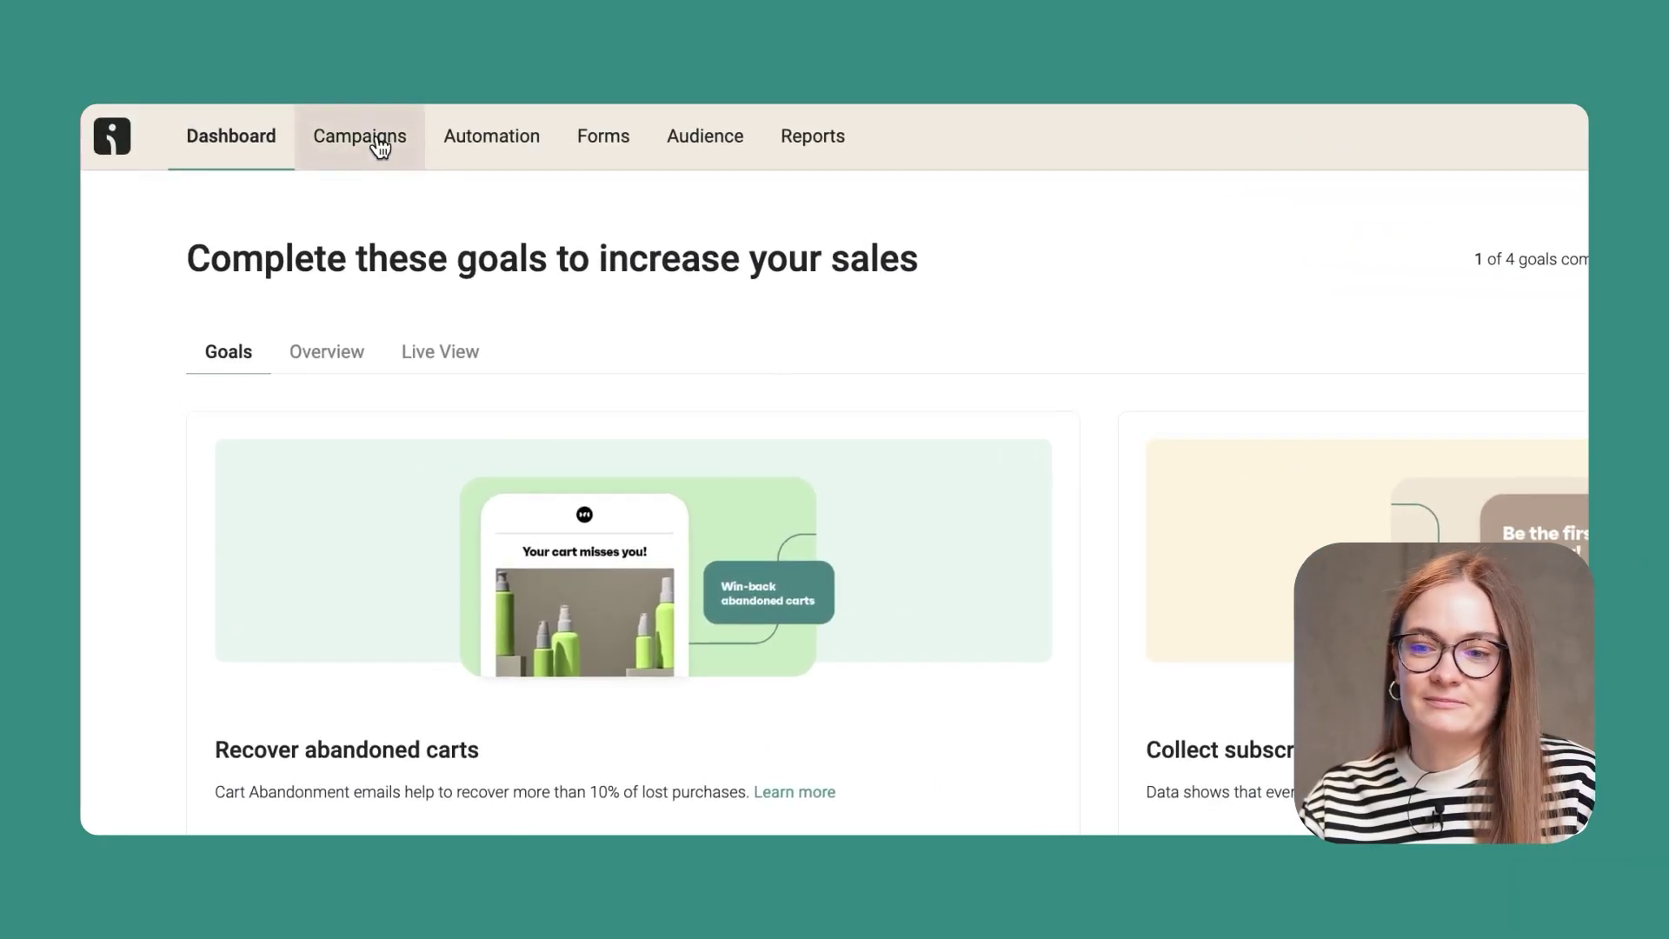
- Create a new regular email campaign and enter "50% off for our best picks" as its subject line
click(379, 148)
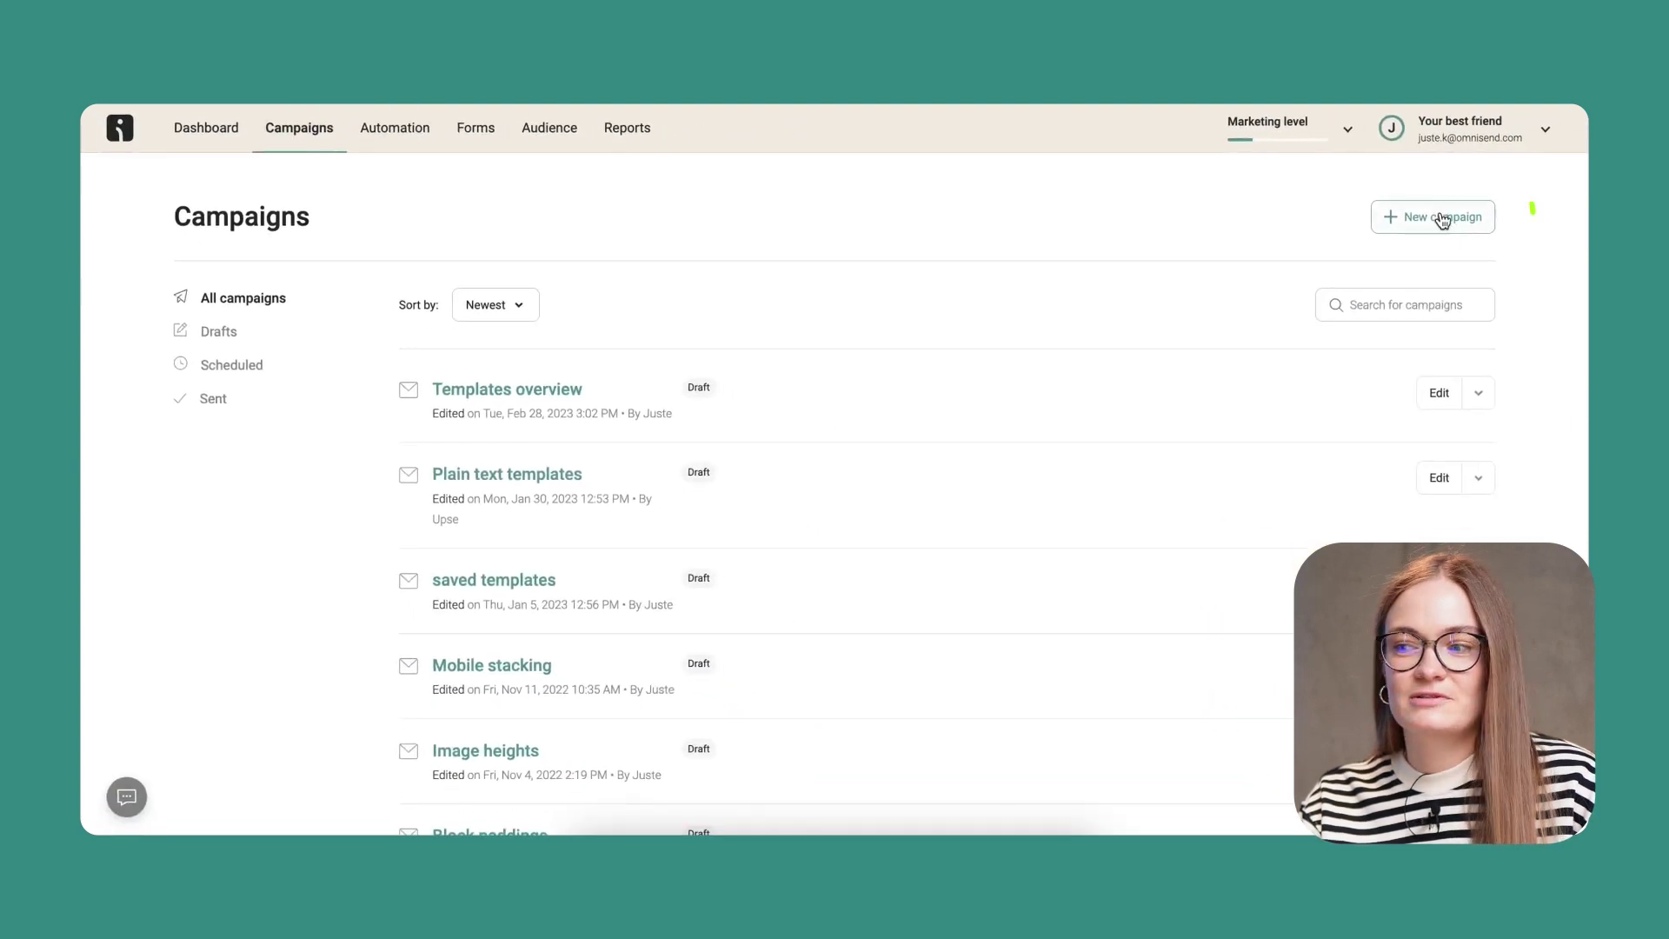
click(1436, 218)
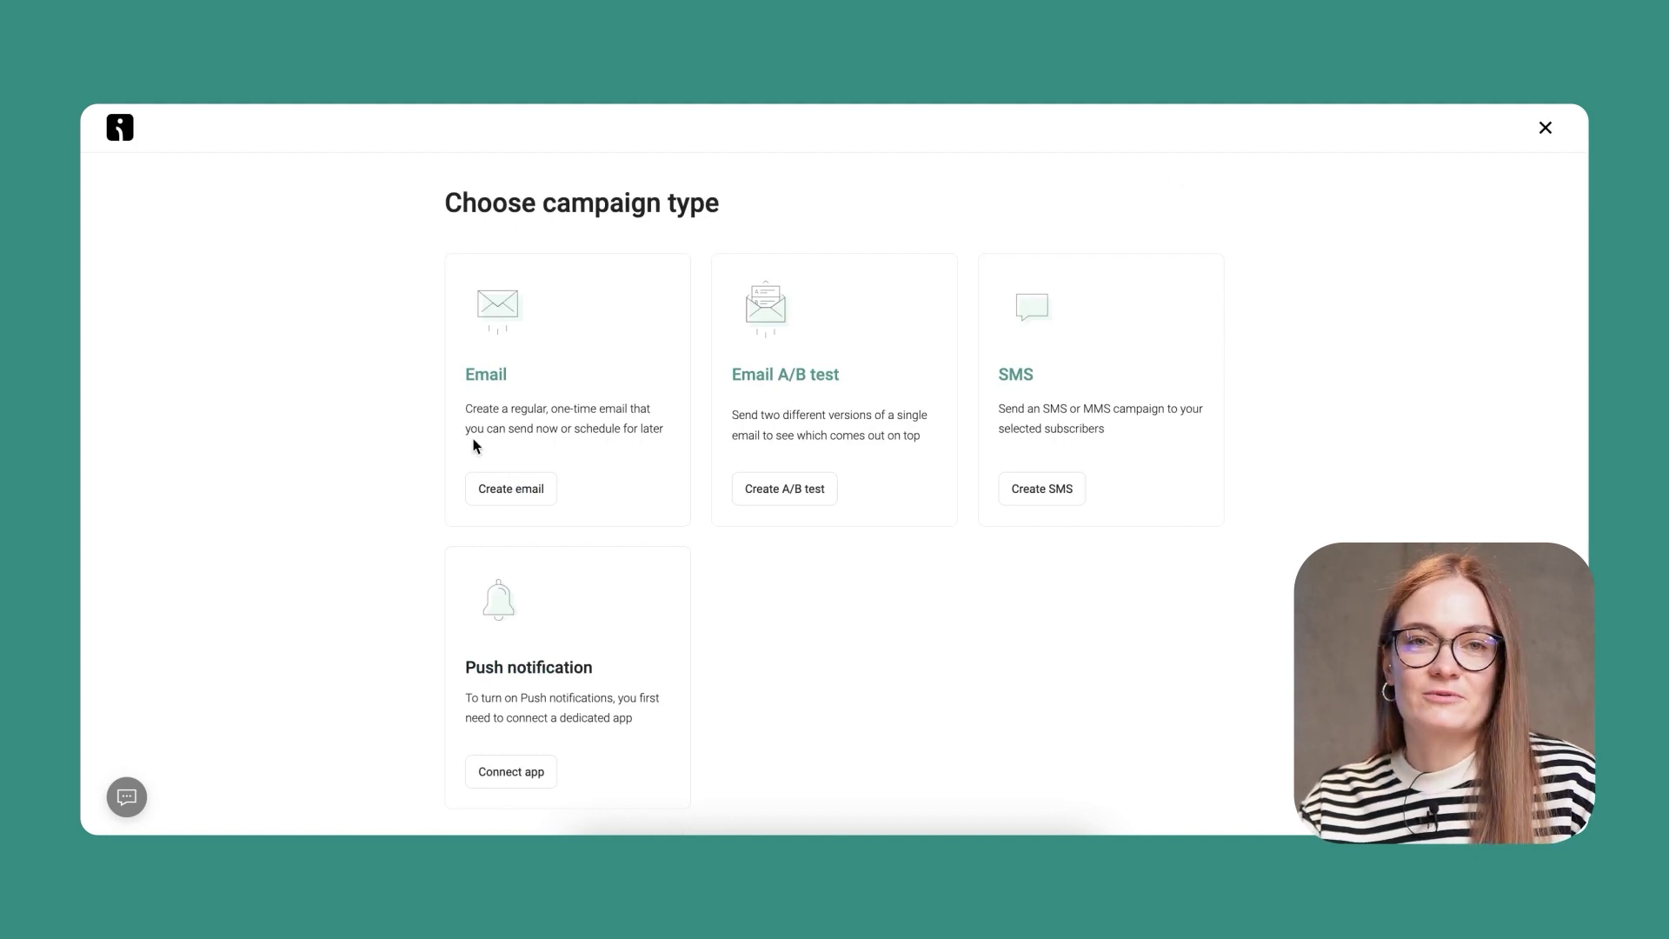
click(511, 489)
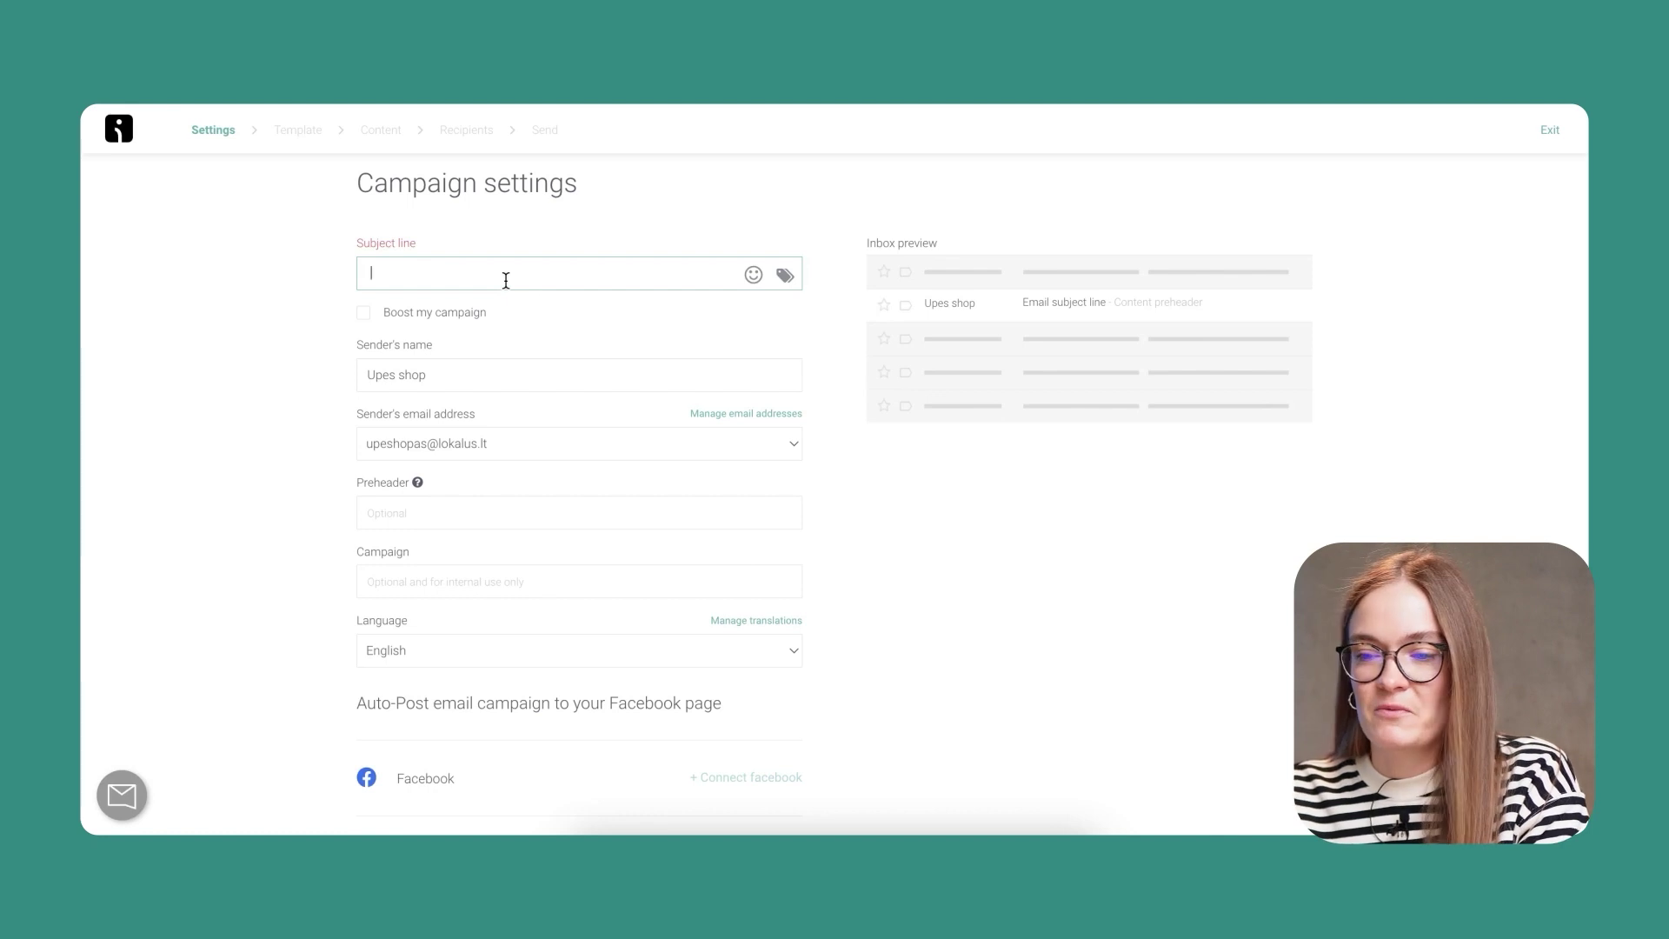
text(50% off for our best picks)
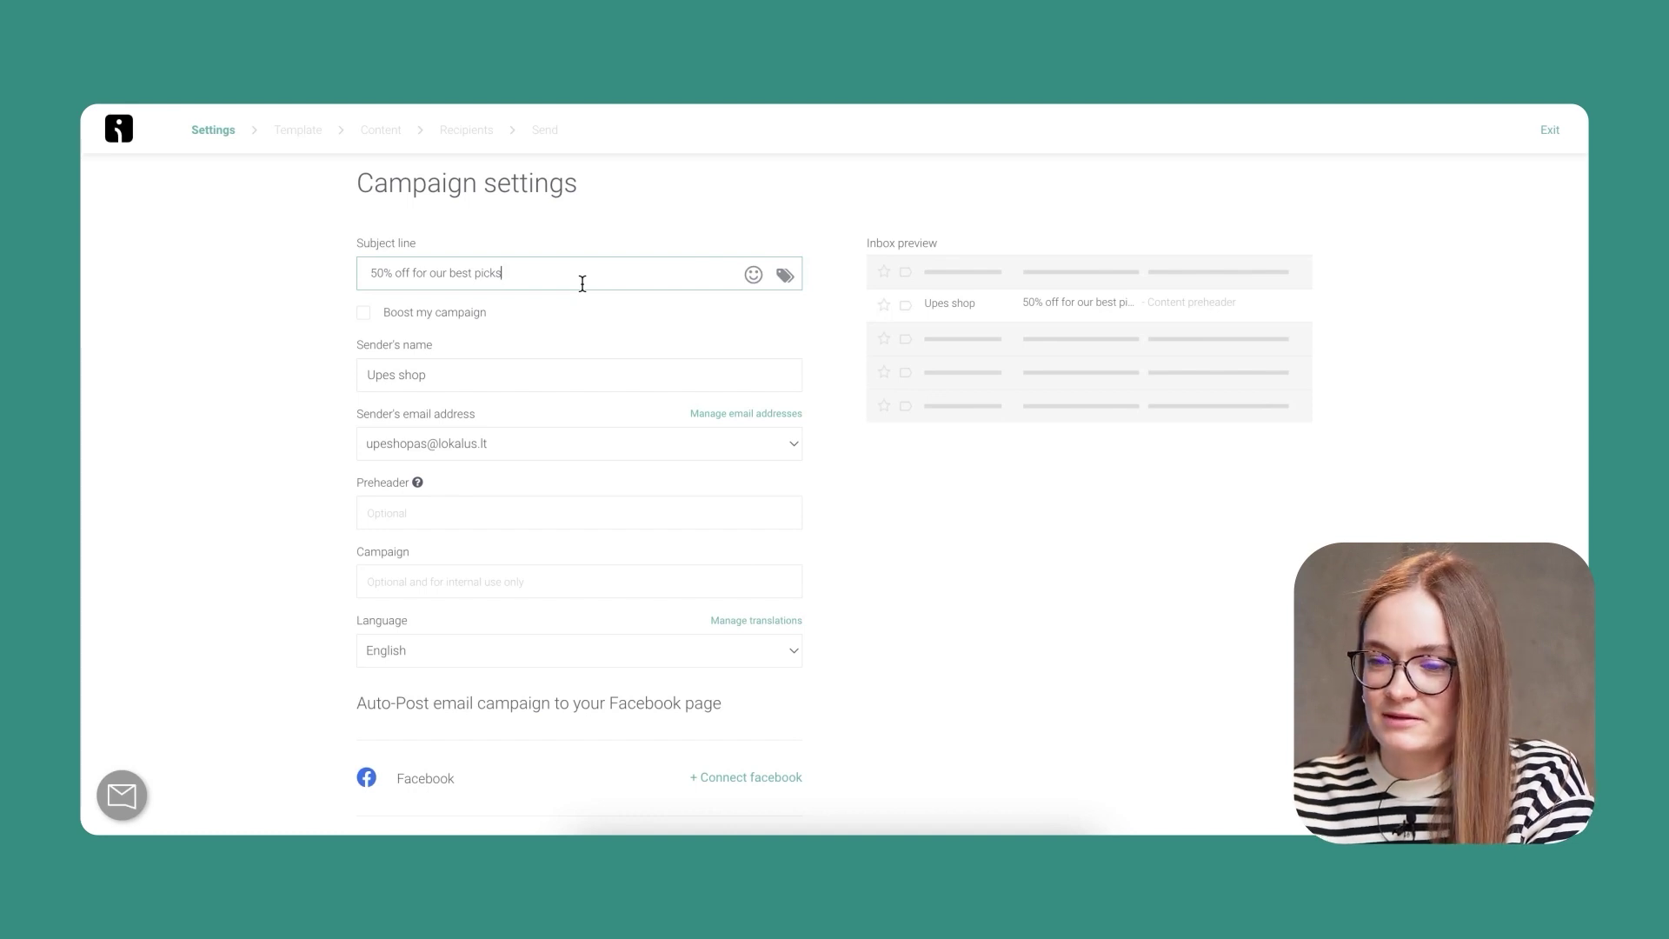
- Run the copied subject line through Omnisend's Email subject line tester and review its score, character count and word count
triple_click(358, 270)
key(ctrl+c)
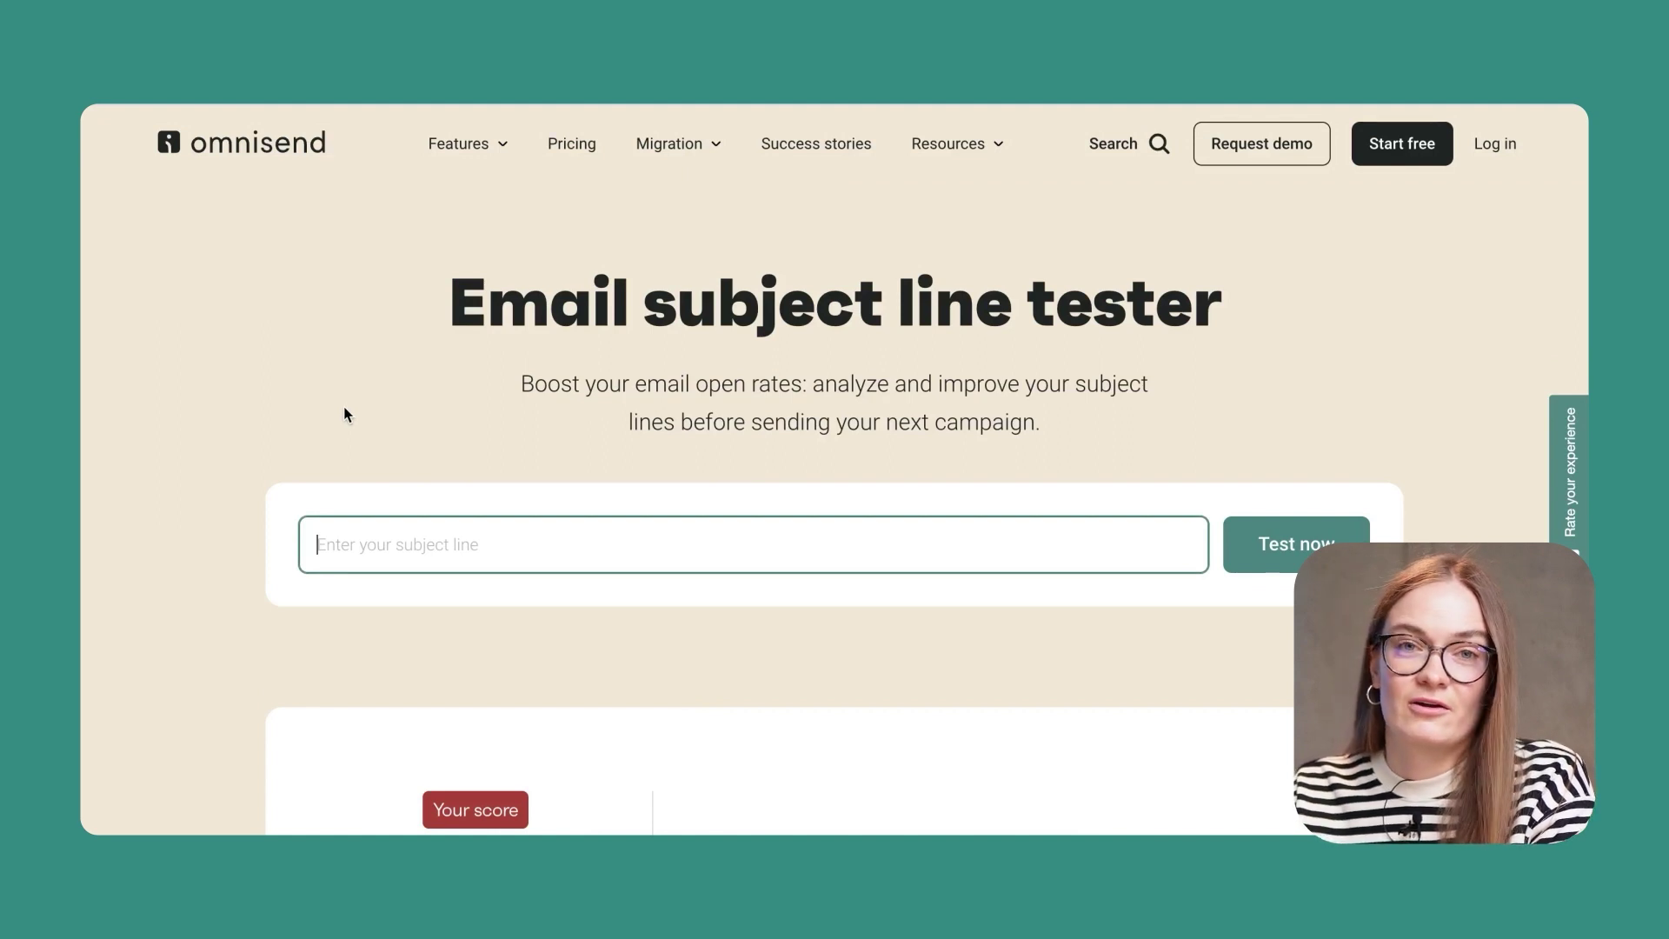
click(398, 545)
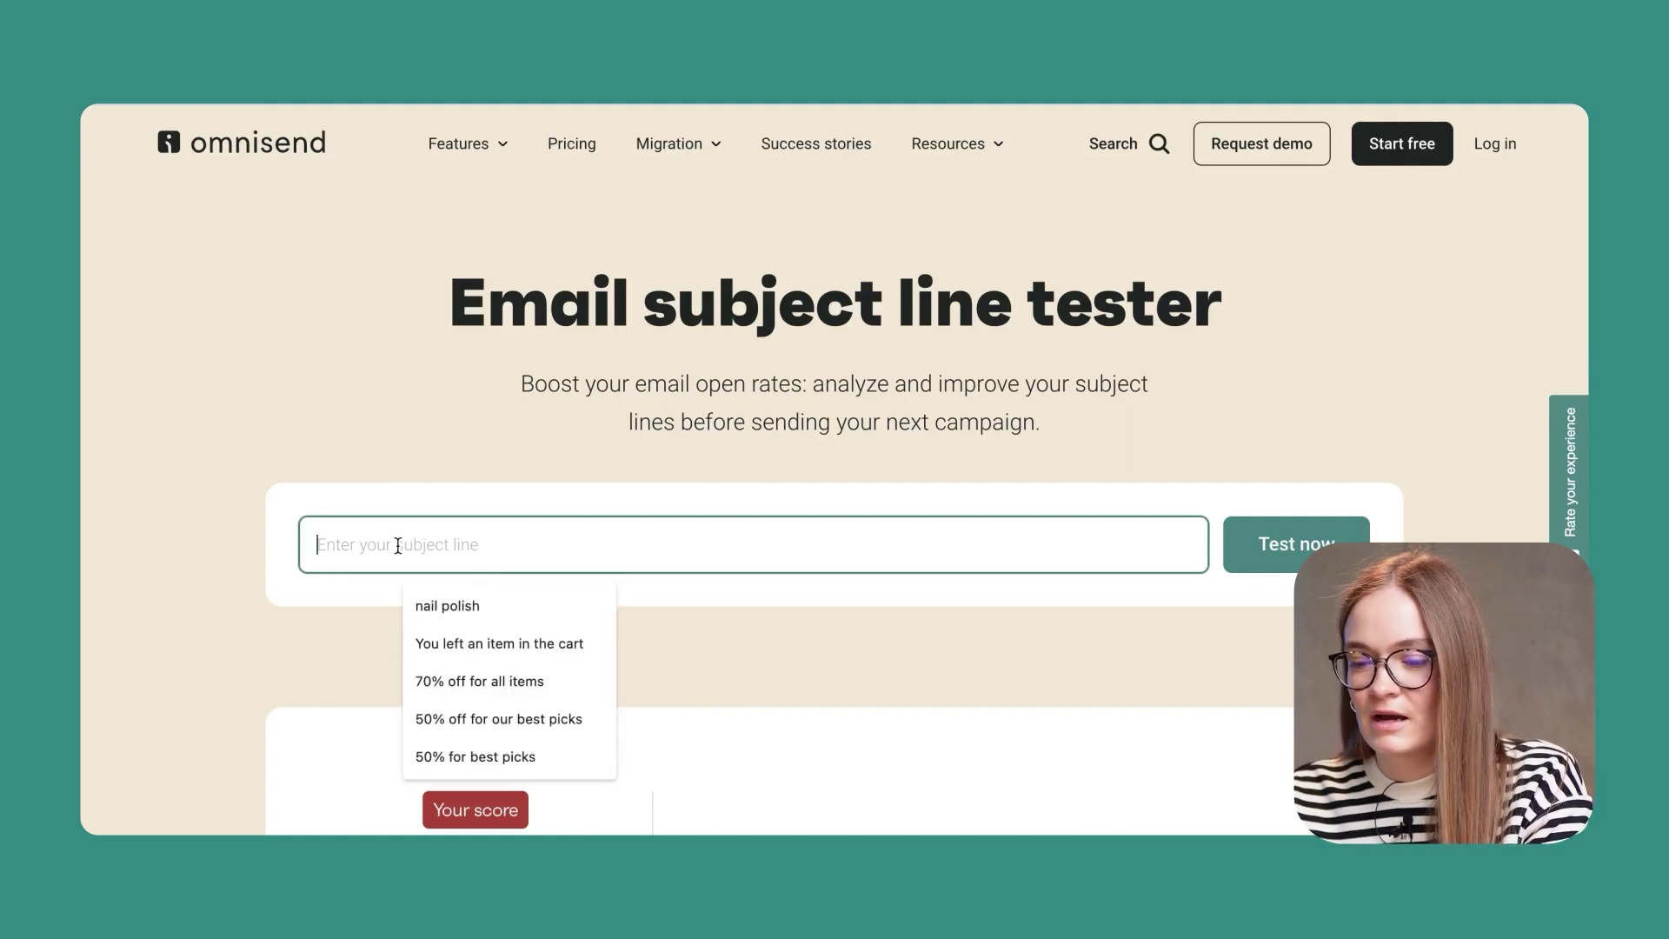
key(ctrl+v)
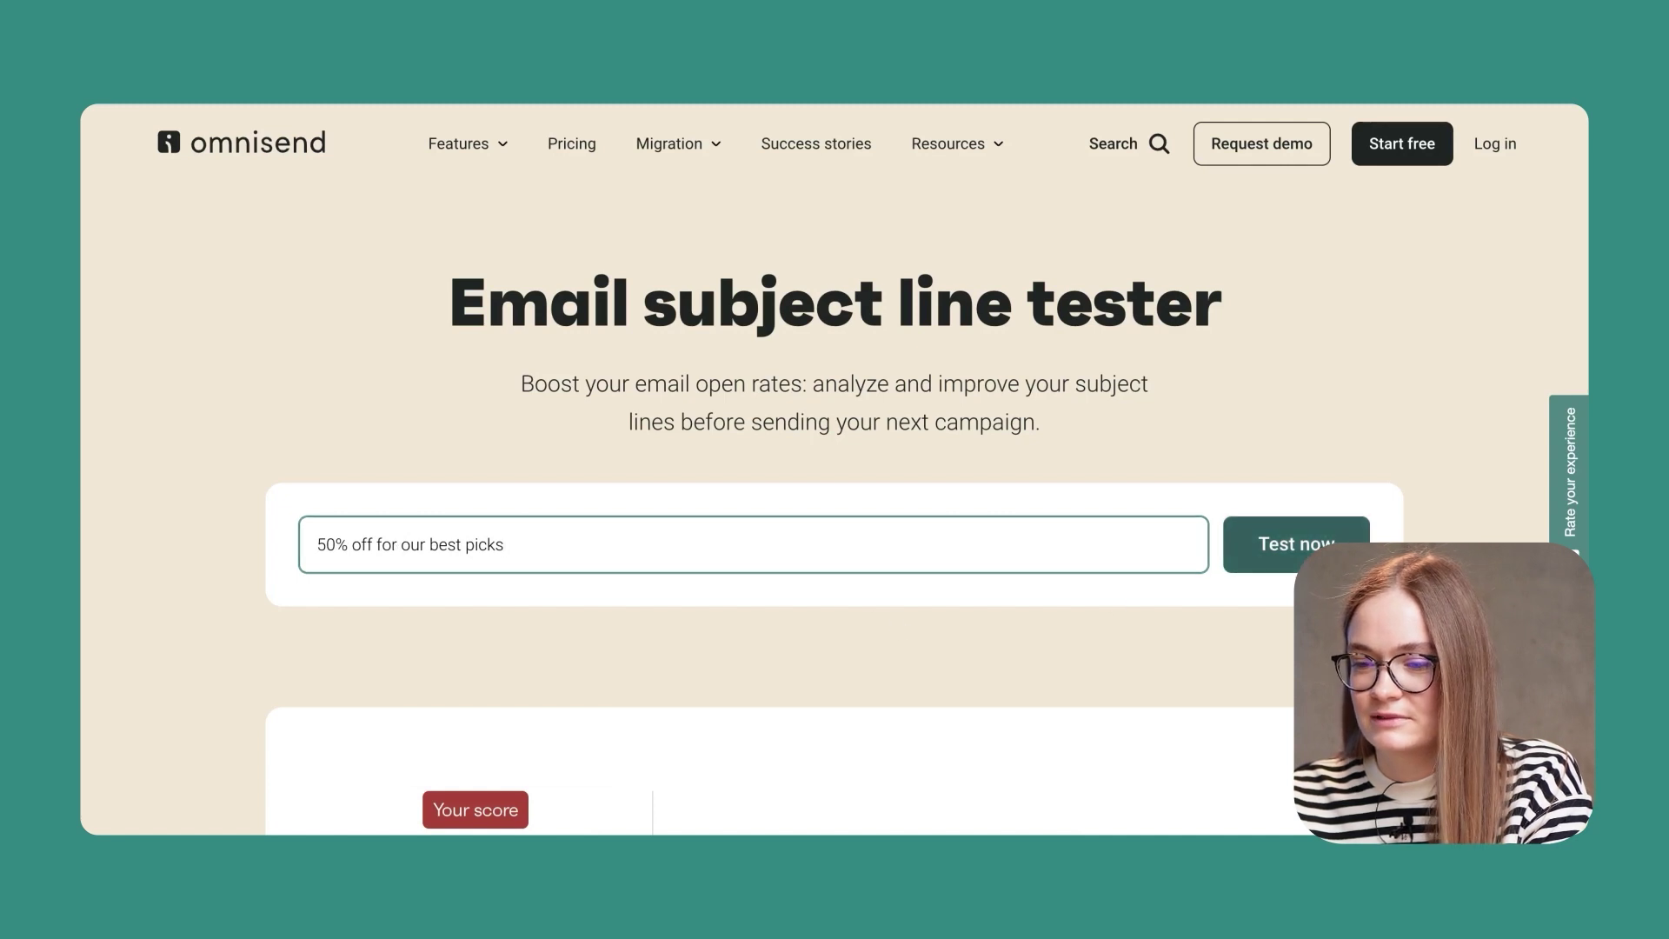
click(1317, 556)
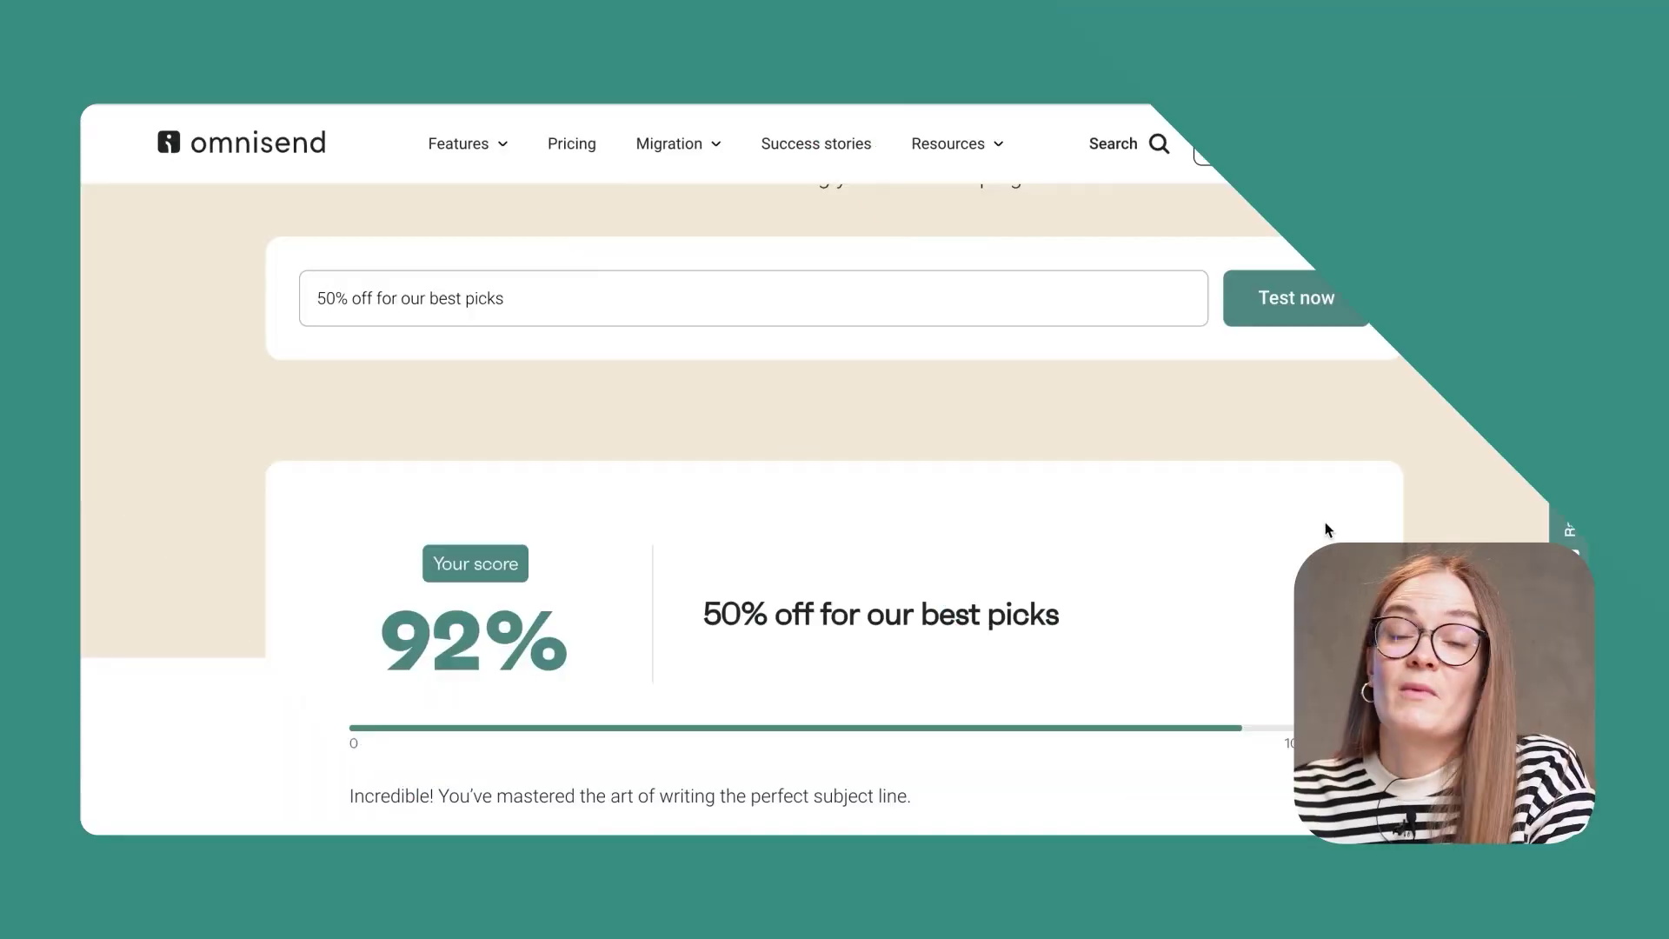
scroll(1326, 523, down, 5)
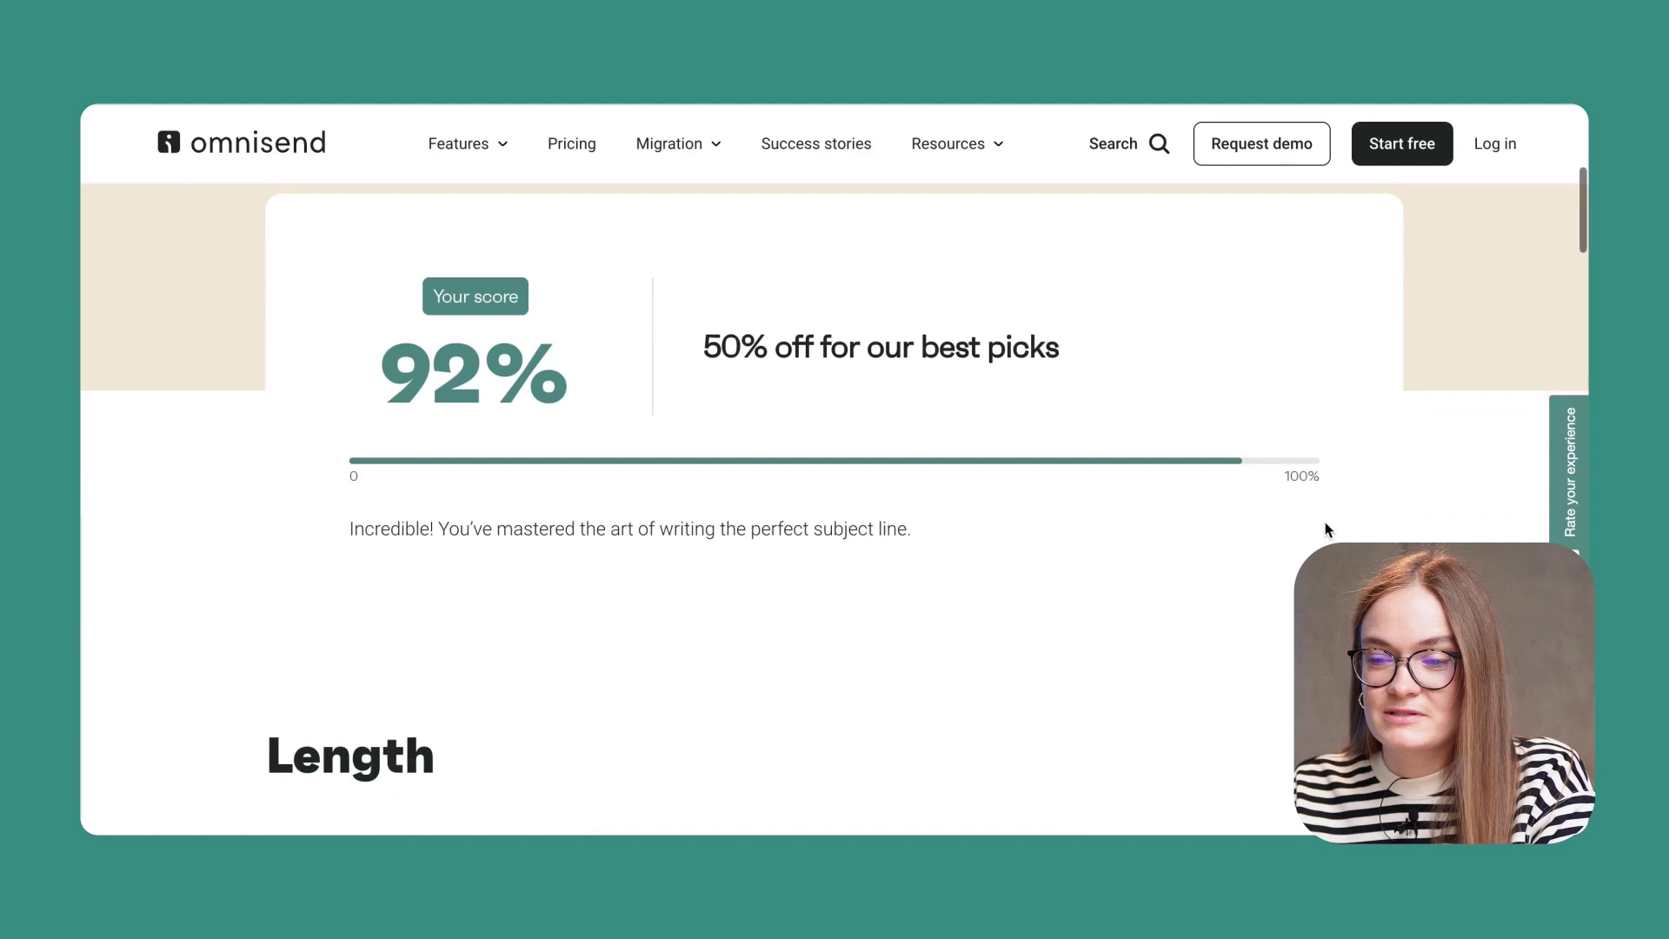
scroll(1324, 528, down, 3)
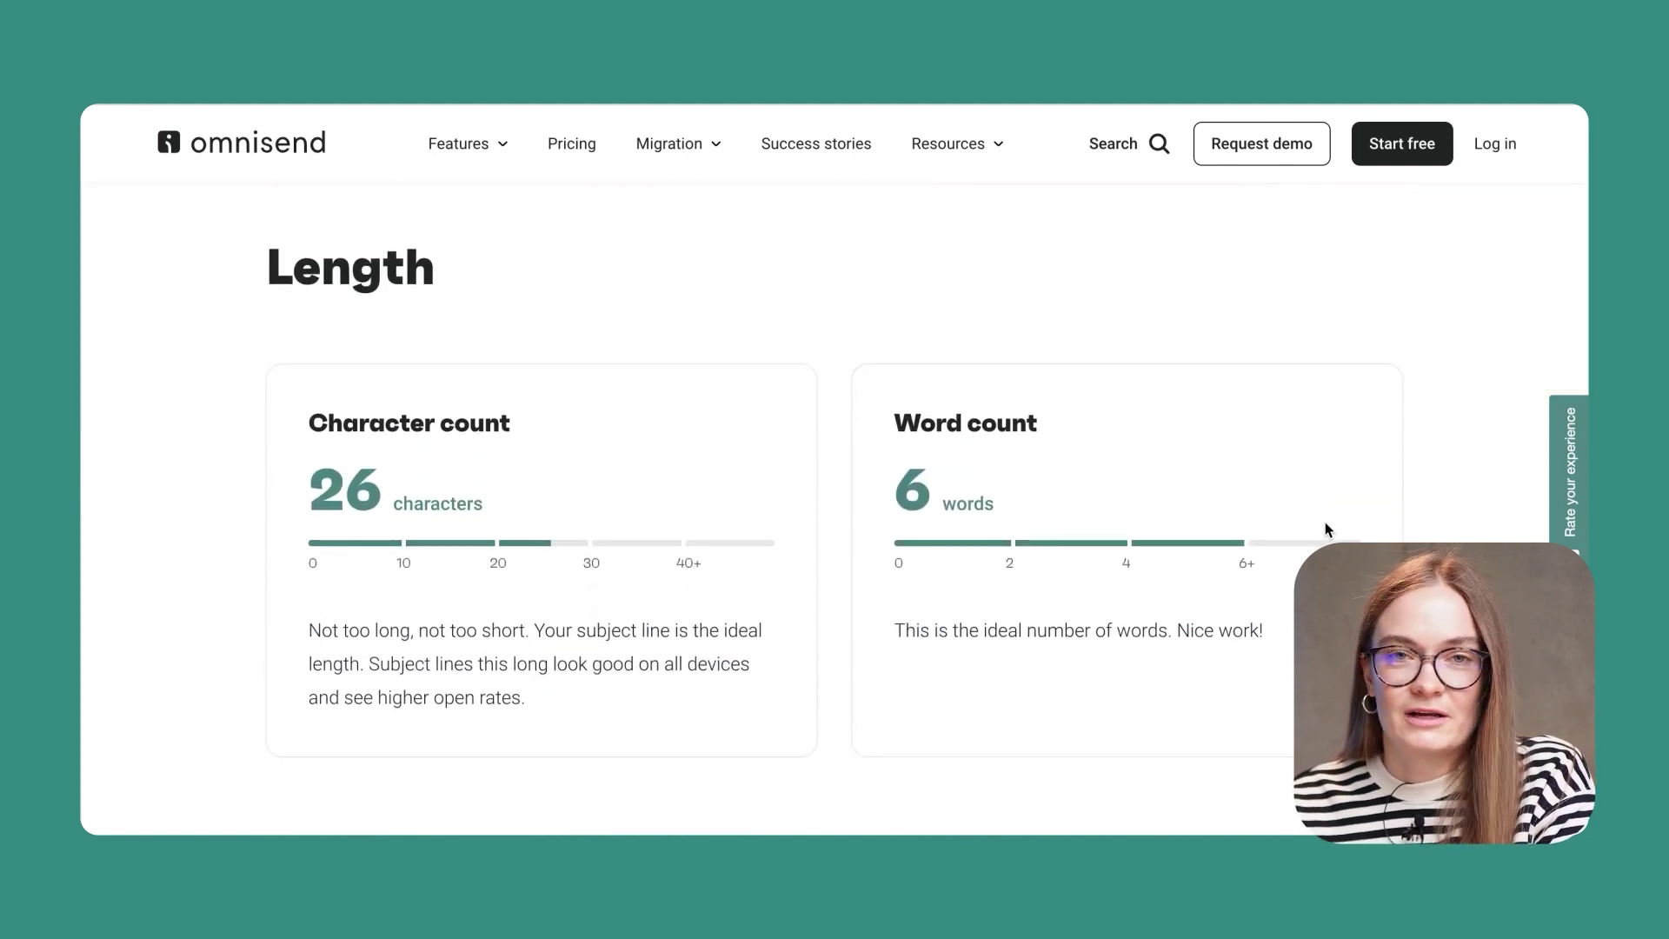
scroll(1327, 529, down, 4)
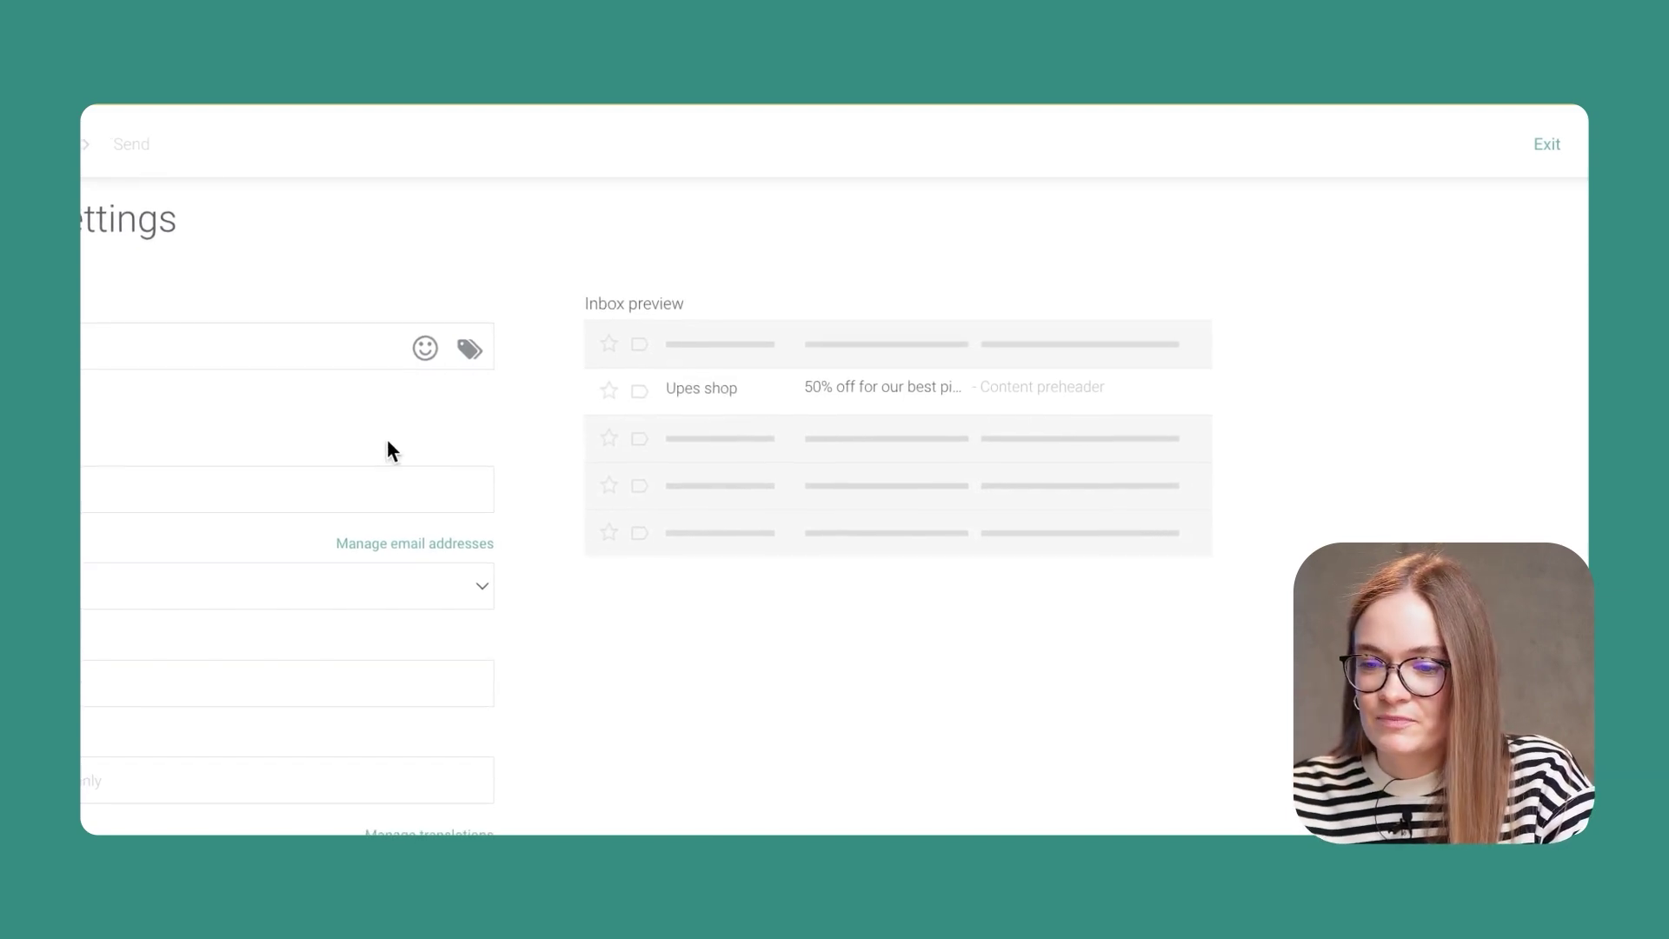
- Set the preheader to "Text to read more" and continue to the template selection with English as the language
click(105, 654)
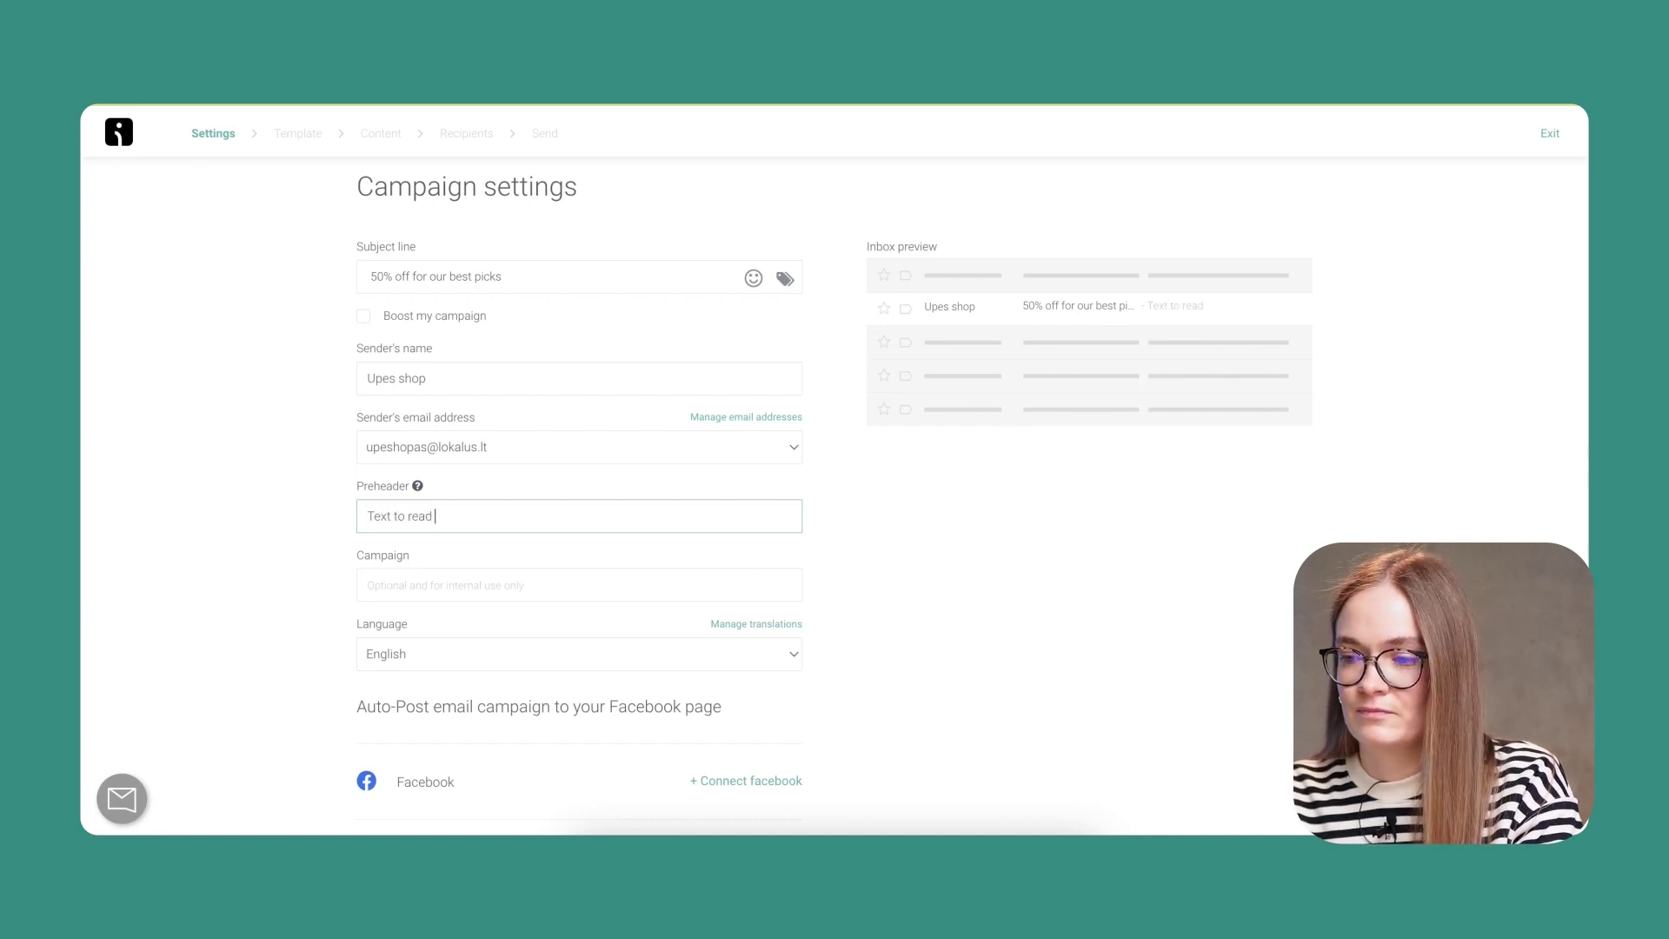
click(477, 518)
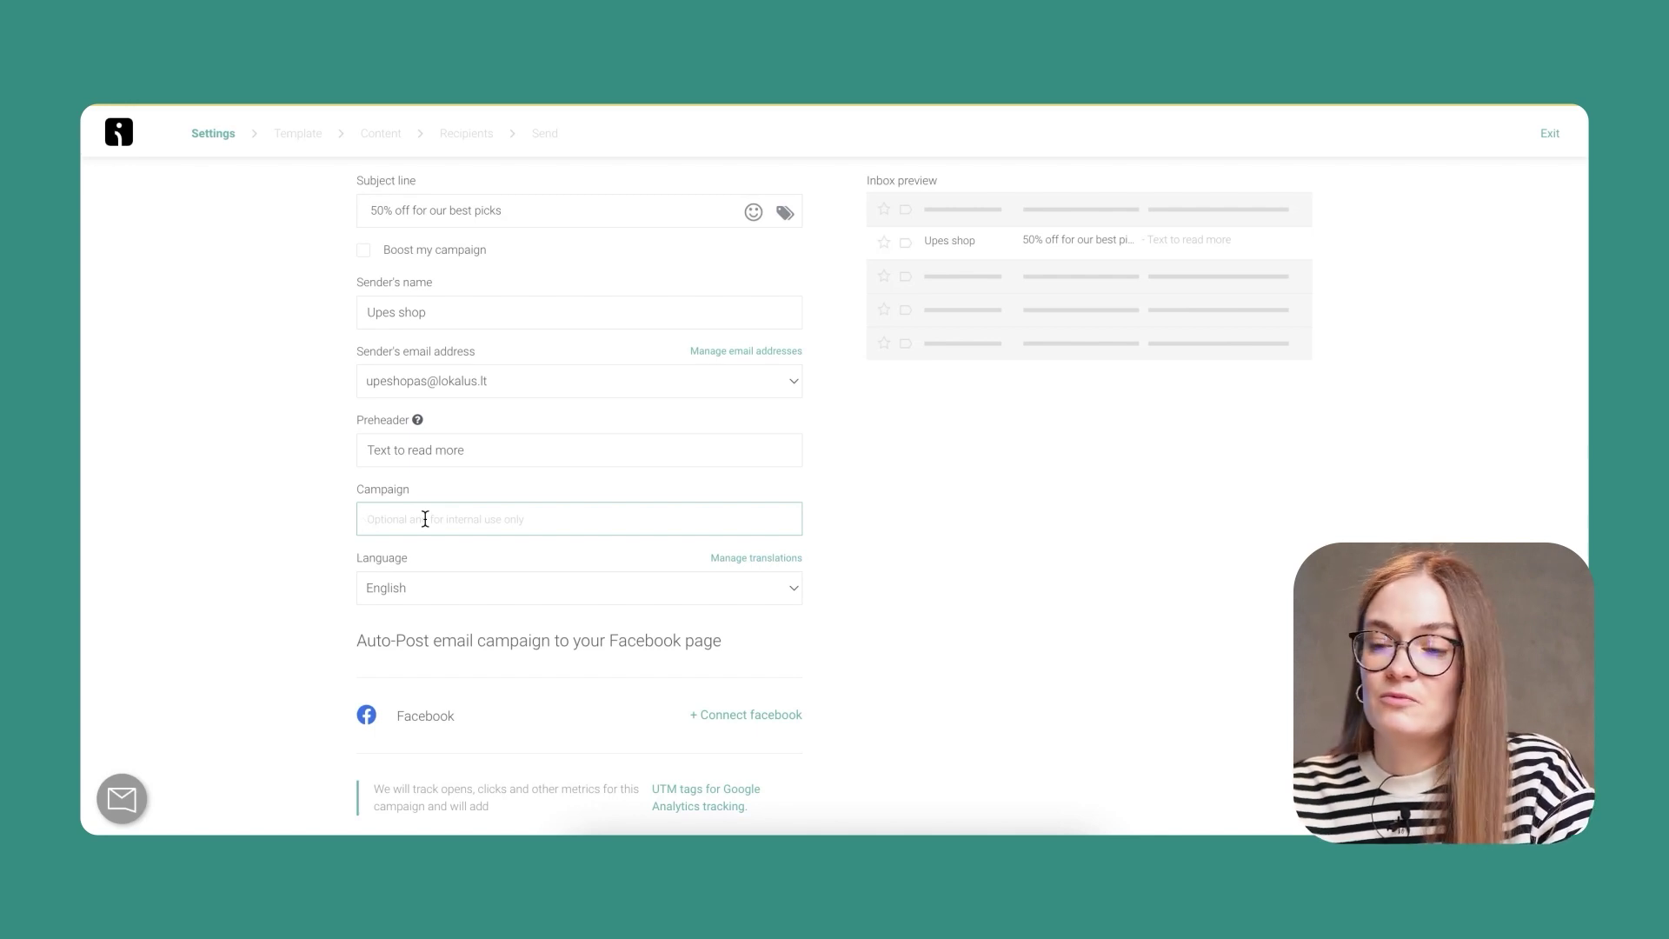
scroll(426, 519, down, 2)
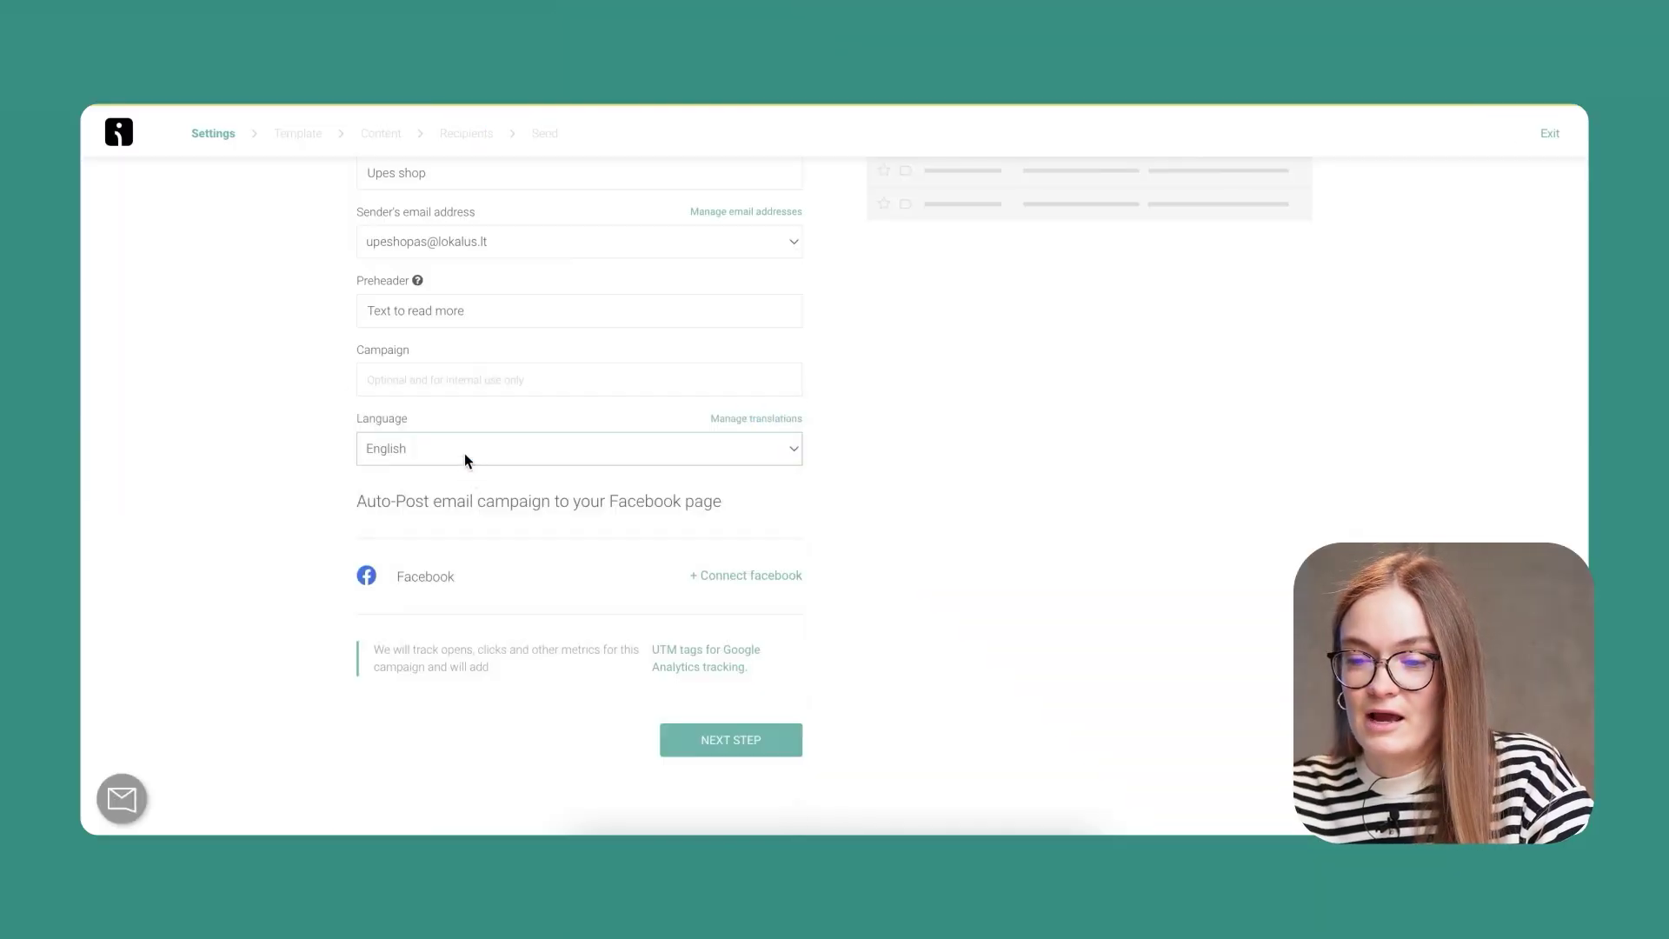
click(464, 452)
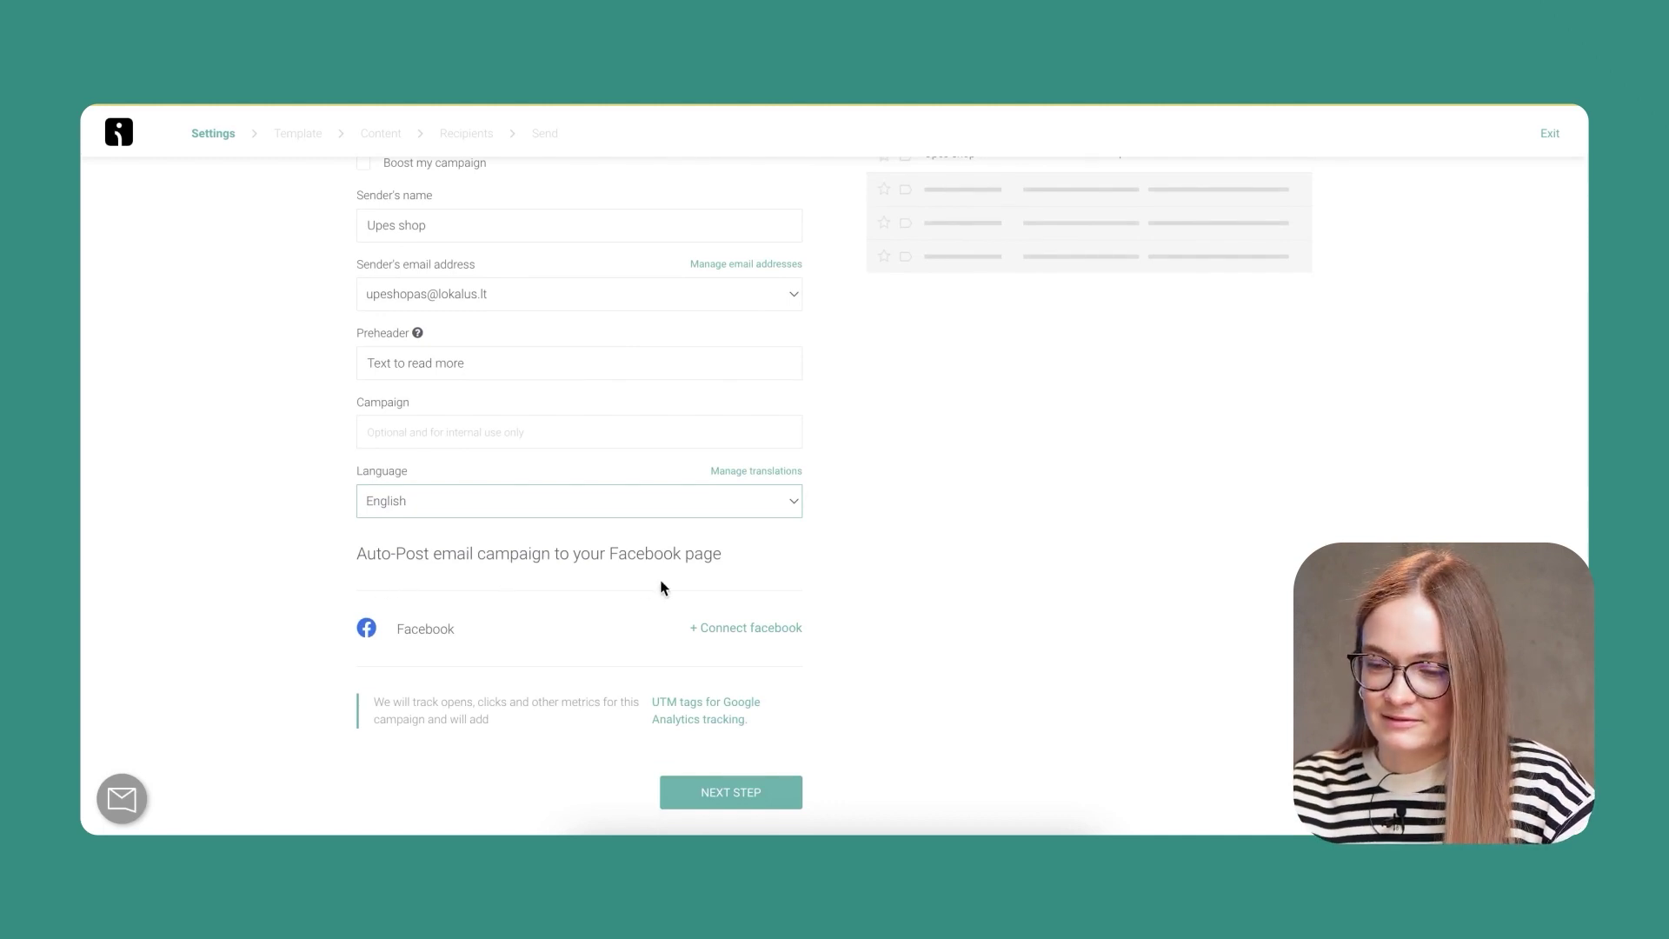
scroll(1046, 581, up, 2)
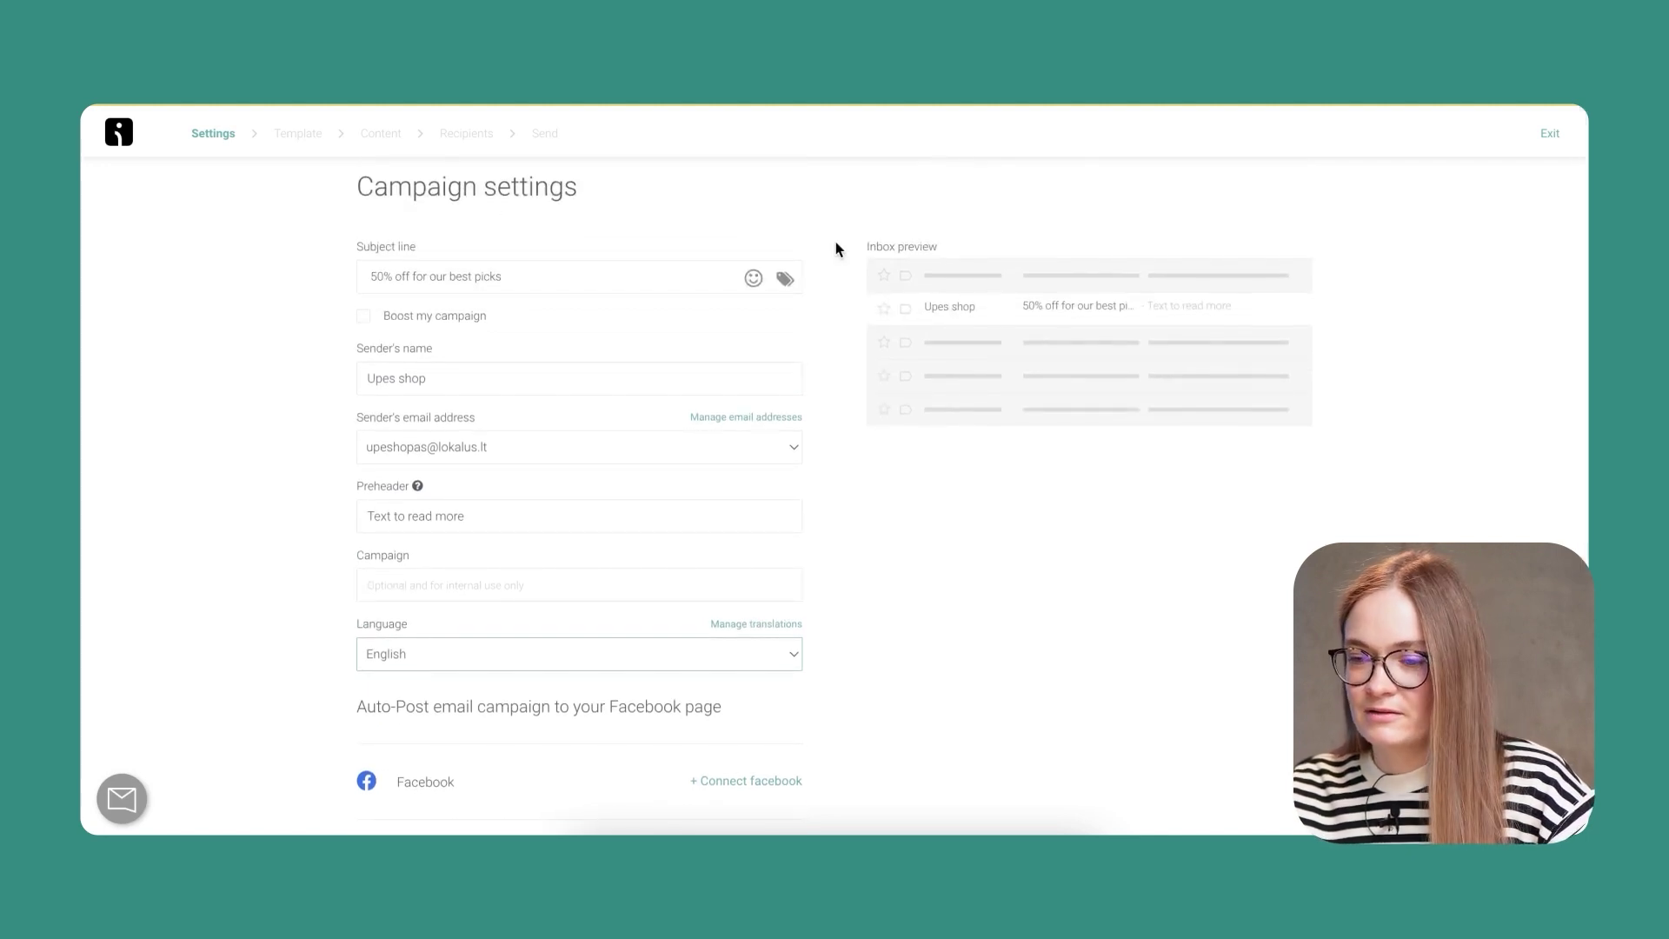
scroll(835, 250, down, 3)
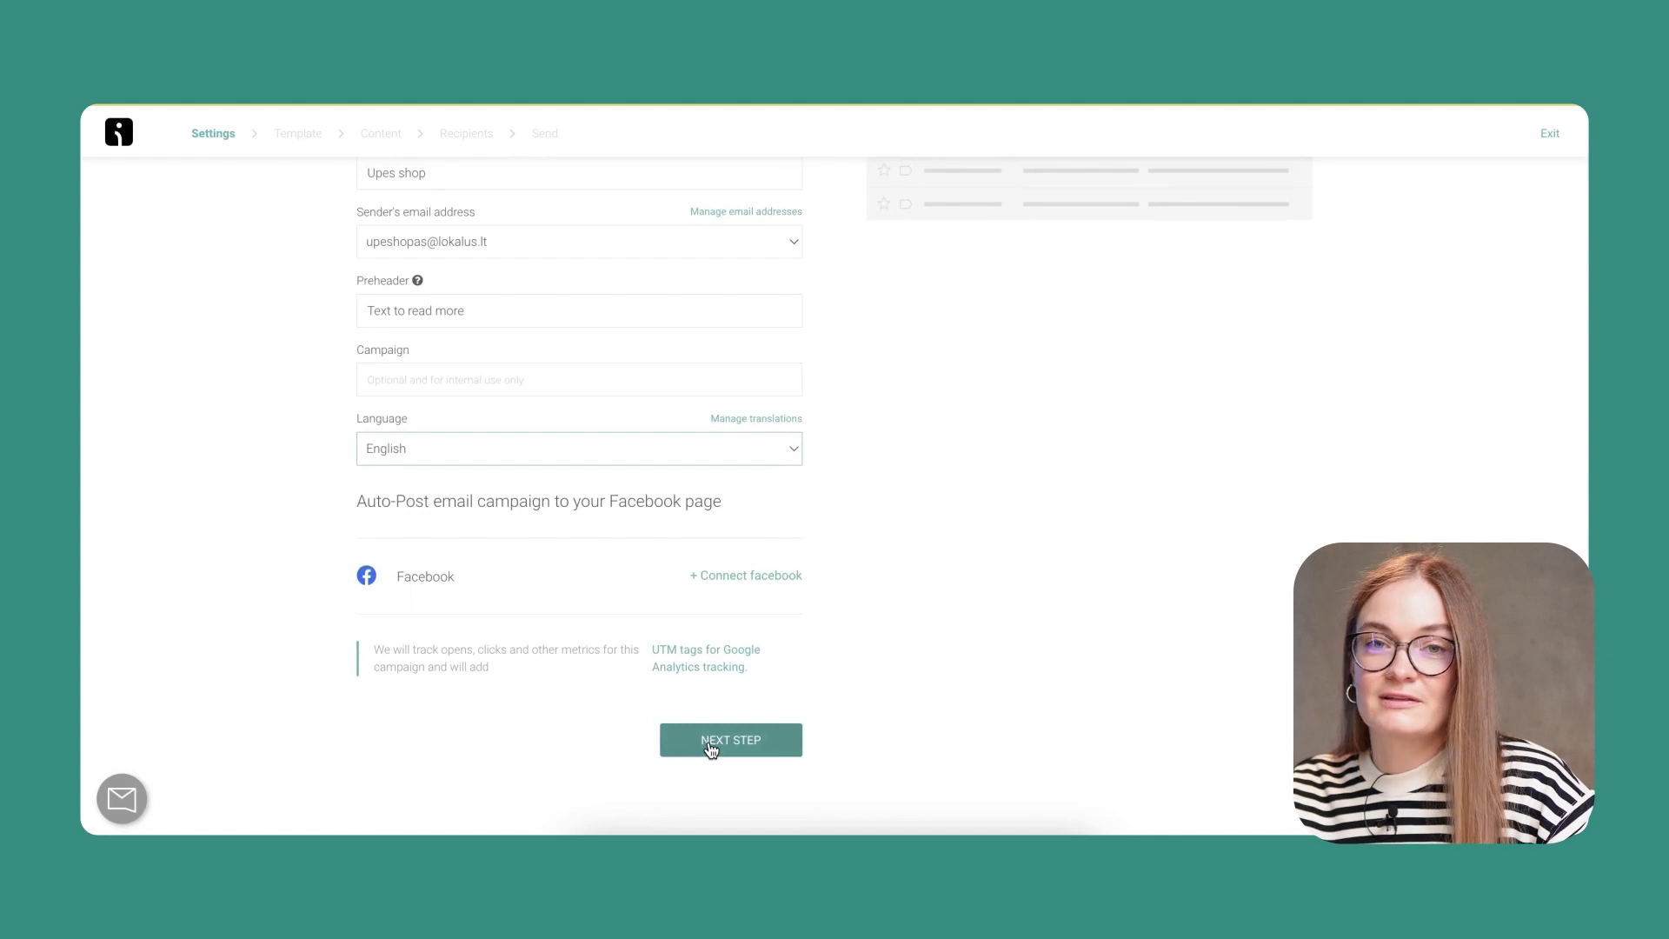
click(713, 743)
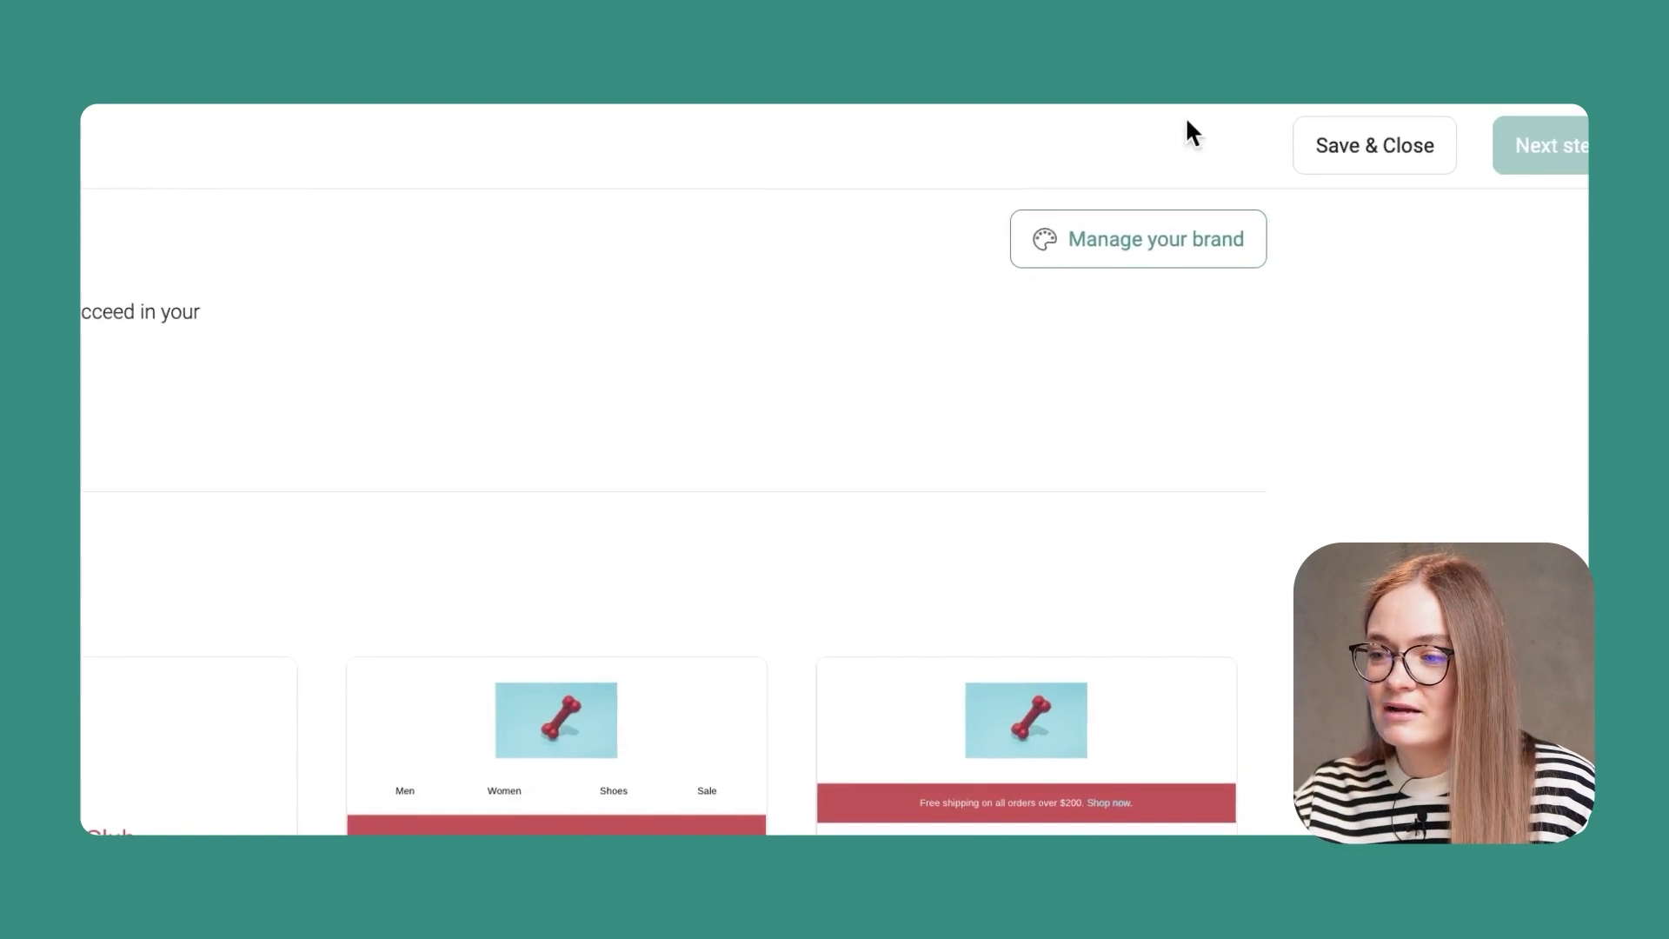
- Open the brand management page and review the logo, colors, fonts and social links
click(1135, 242)
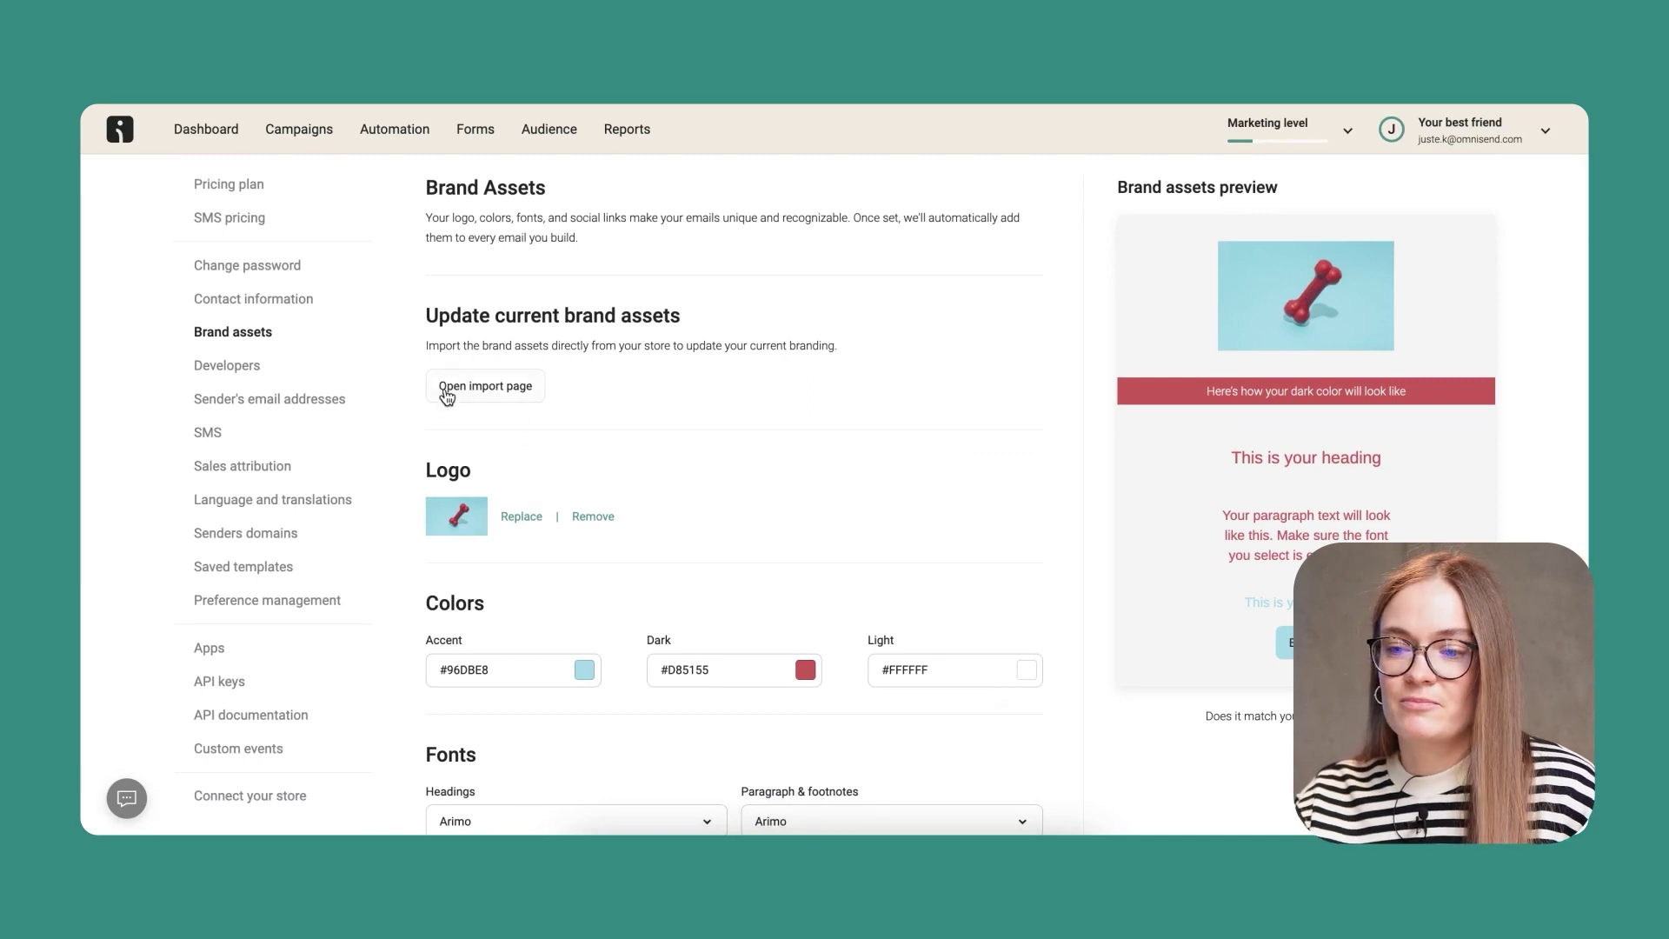
scroll(539, 419, down, 1)
scroll(539, 419, down, 3)
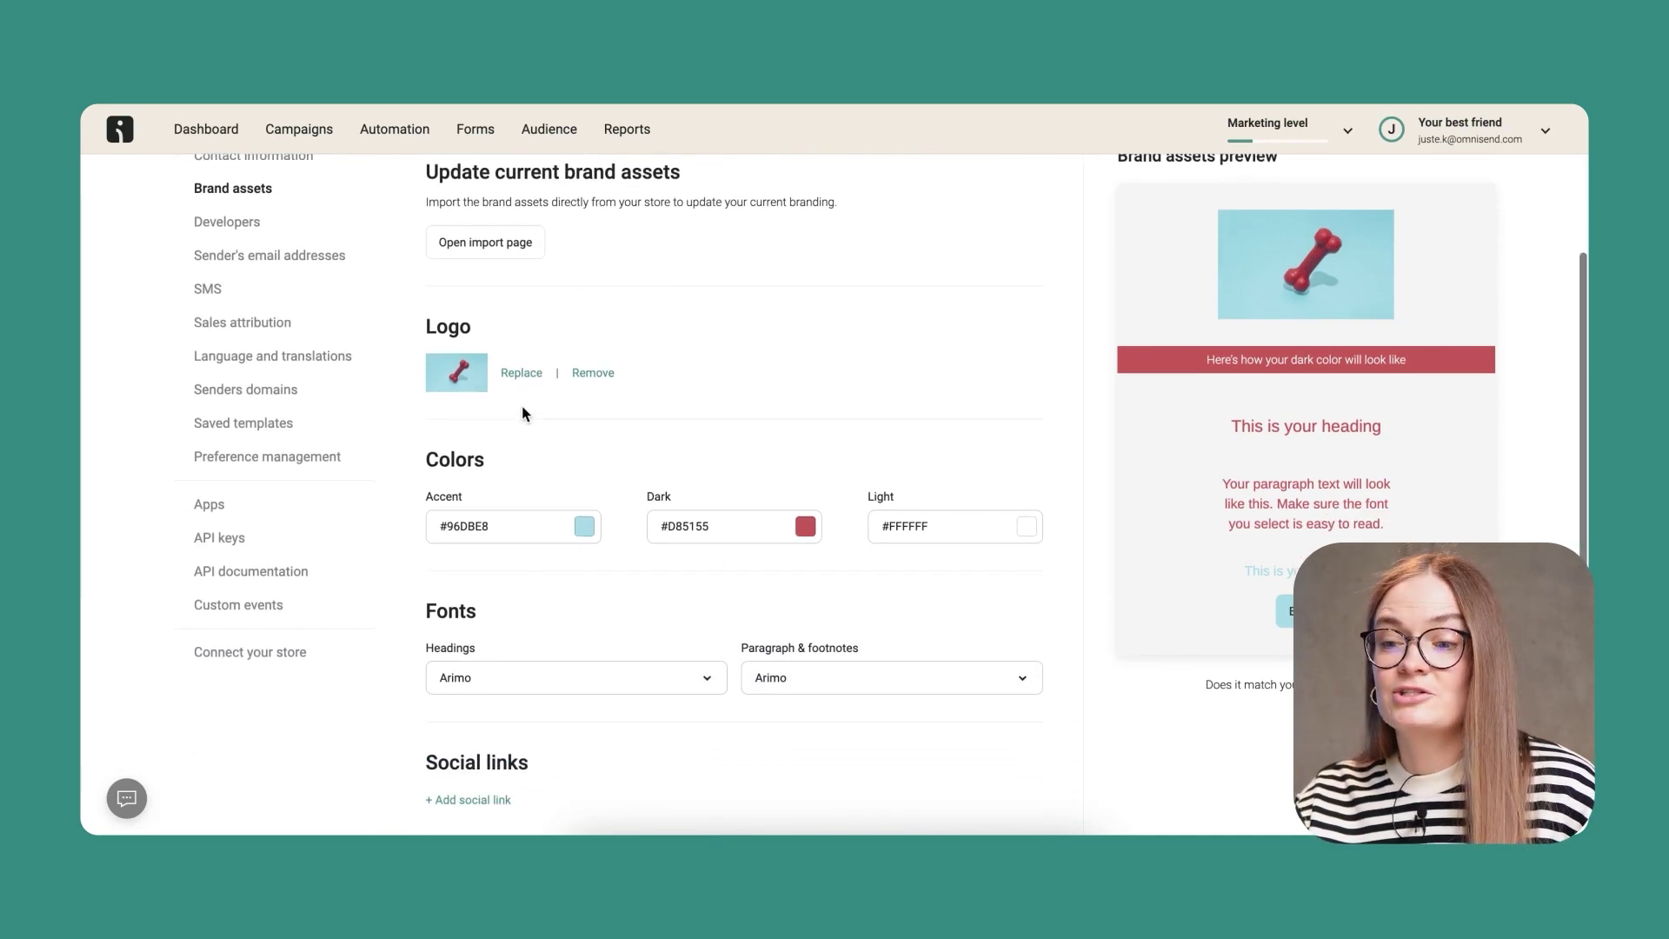
scroll(511, 401, down, 2)
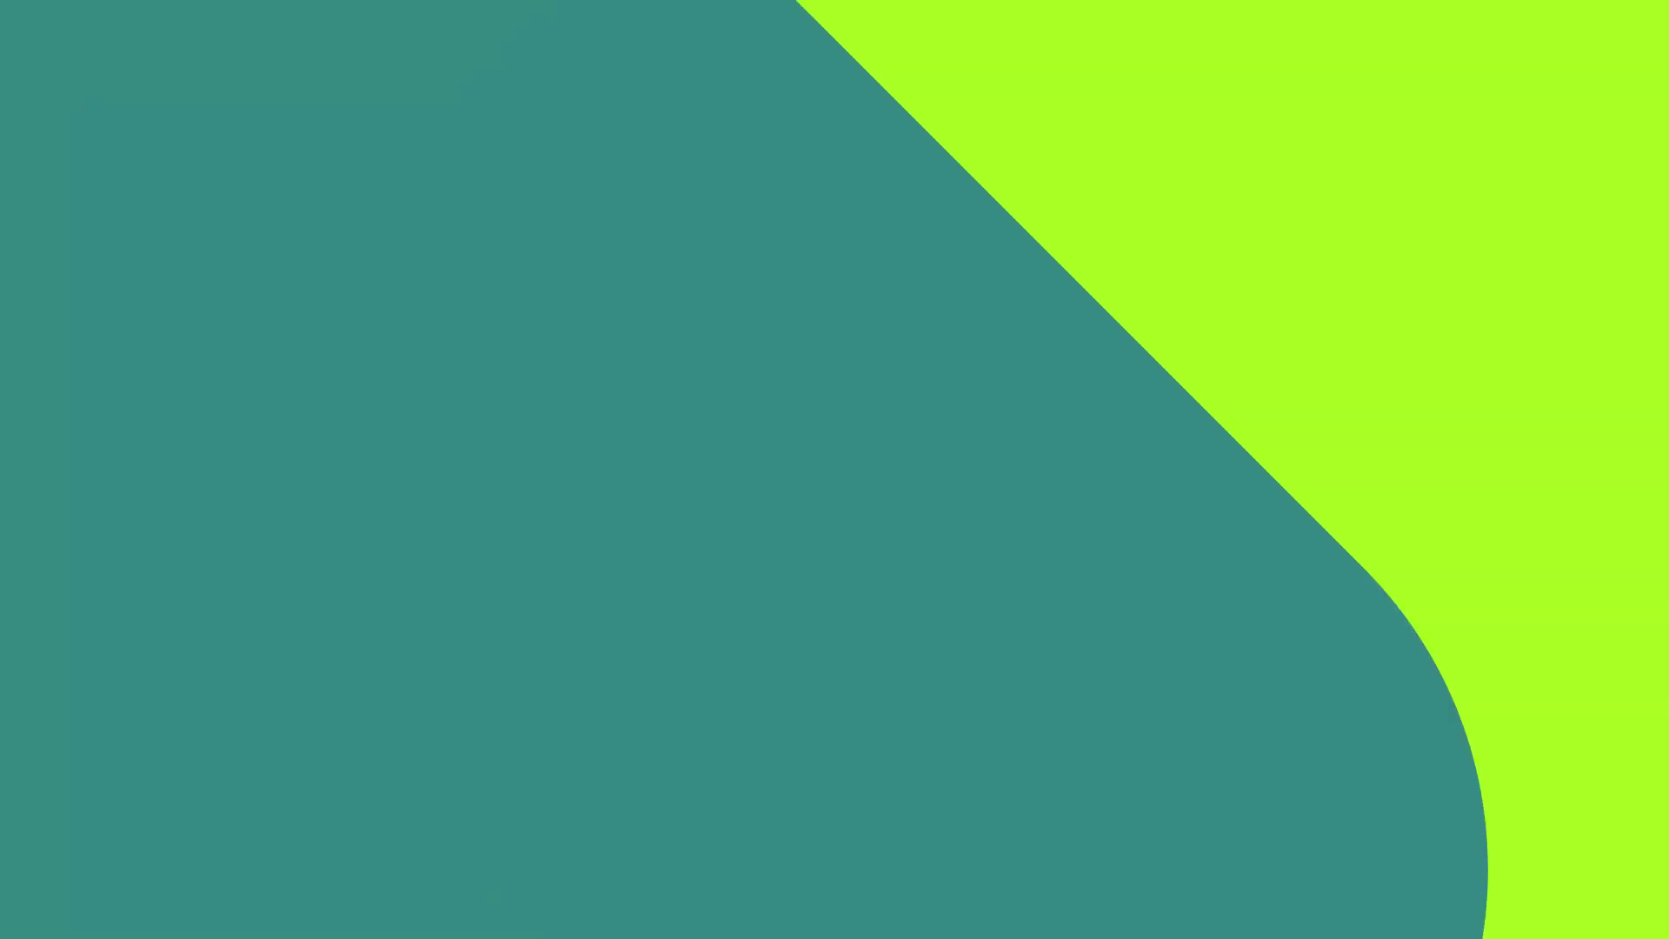
- Browse the email template gallery, including the recommended, general, Big Game, Christmas and Black Friday designs
scroll(441, 617, down, 8)
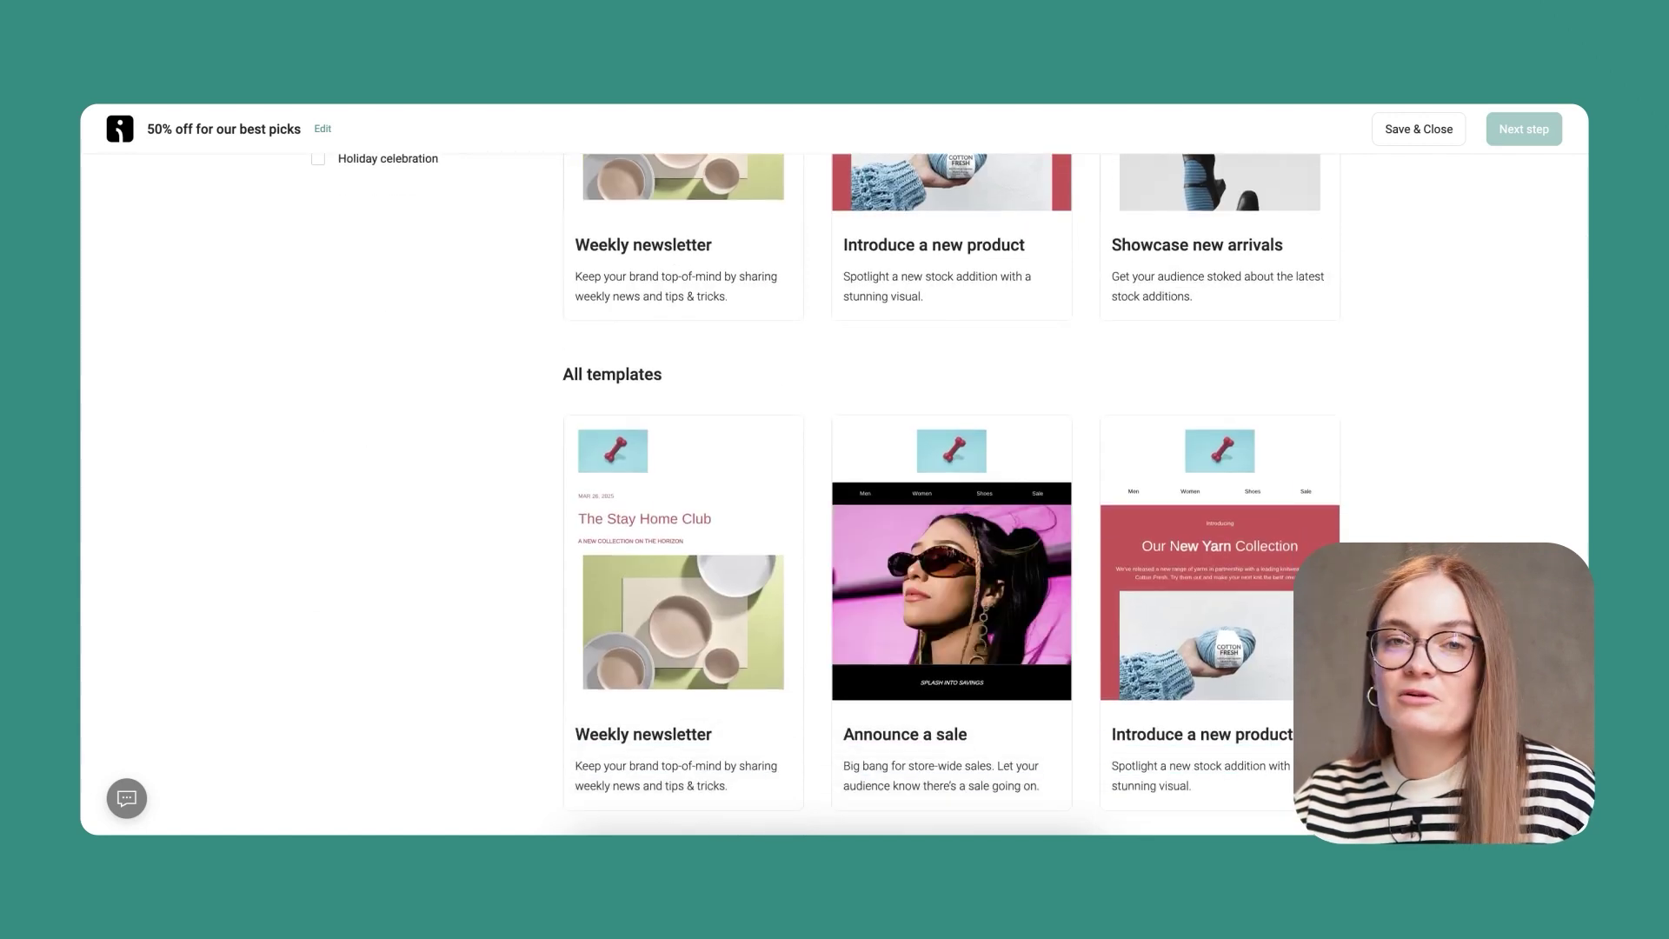
scroll(443, 616, down, 7)
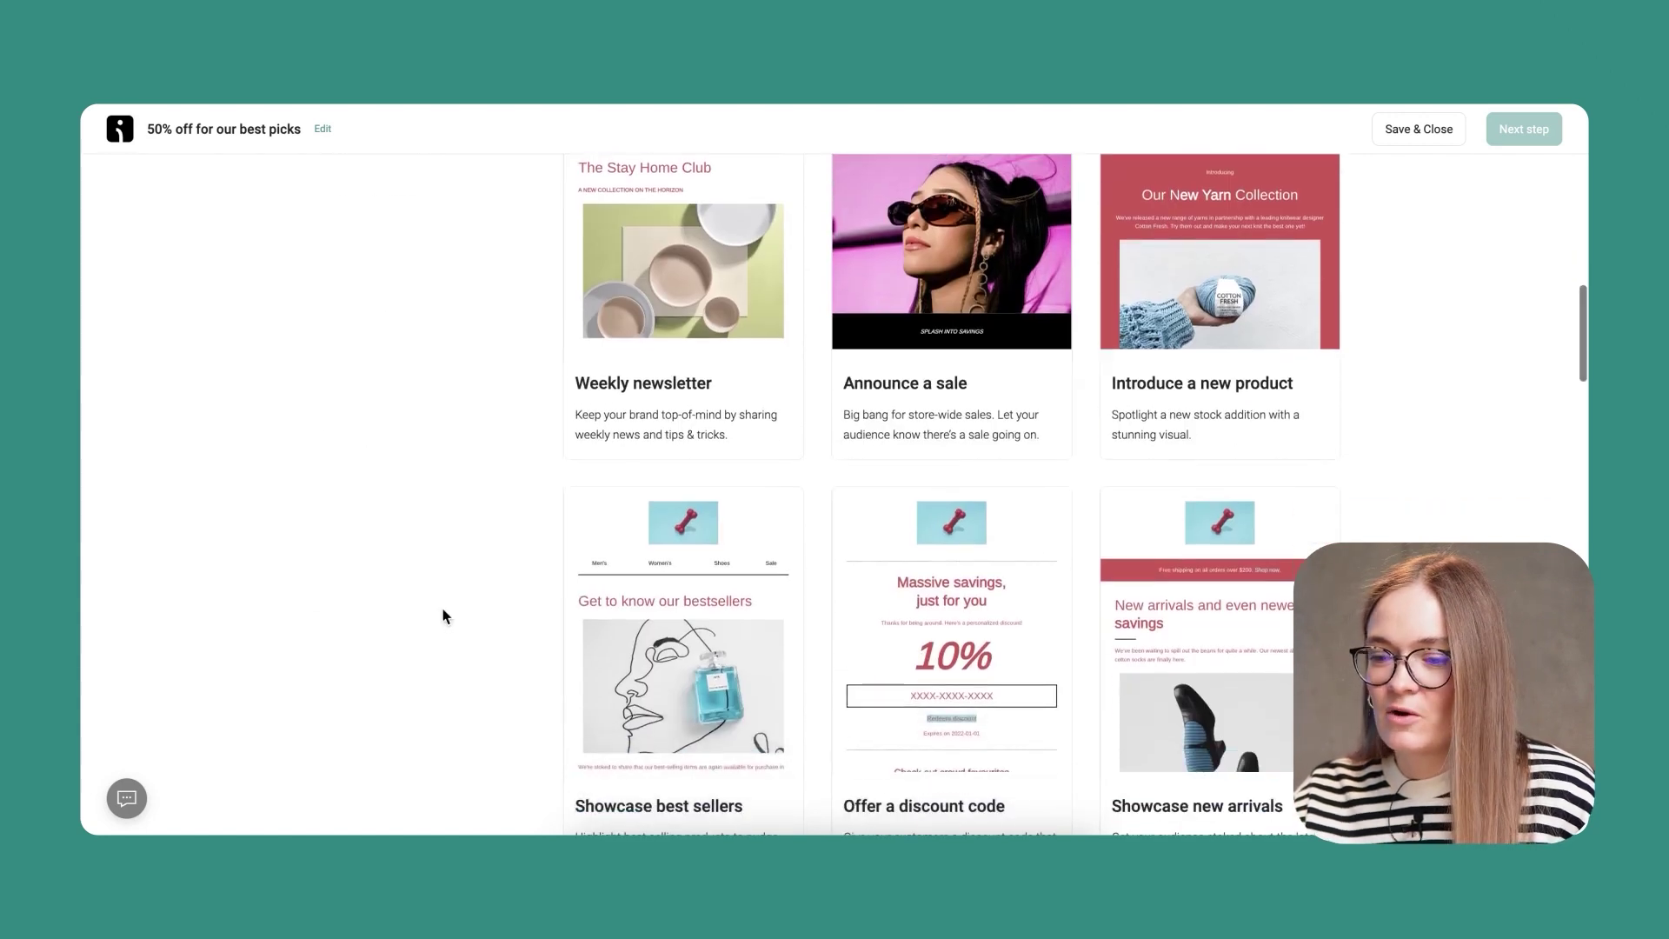
scroll(443, 615, up, 15)
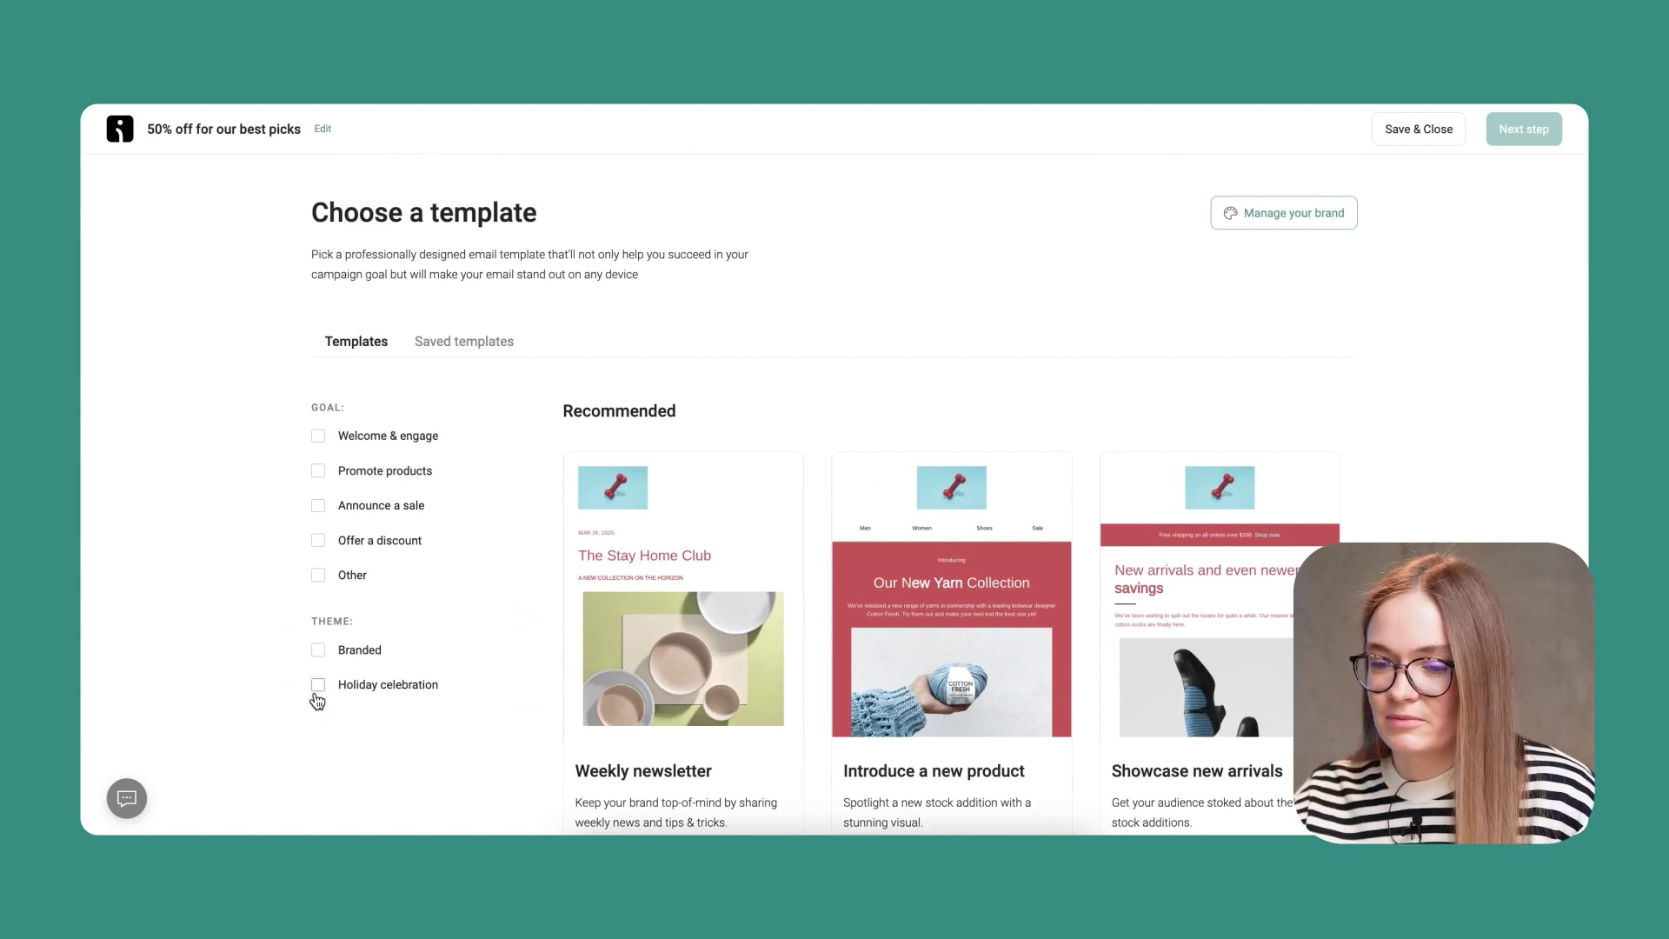
mouse_move(647, 598)
scroll(647, 598, down, 15)
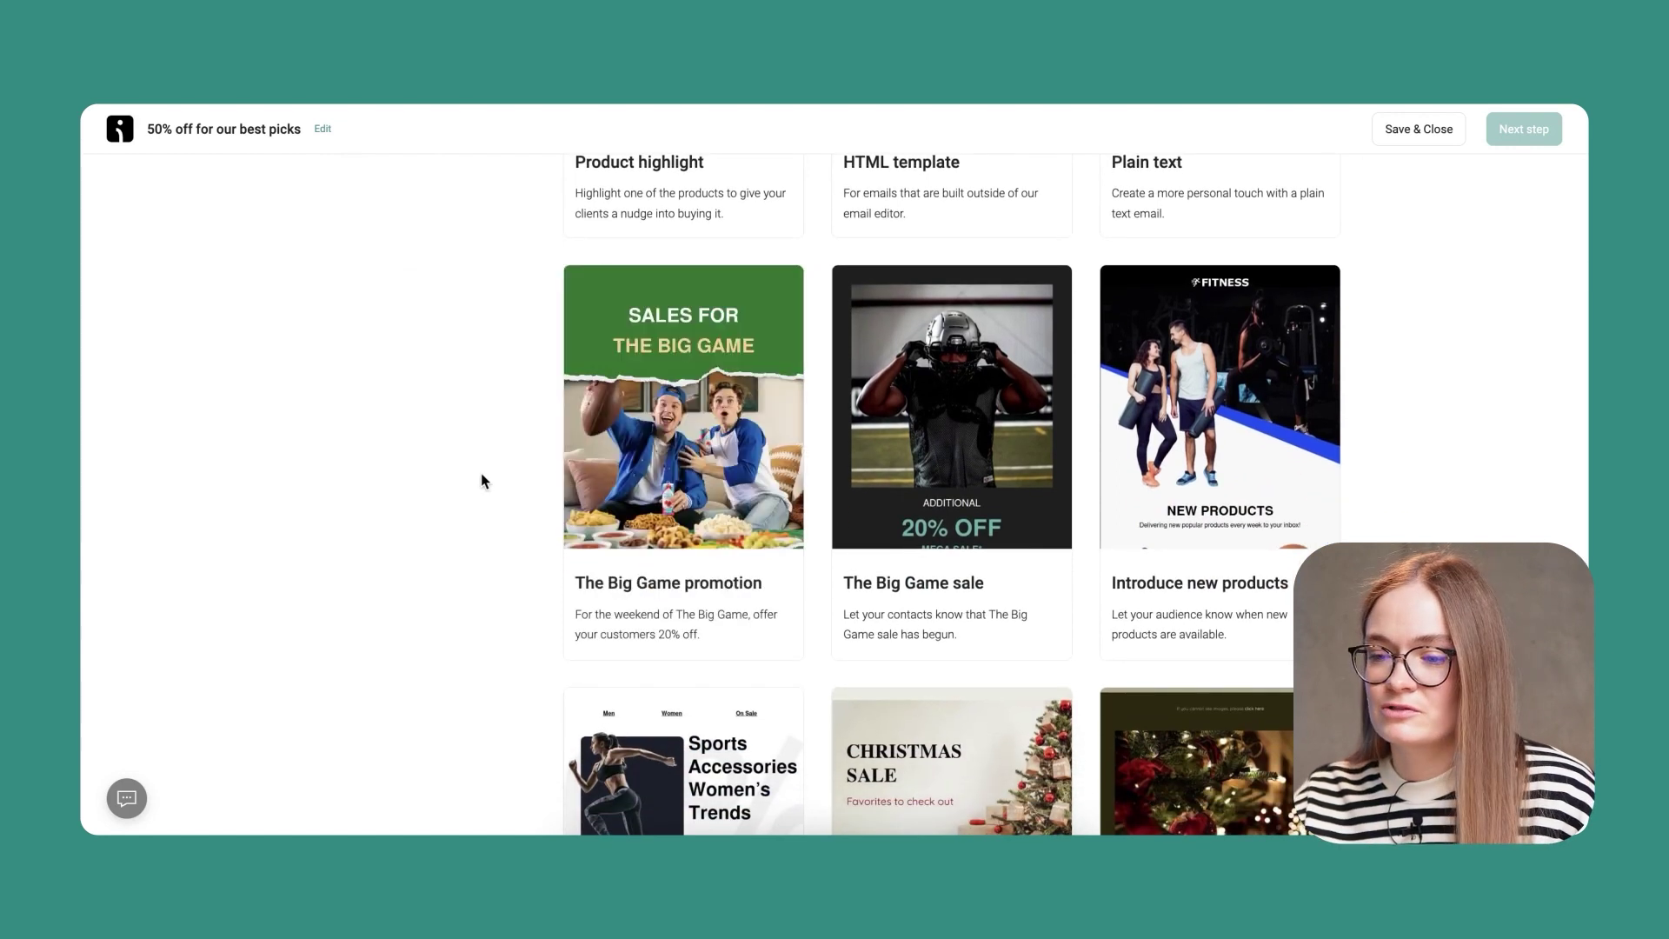
scroll(482, 477, down, 4)
scroll(482, 475, down, 7)
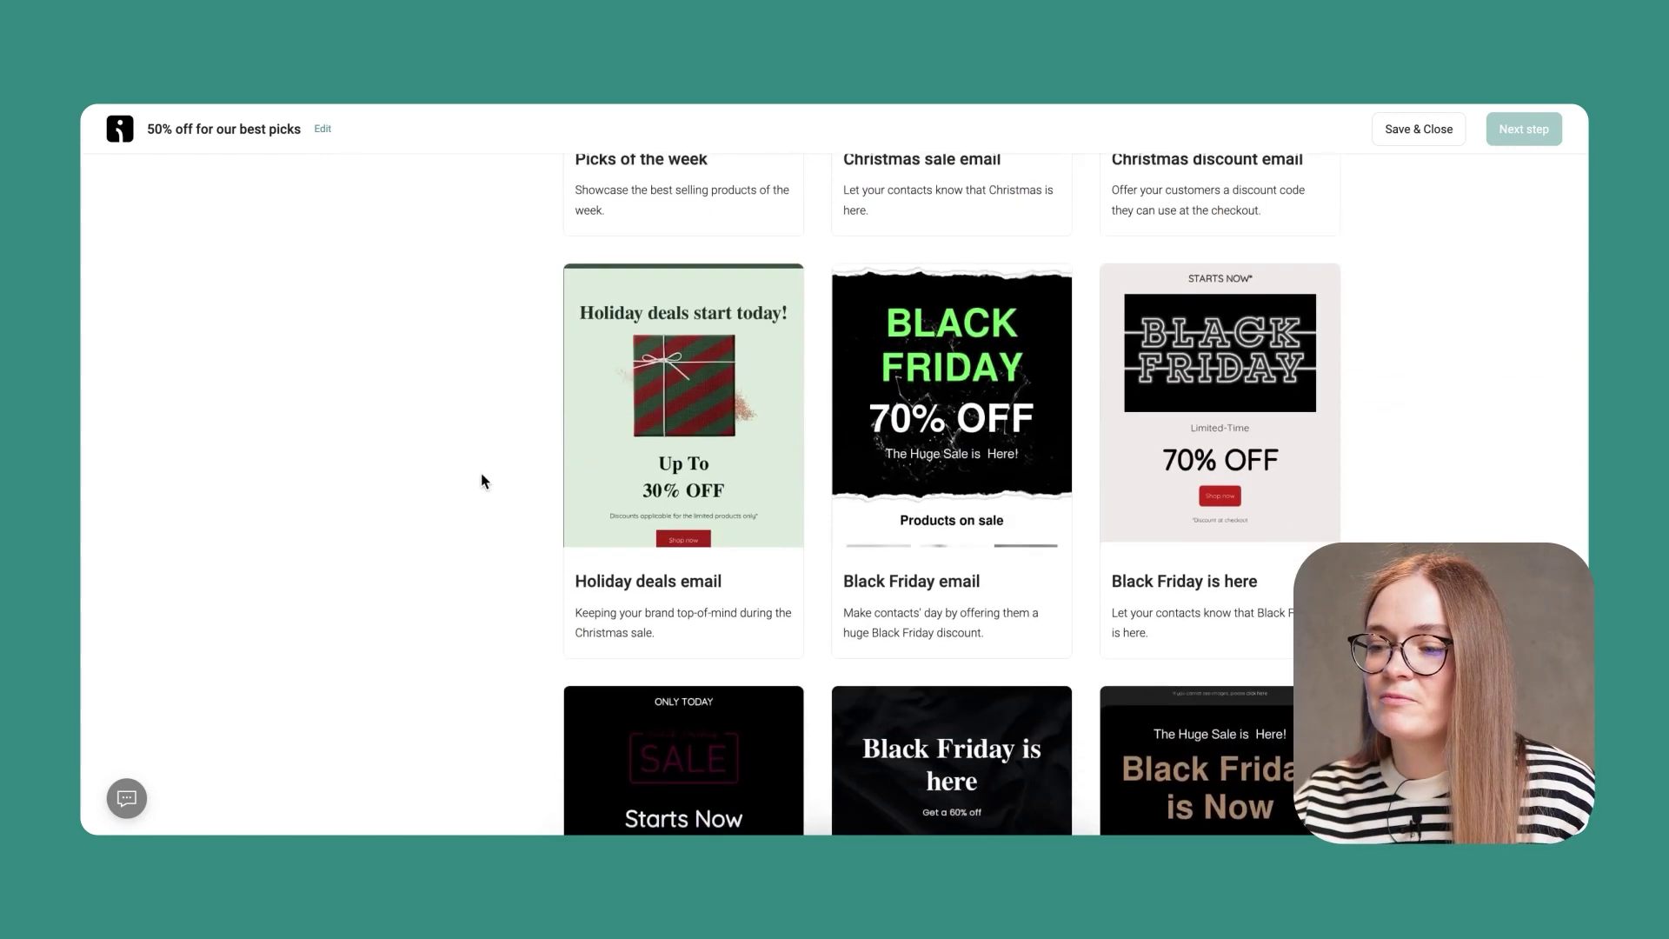
scroll(482, 475, down, 2)
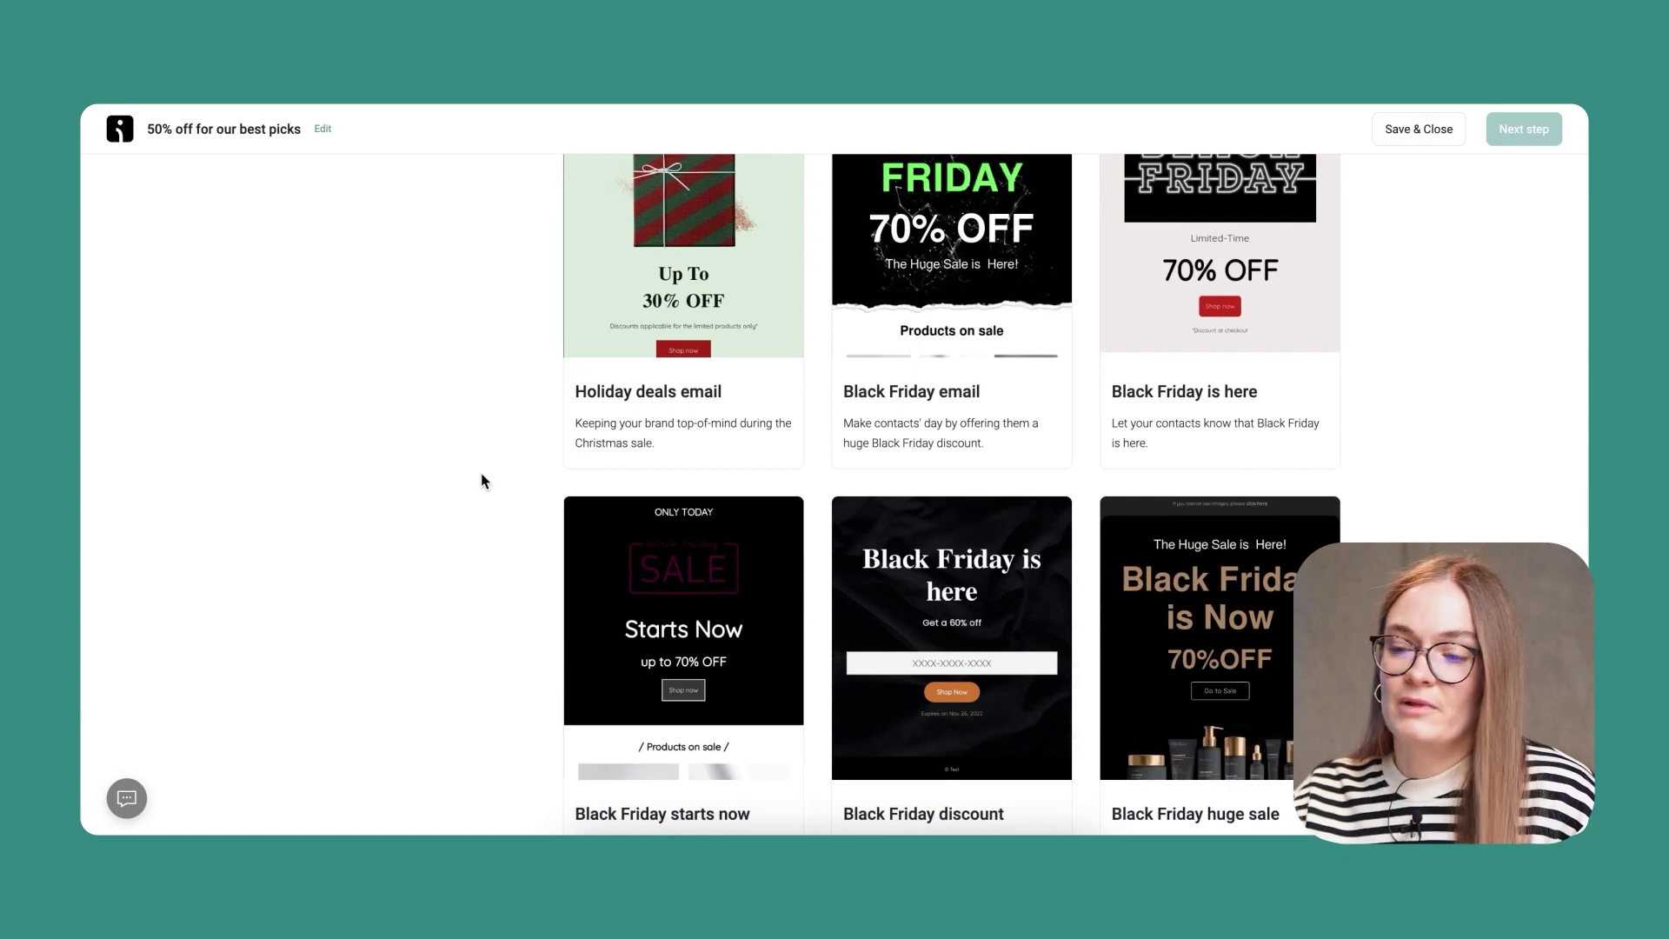
scroll(483, 480, up, 10)
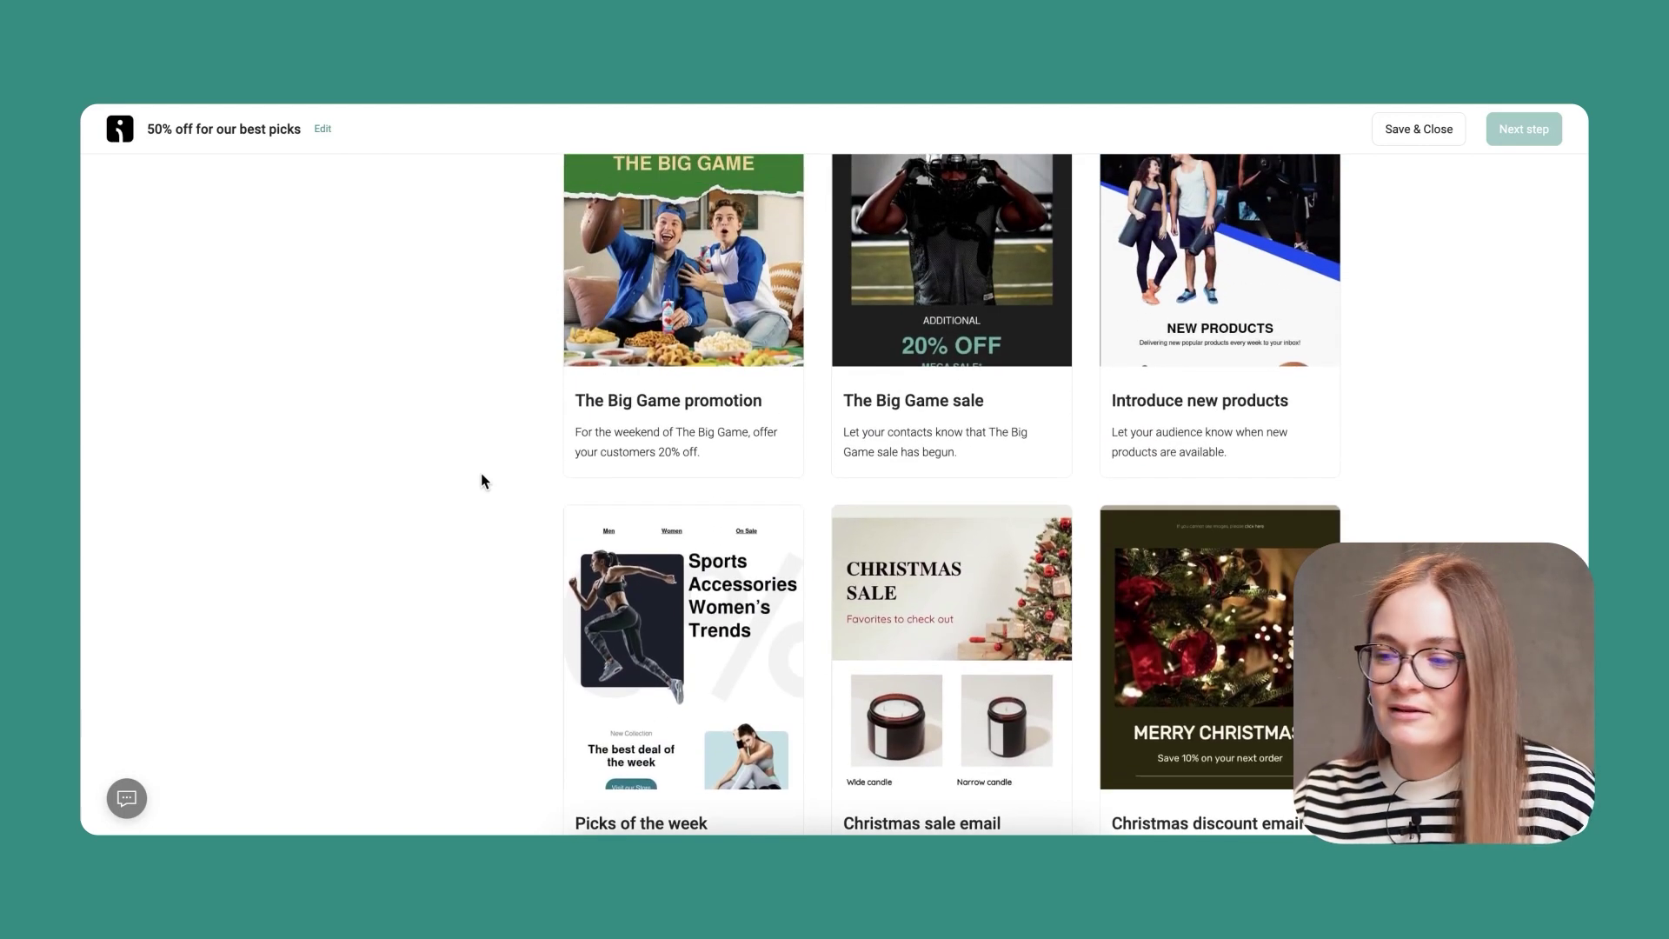
scroll(483, 480, up, 8)
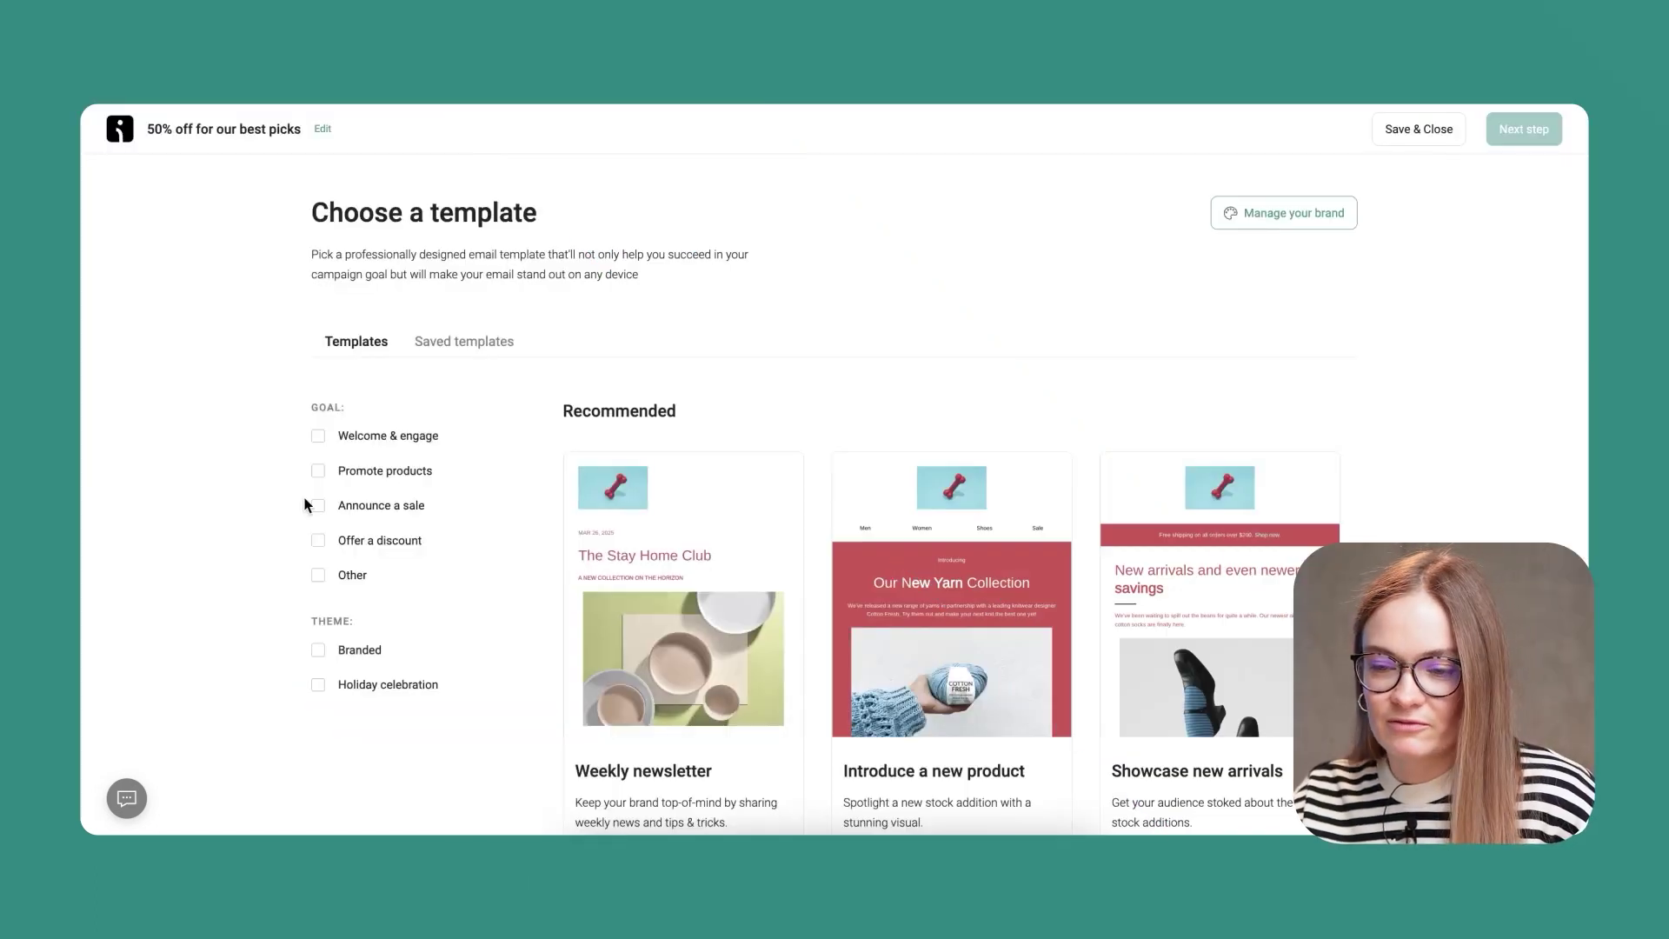
- Try the Welcome & engage goal filter, clear it, and use the recommended "Introduce a new product" template
click(317, 436)
click(316, 437)
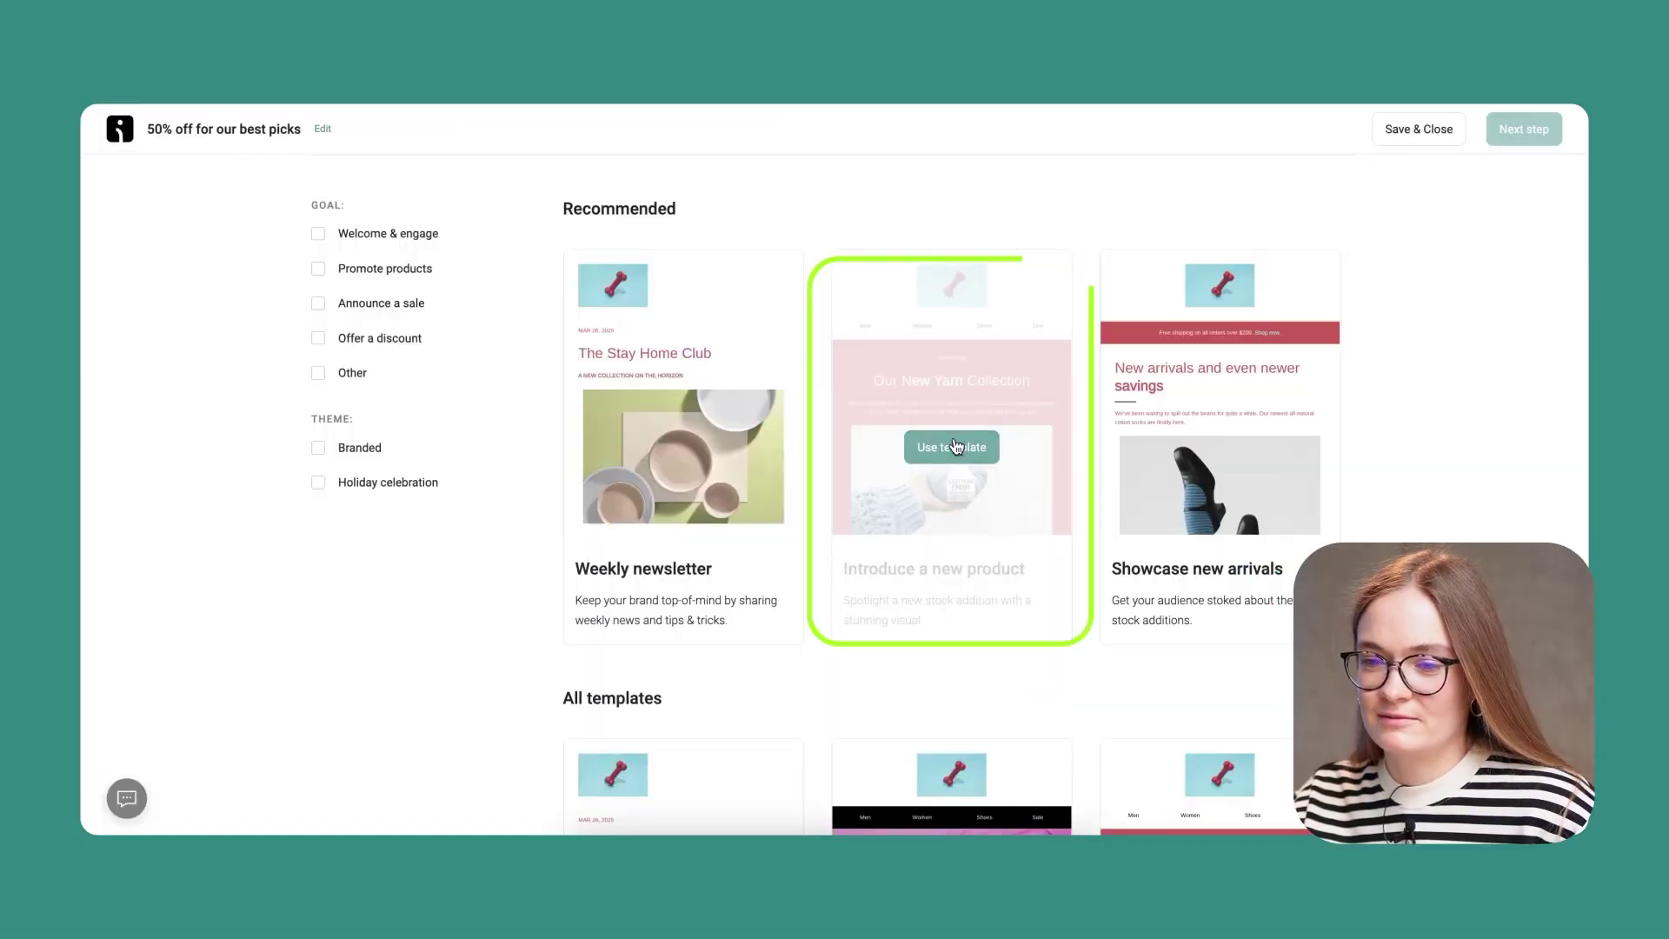
click(955, 446)
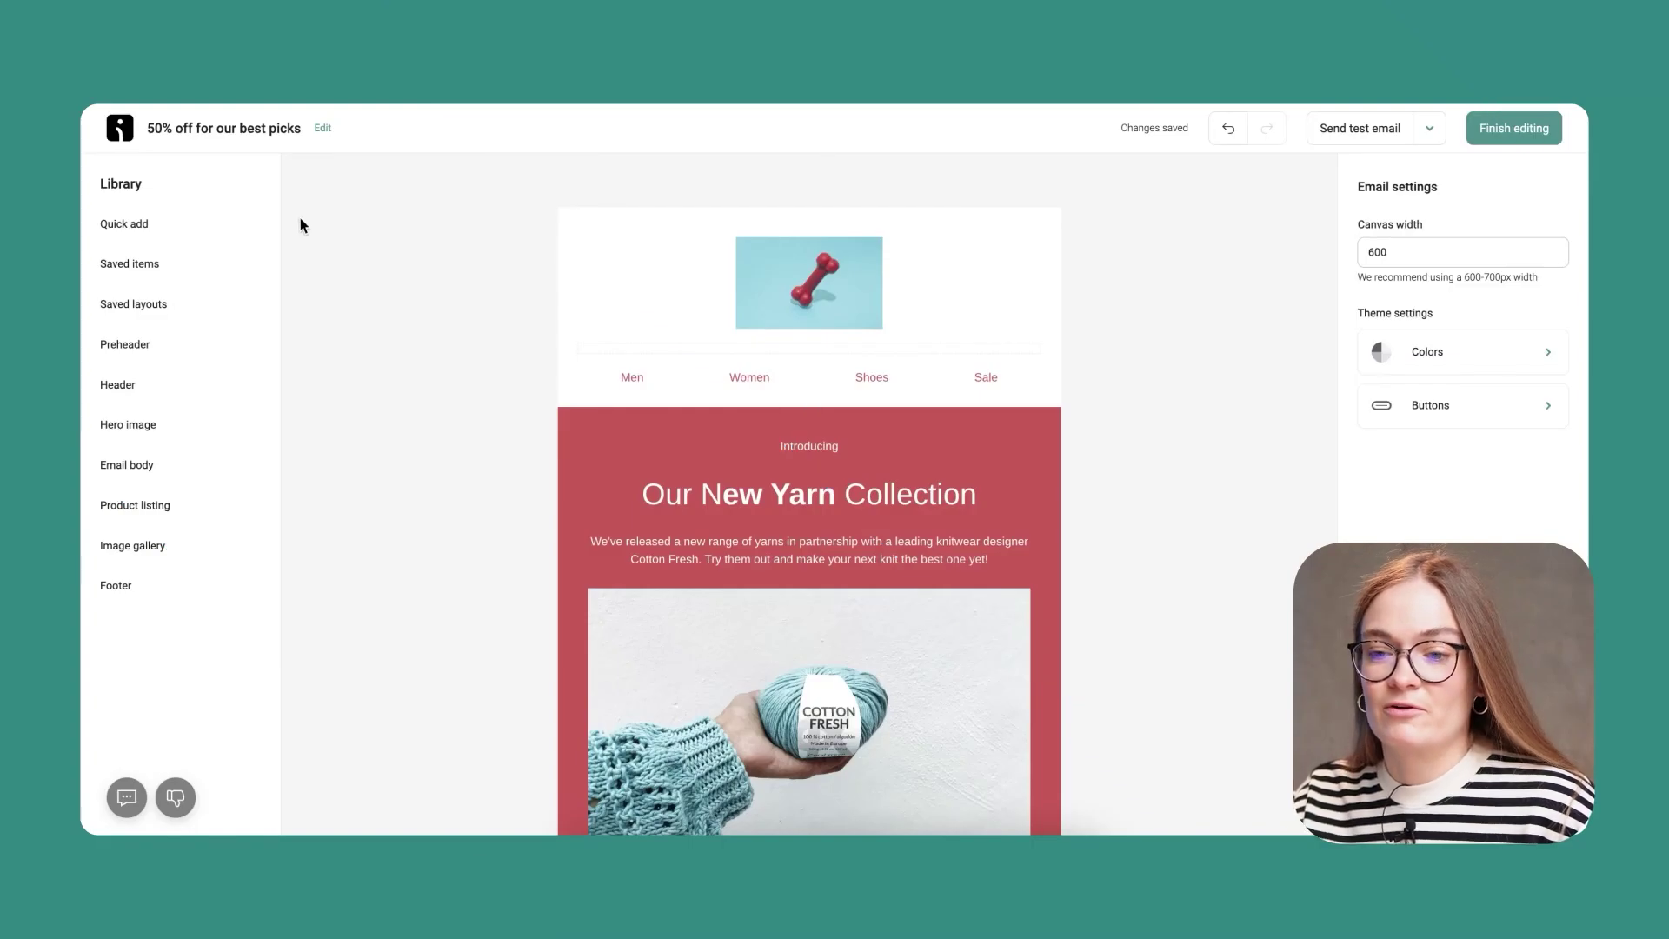
- Insert a one-column layout between the header menu and the red "Introducing" section of the email
click(113, 227)
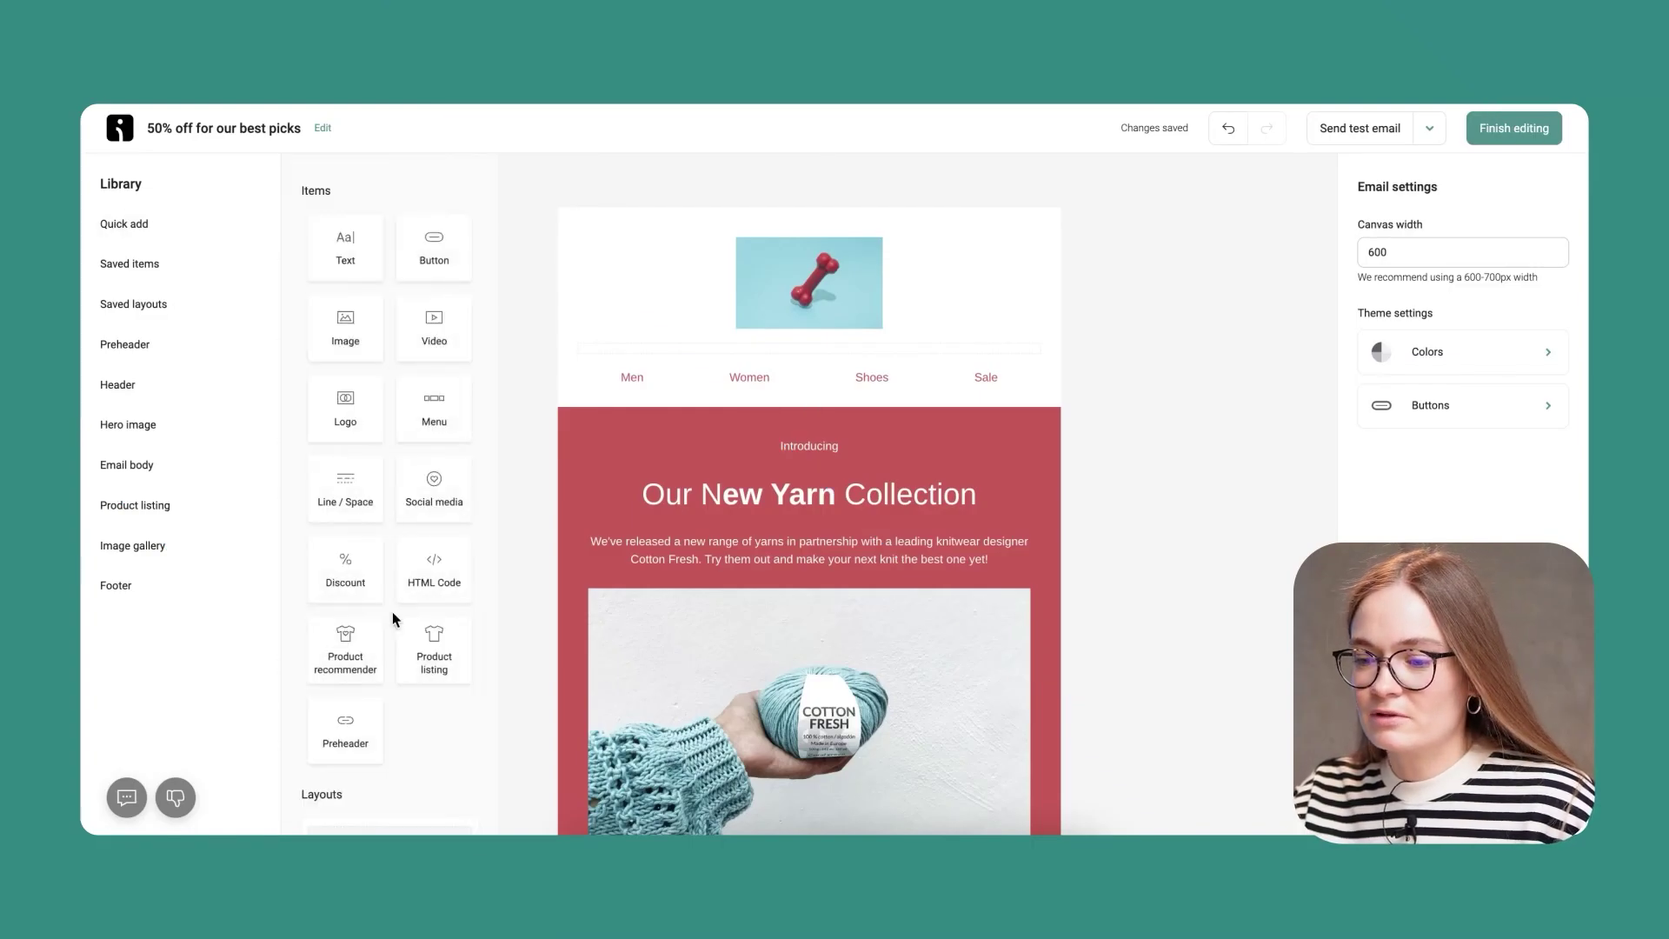
scroll(393, 610, down, 3)
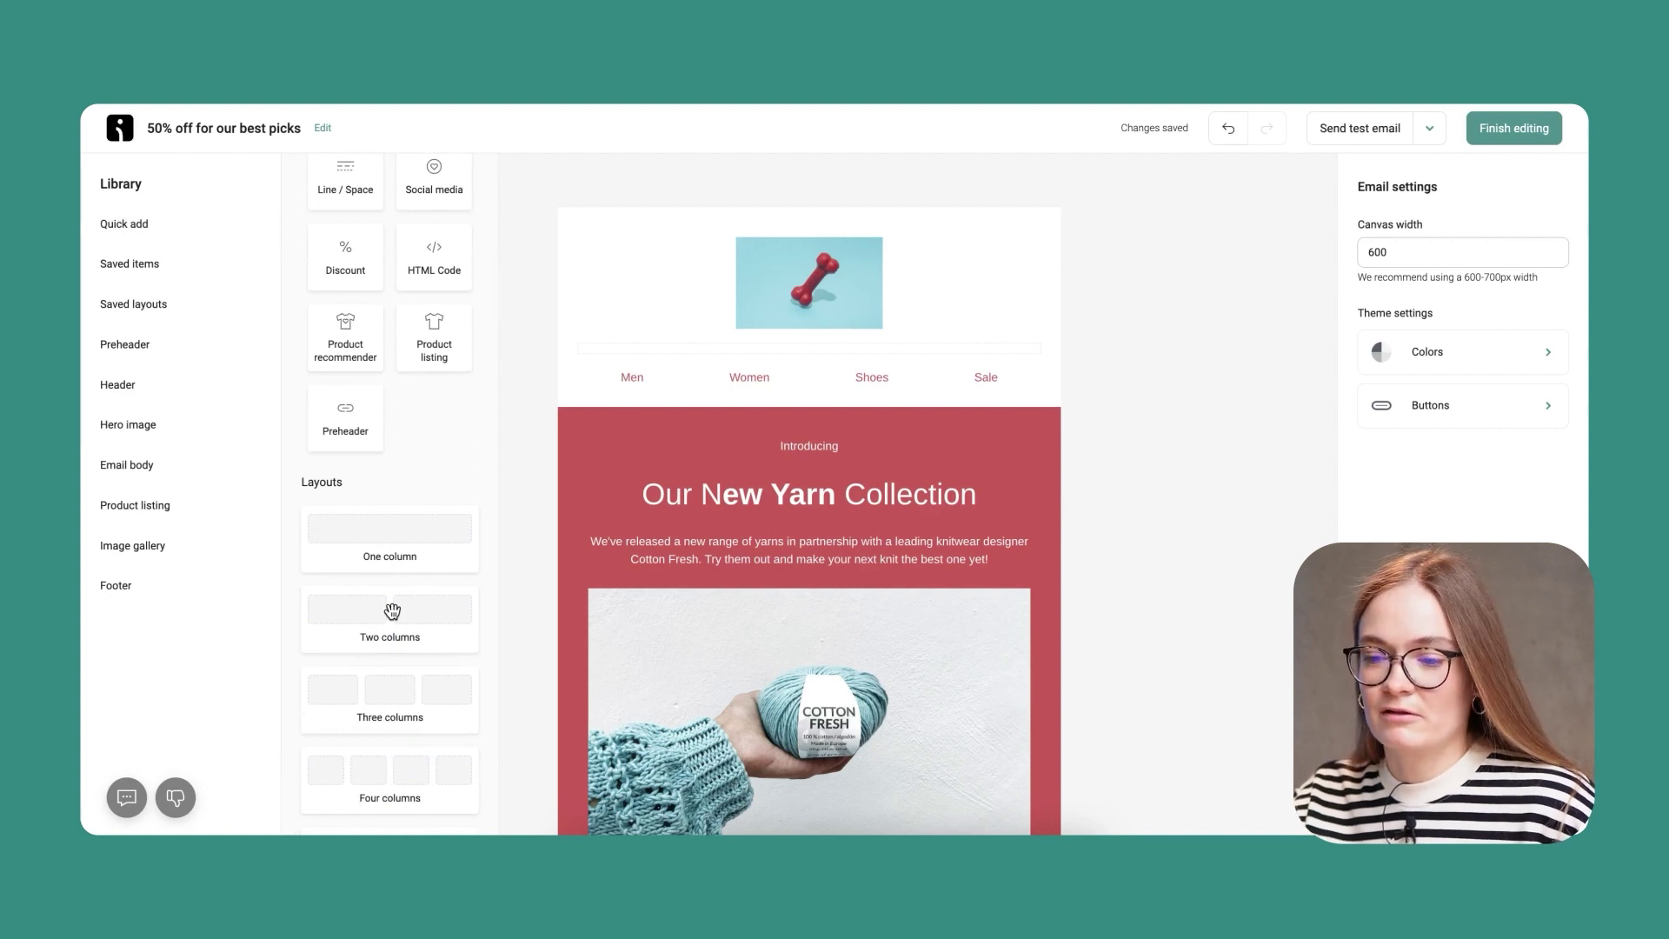
scroll(387, 591, down, 2)
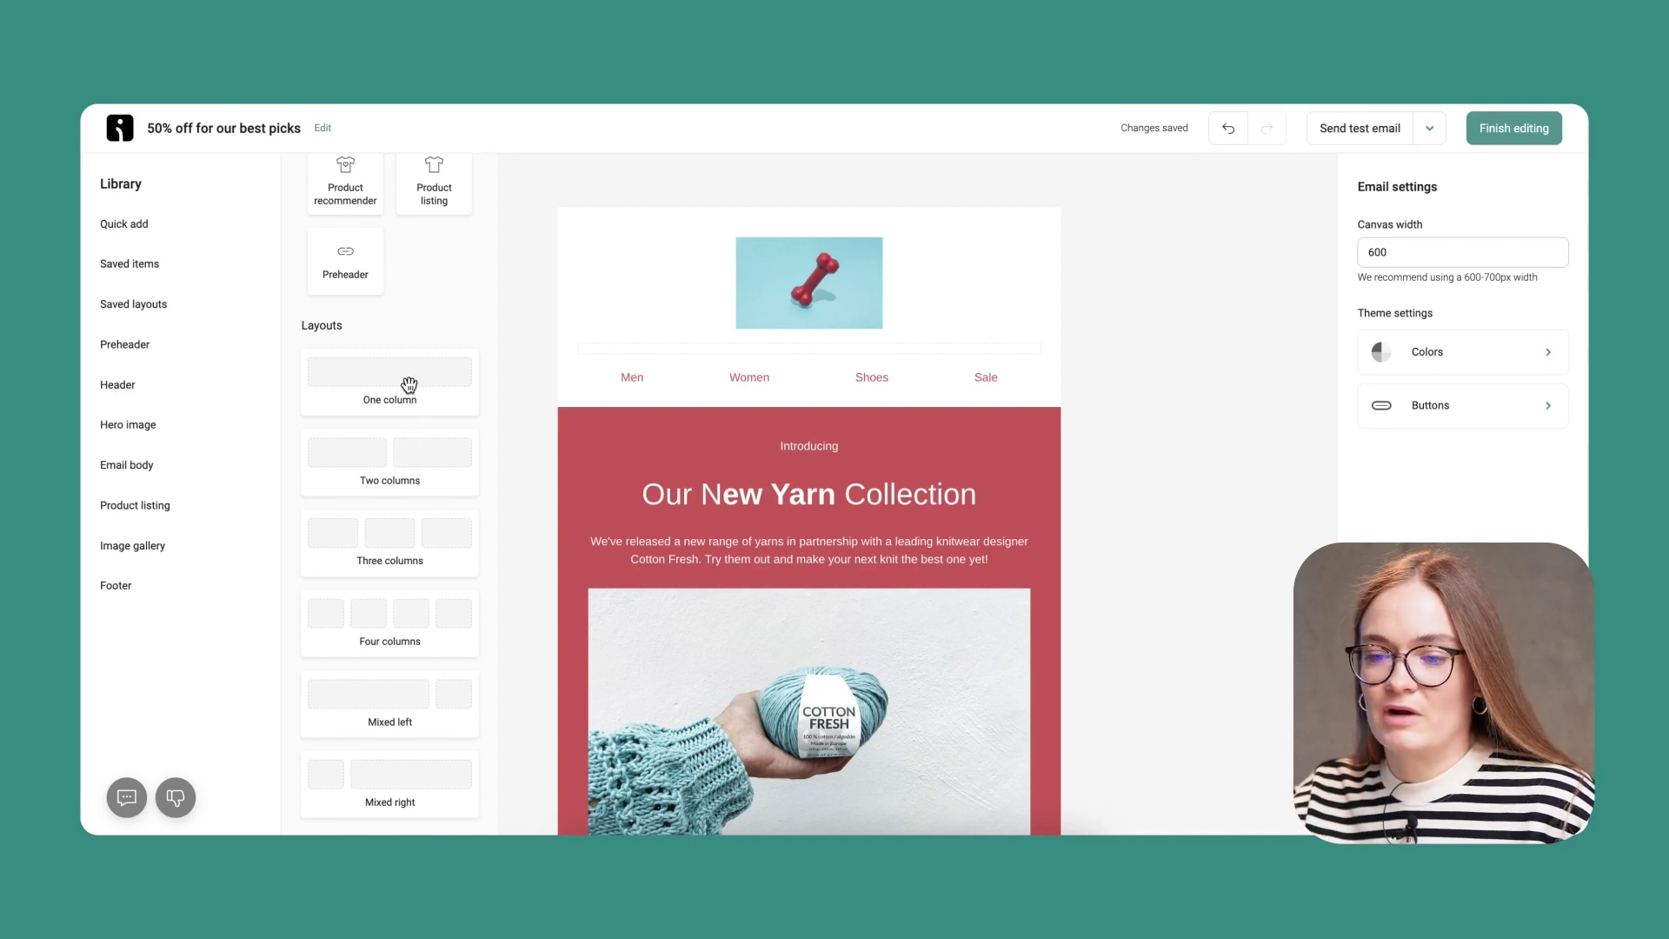
drag(408, 386, 682, 431)
- Add a text item, an image placeholder and a Shop now button to the new one-column layout
click(146, 219)
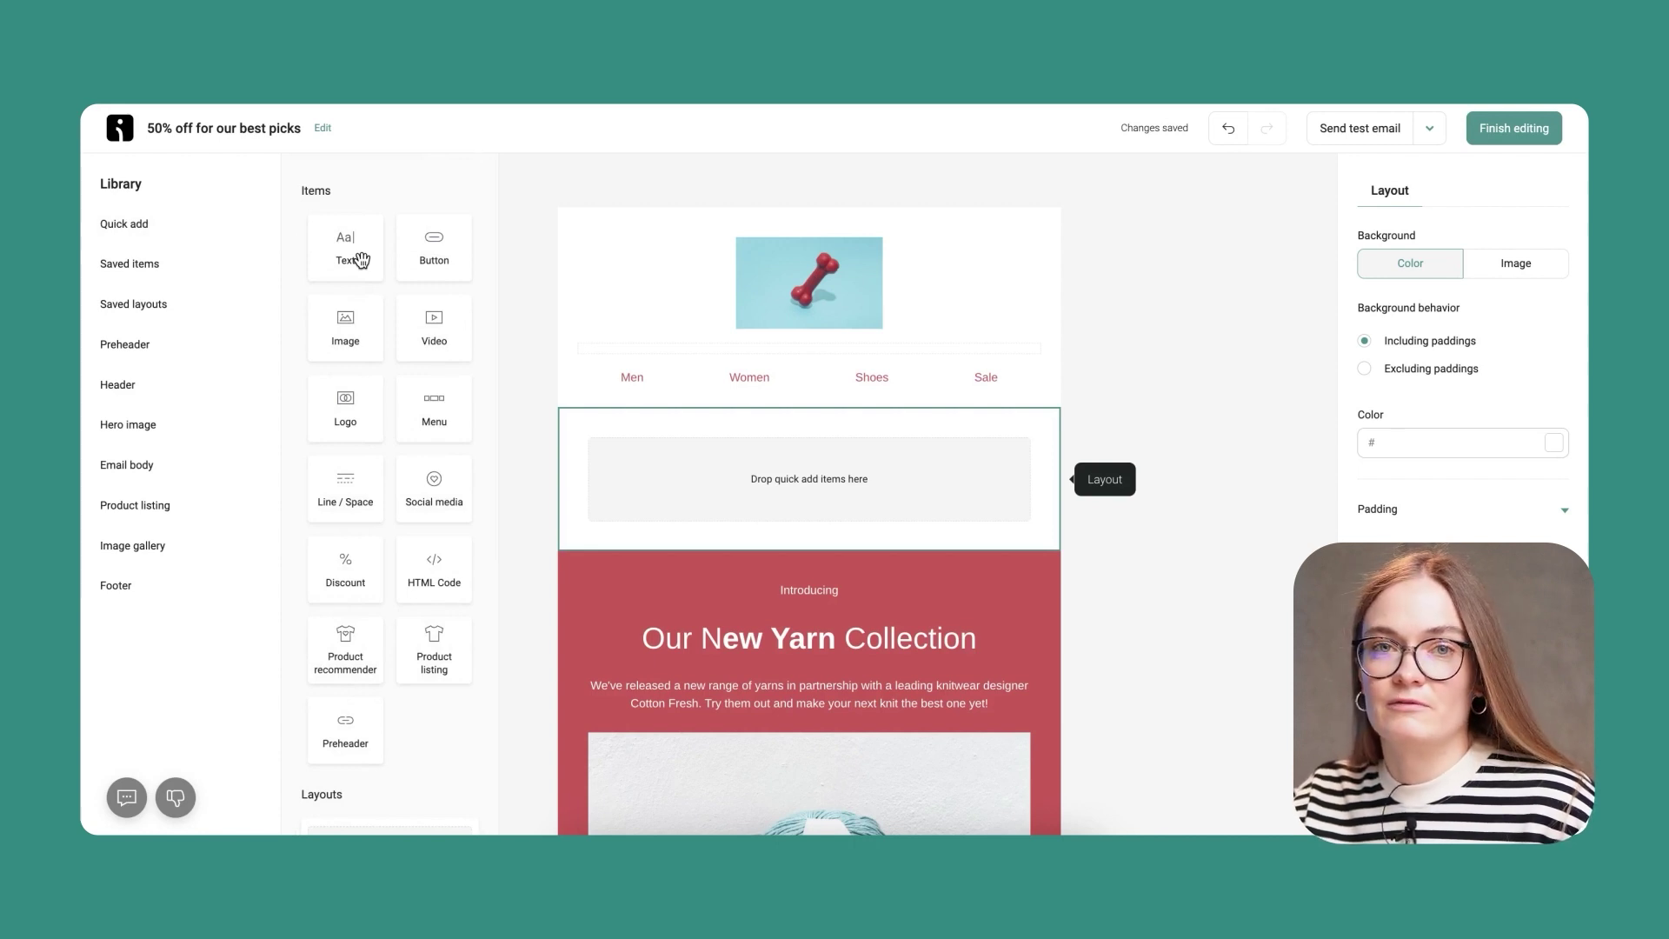
drag(354, 248, 641, 487)
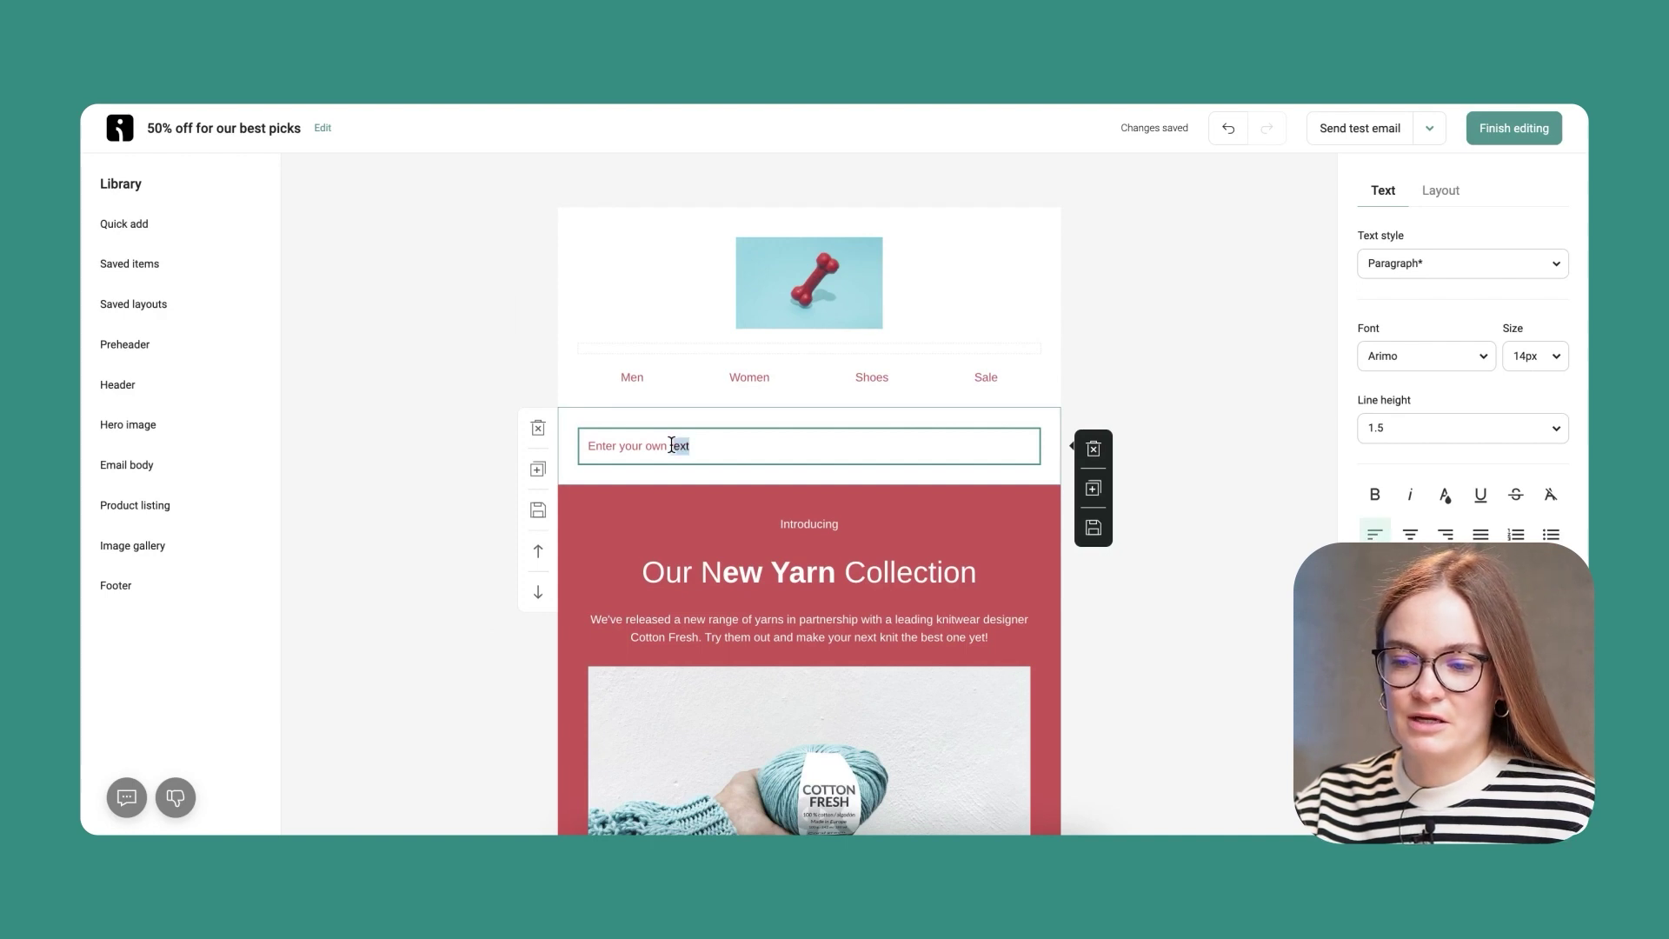
click(175, 227)
drag(424, 346, 641, 489)
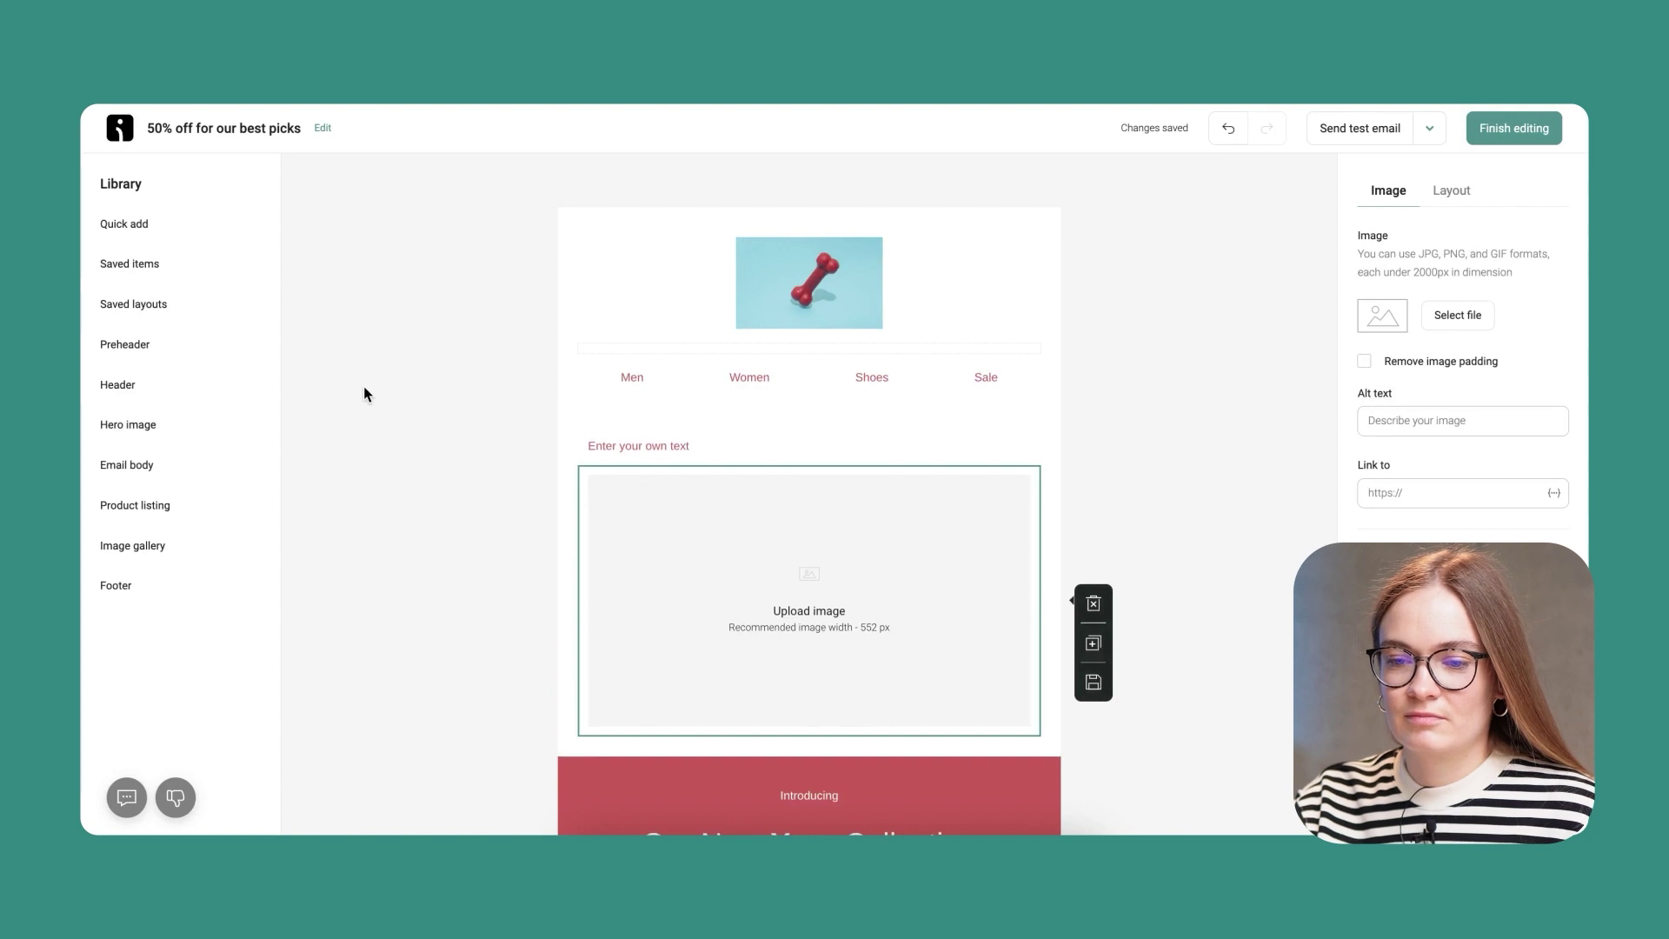
click(167, 225)
drag(433, 270, 608, 742)
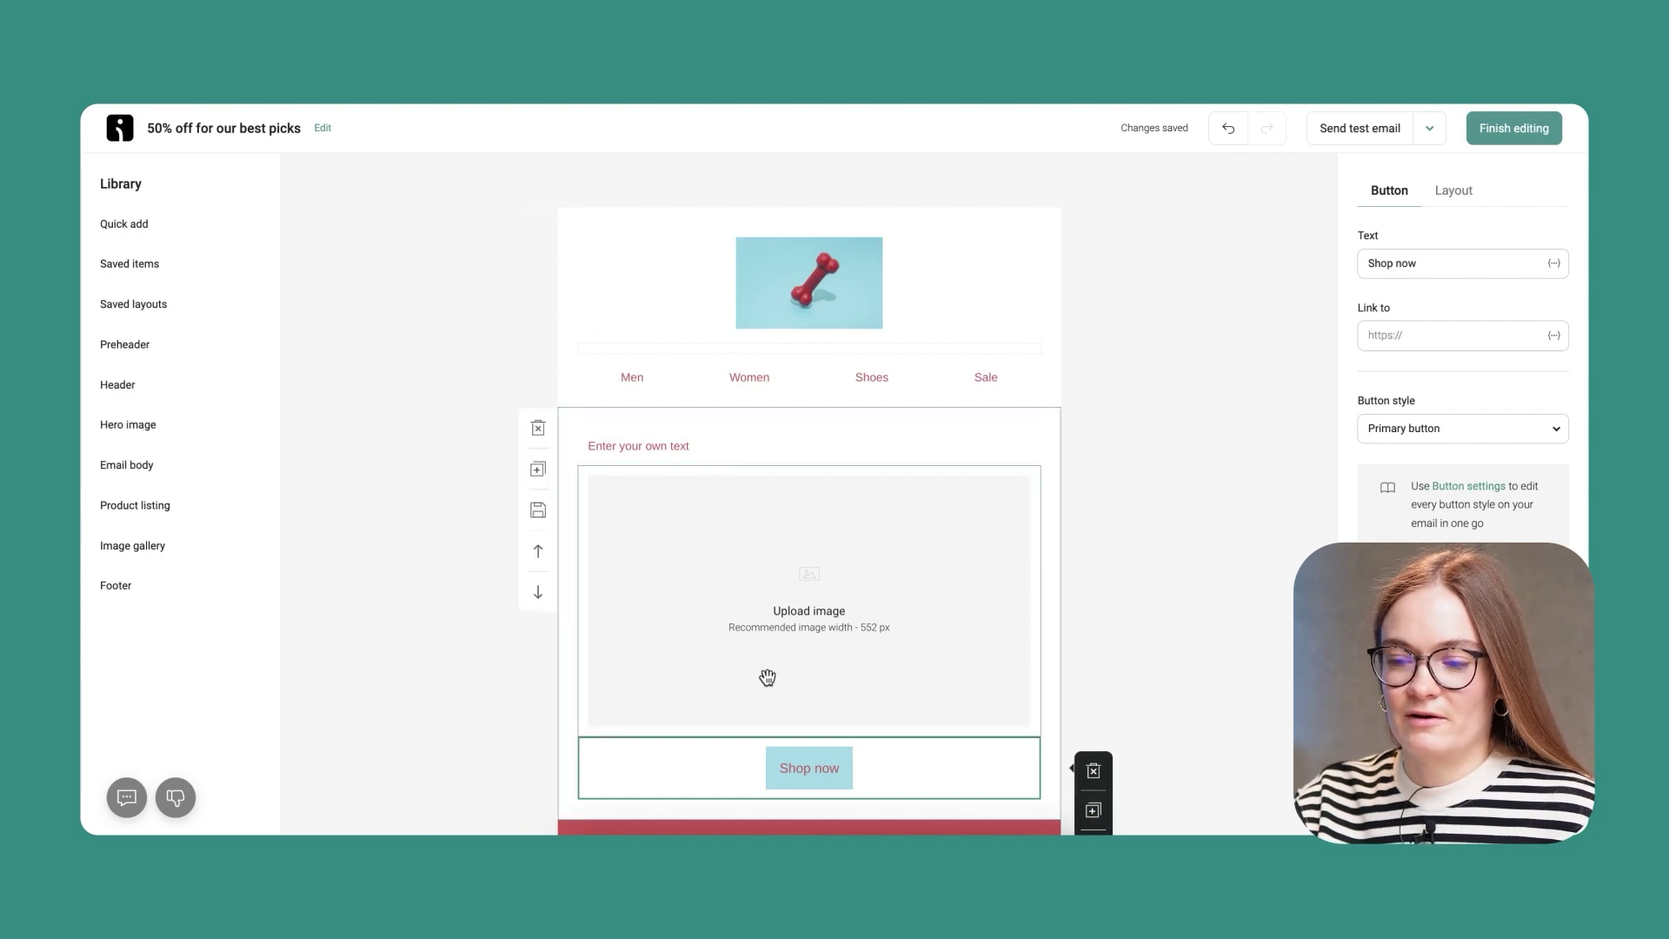
- Delete the one-column layout above the red Introducing section together with its text, image and button items
scroll(1043, 743, down, 1)
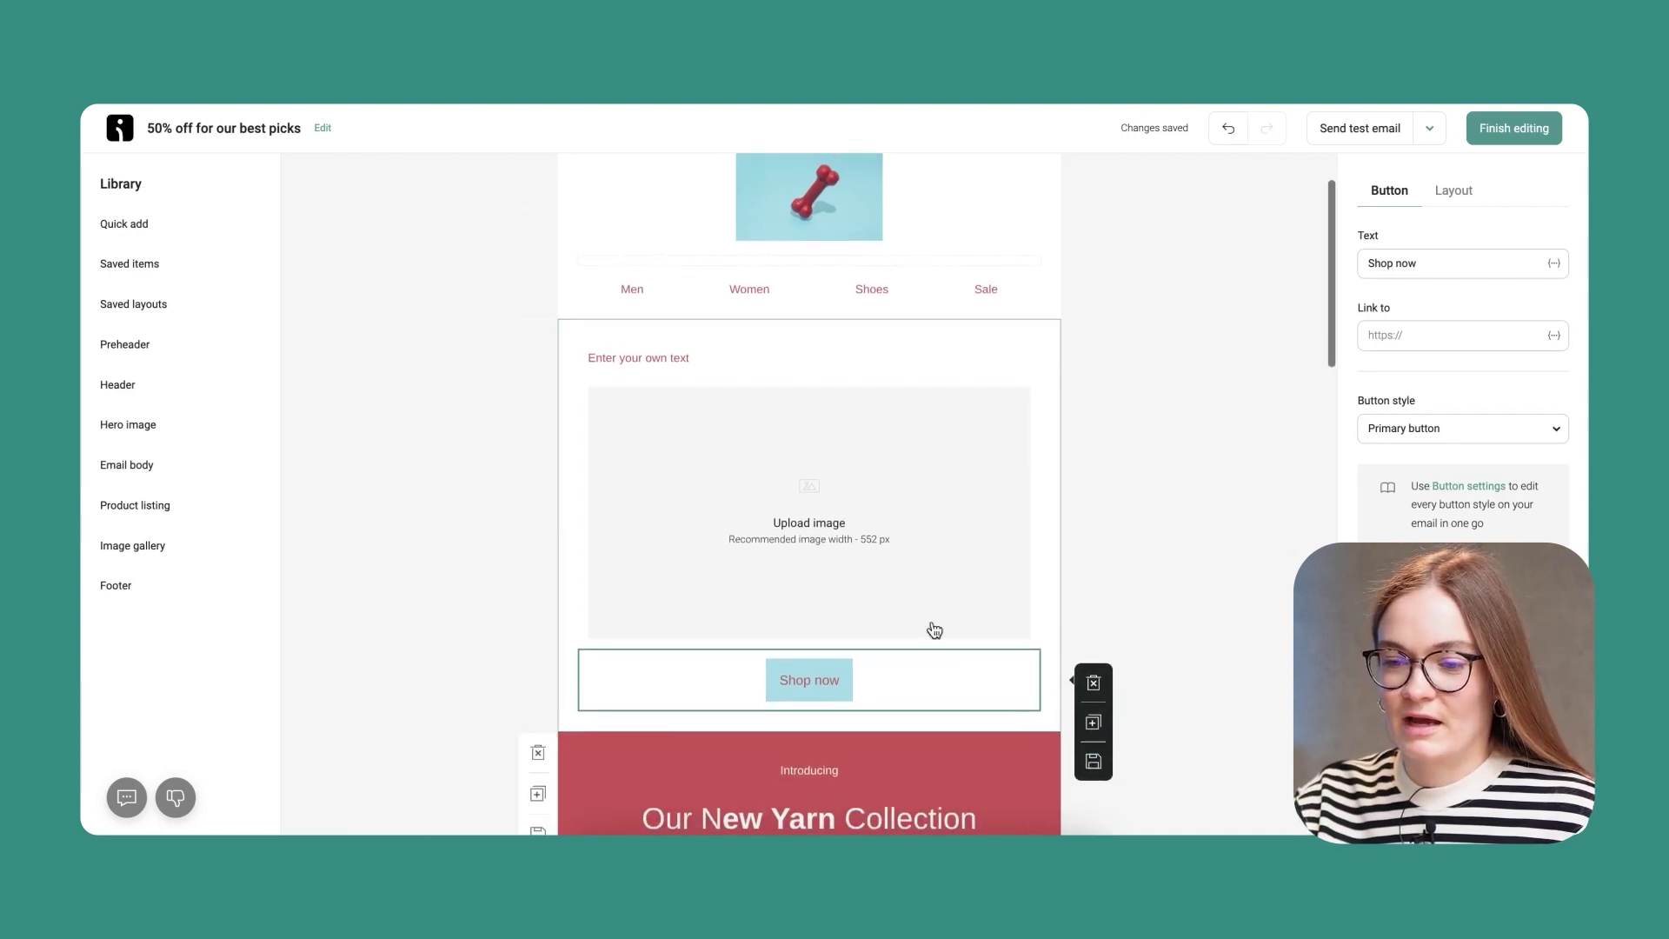
click(537, 384)
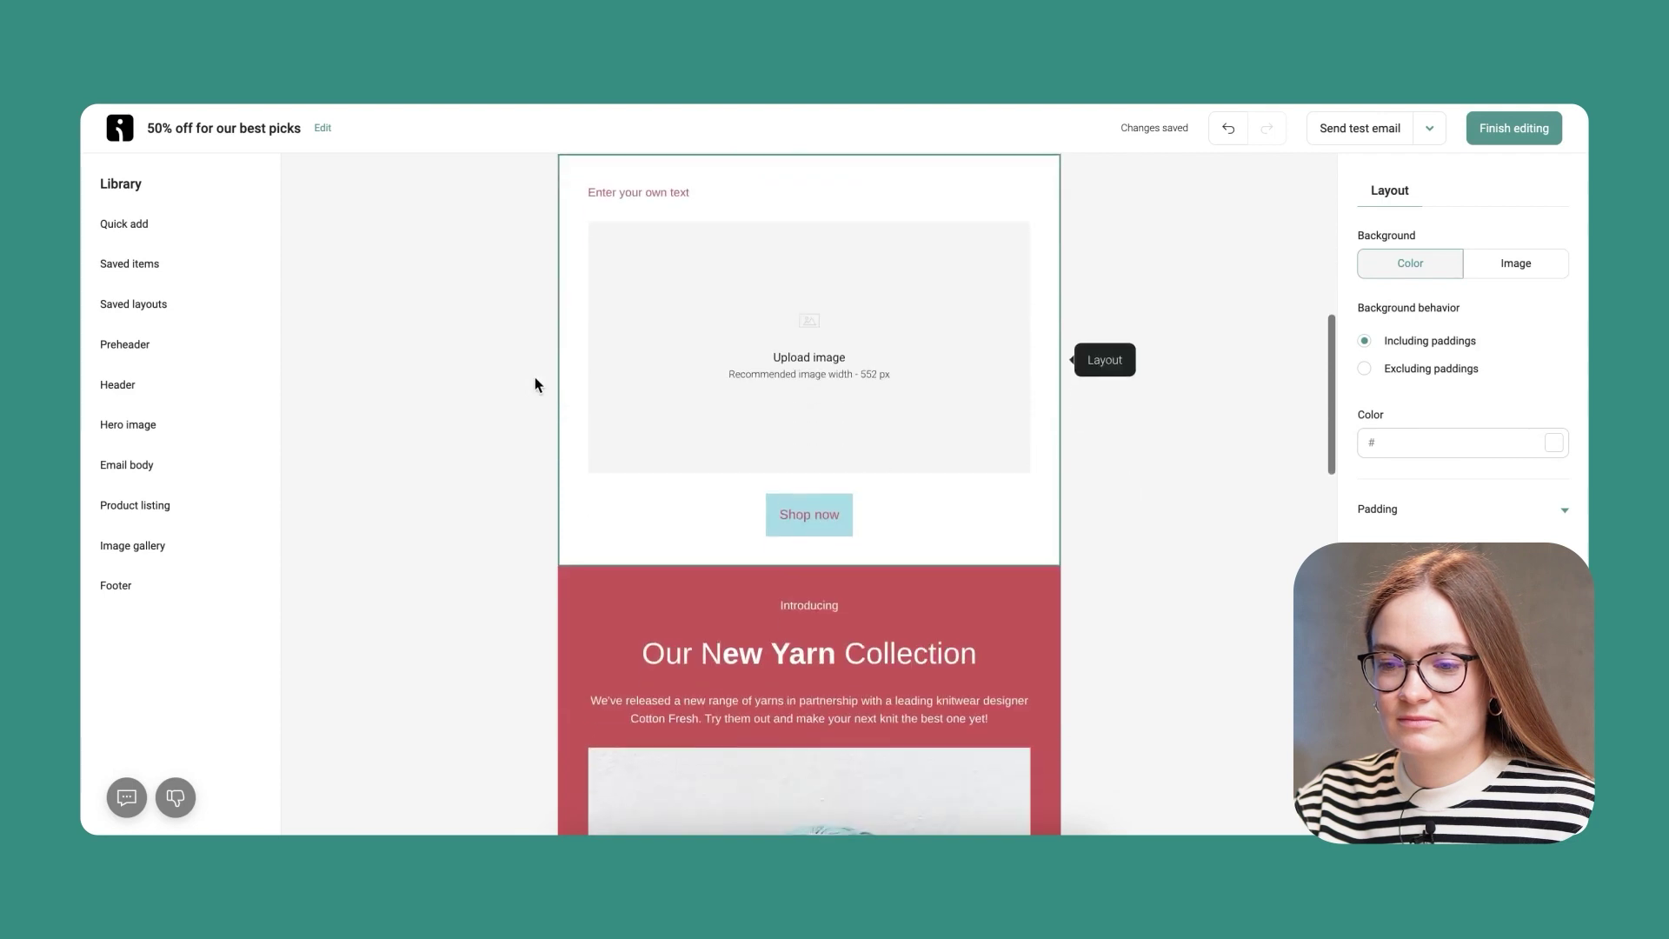
click(533, 182)
- Look through the template's sections from the red Introducing block to the product picks and further categories
scroll(533, 183, up, 7)
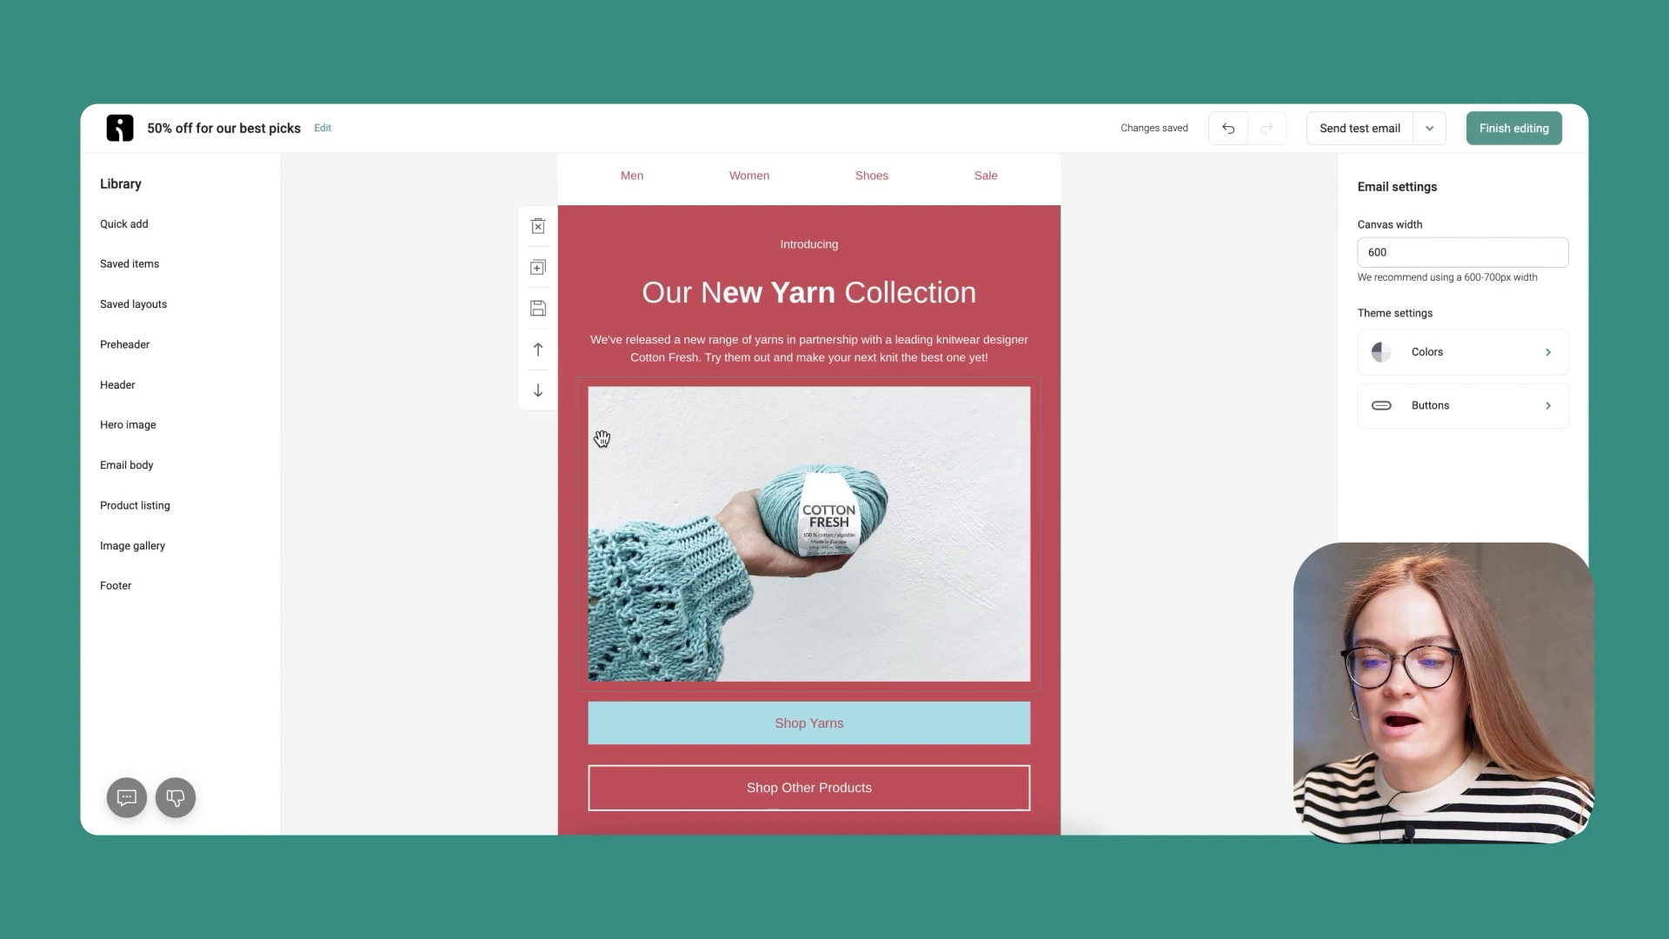
scroll(600, 432, down, 1)
scroll(603, 429, down, 2)
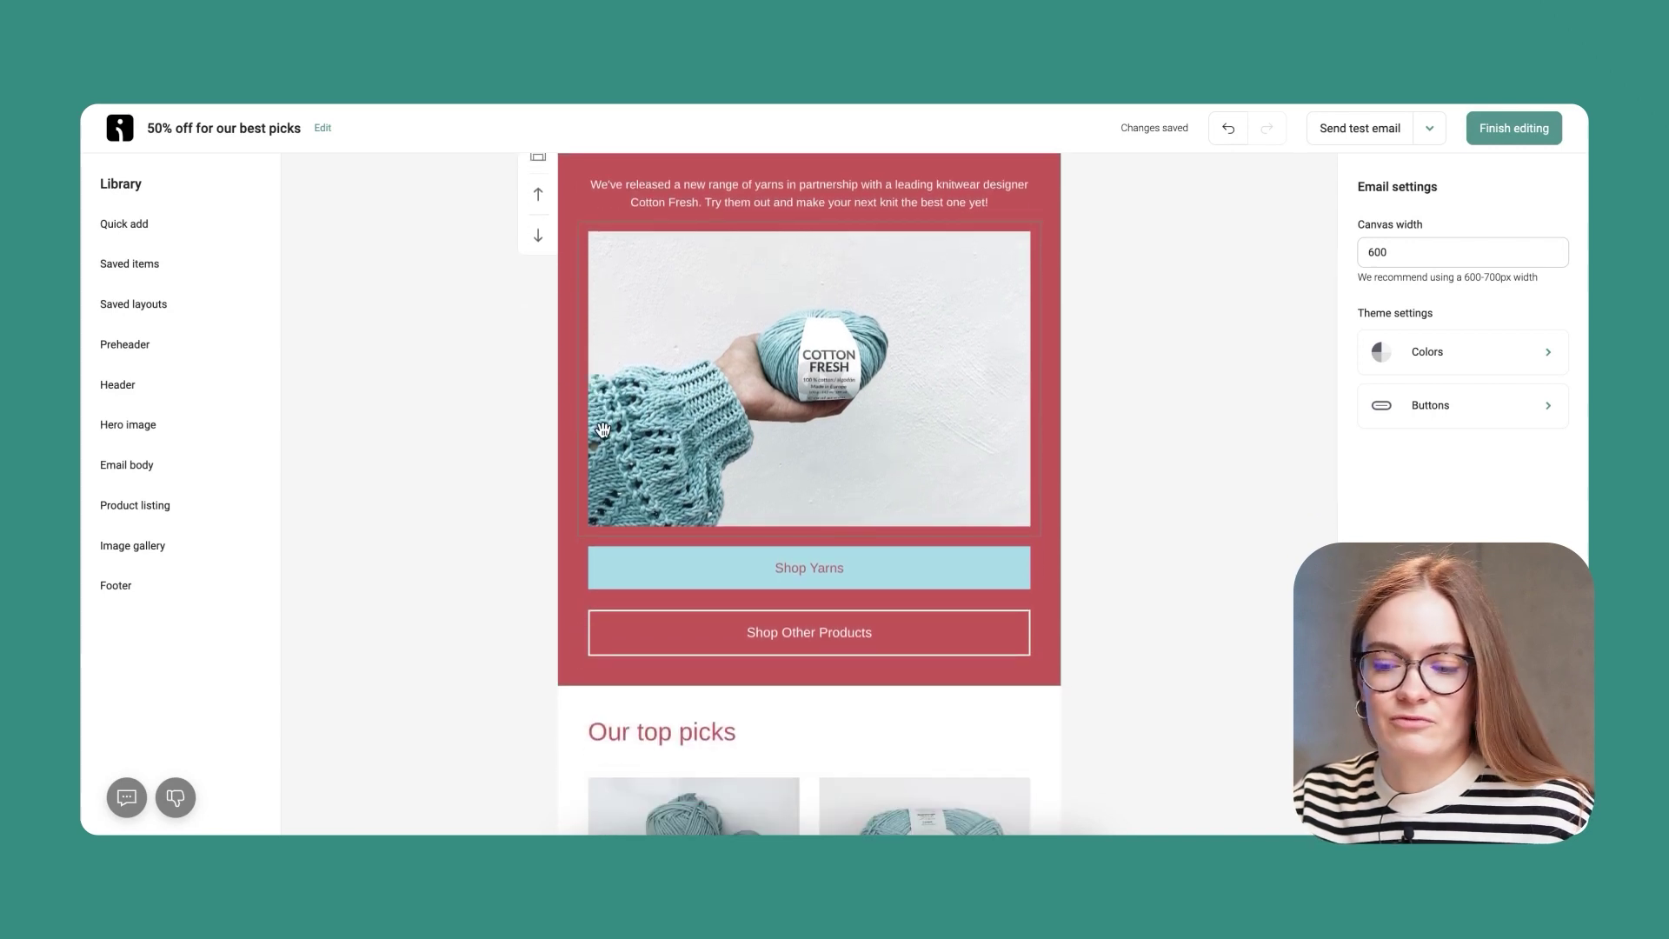
scroll(602, 429, down, 5)
scroll(603, 430, down, 1)
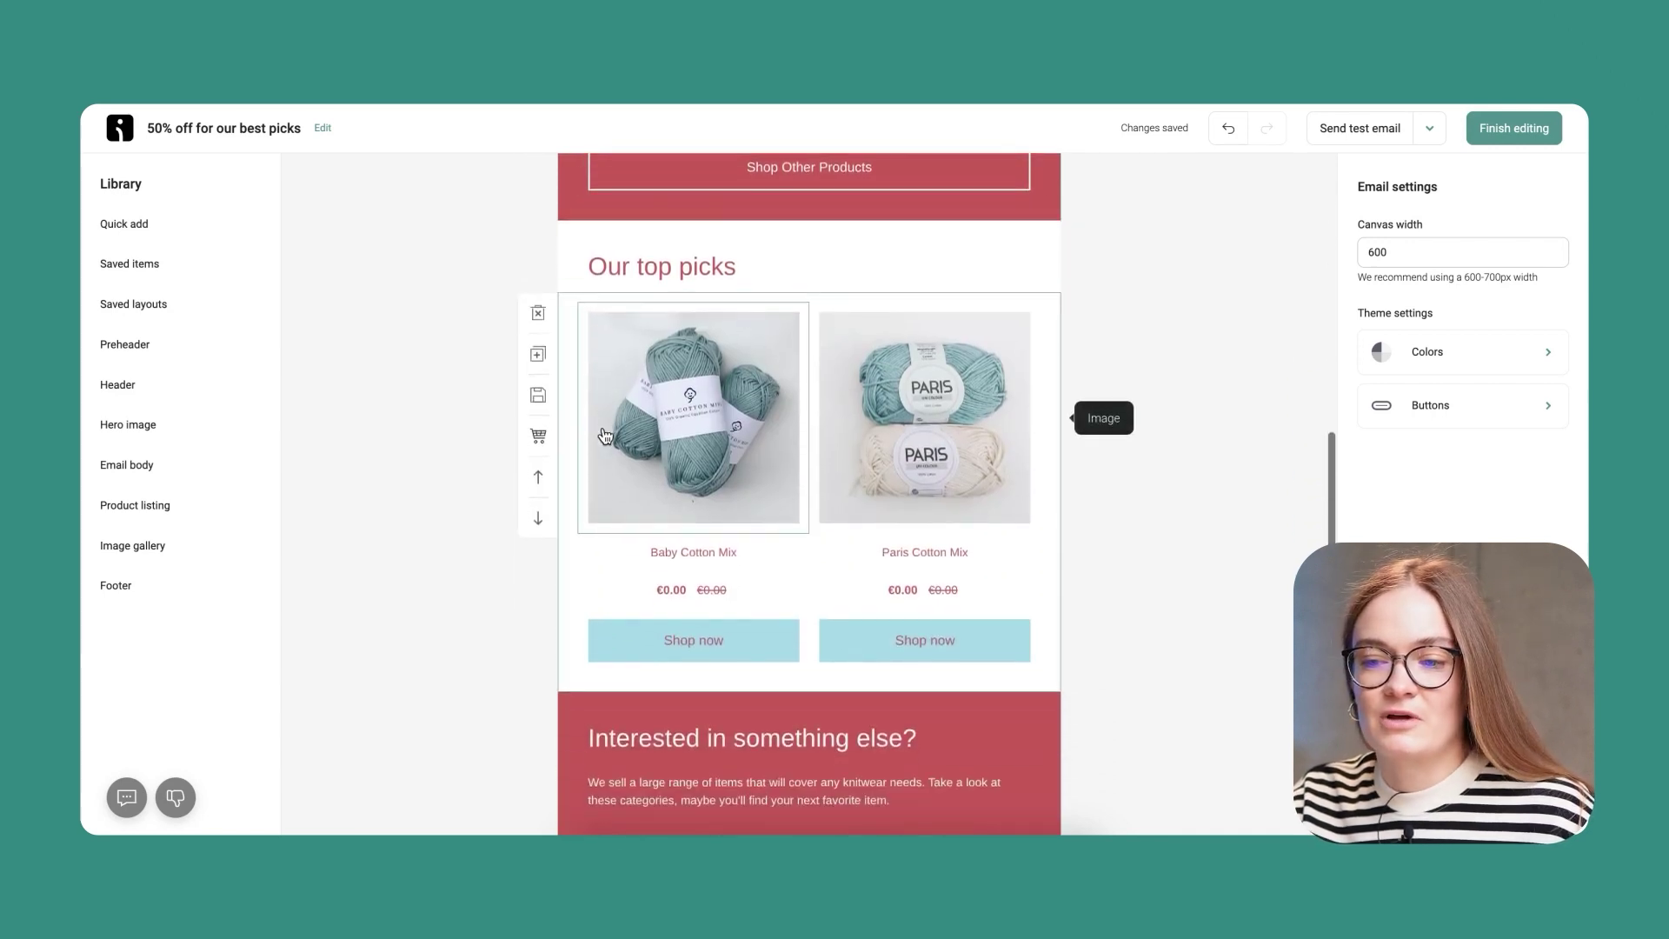
scroll(413, 416, down, 5)
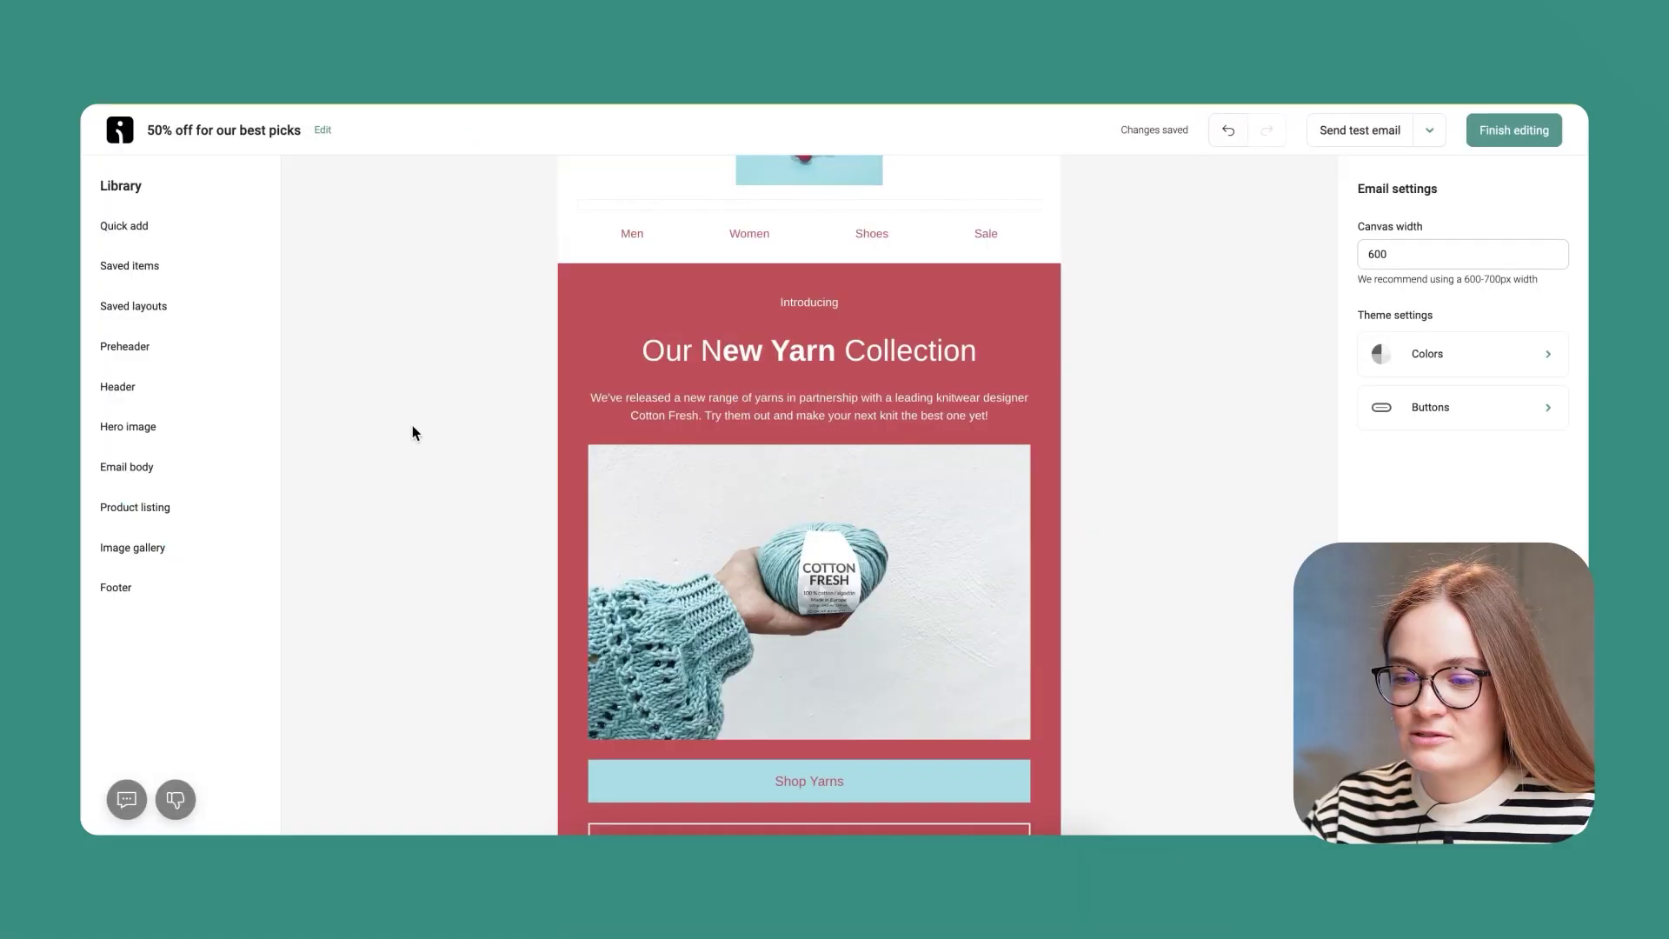
- Delete the Cotton Fresh yarn photo from the red Introducing section
scroll(412, 432, down, 3)
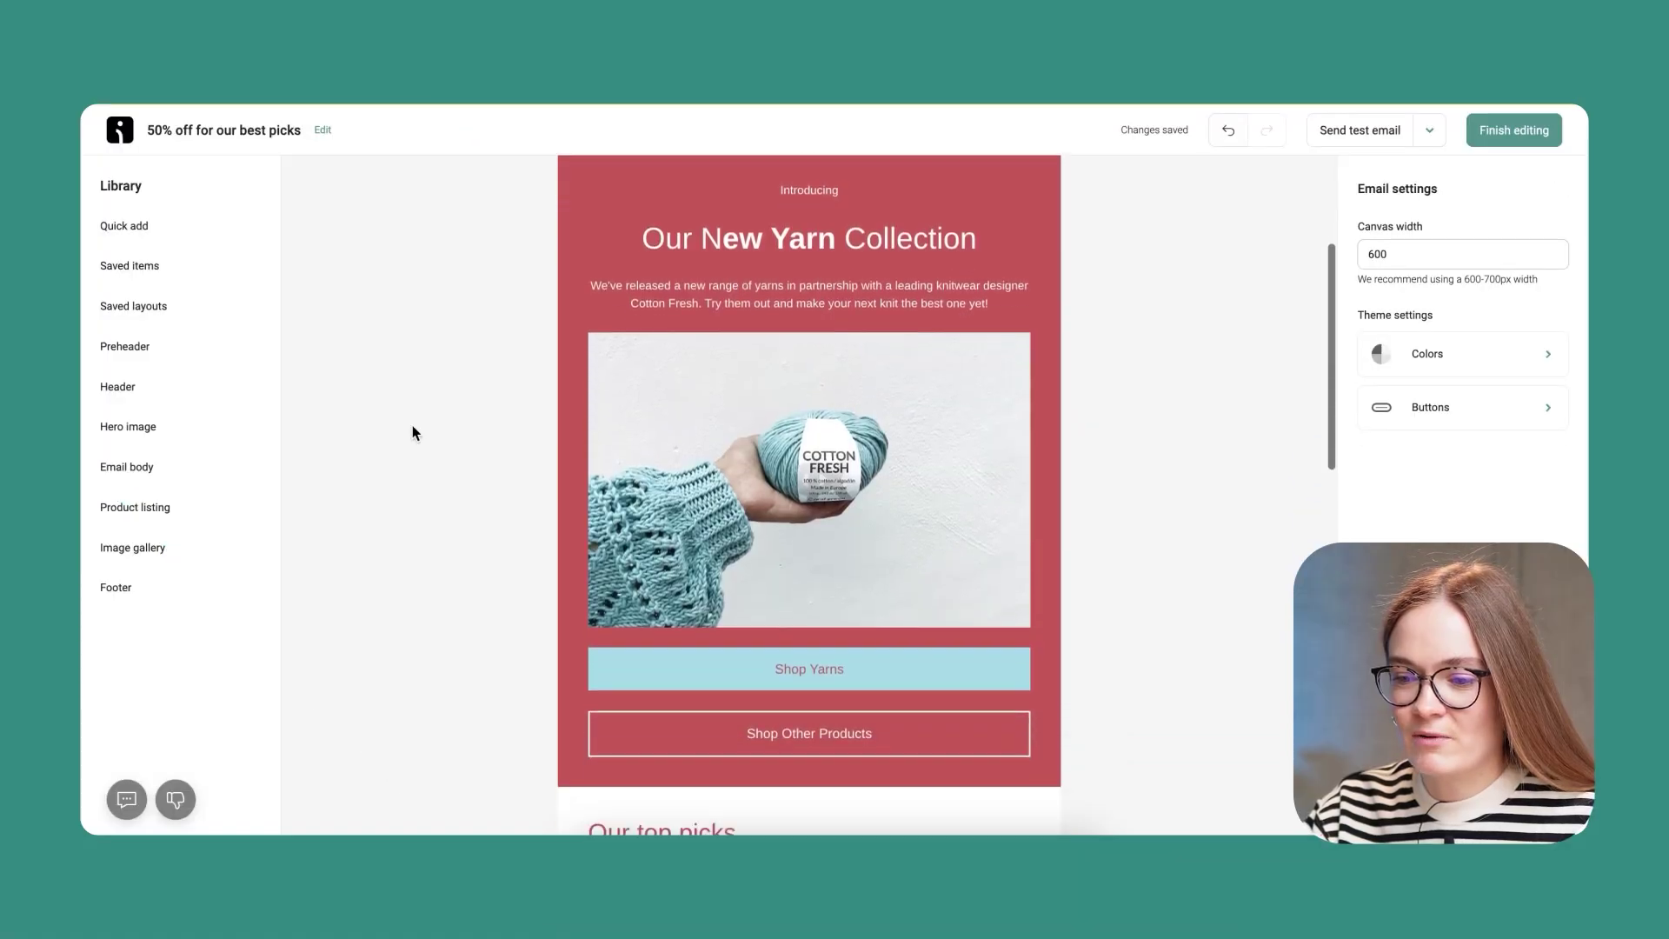
click(701, 440)
click(1102, 467)
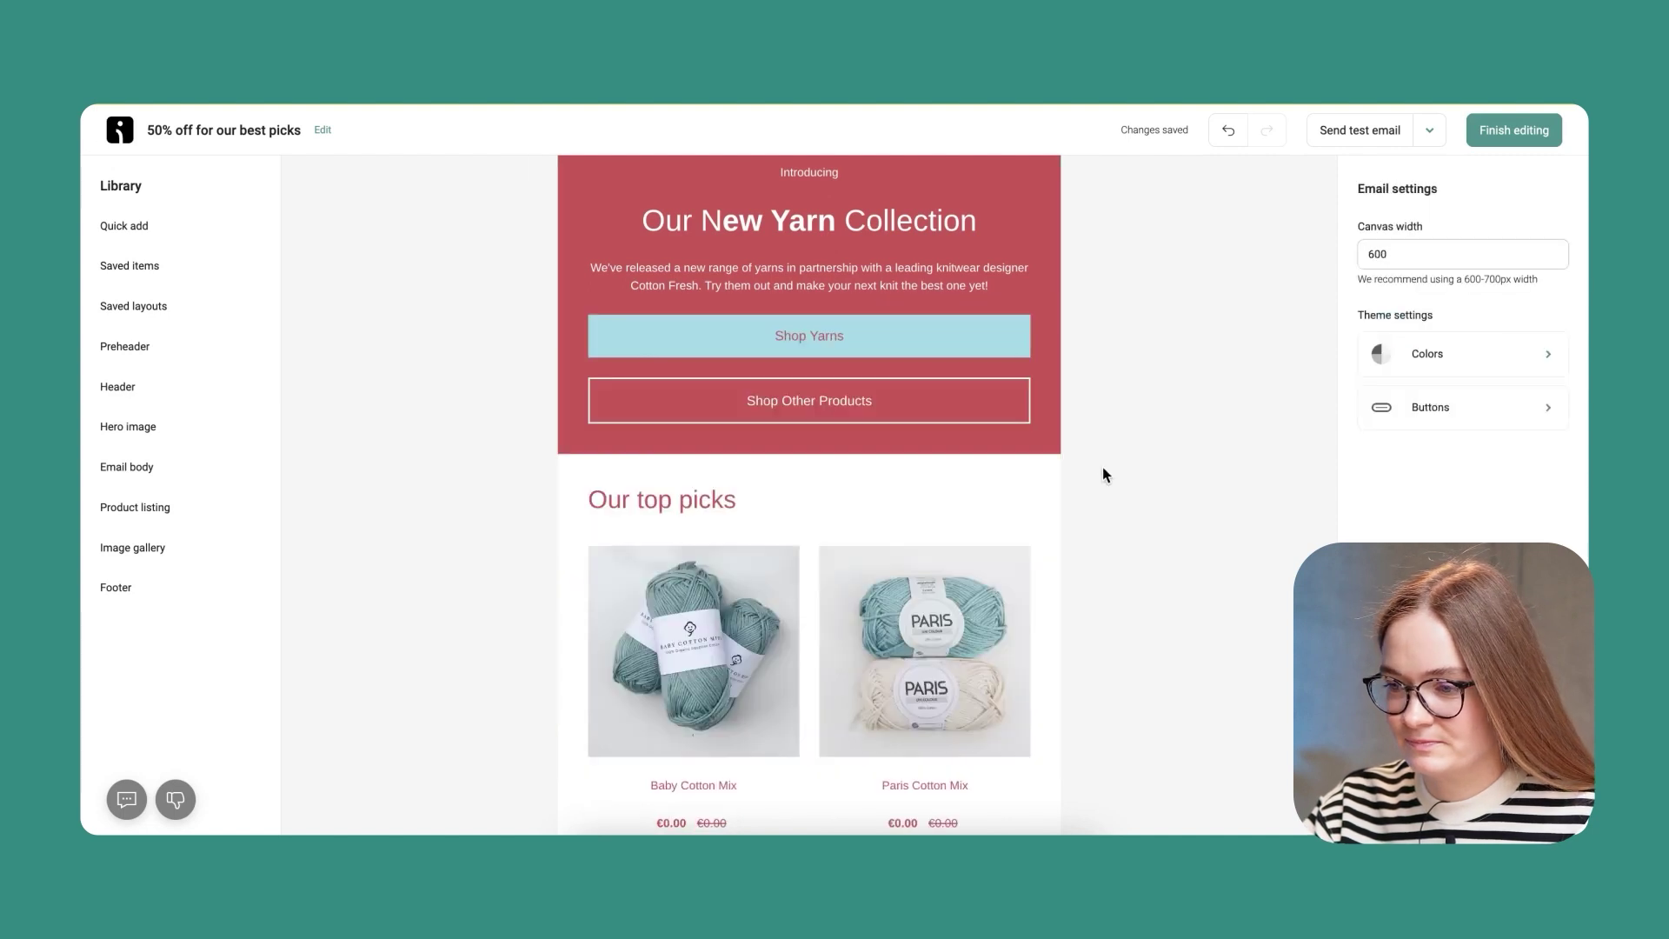
- Insert an image item above the Shop Yarns button and fill it with Screenshot2022-10-03at10.31.32.png from the image library
click(142, 230)
drag(343, 326, 670, 358)
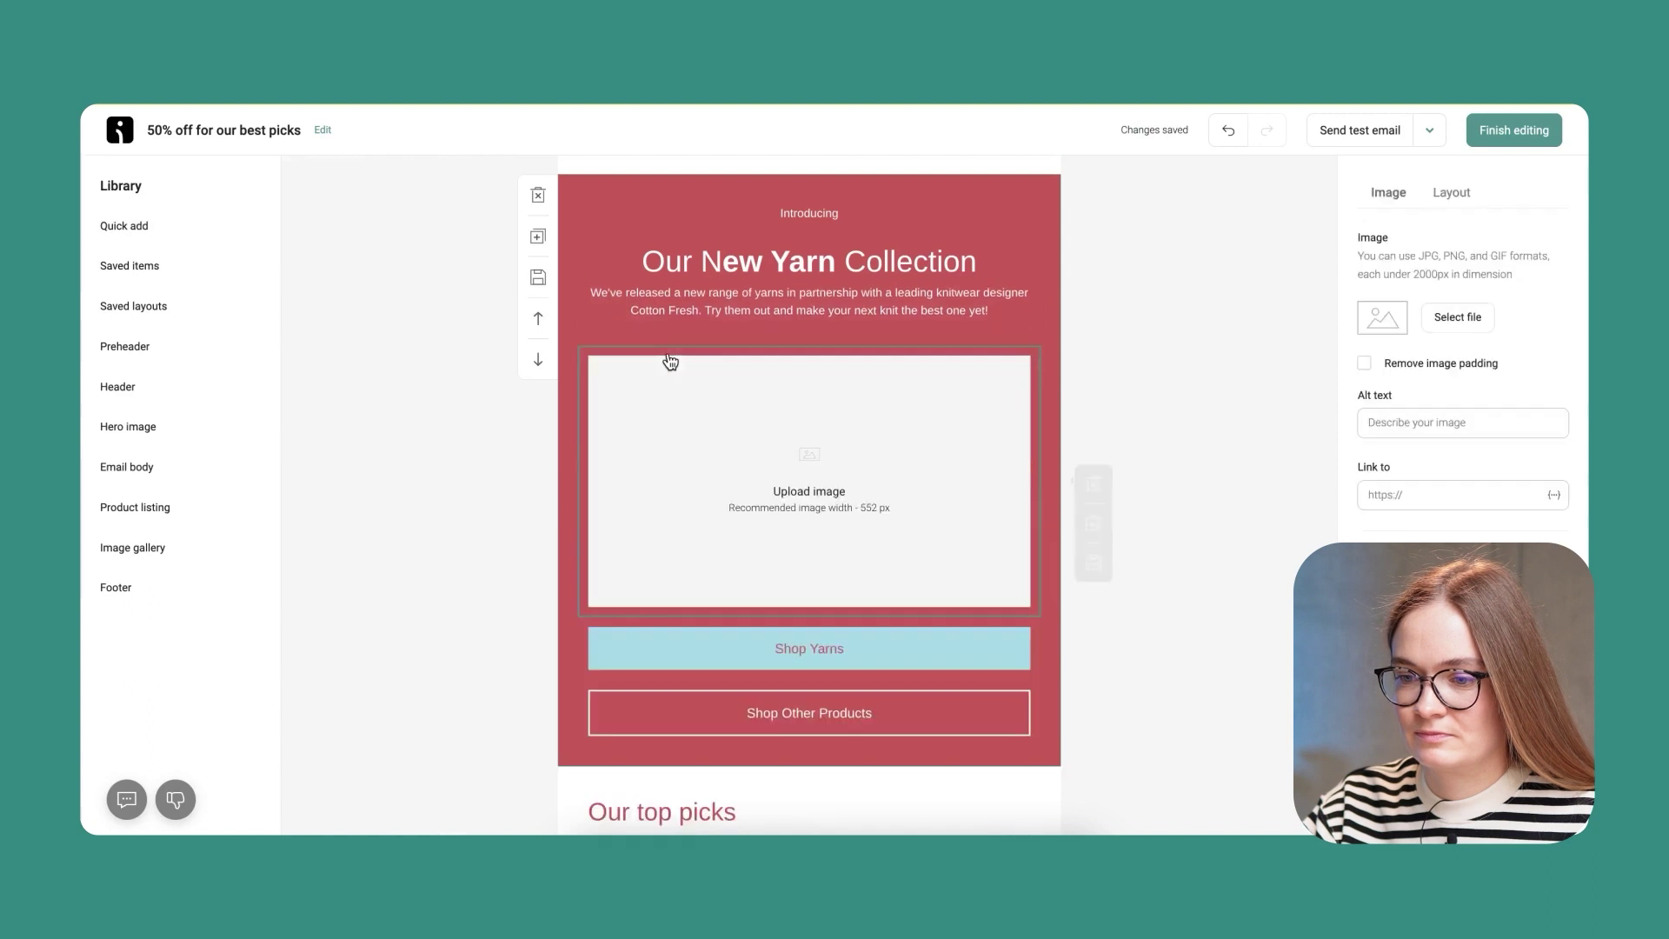
click(1479, 329)
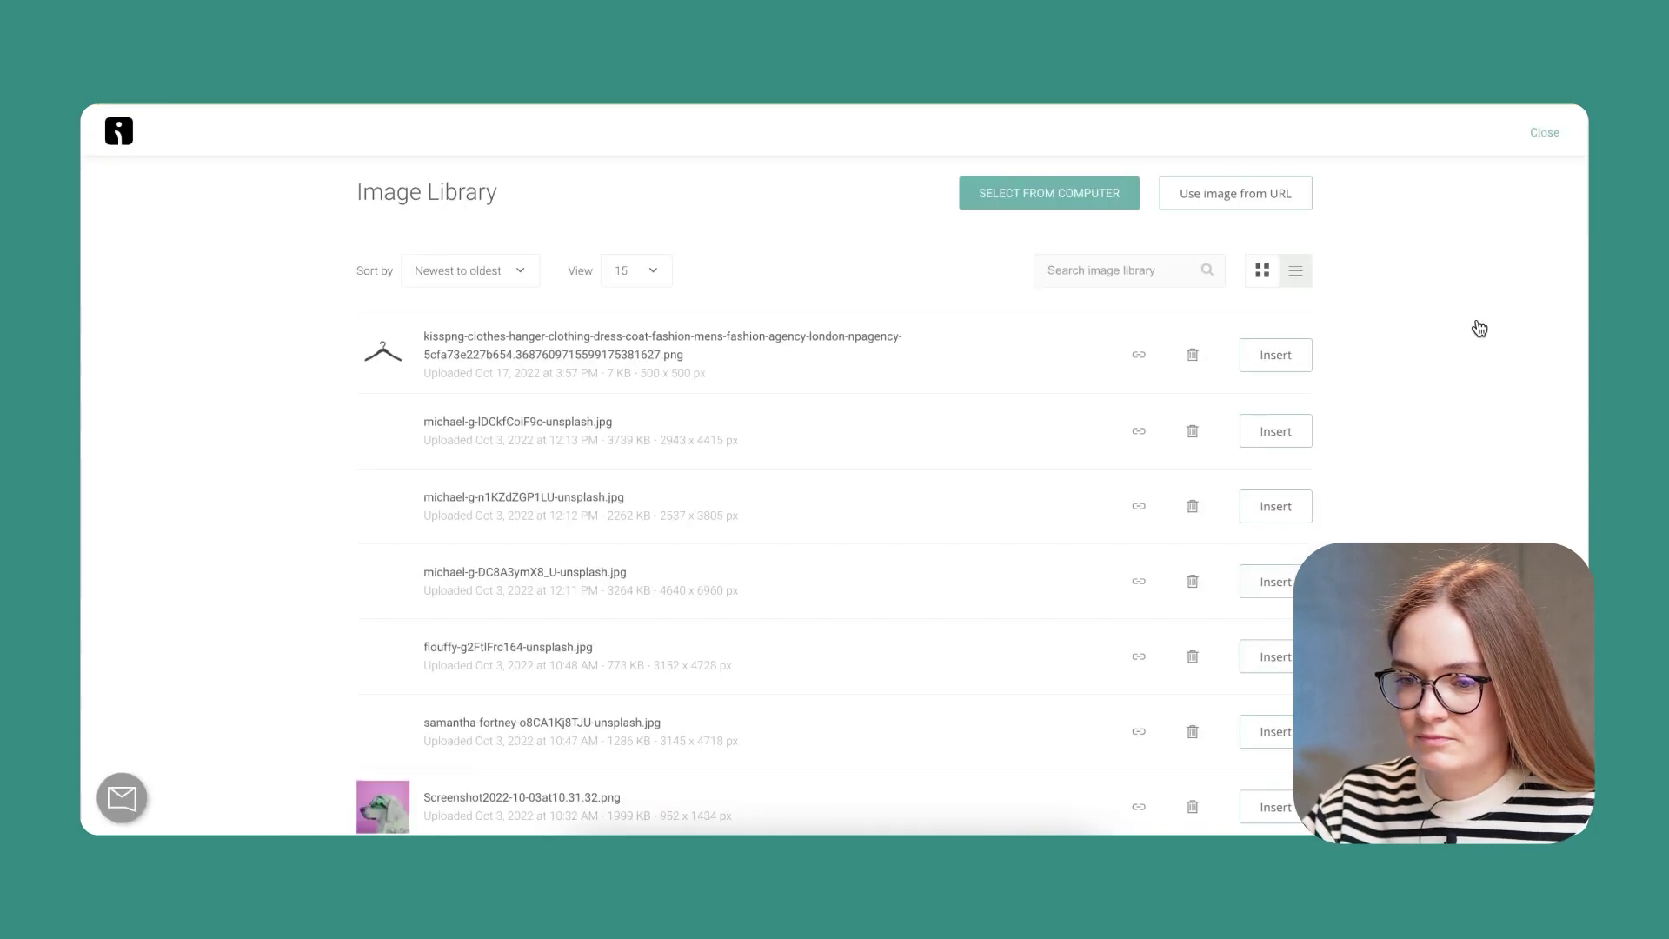
scroll(846, 581, down, 4)
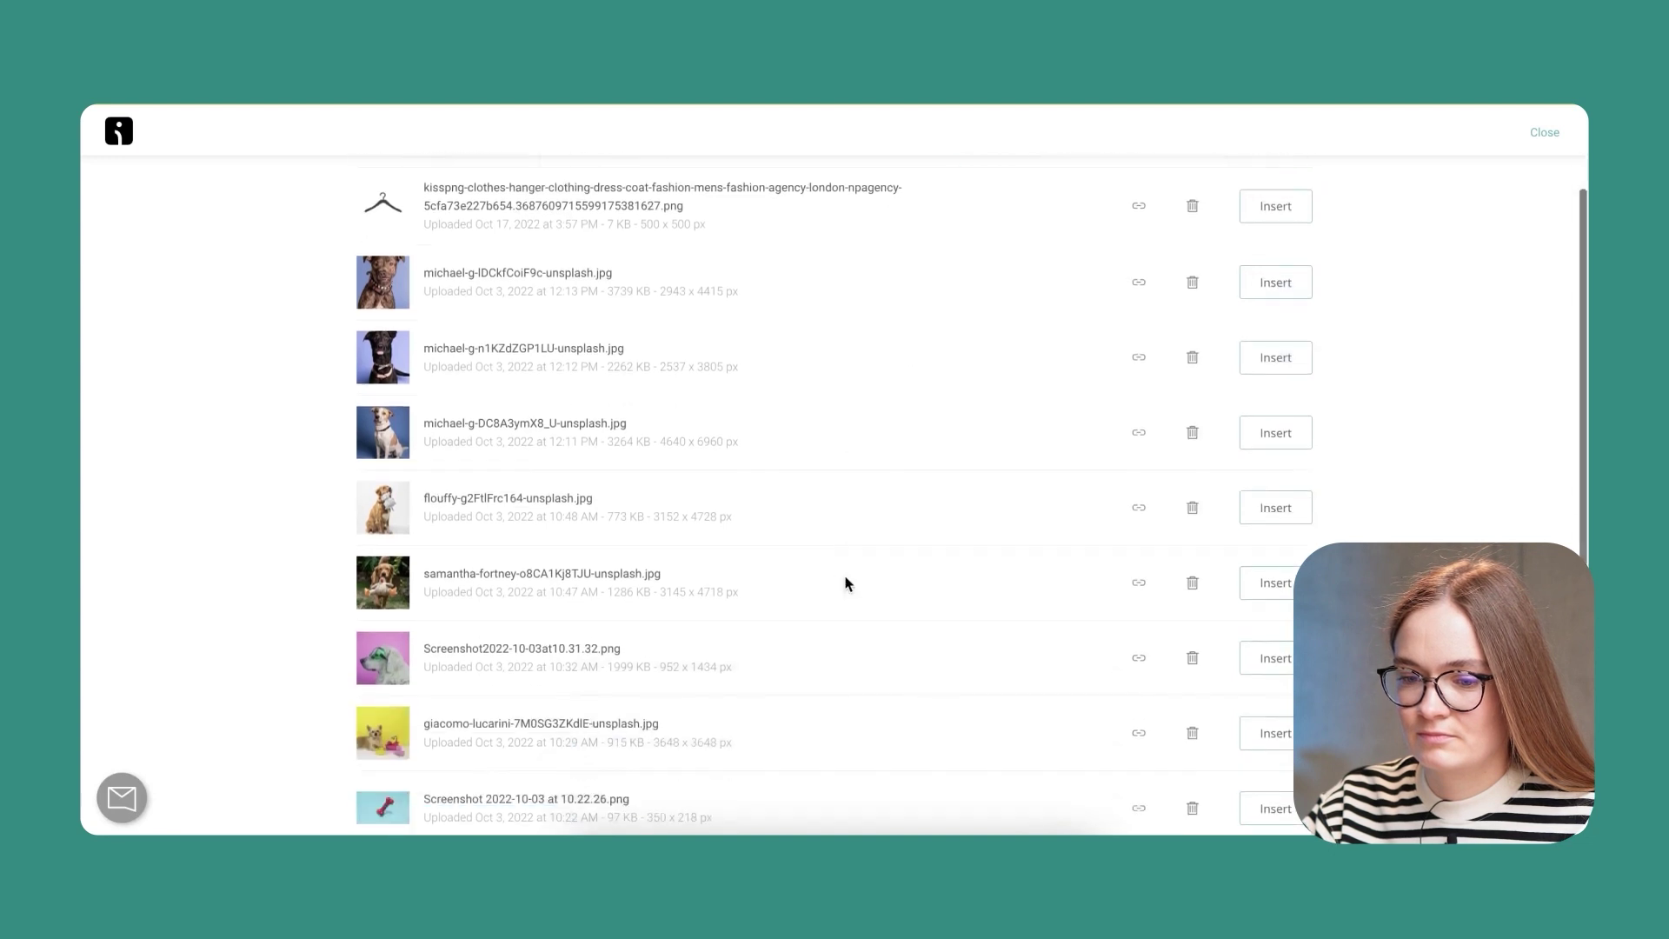
click(1275, 500)
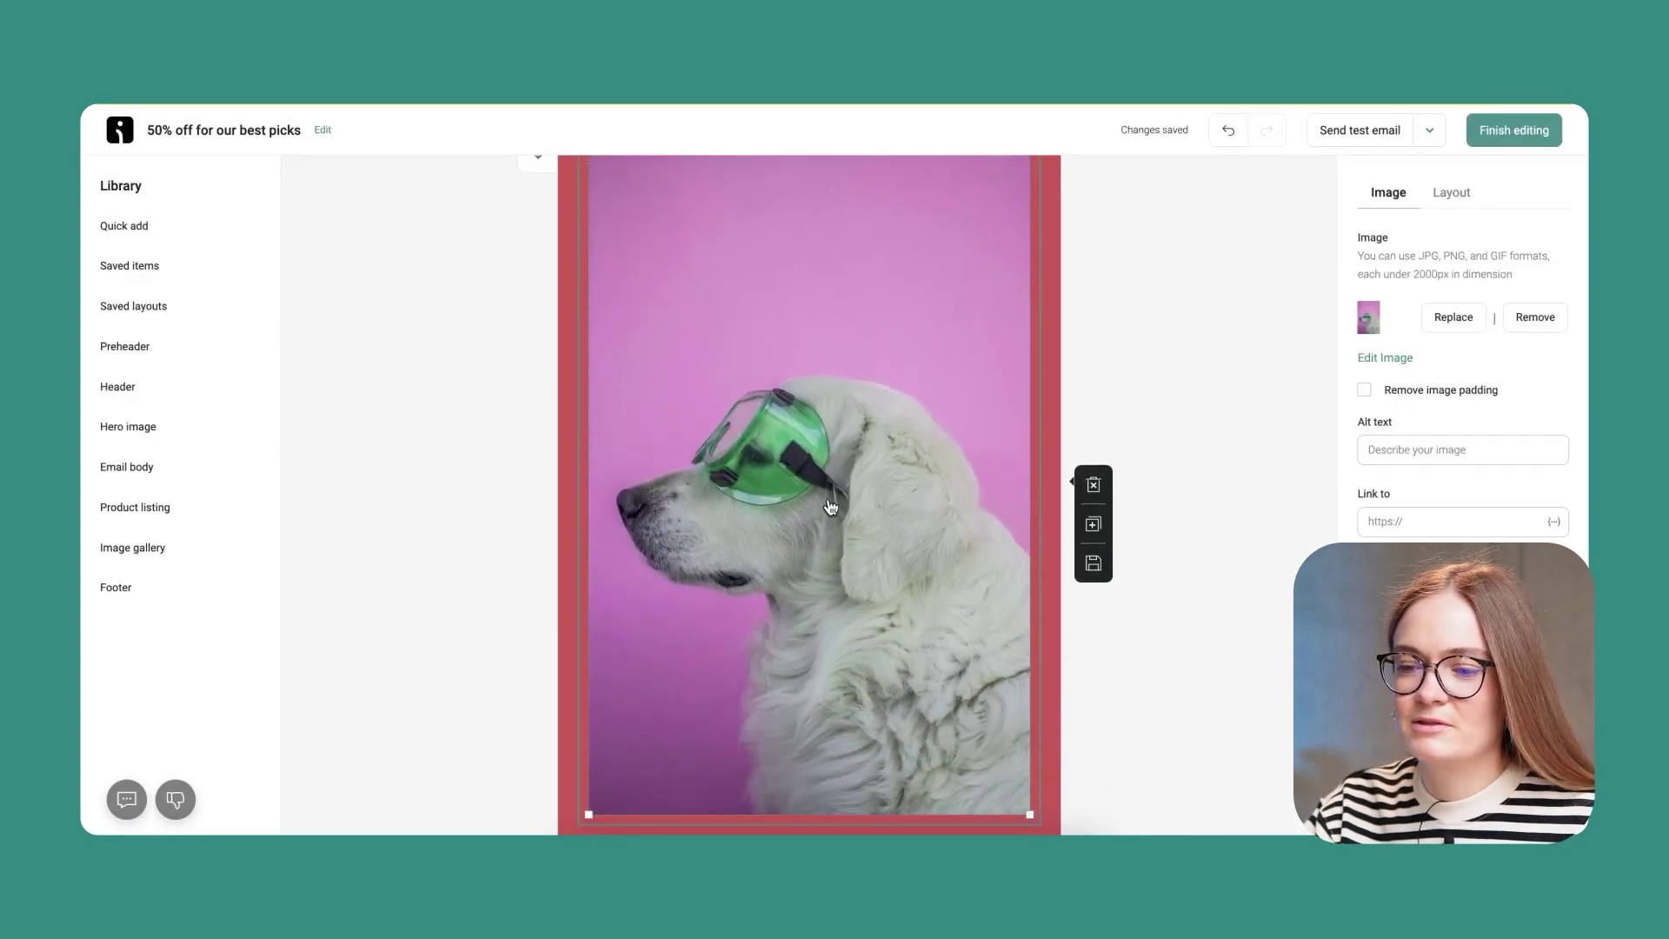
- Crop the dog image to a 950 × 950 square framed around the dog and apply the crop
scroll(830, 506, up, 1)
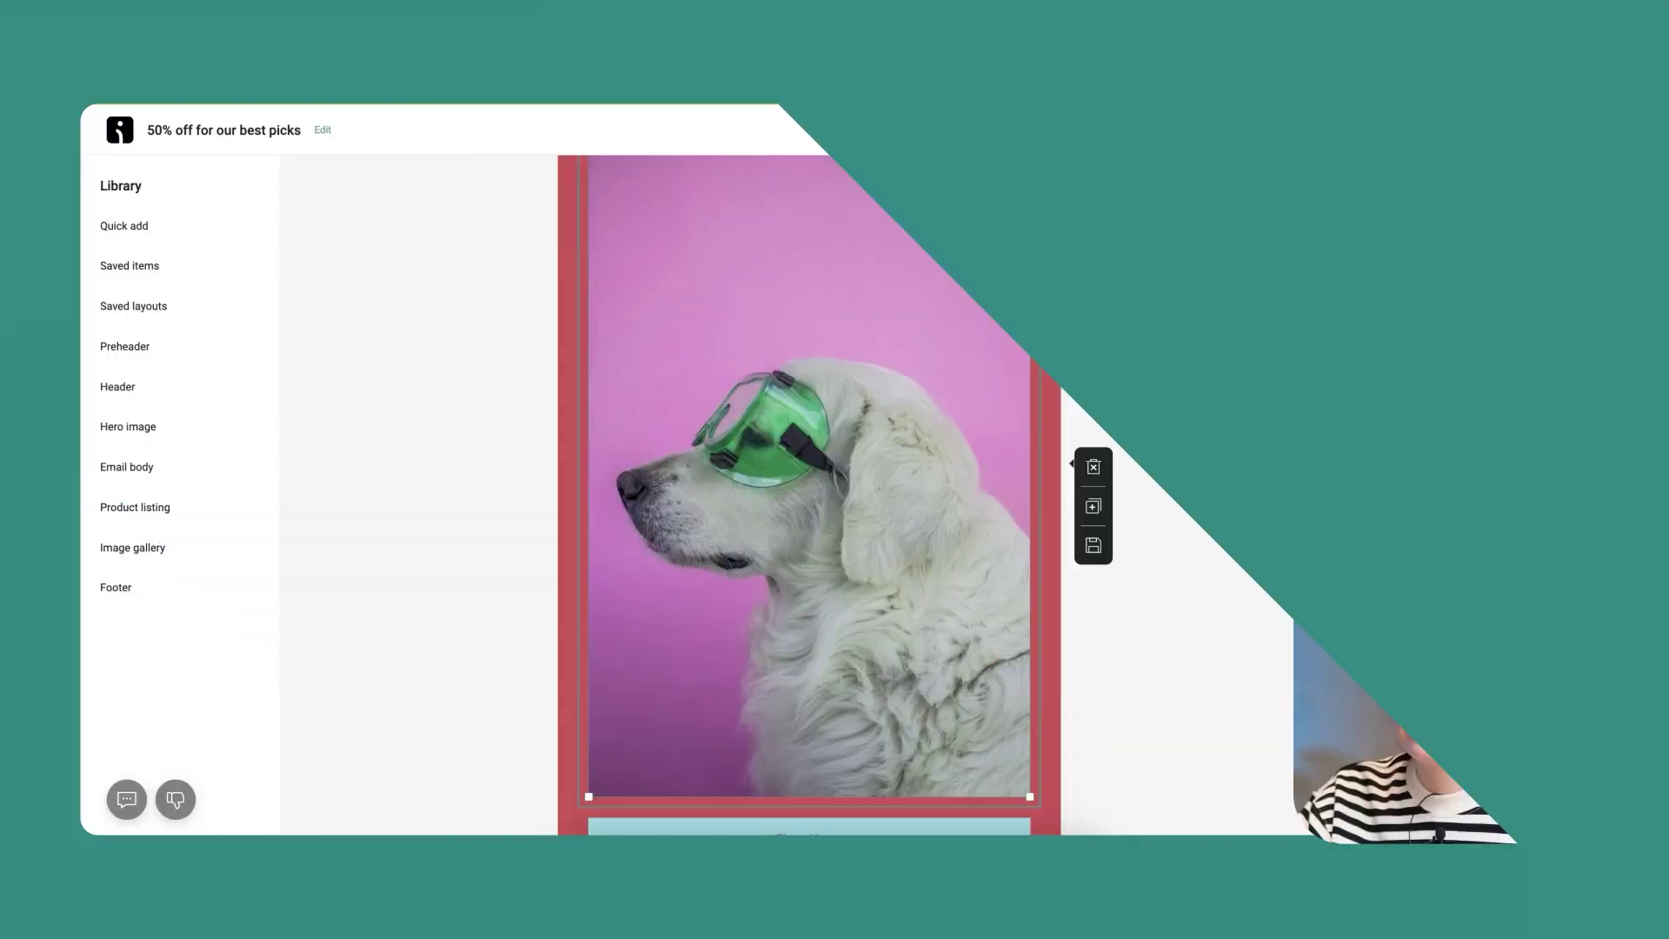
click(1382, 358)
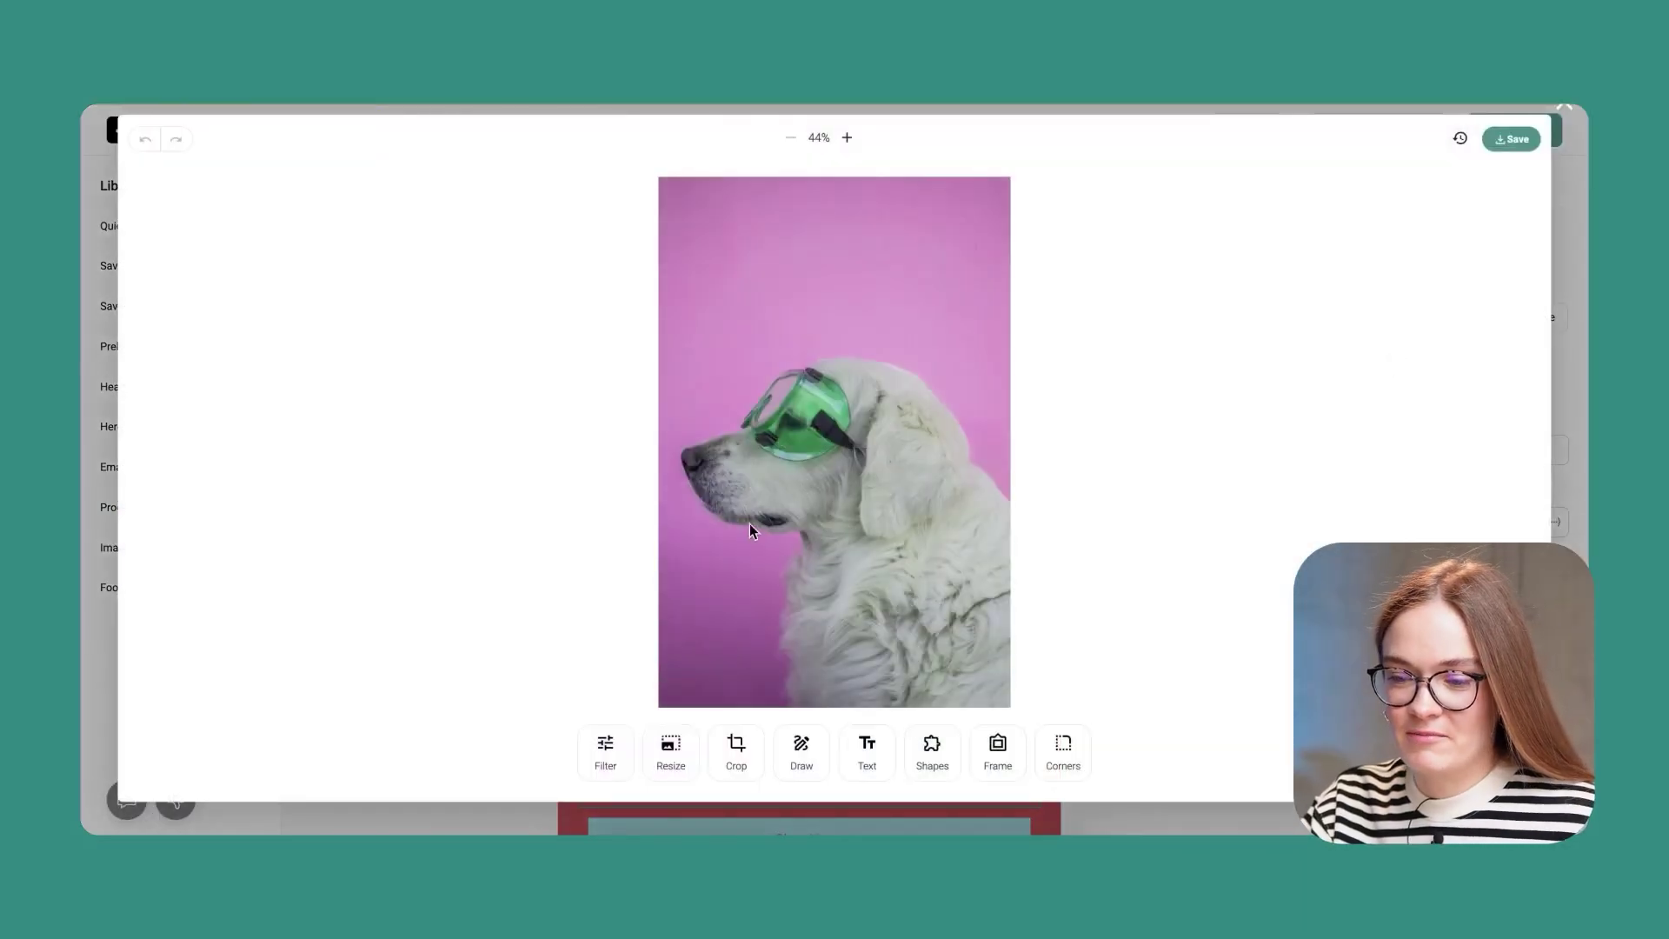
click(738, 747)
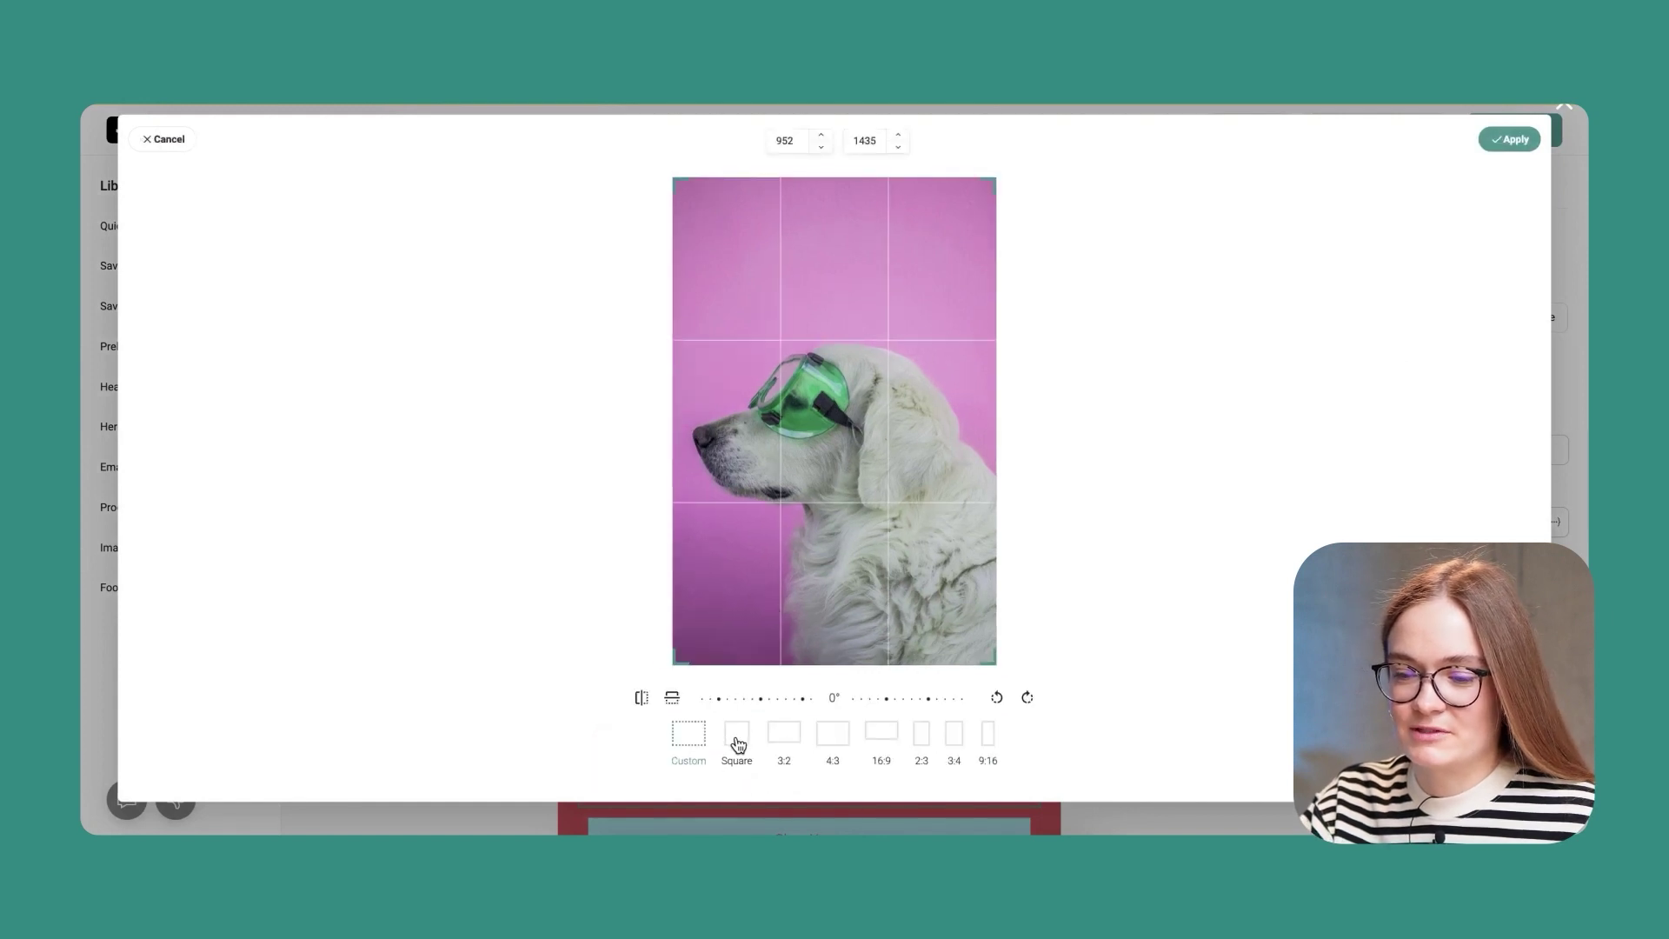
click(737, 737)
drag(896, 374, 901, 469)
click(1528, 148)
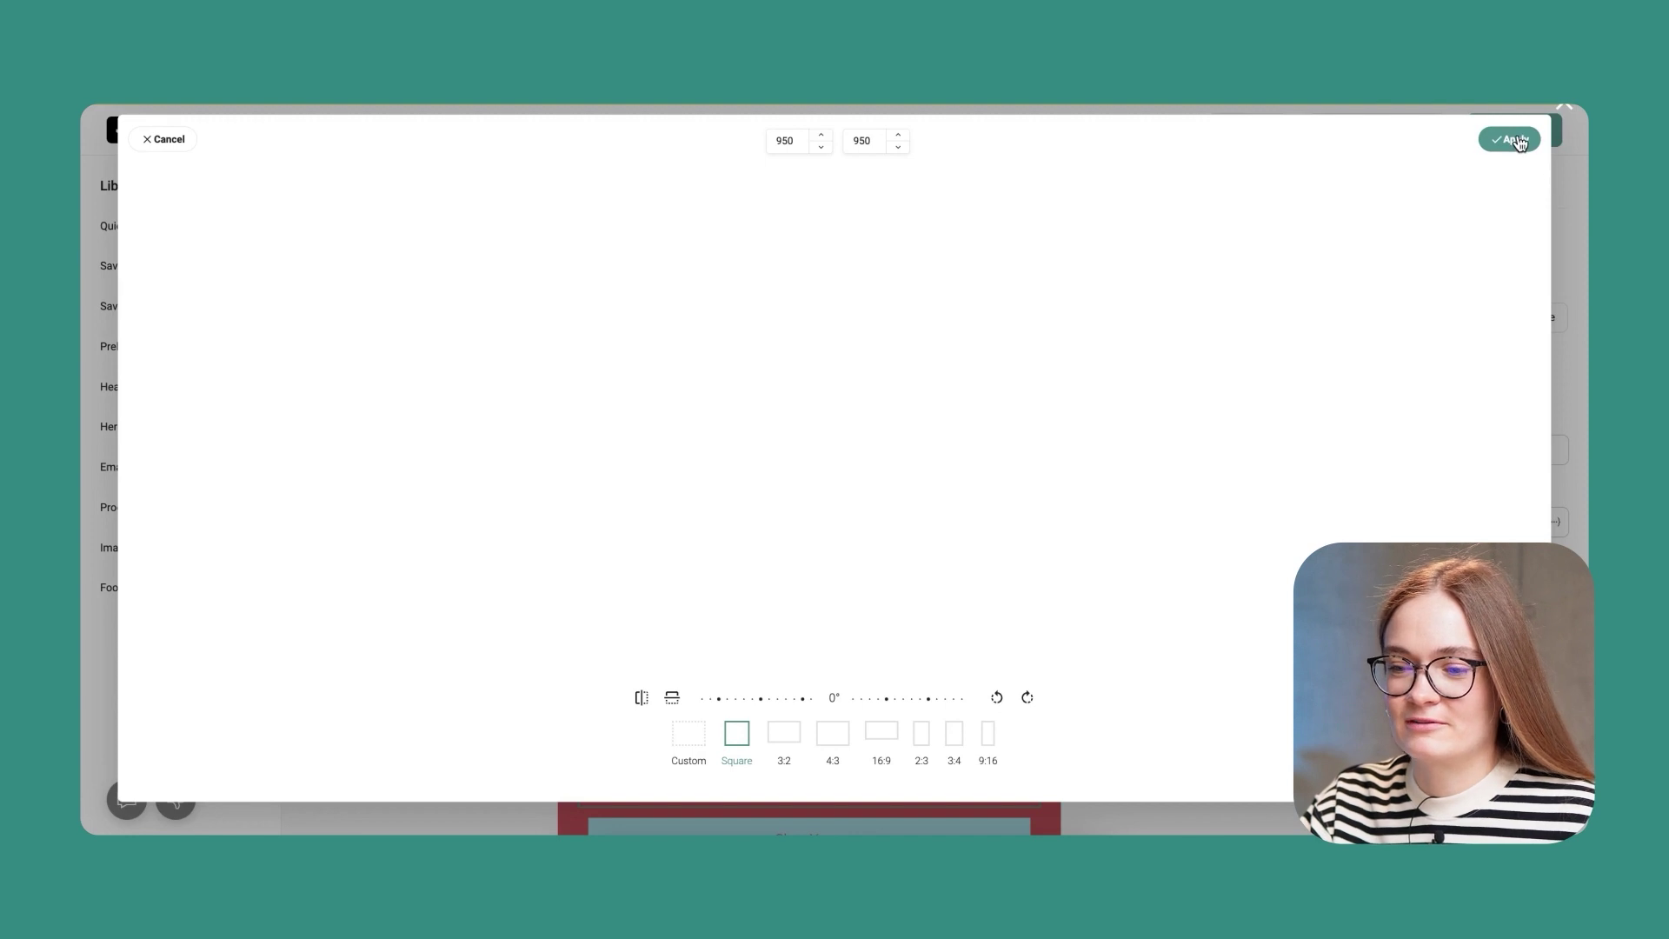
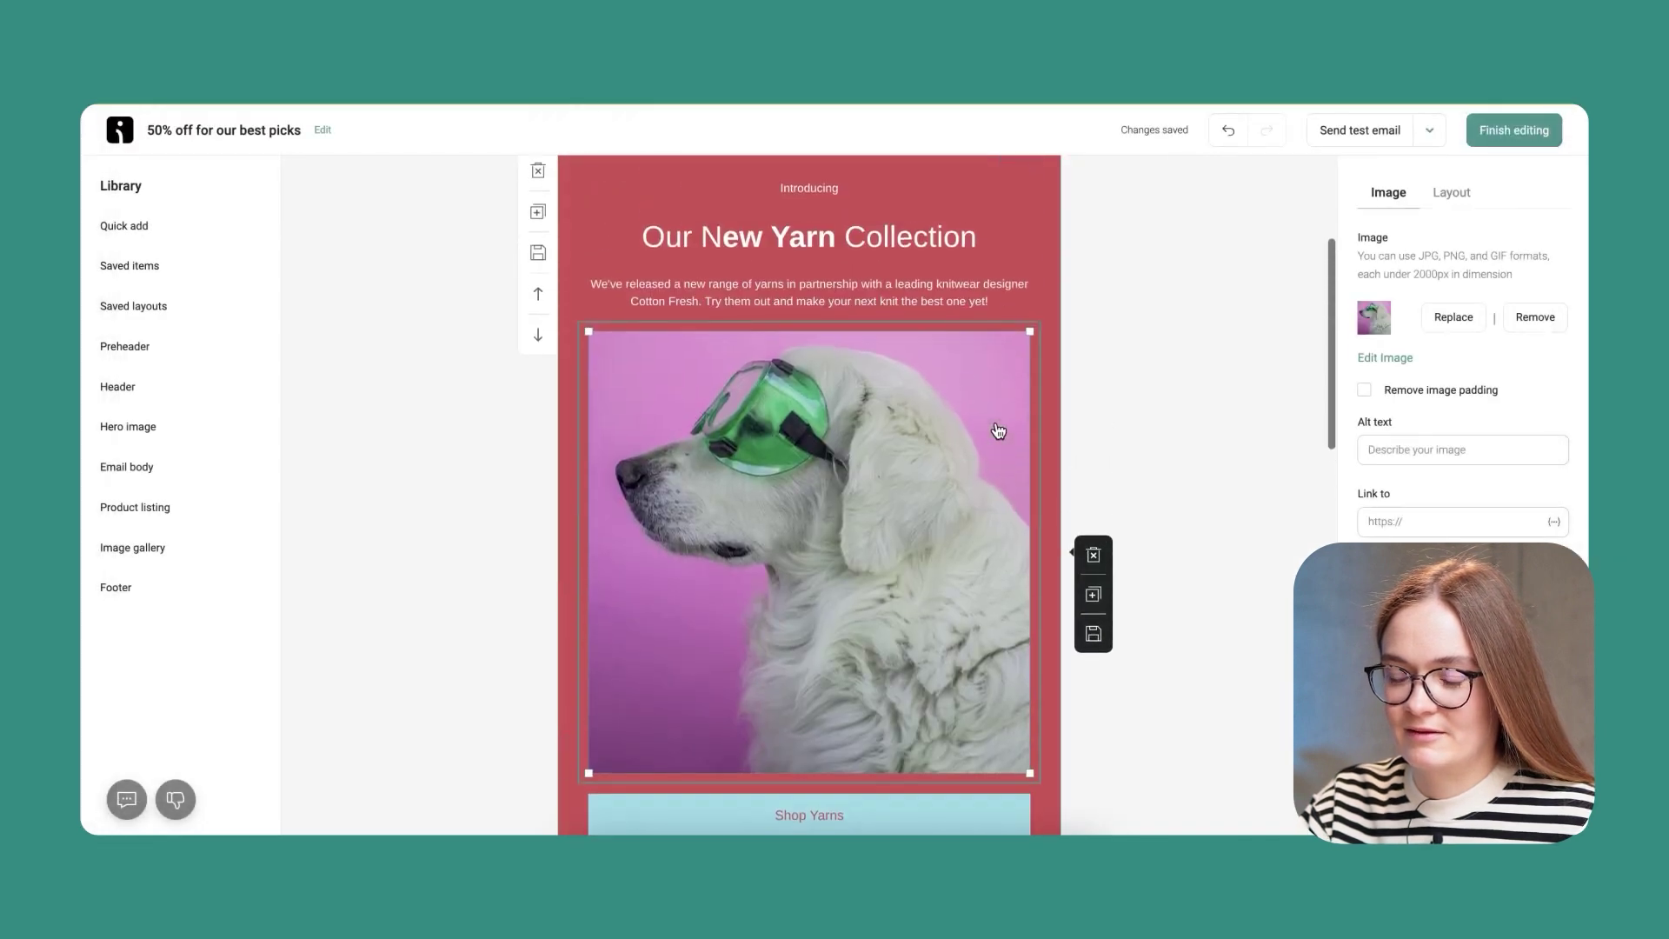
- Change the Shop Yarns button text to "Shop my new product" and delete the Shop Other Products button
scroll(997, 430, down, 2)
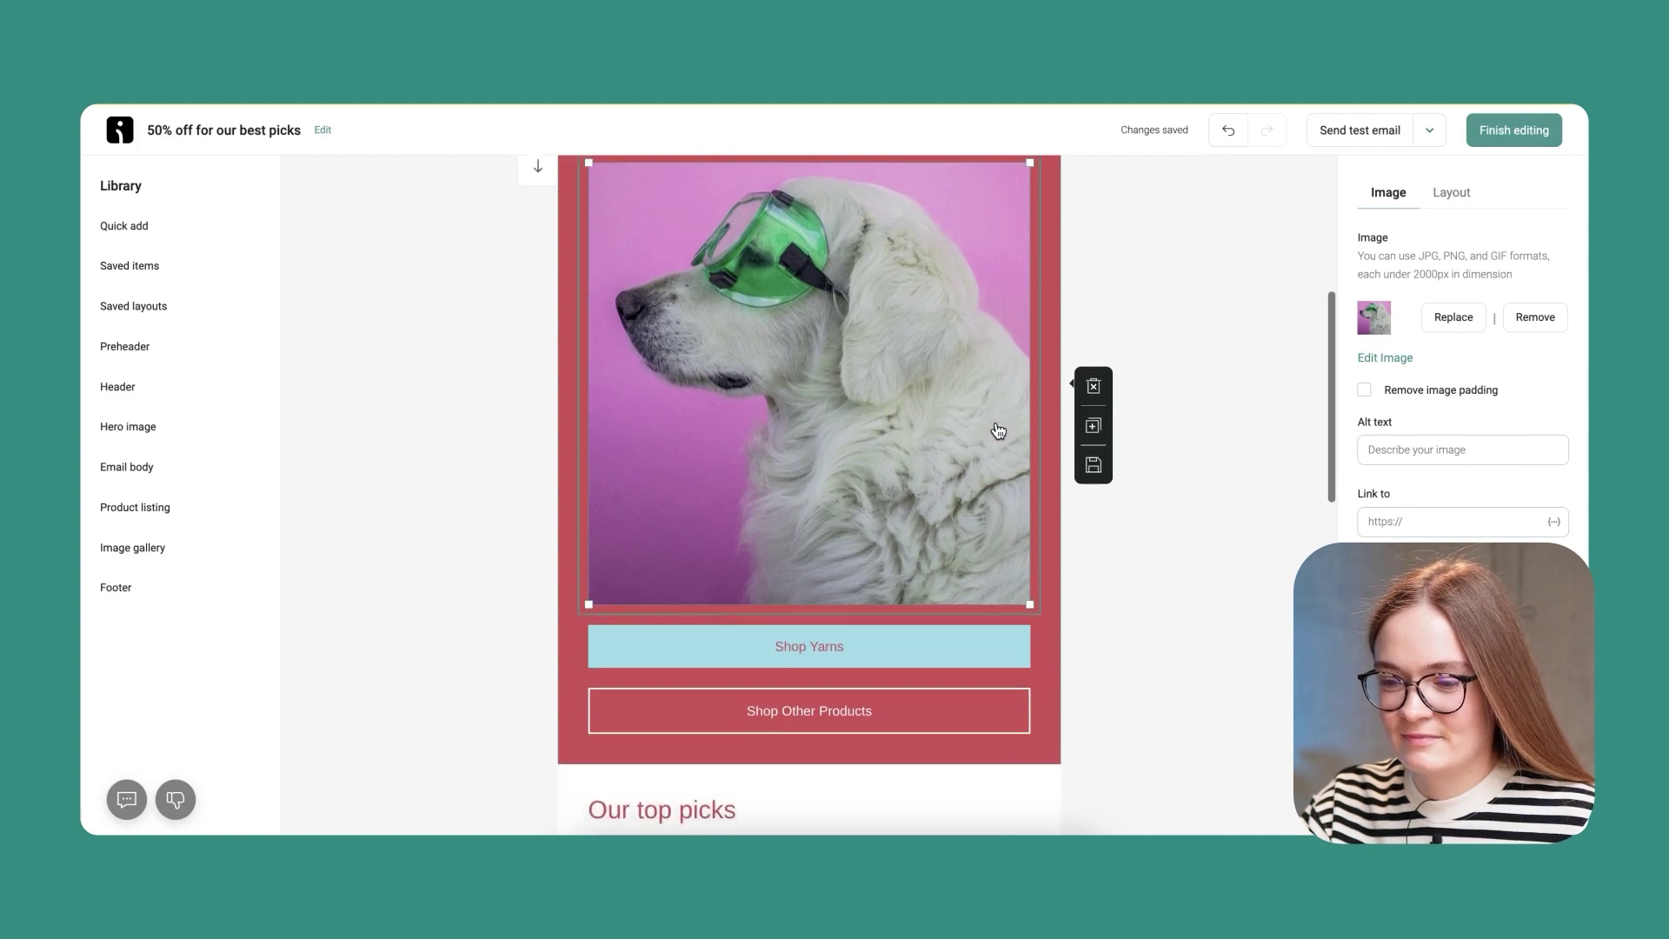
click(821, 650)
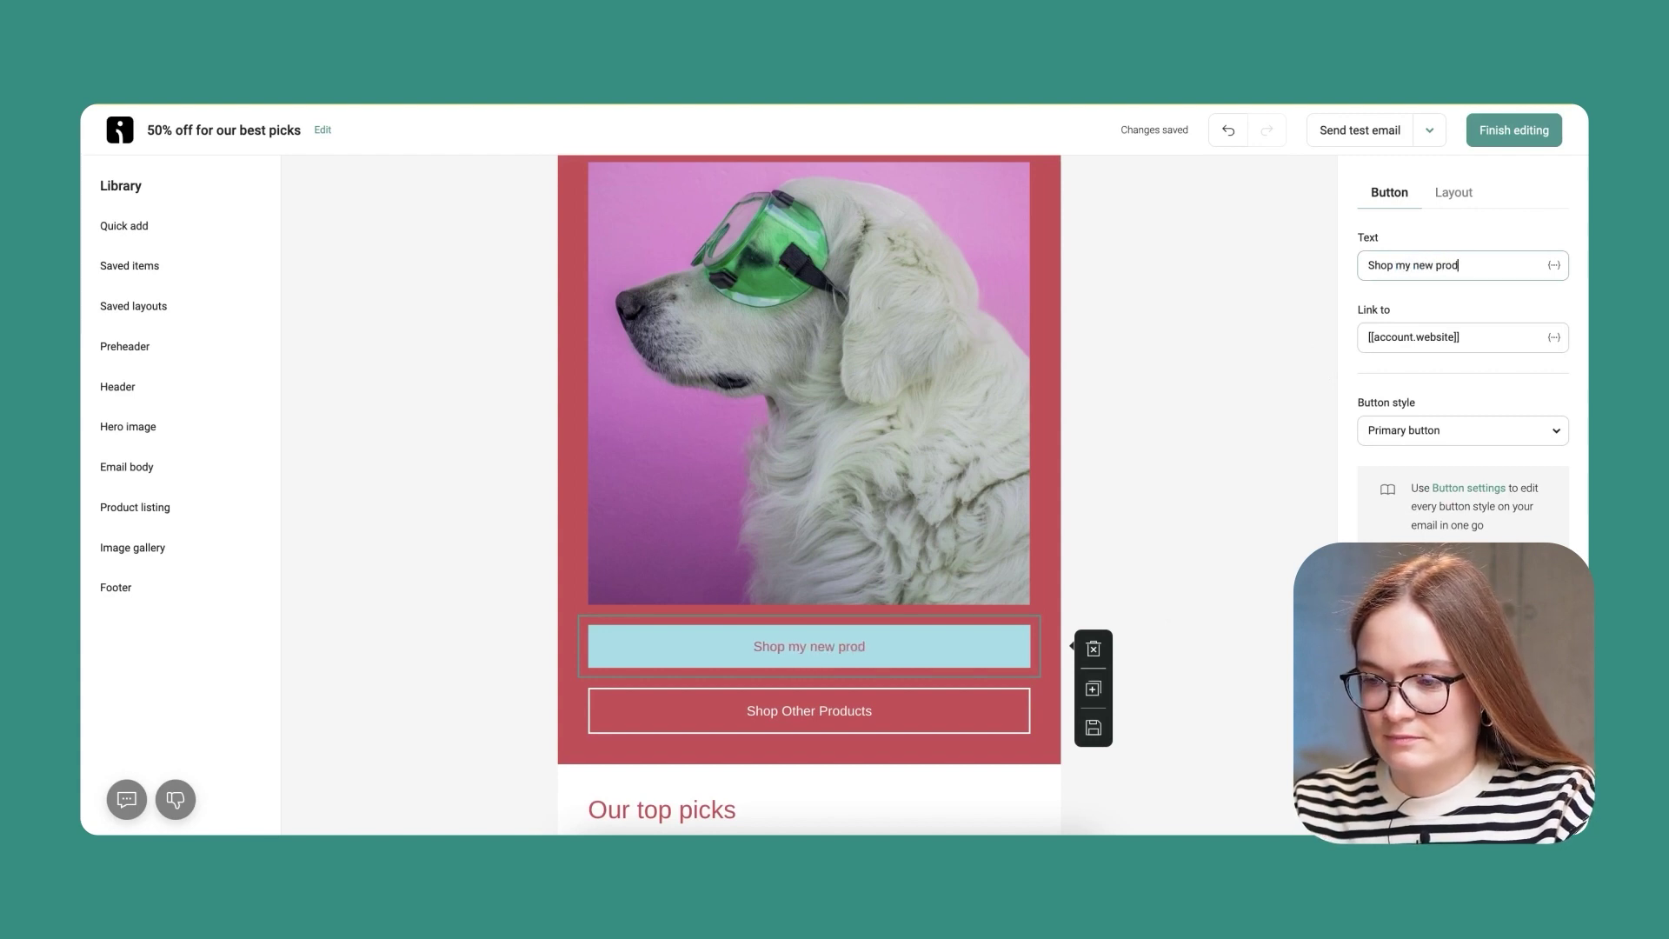
click(923, 732)
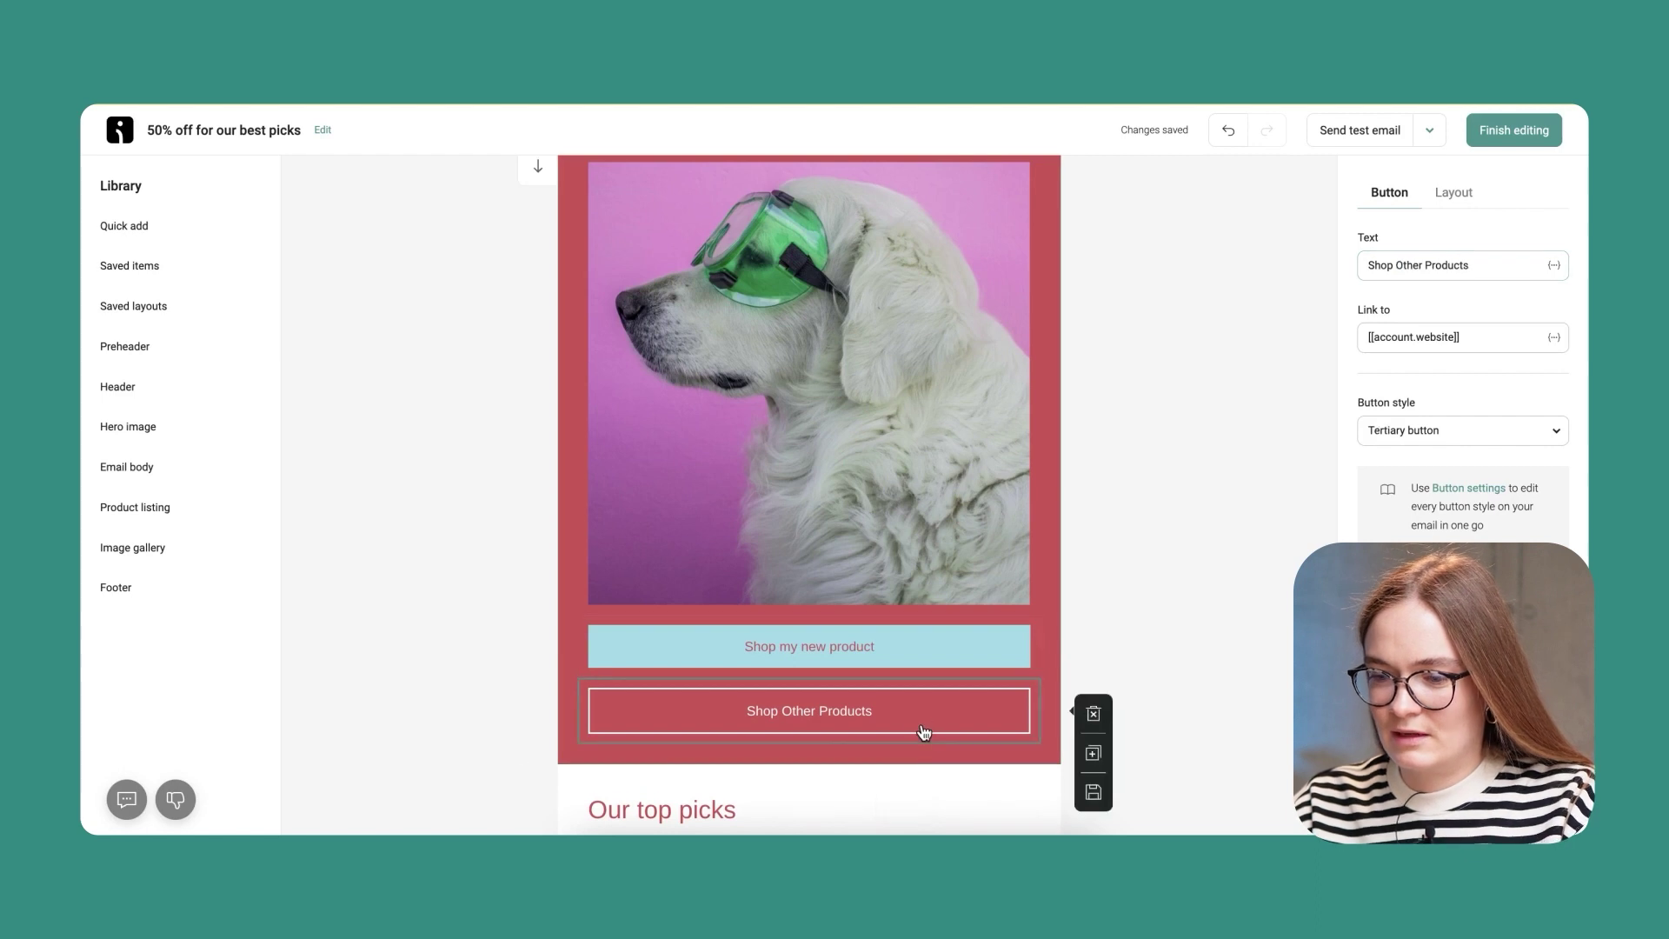
click(1093, 715)
- Replace the word "Yarn" with "Product" in the large heading of the red section
scroll(1107, 358, up, 3)
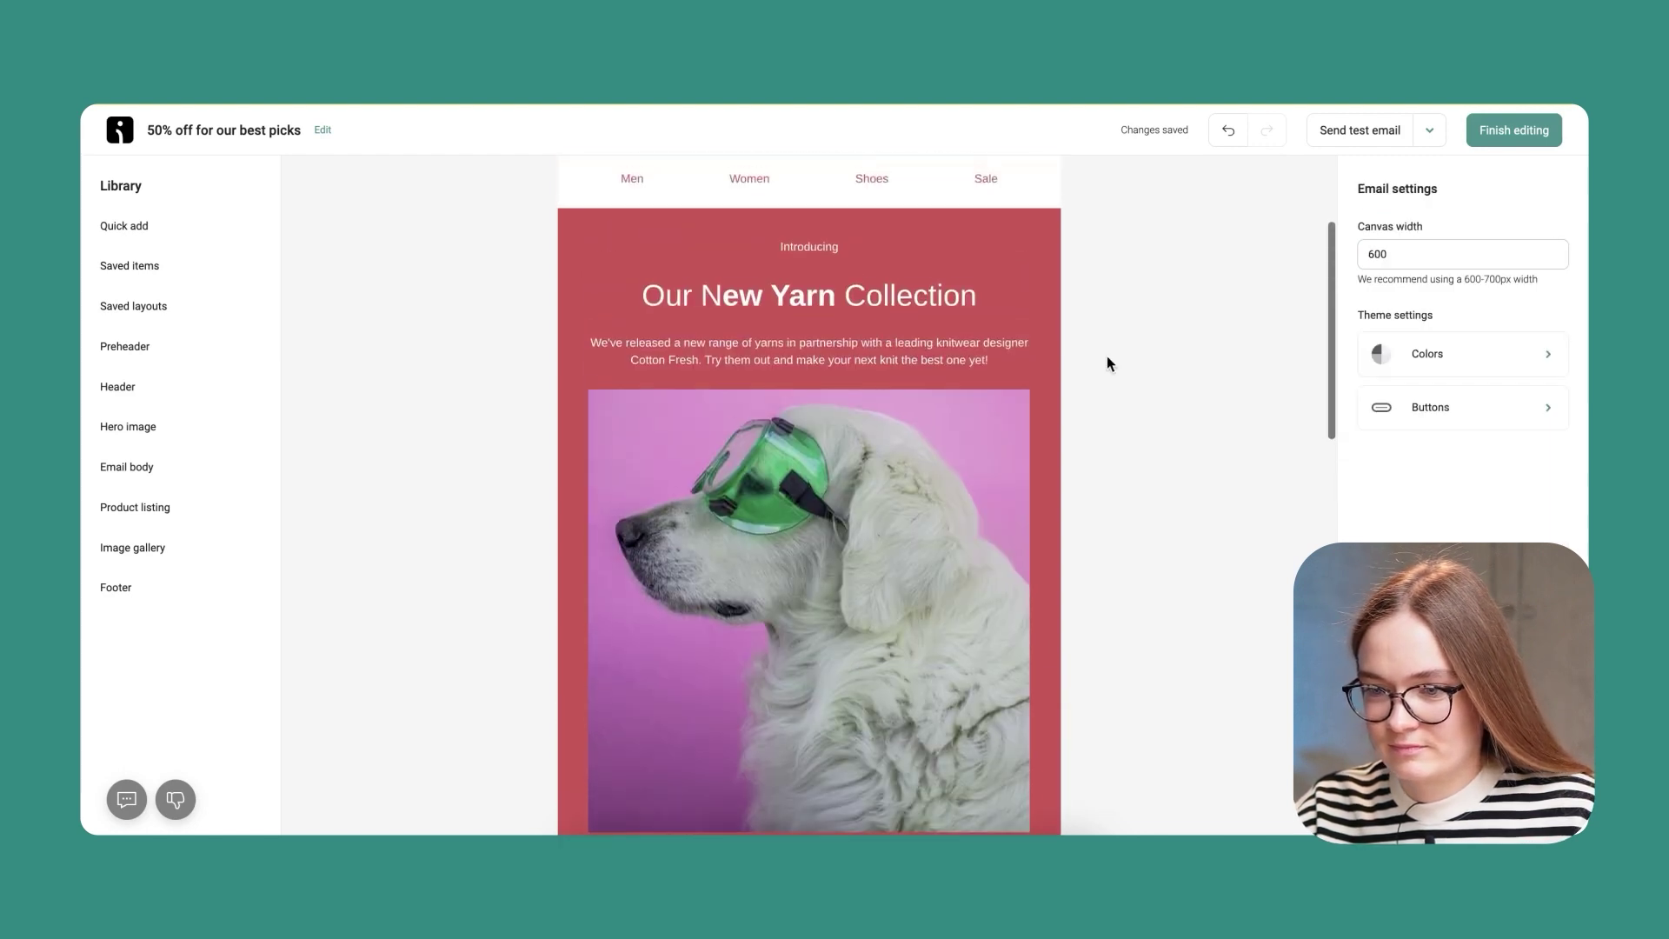
scroll(1107, 364, up, 1)
double_click(801, 331)
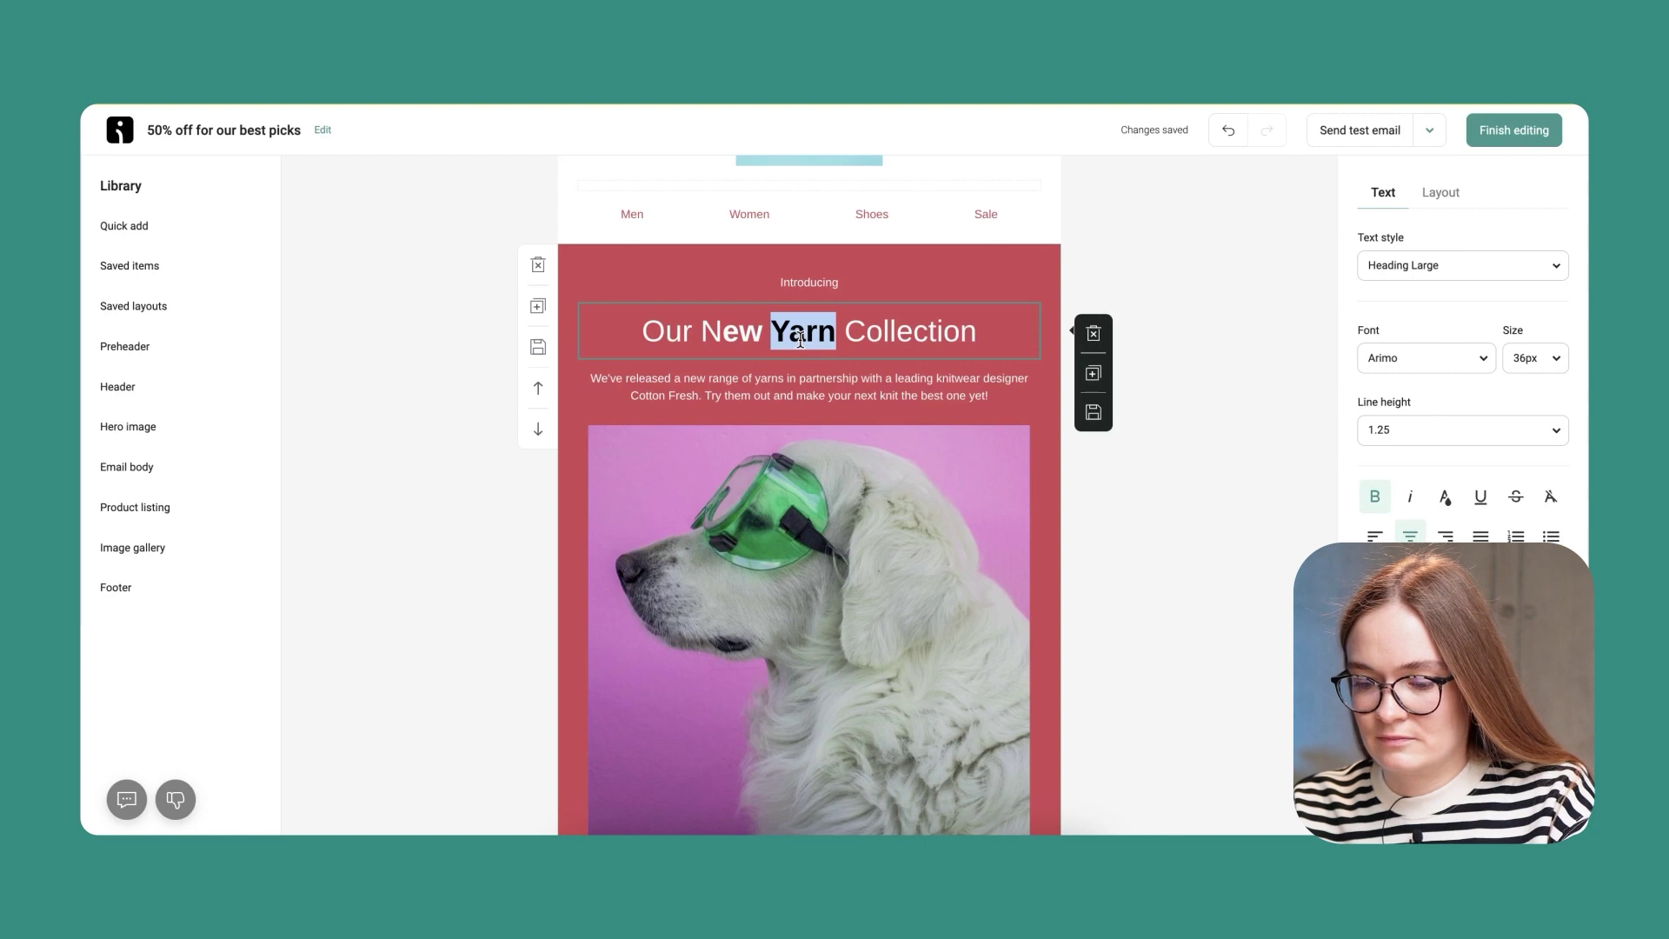
text(Prody)
key(BackSpace)
text(uct)
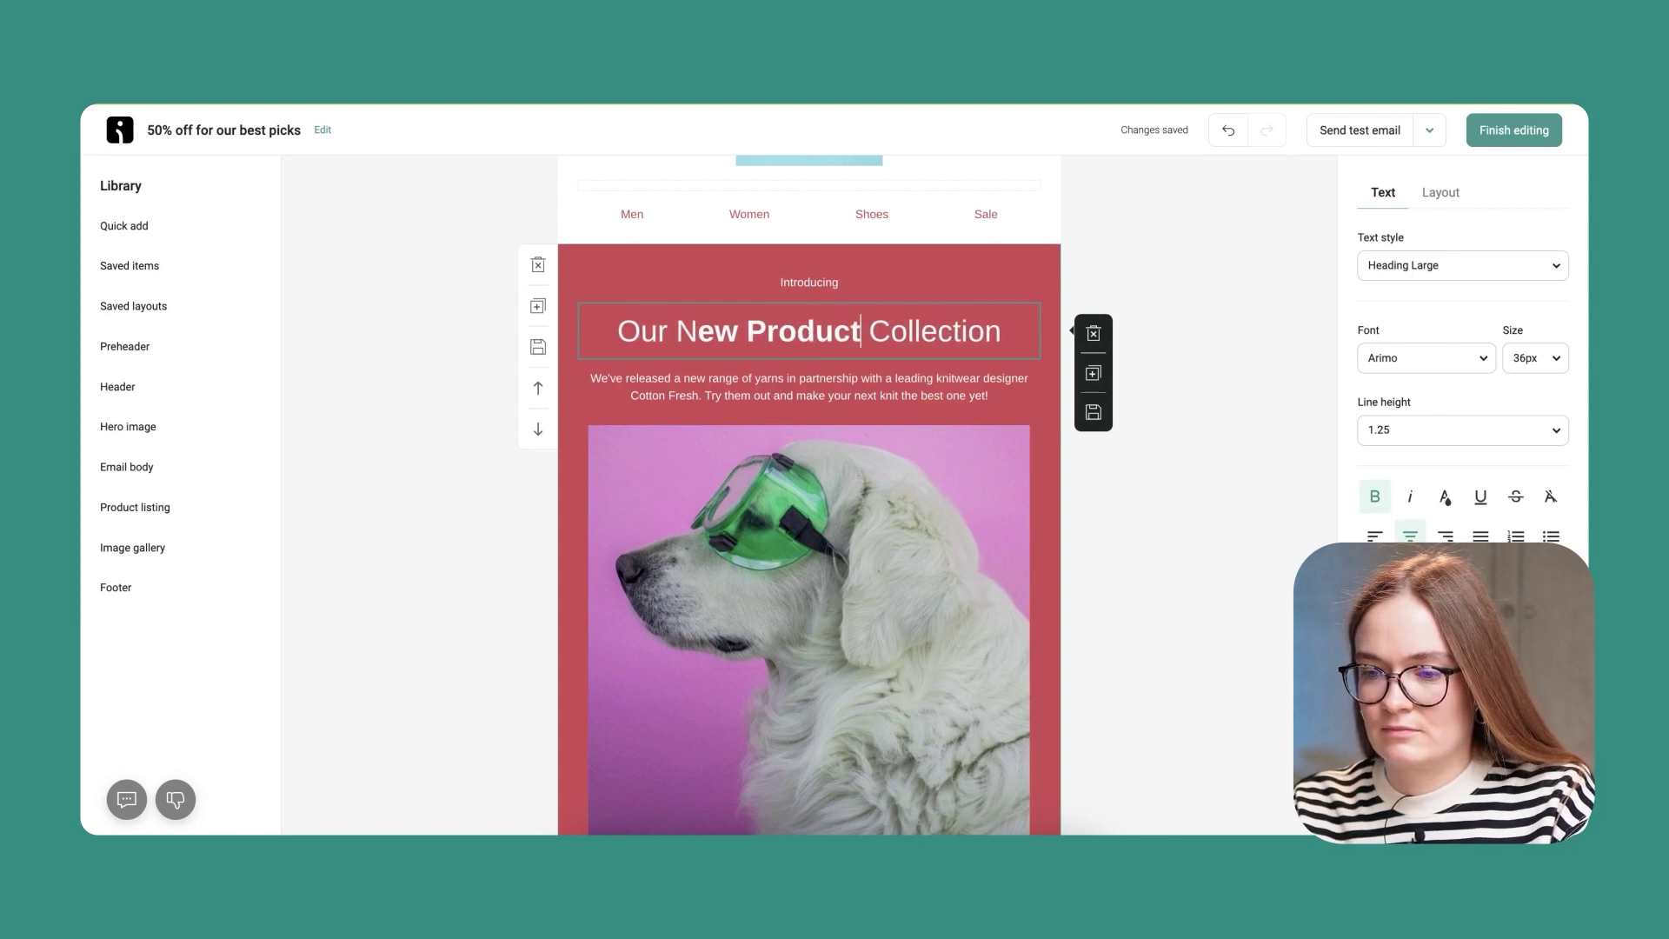
- Color the words "New Product" in the heading black
drag(684, 339, 856, 342)
click(1443, 498)
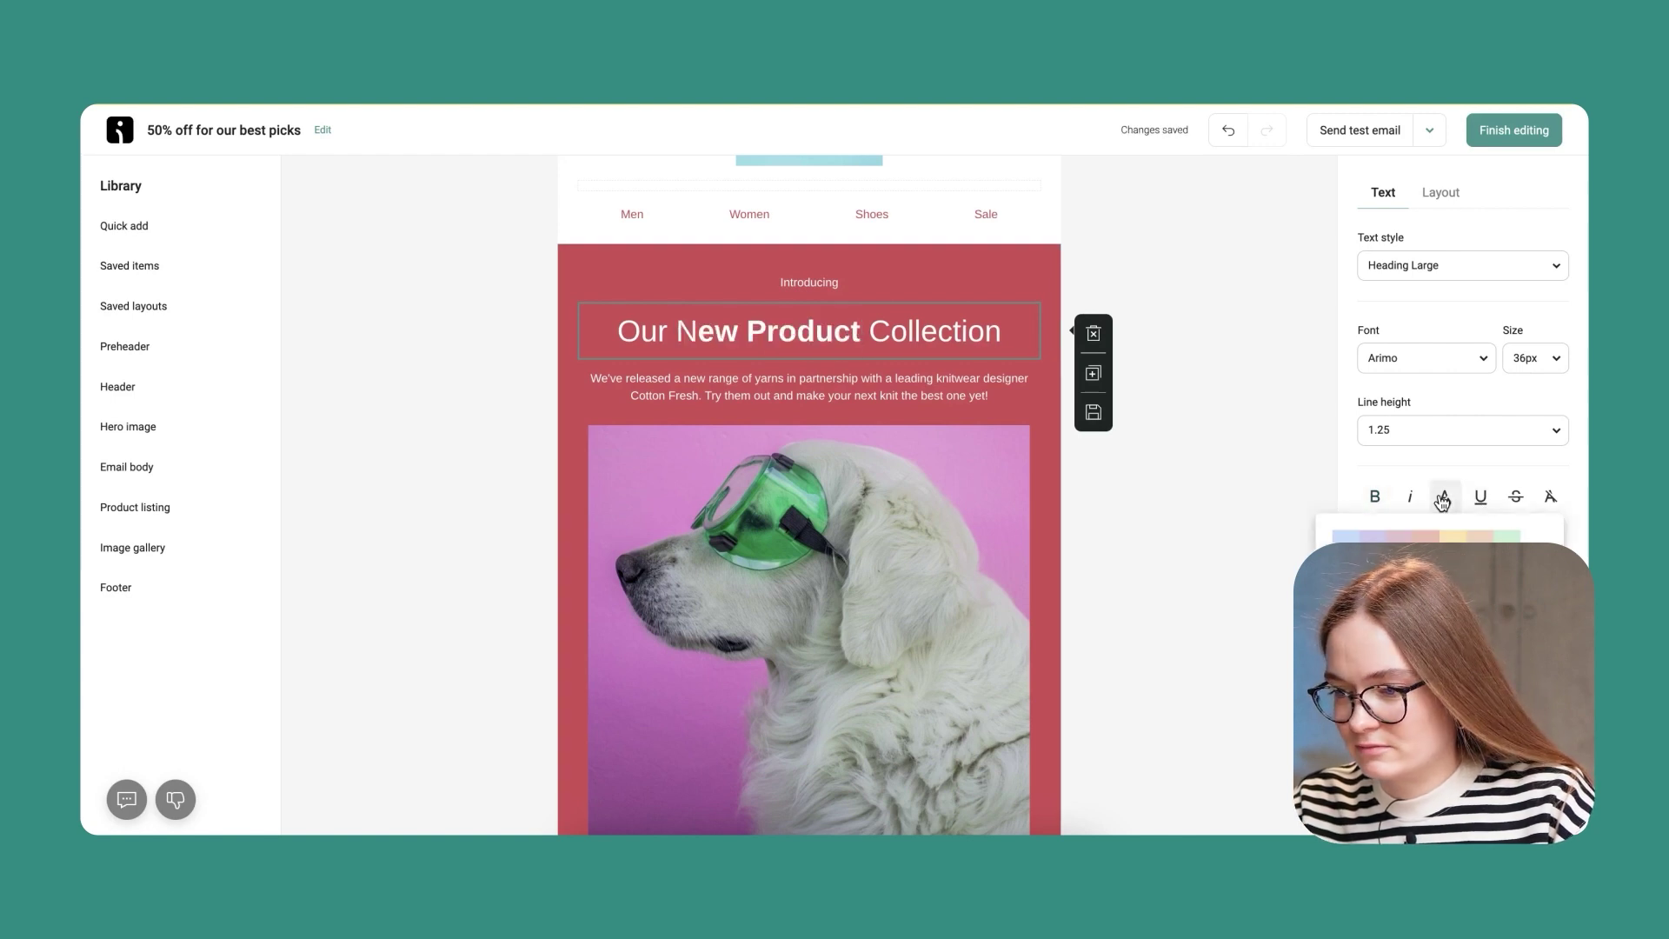
click(1343, 600)
click(983, 575)
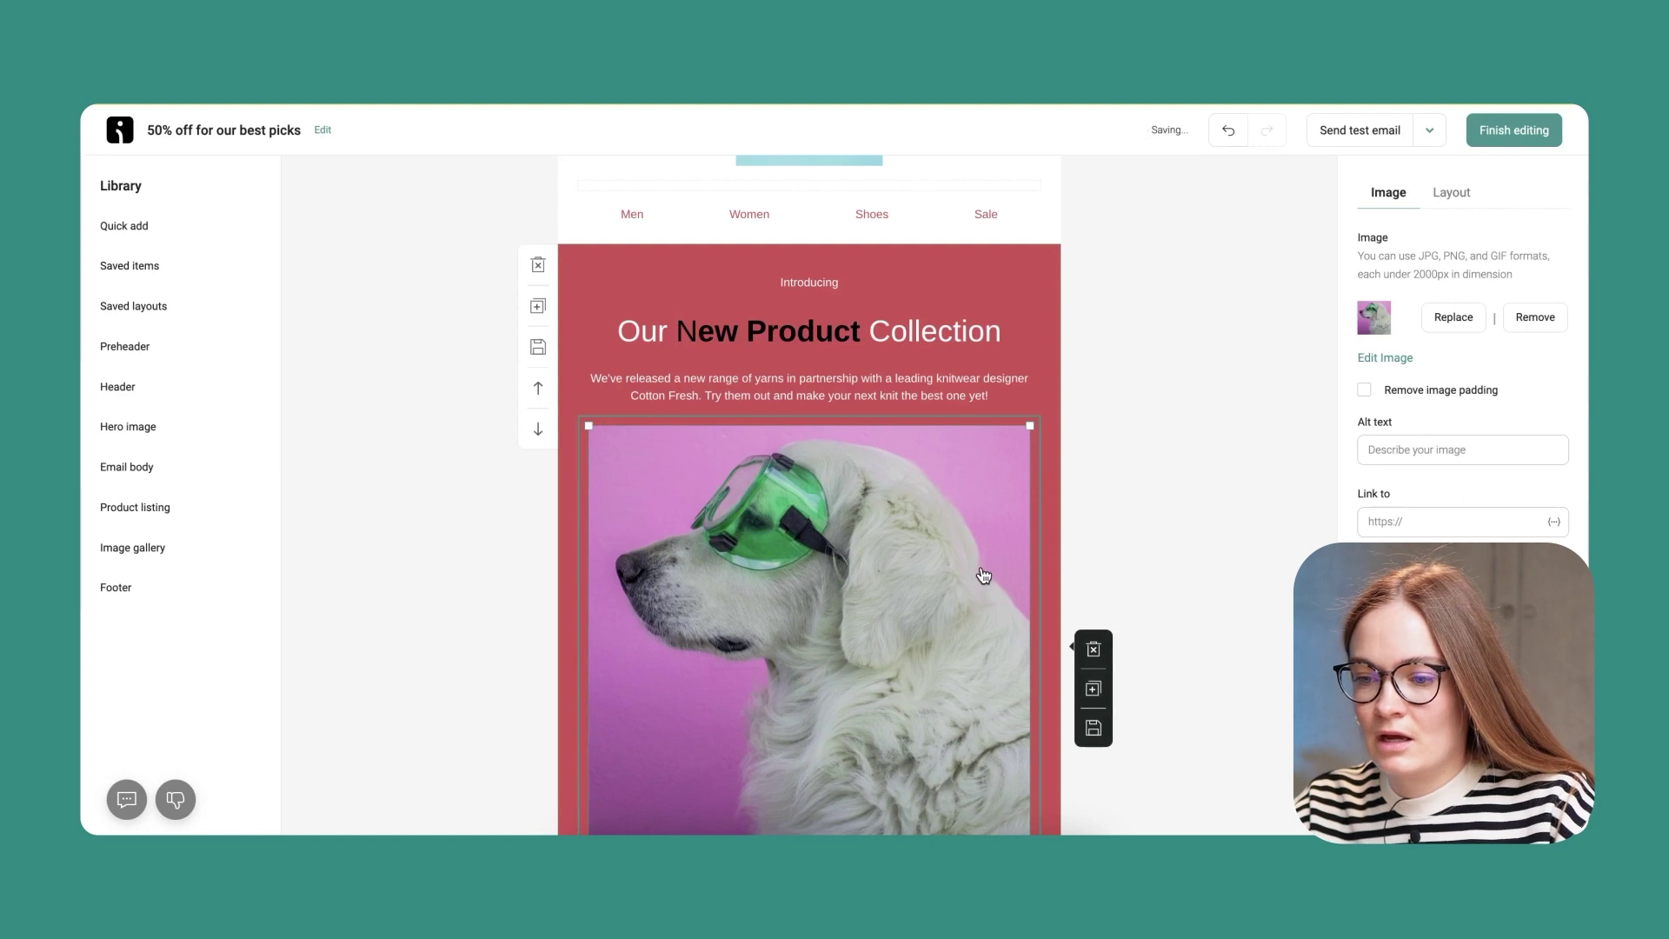
- Fill the product listing under "Our top picks" with Banana pyjama and Fluffy carrot from the store
scroll(983, 575, down, 5)
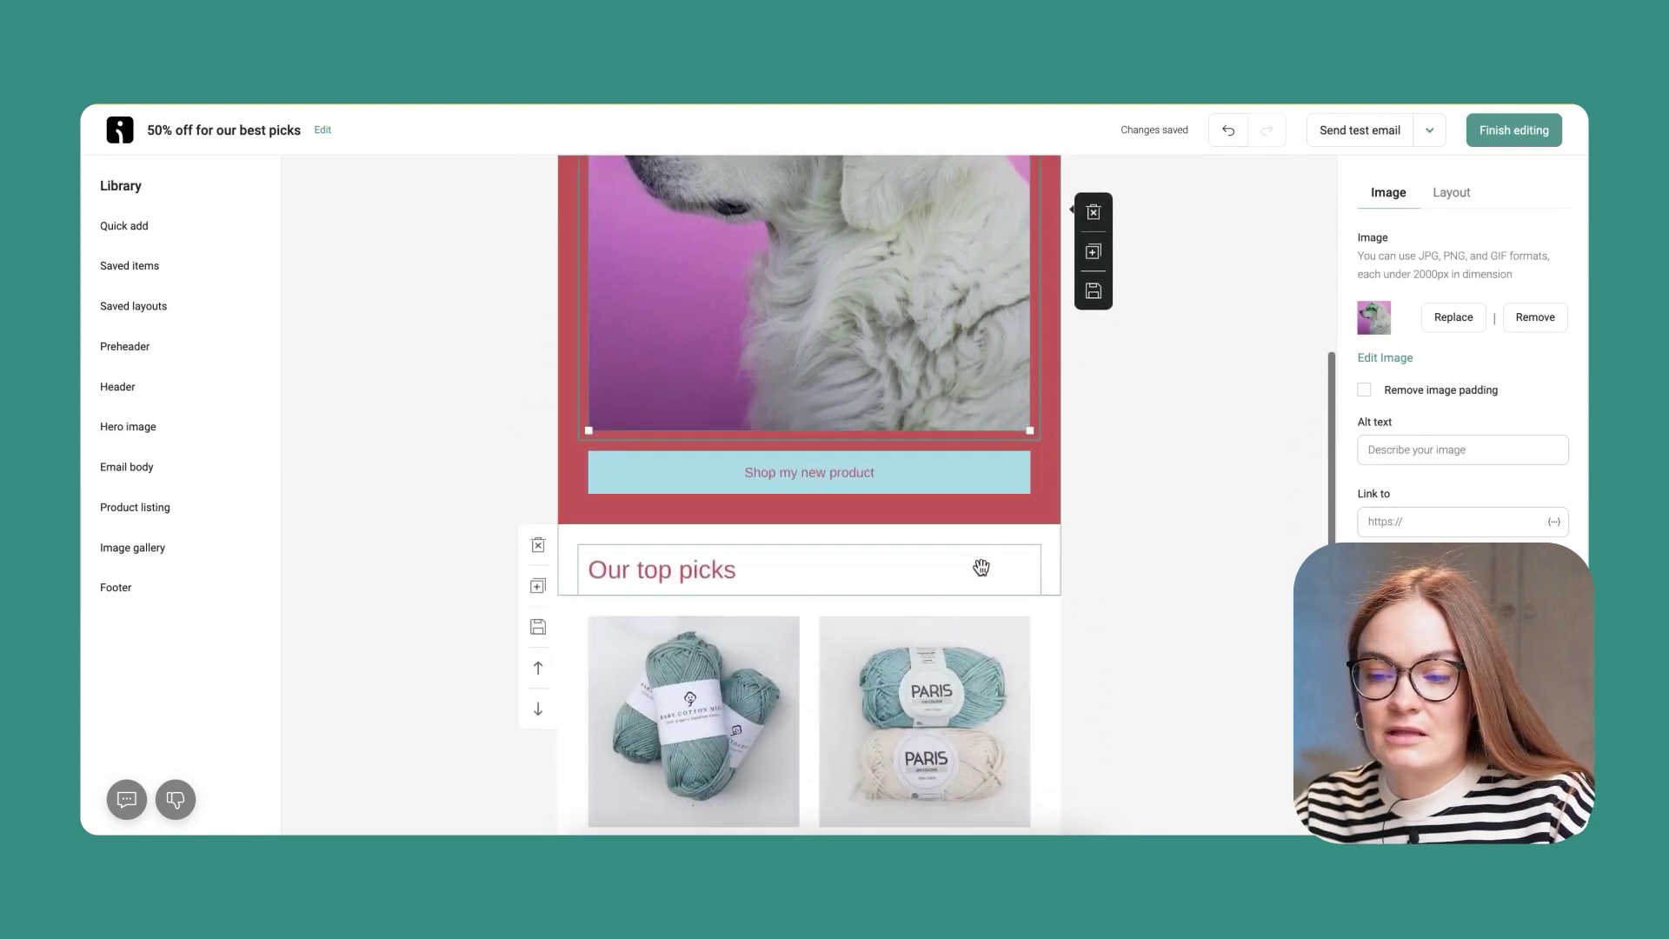
scroll(981, 567, down, 3)
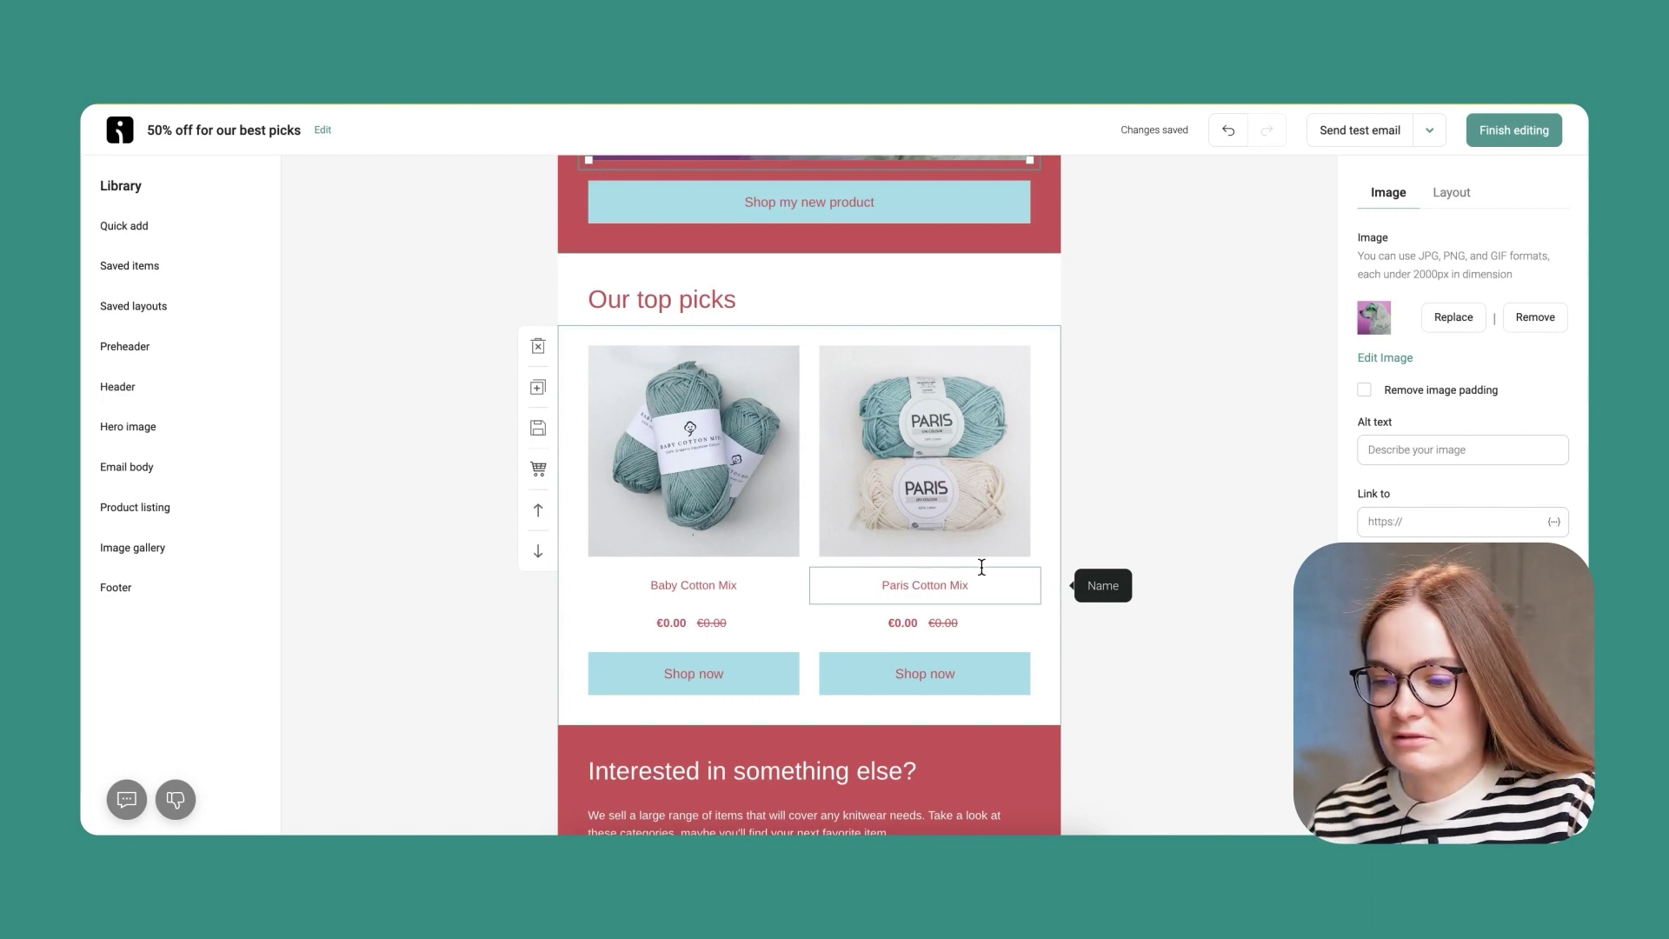
click(1050, 415)
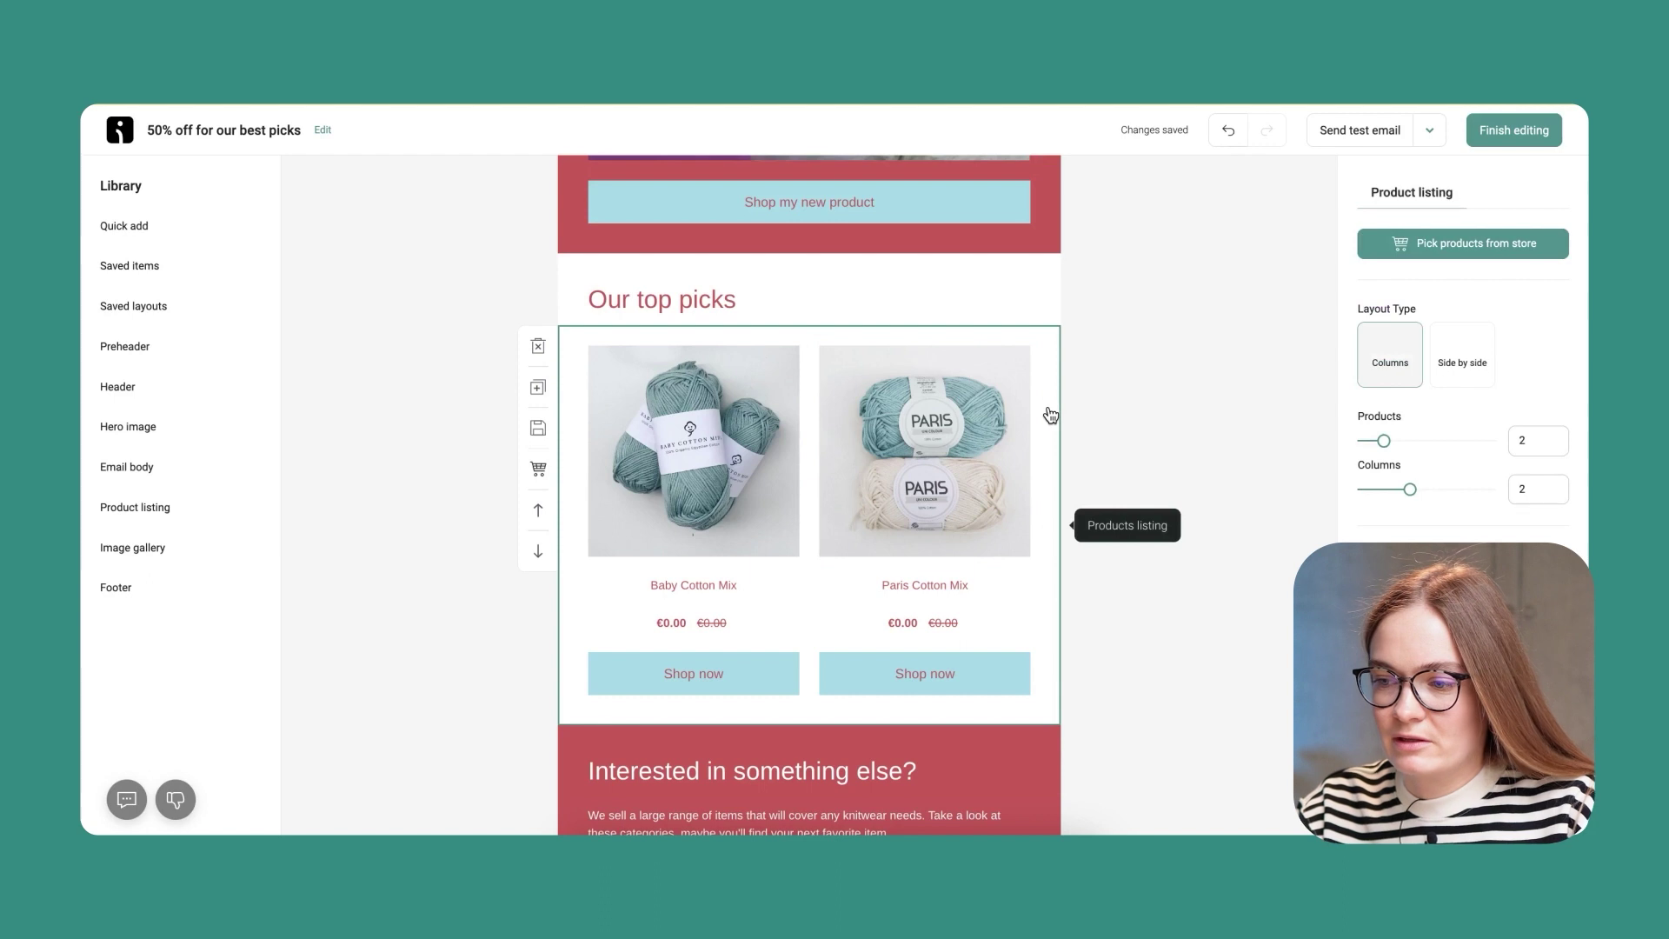
click(1492, 254)
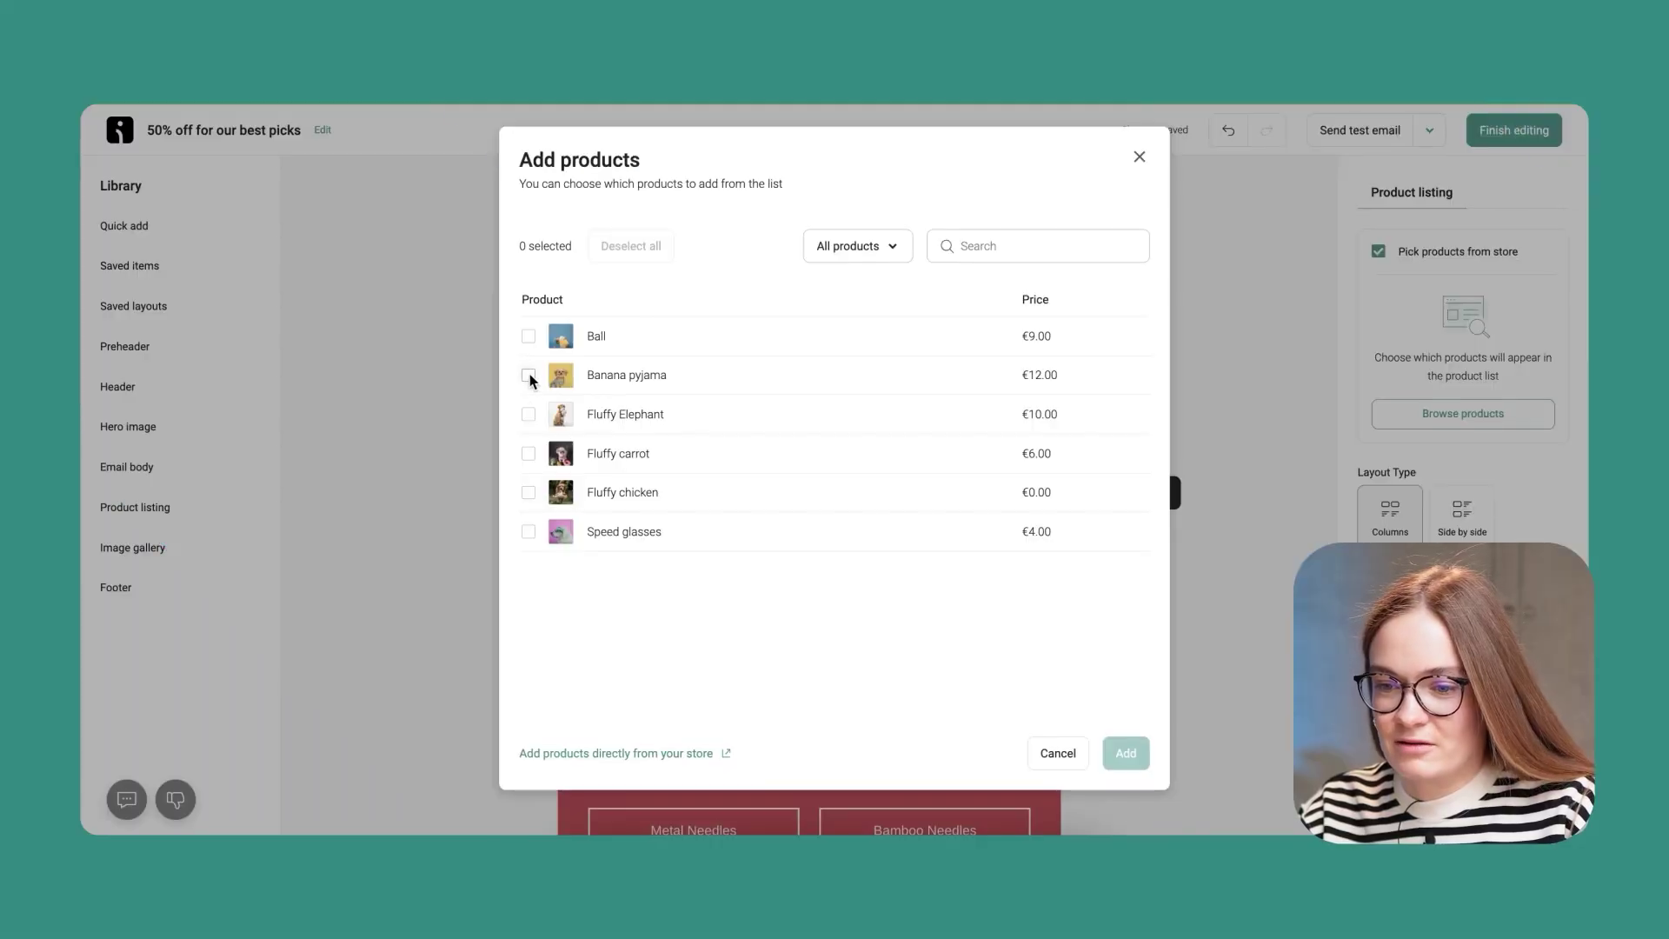
click(529, 376)
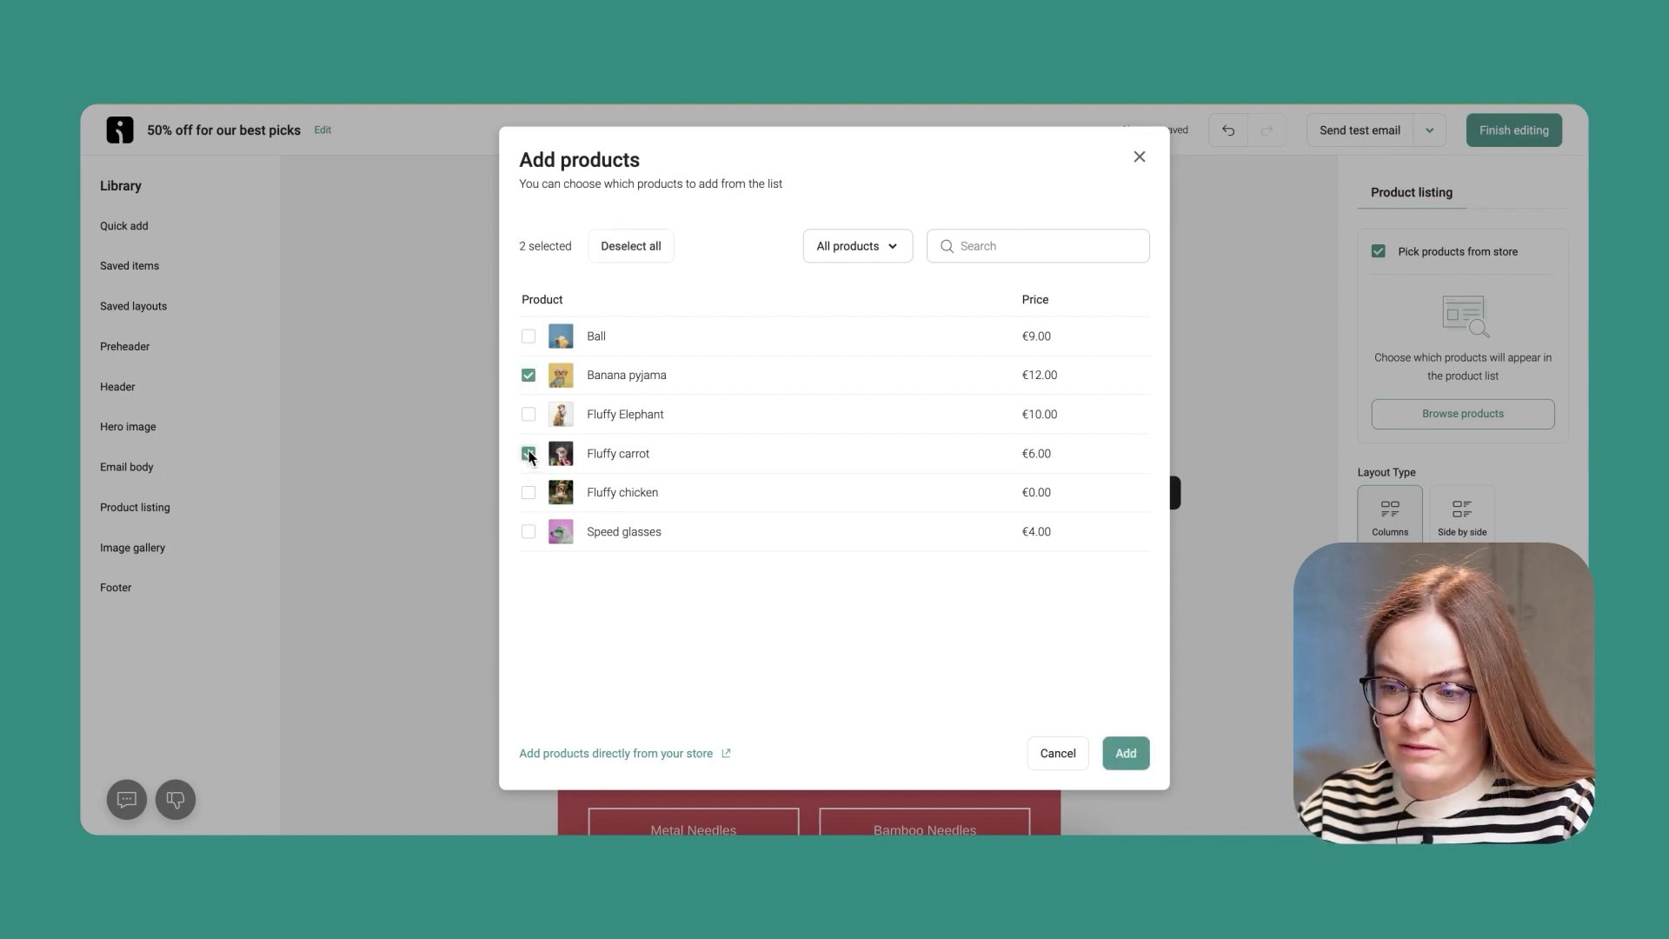
click(1126, 764)
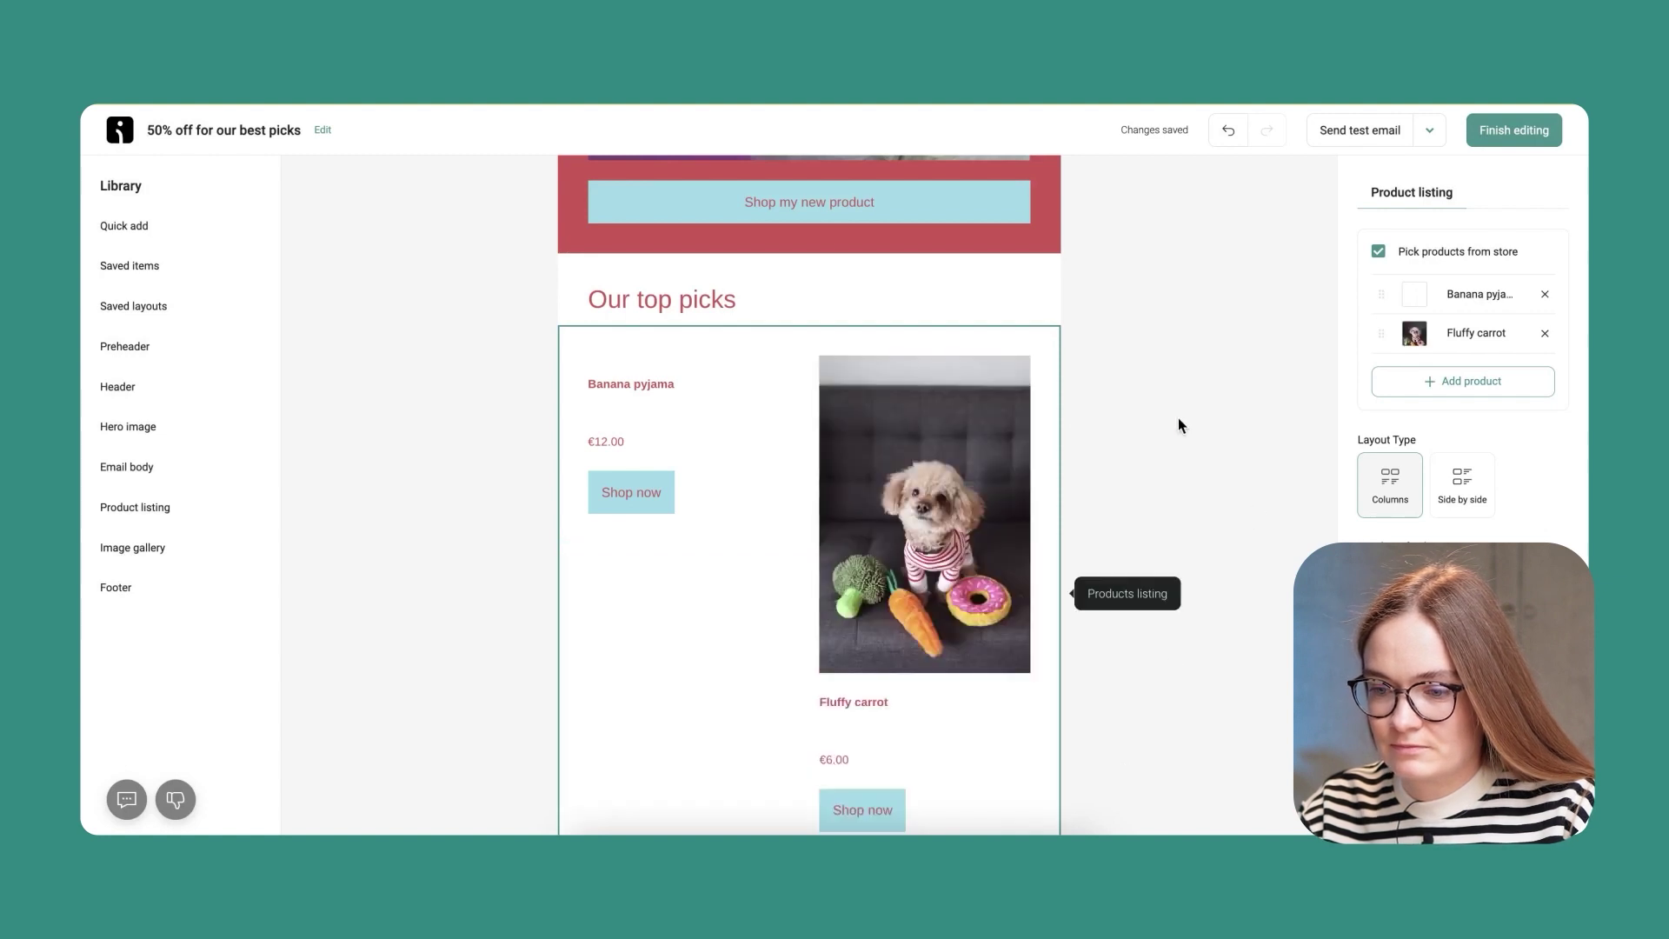
- Insert a video block above the "Interested in something else?" heading in the lower red section
scroll(431, 559, down, 2)
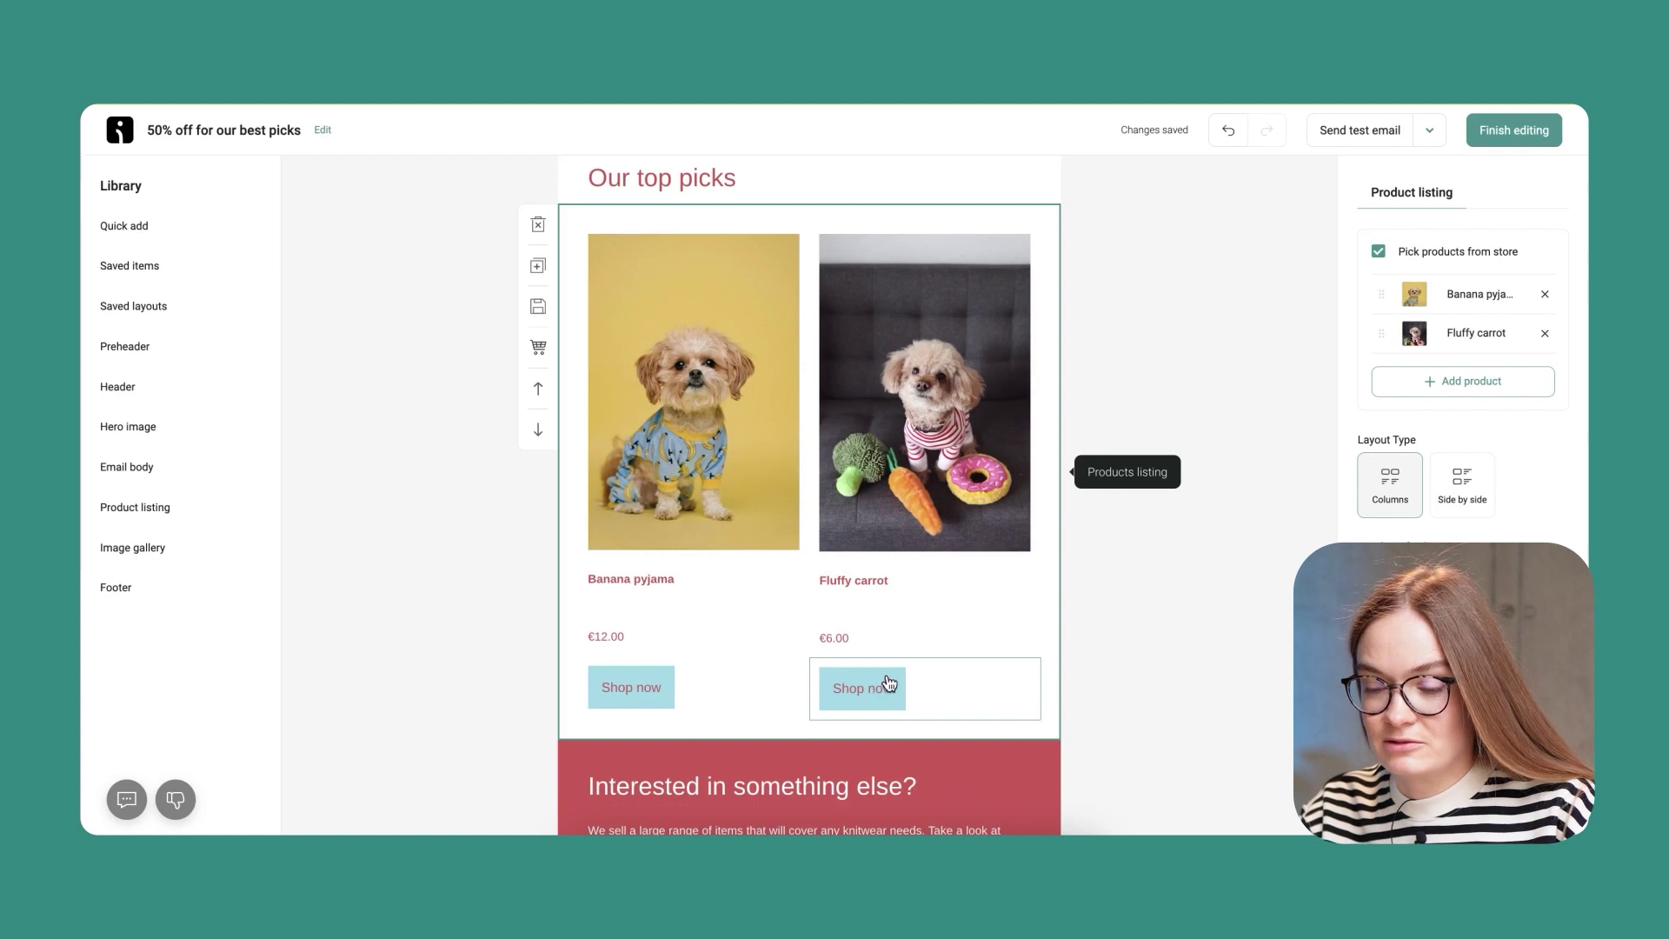
scroll(1220, 630, down, 2)
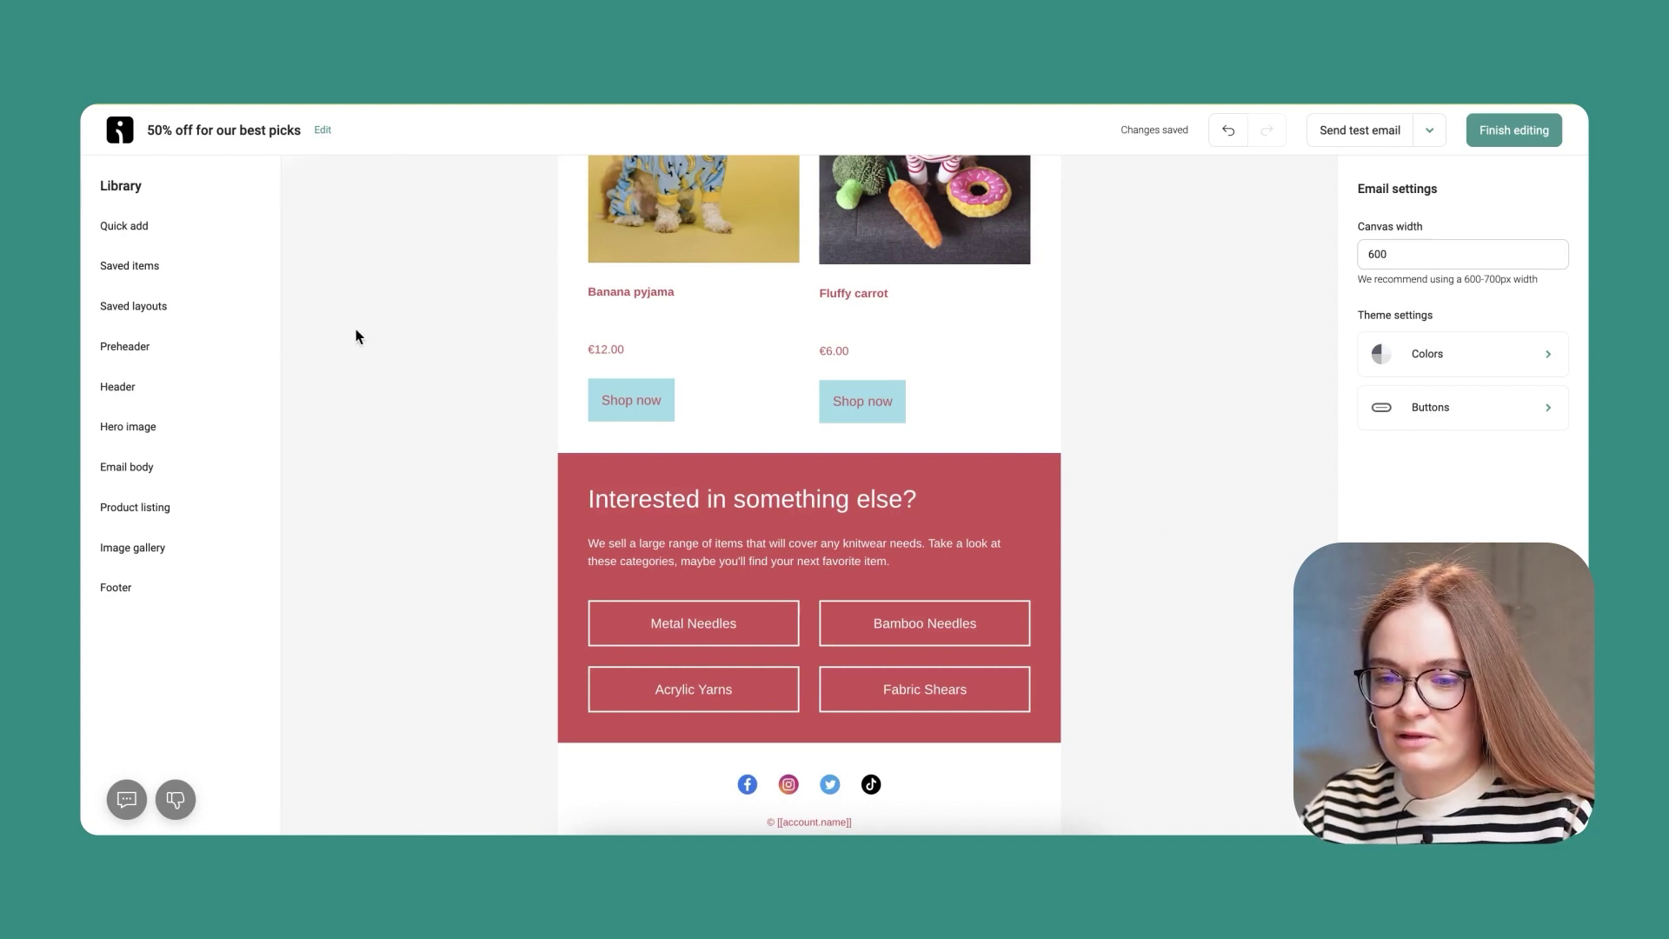
mouse_move(179, 231)
drag(417, 352, 704, 487)
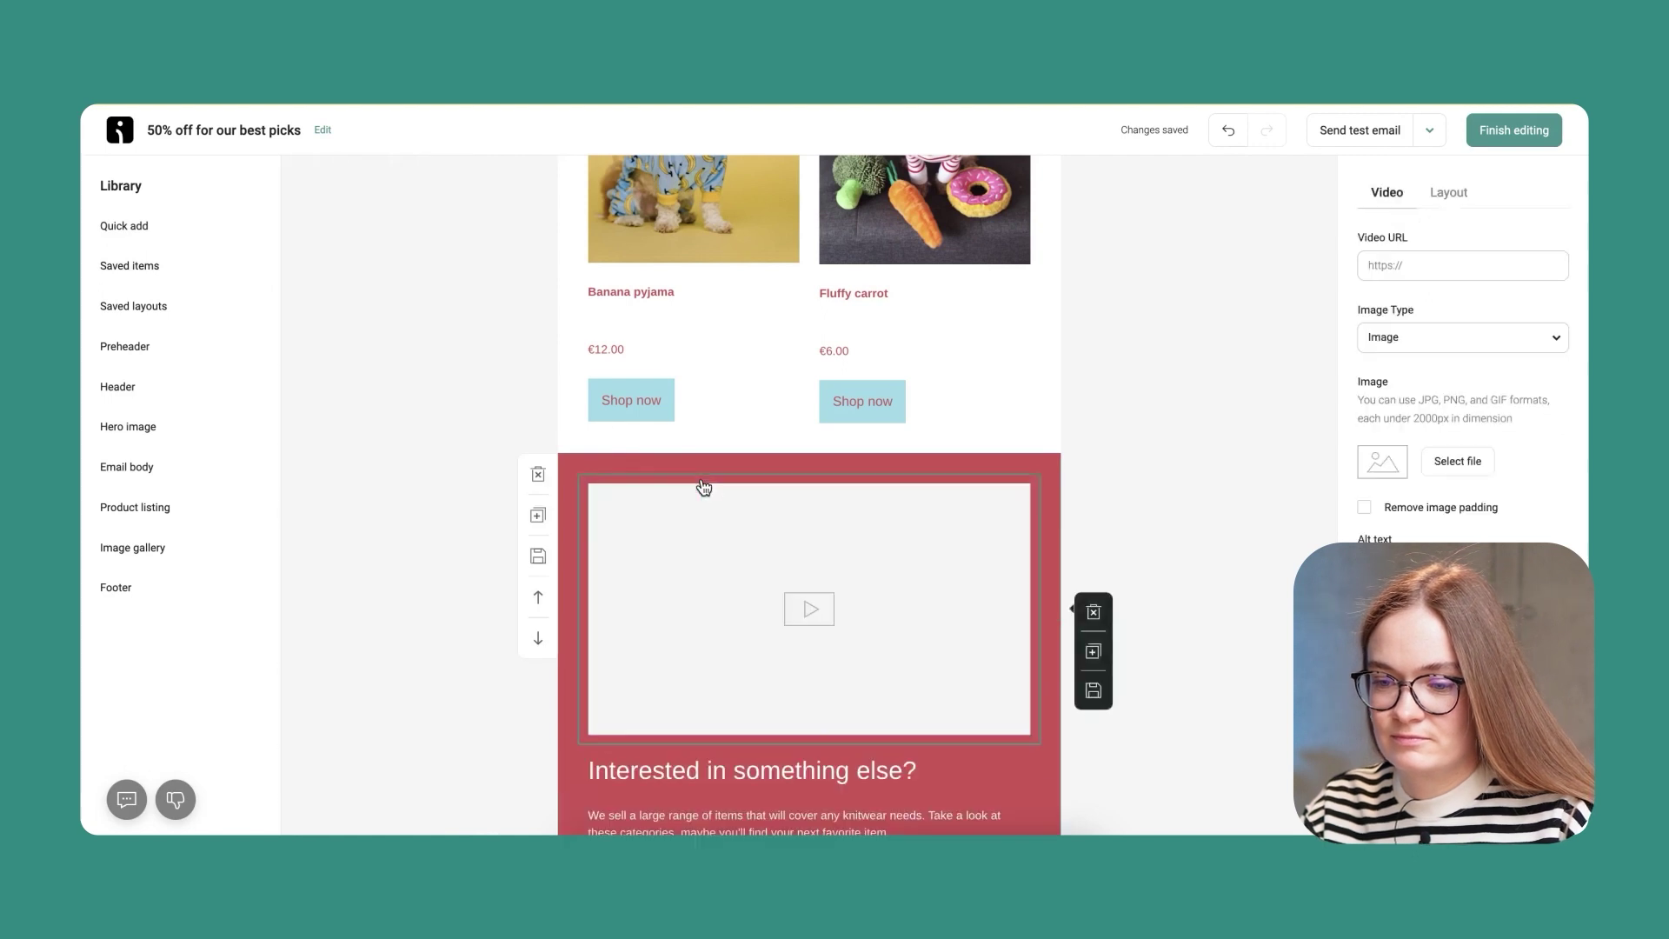
- Set the video's URL to the copied YouTube link and its image type to GIF
click(1436, 267)
key(ctrl+v)
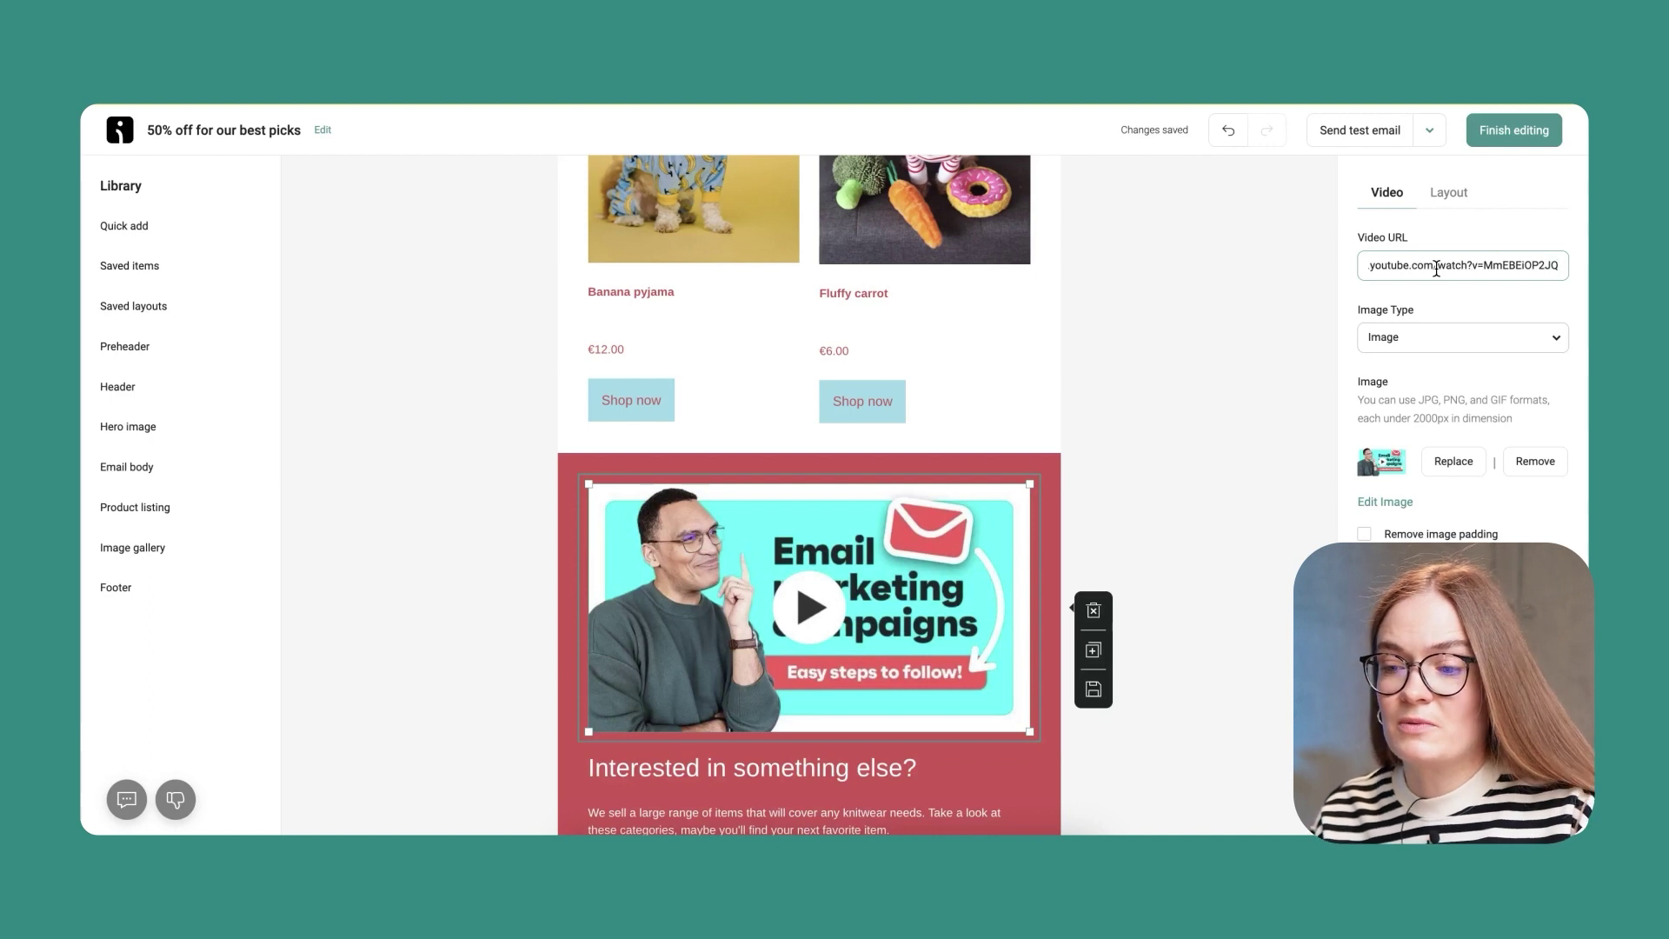
click(1472, 348)
click(1451, 416)
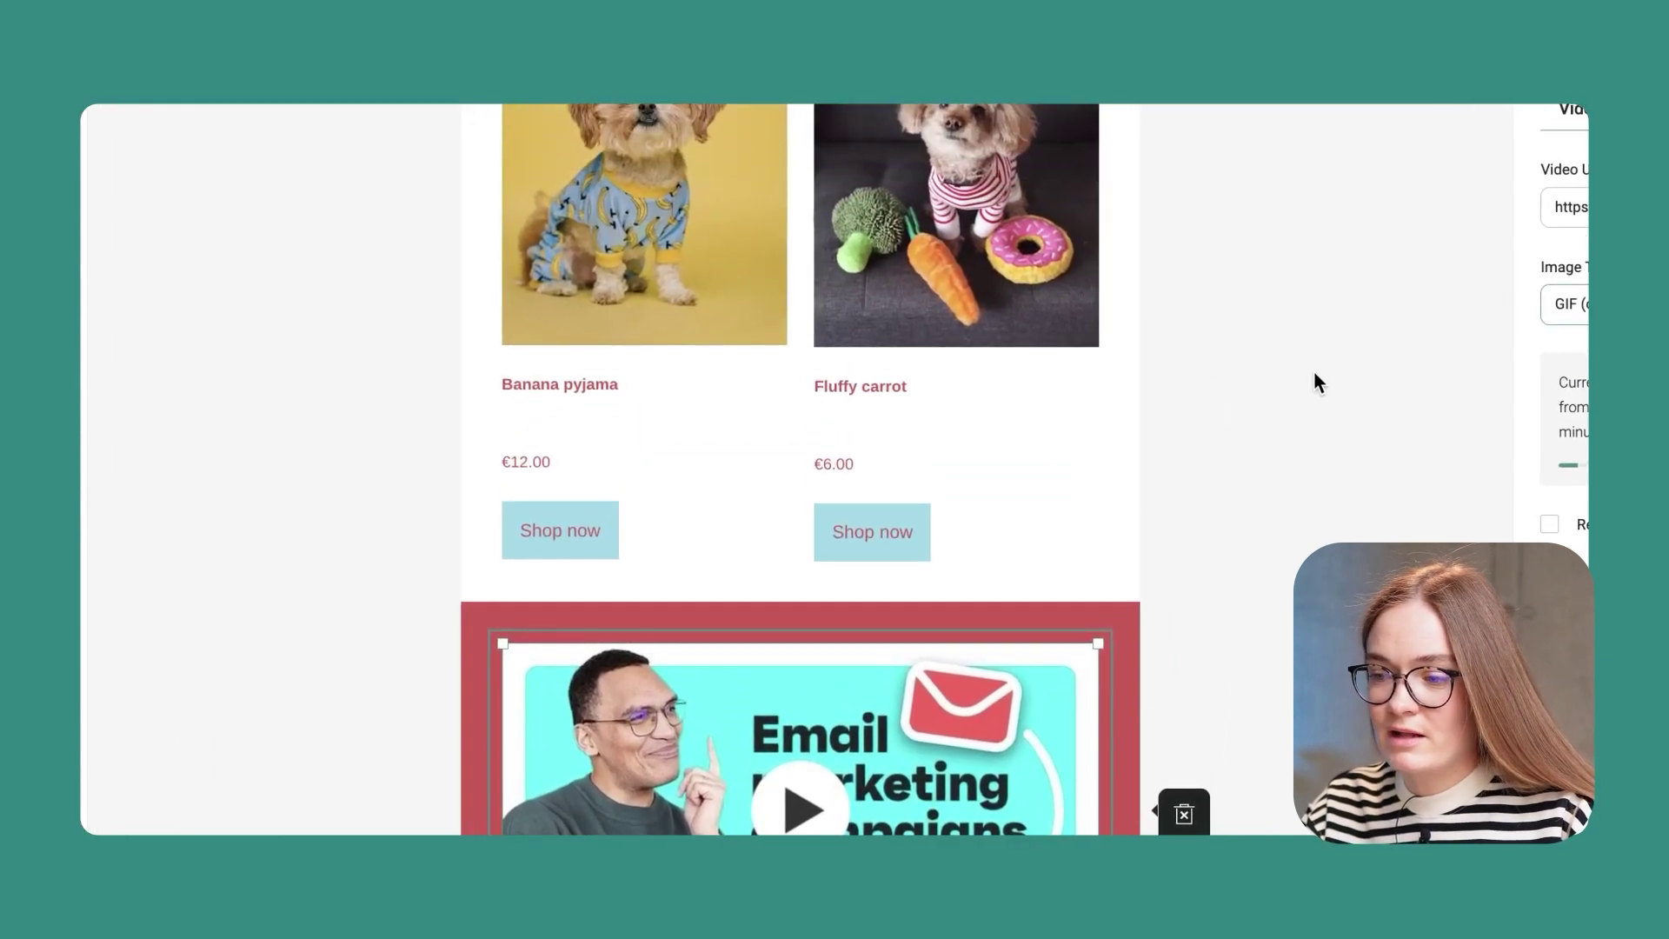
scroll(1314, 375, up, 15)
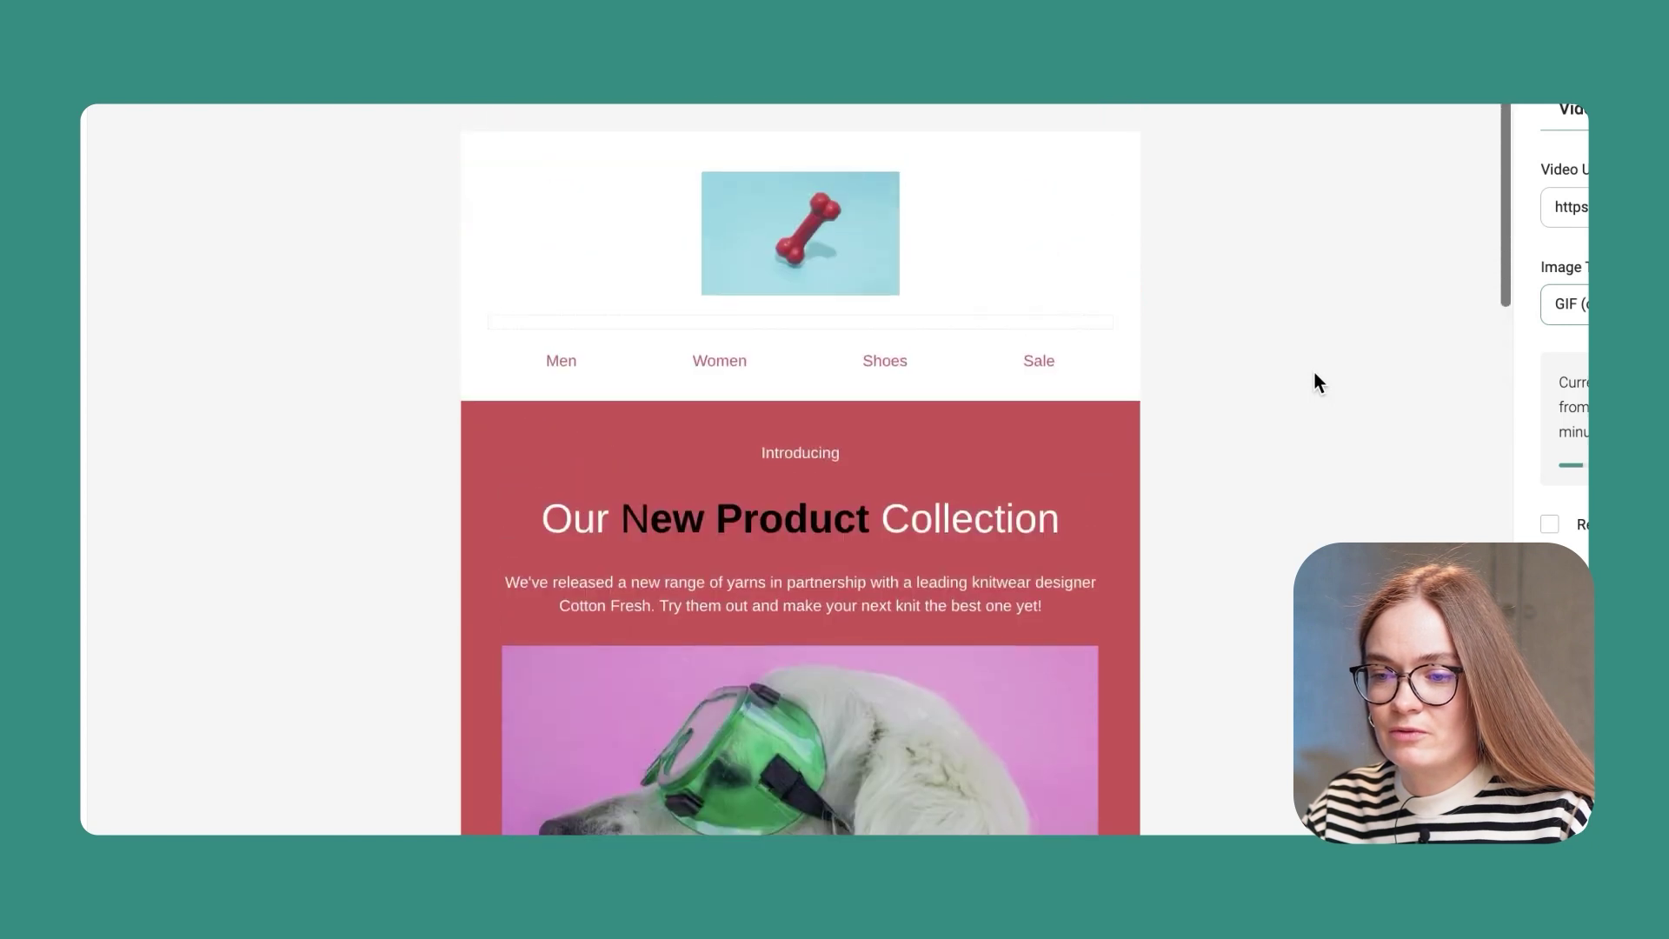
click(1092, 372)
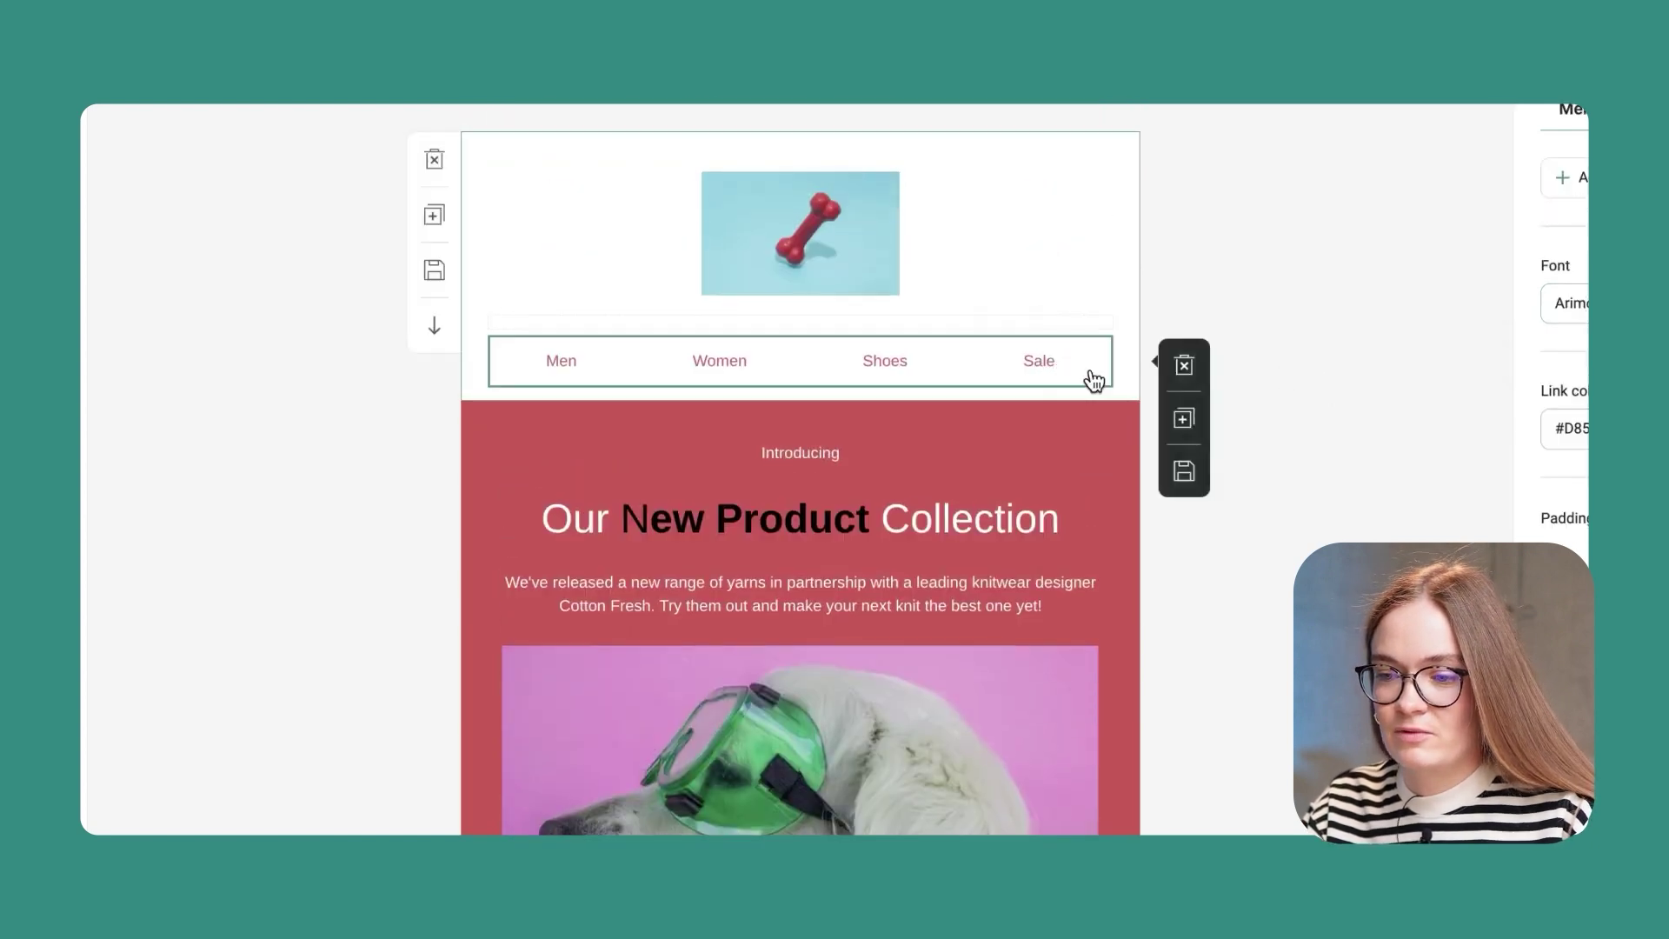
double_click(562, 362)
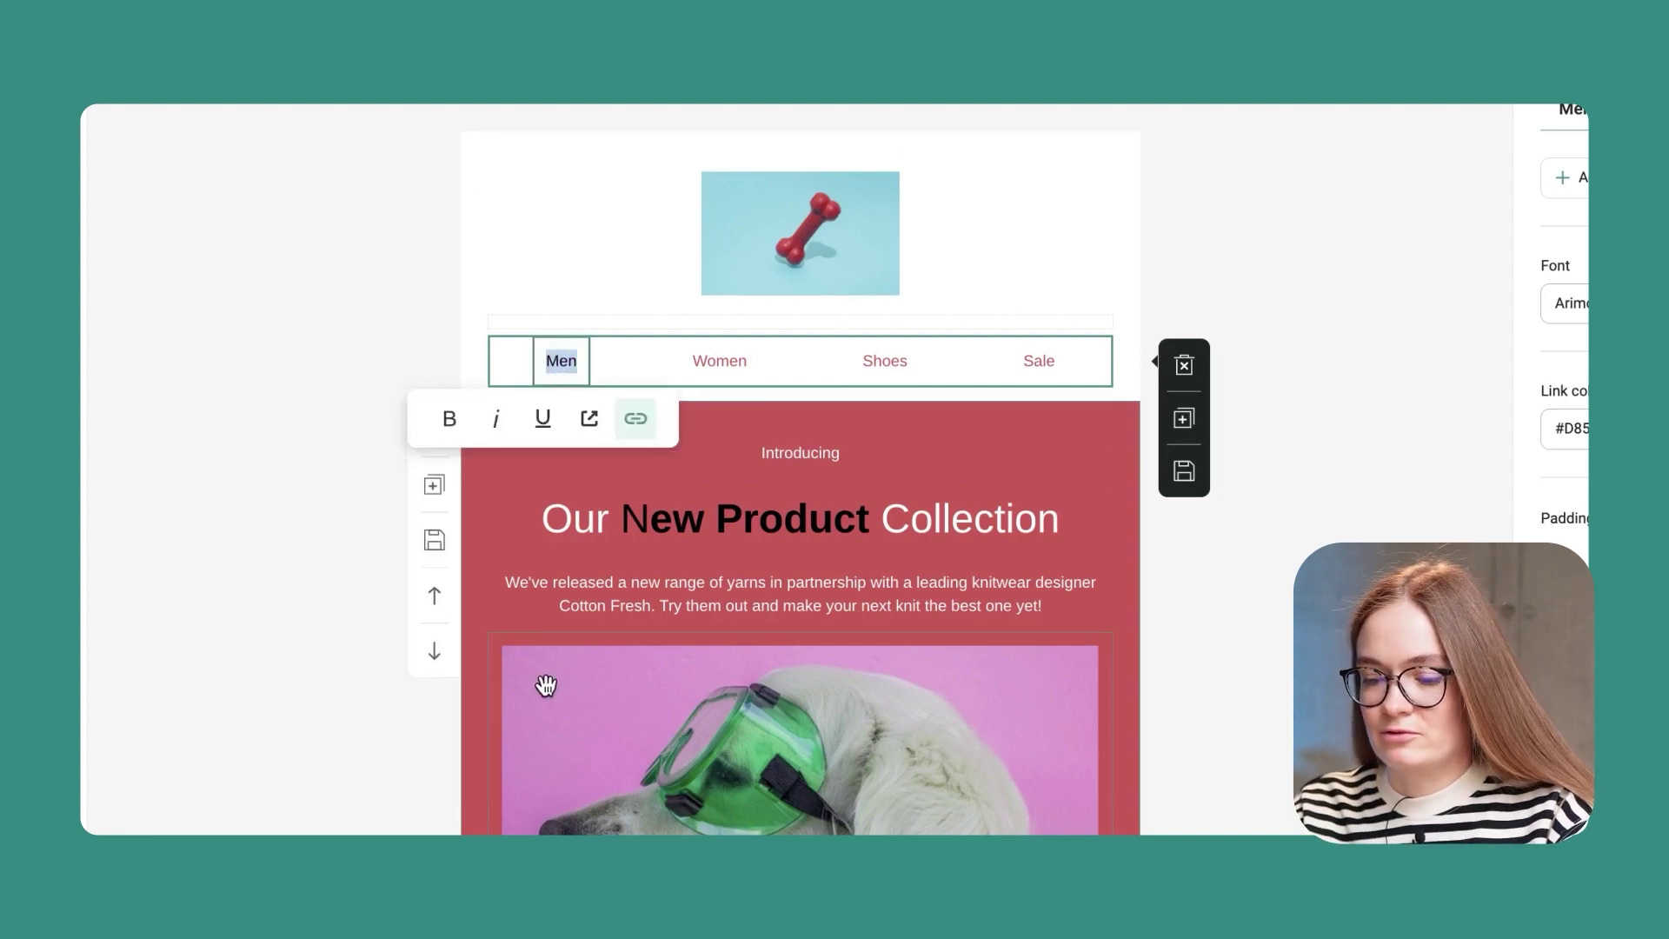
text(Dogs)
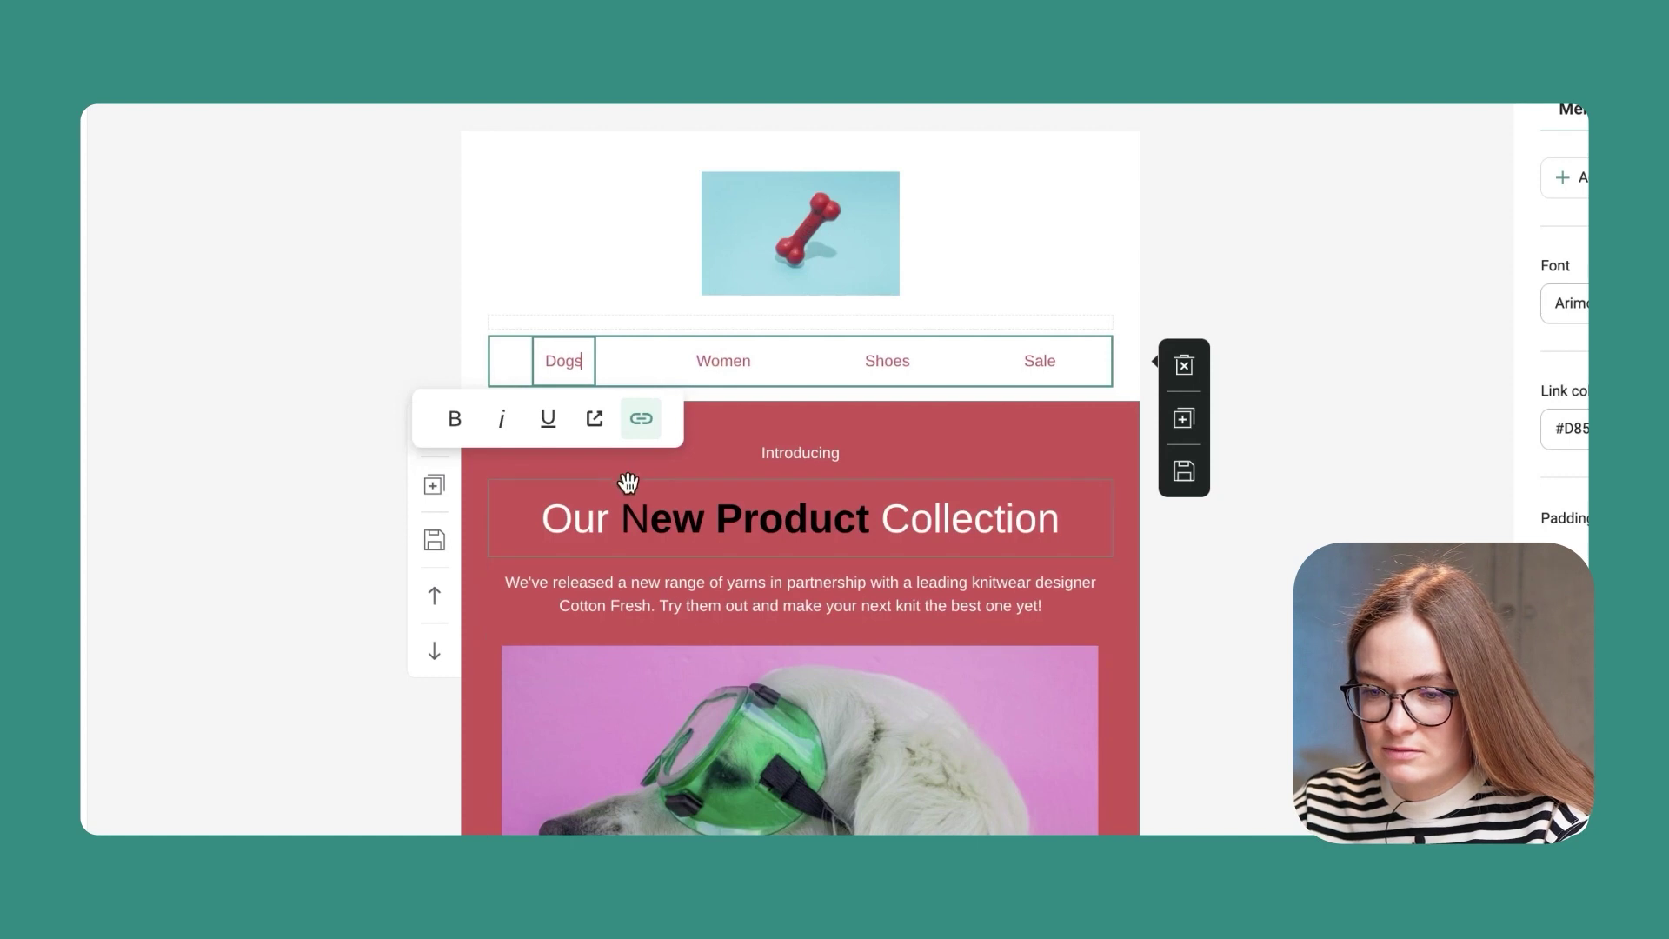
click(640, 421)
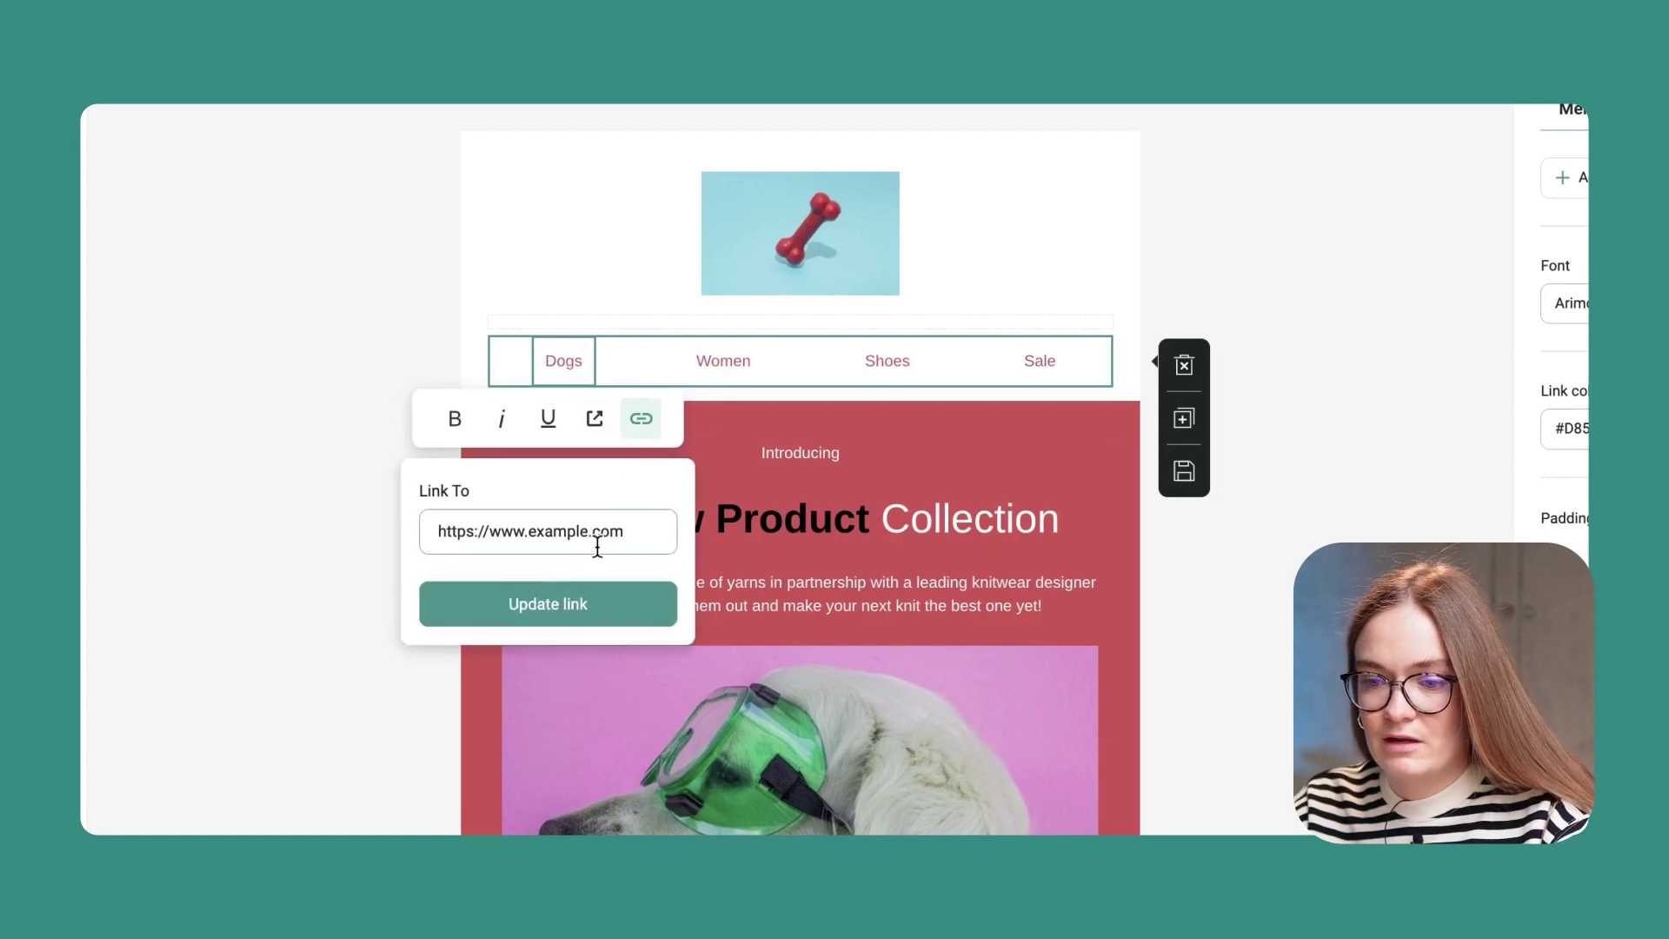
click(599, 622)
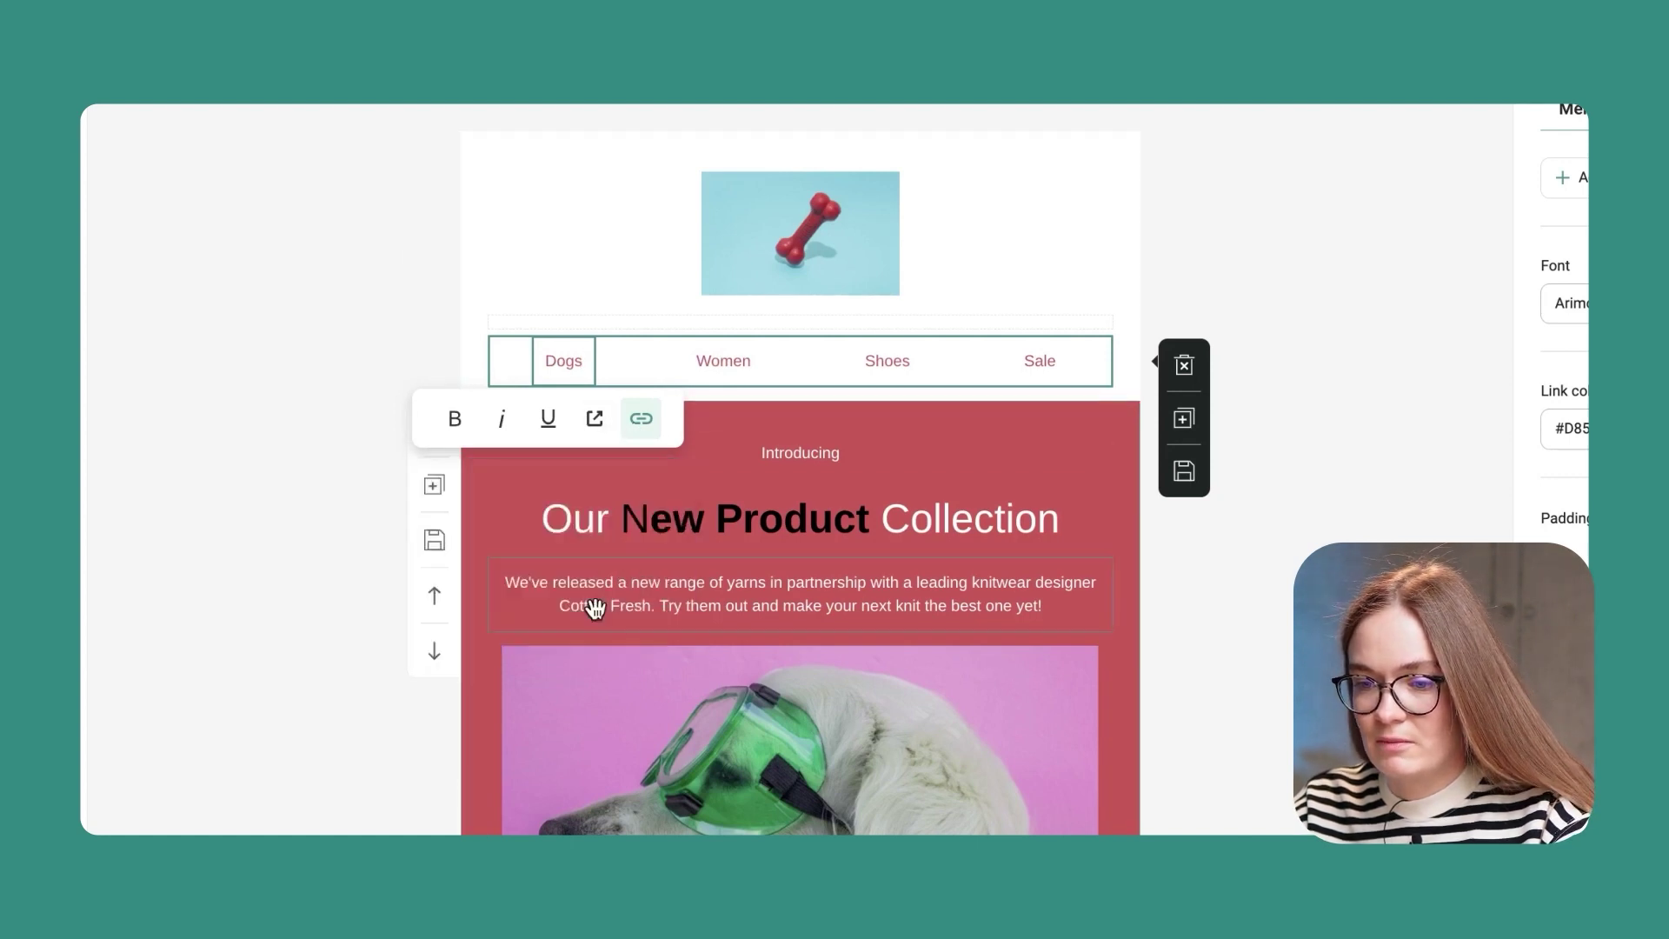
- Rename the header menu items "Women" to "Puppies" and "Shoes" to "Accessories"
double_click(716, 362)
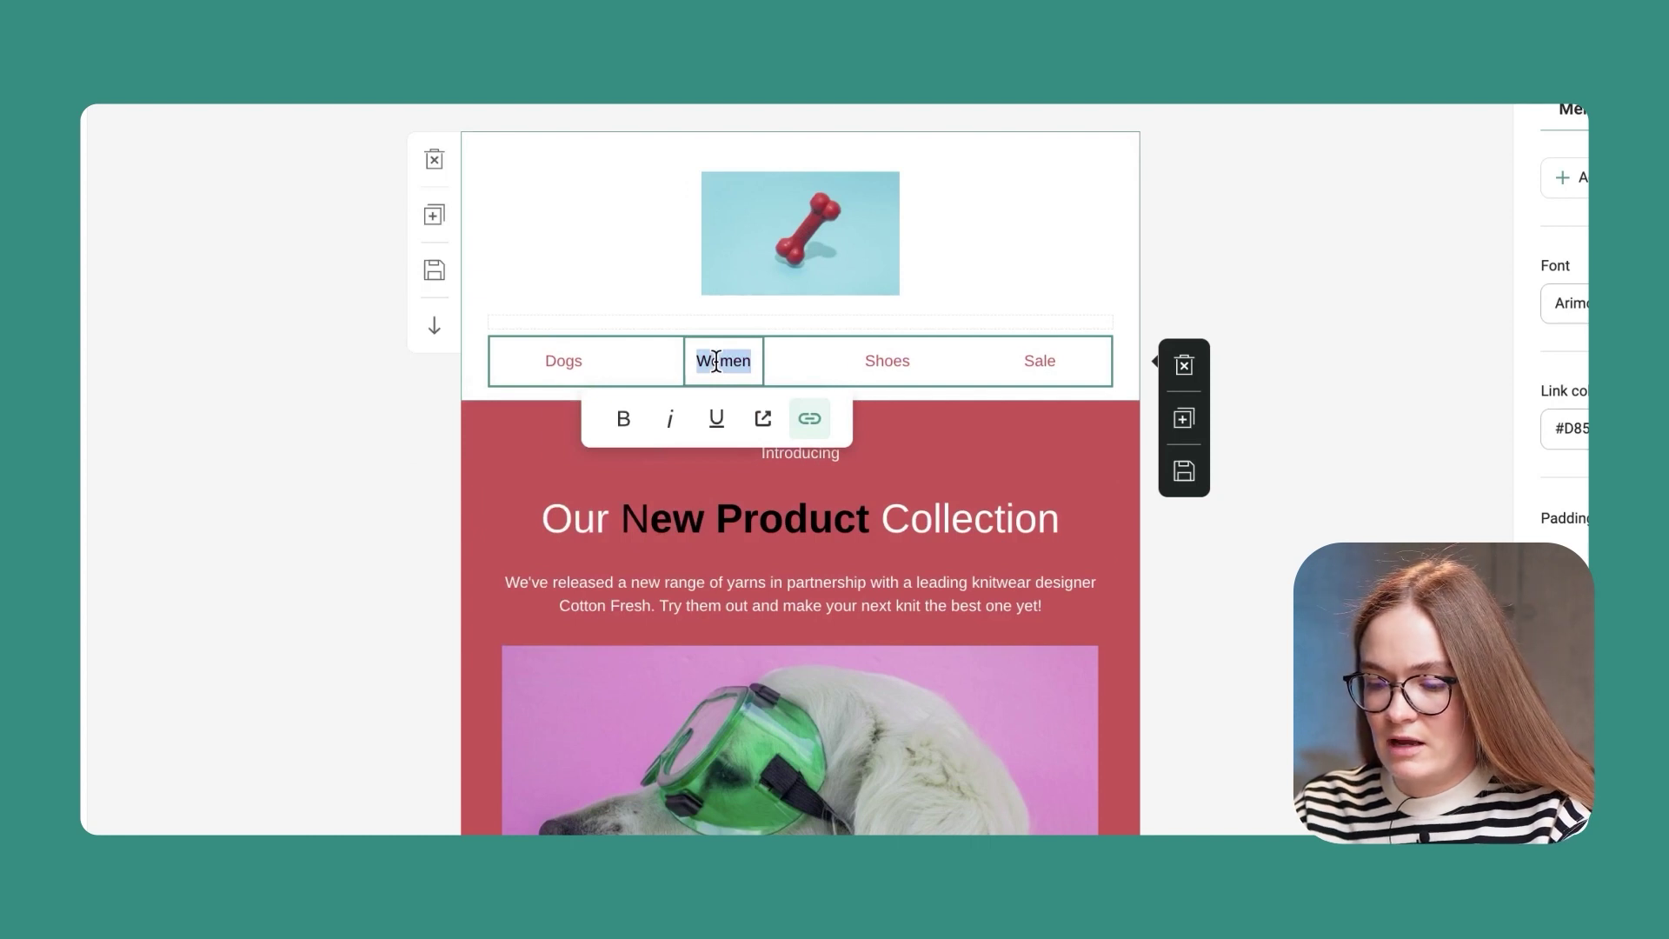
text(Puppy)
key(BackSpace)
text(ies)
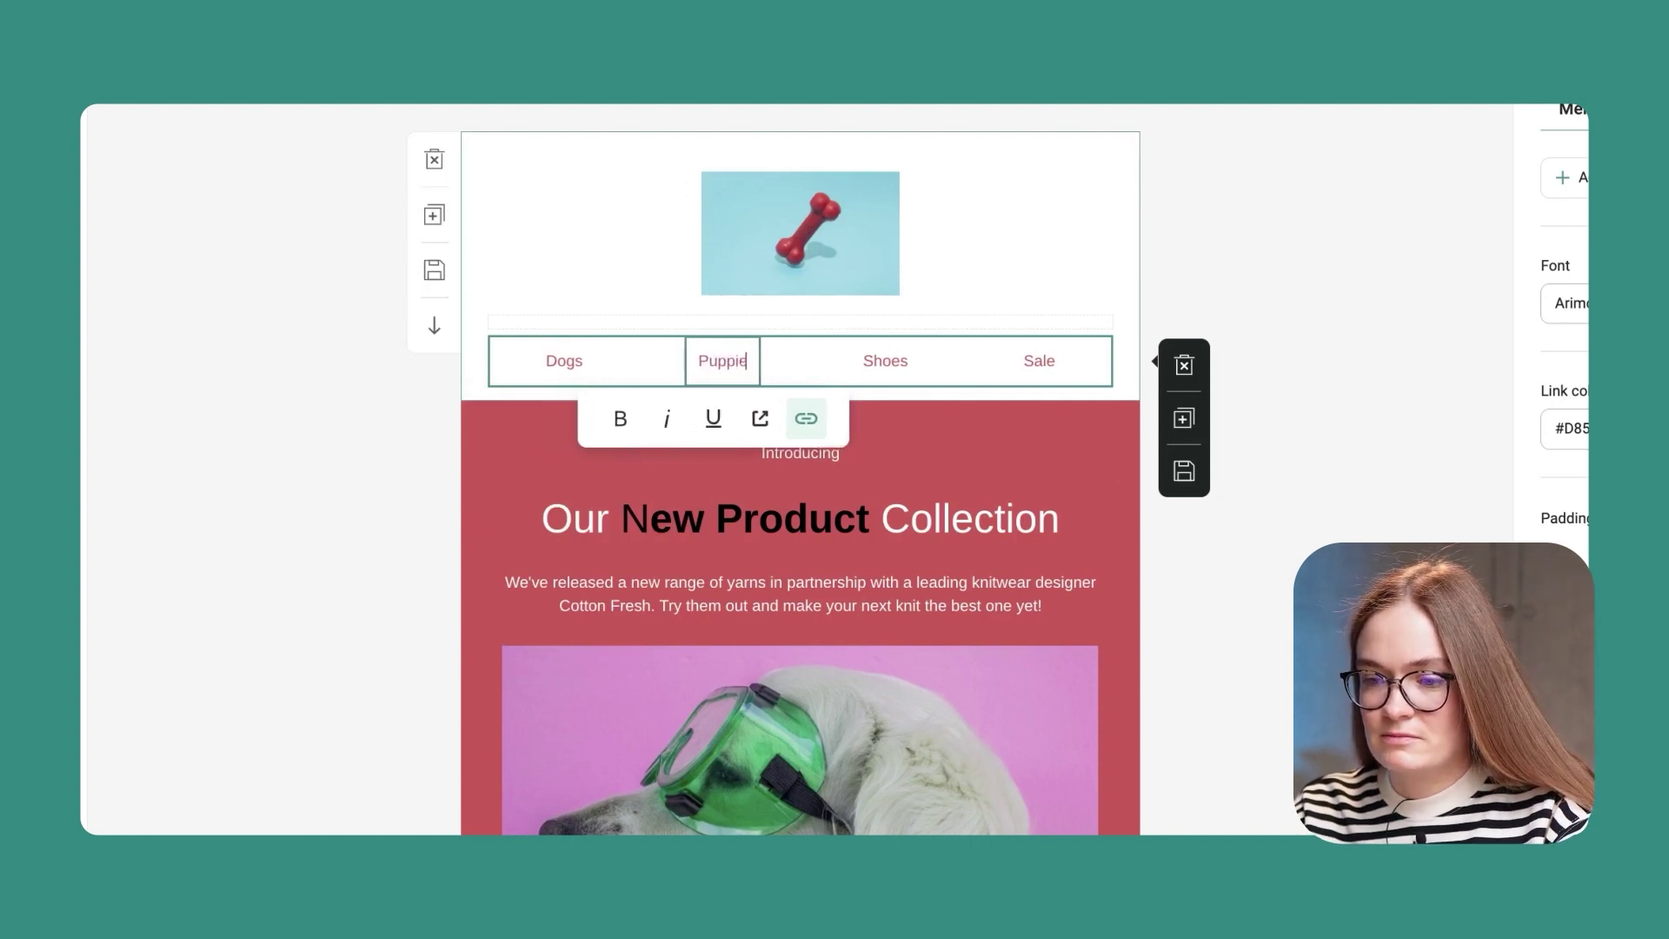
double_click(884, 362)
text(Accessor)
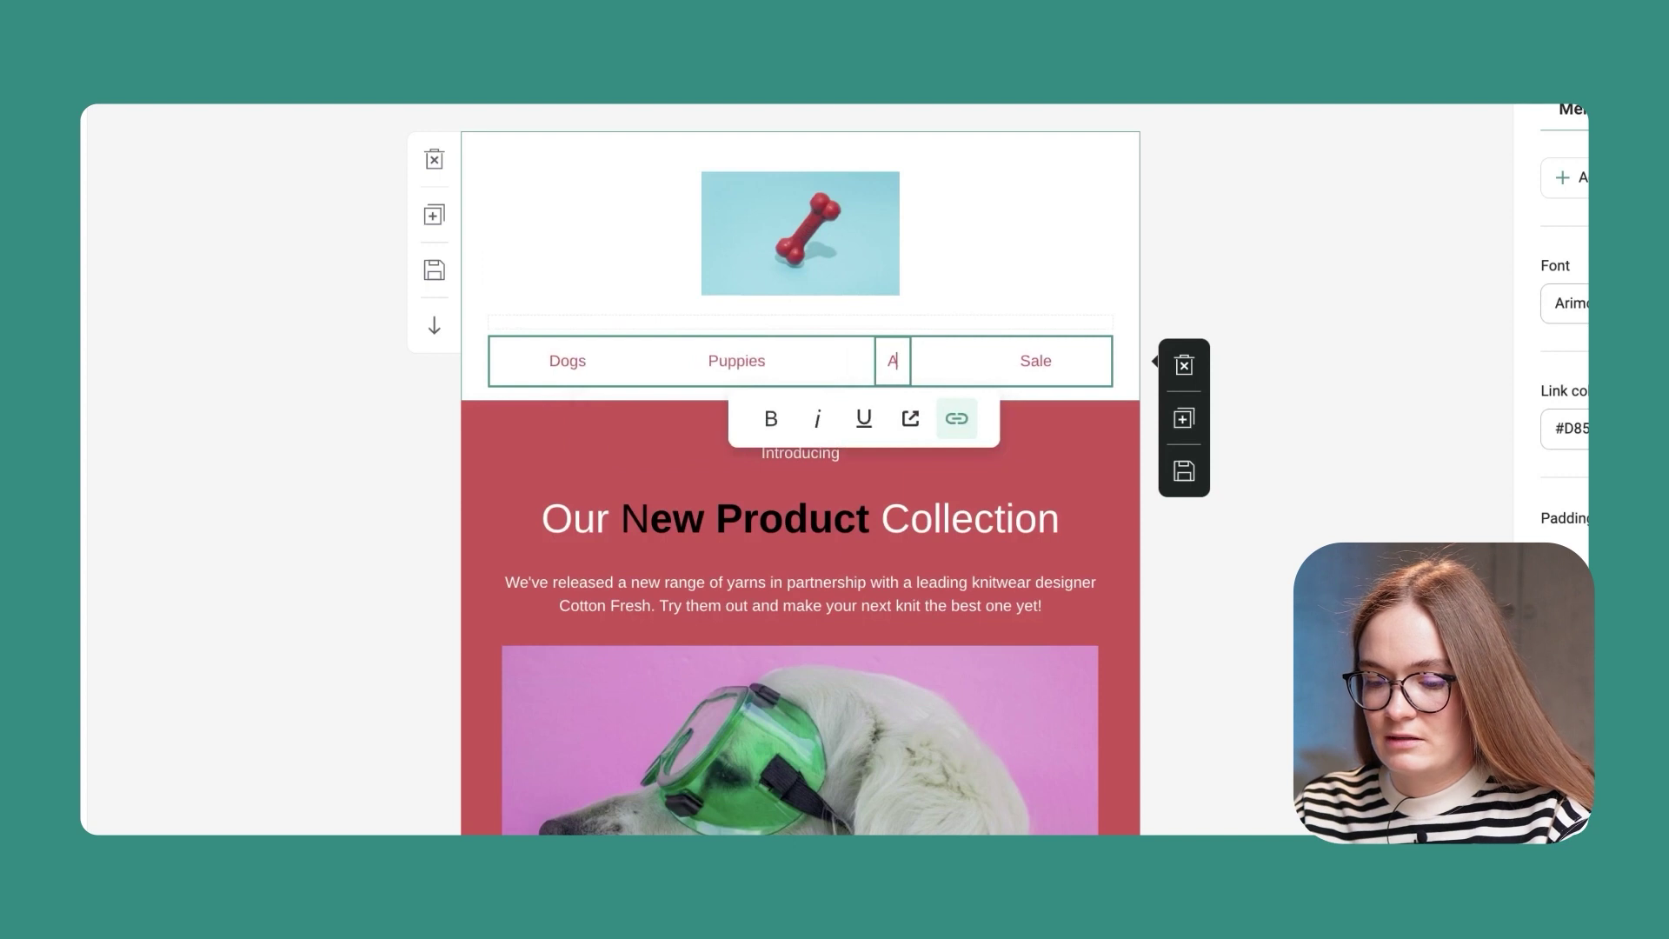
text(ies)
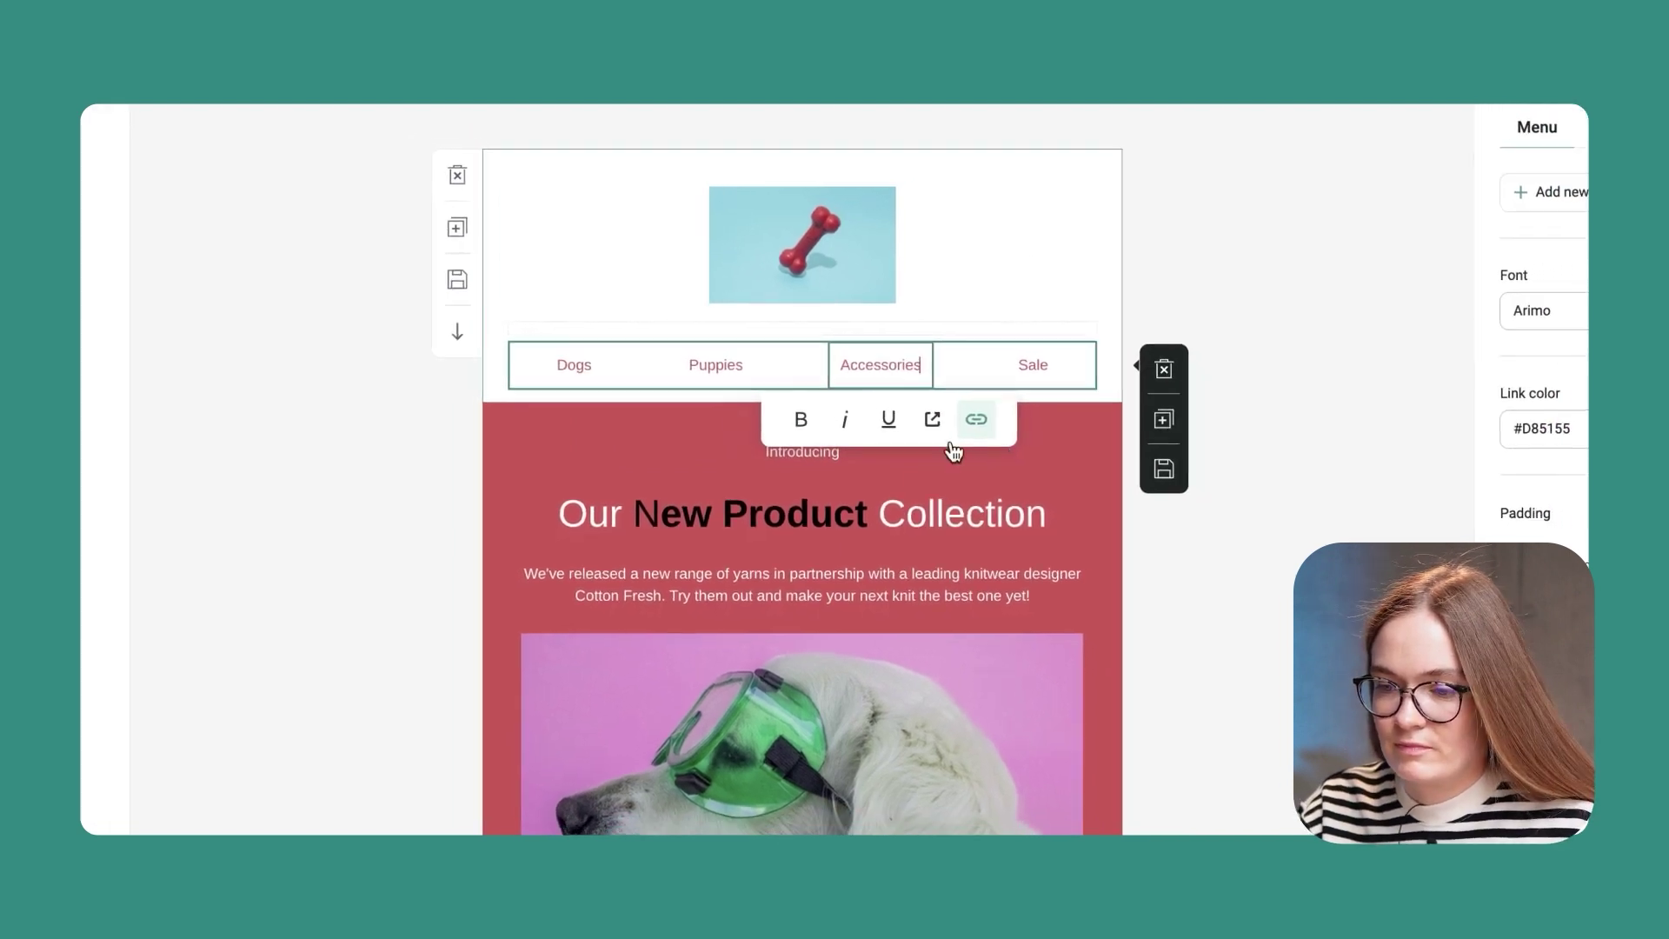
- Make the "Accessories" menu item bold and italic
double_click(902, 362)
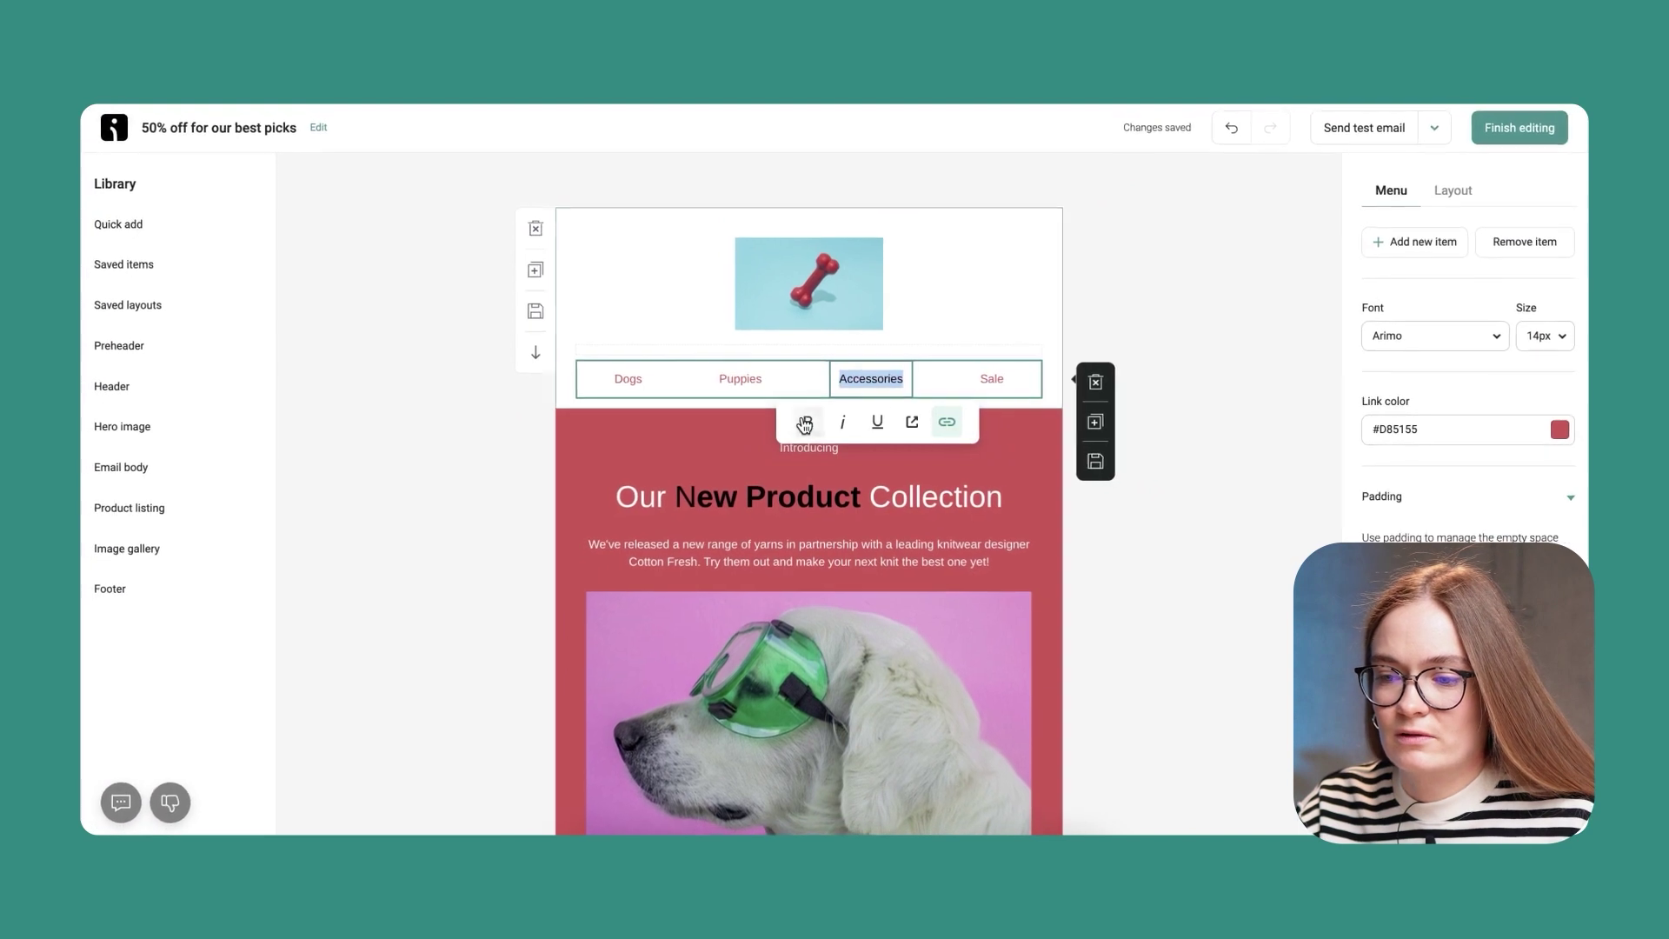
click(805, 423)
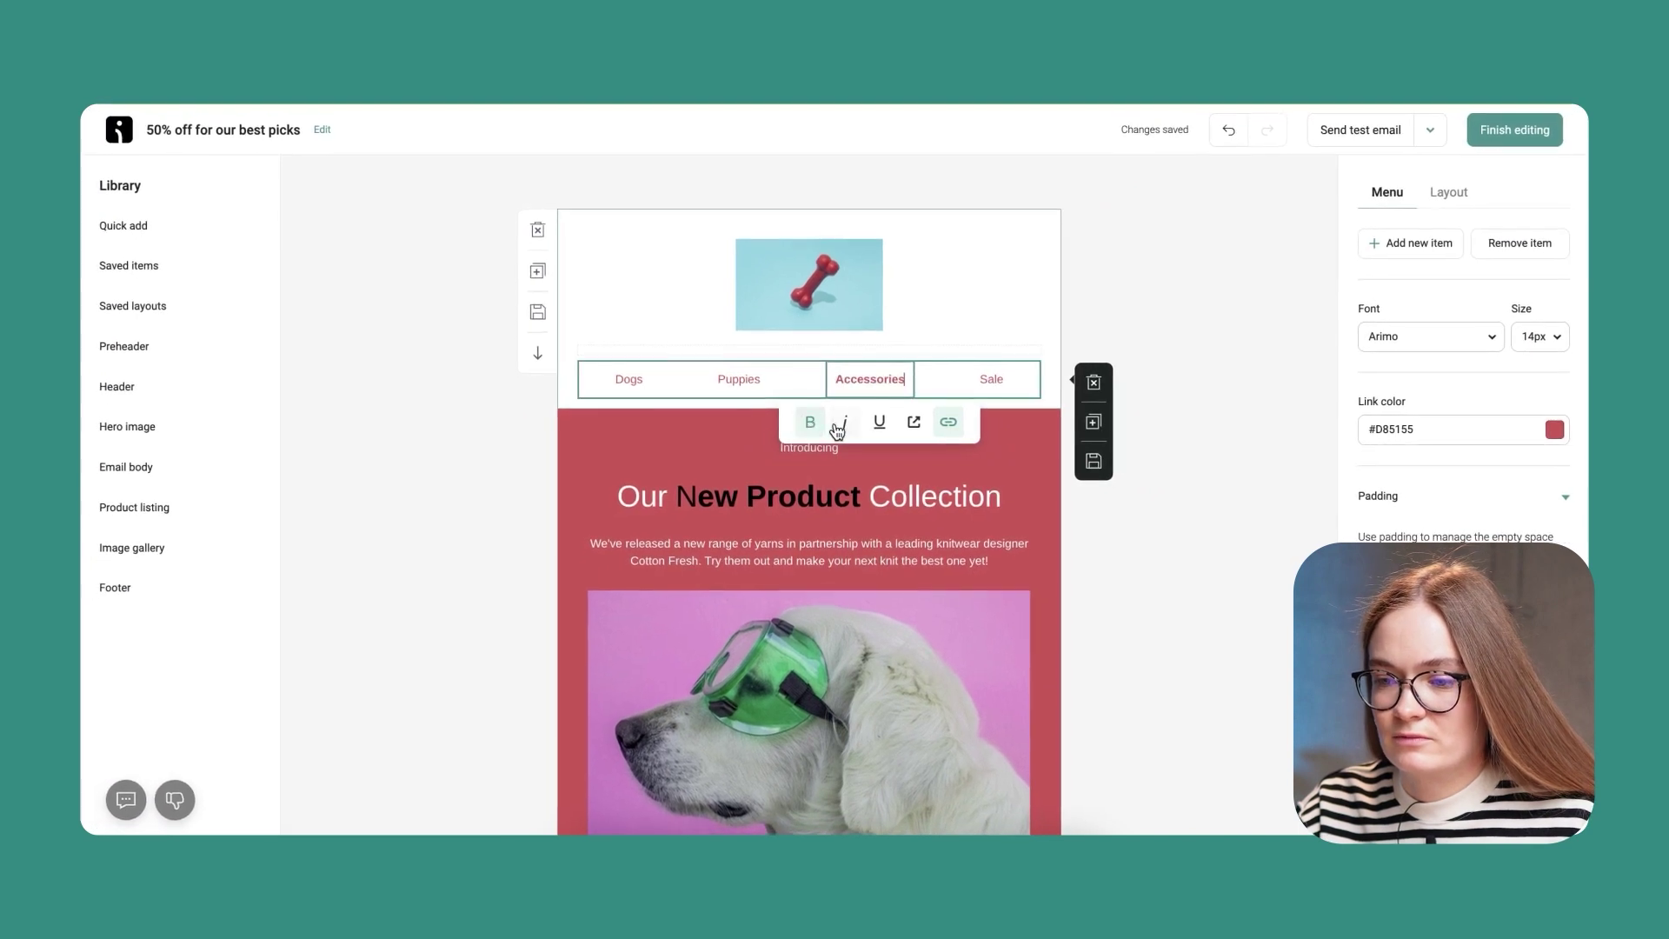
click(842, 423)
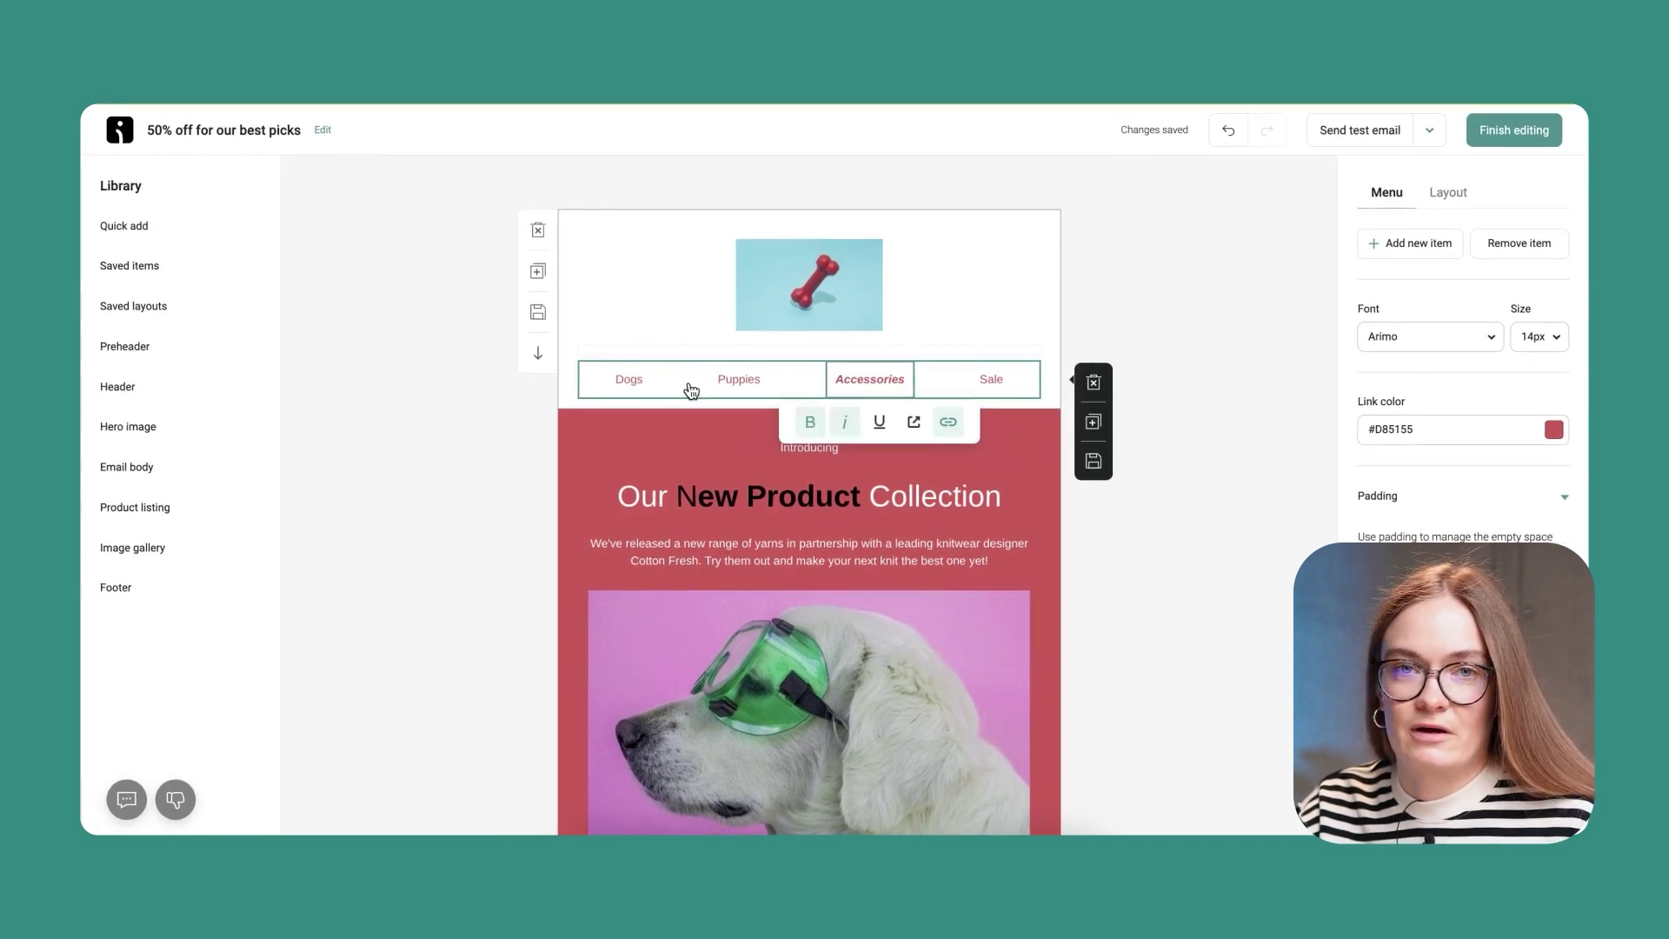
- Try removing the "Sale" item from the header menu and undo the removal
click(995, 378)
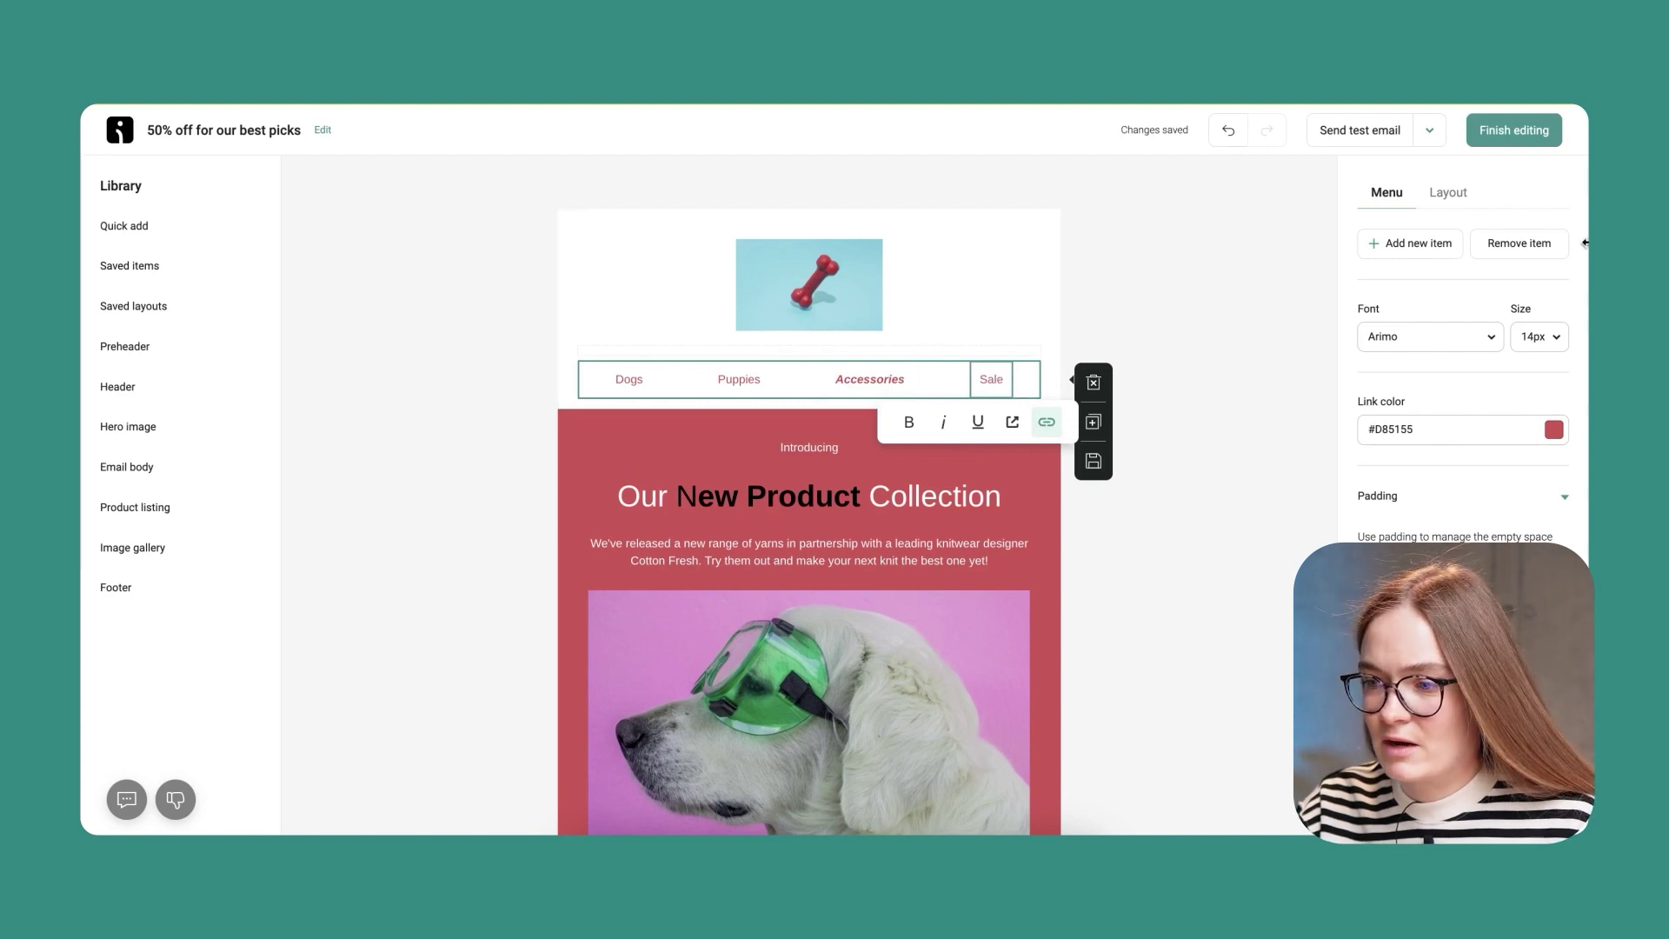
click(1542, 248)
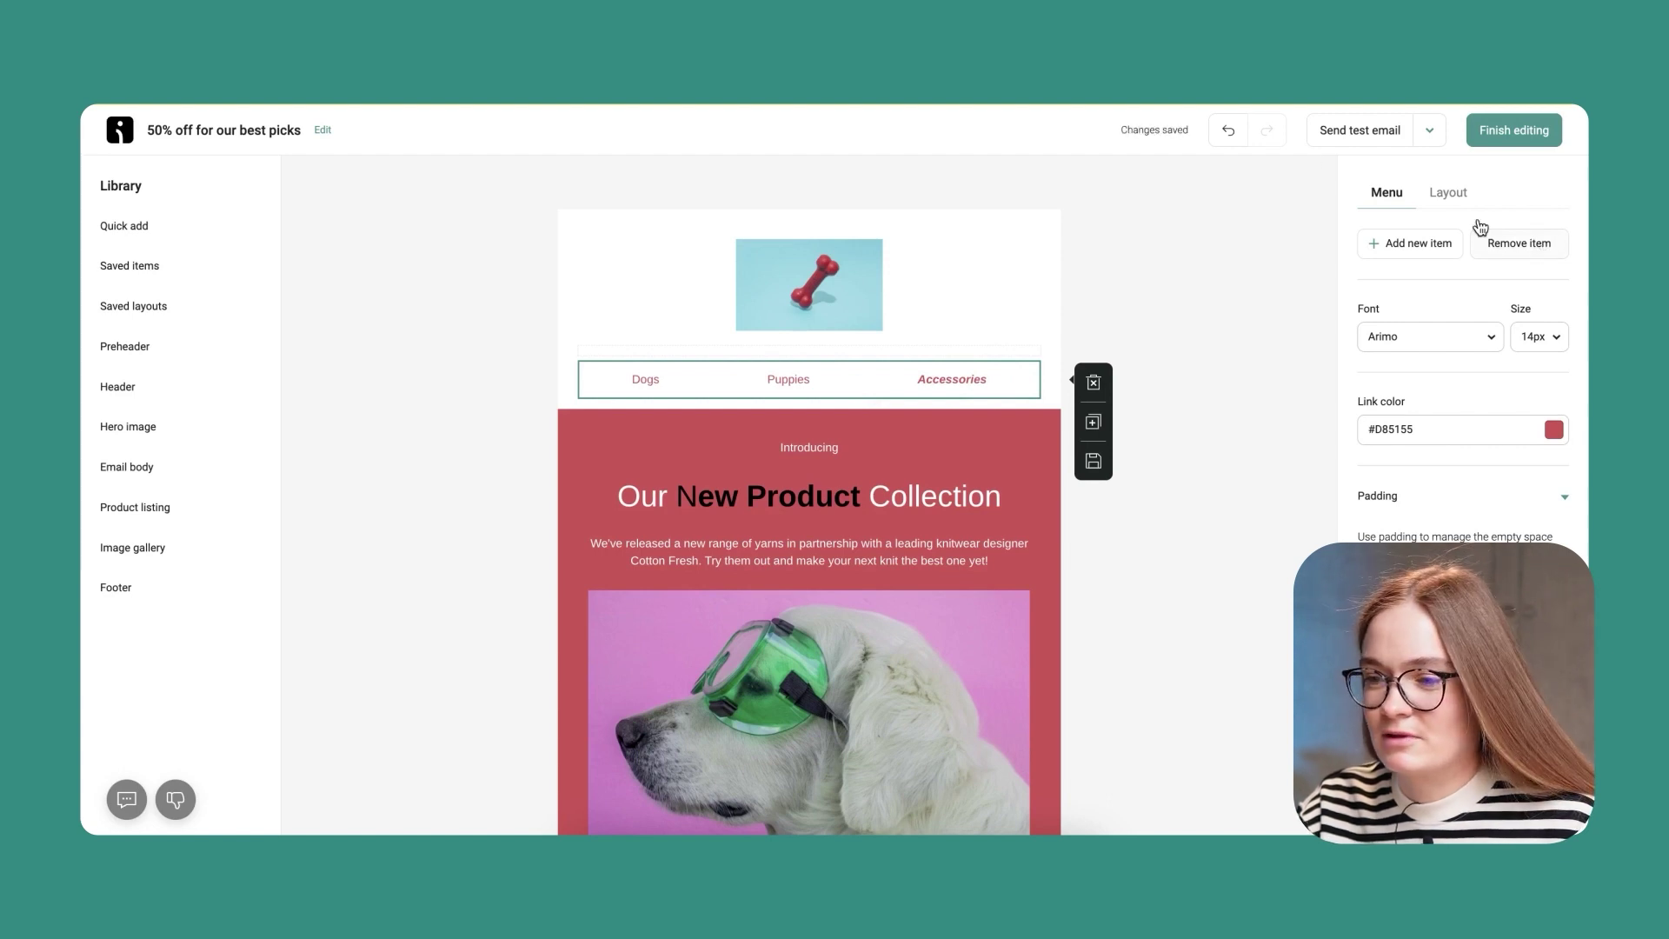
click(1227, 136)
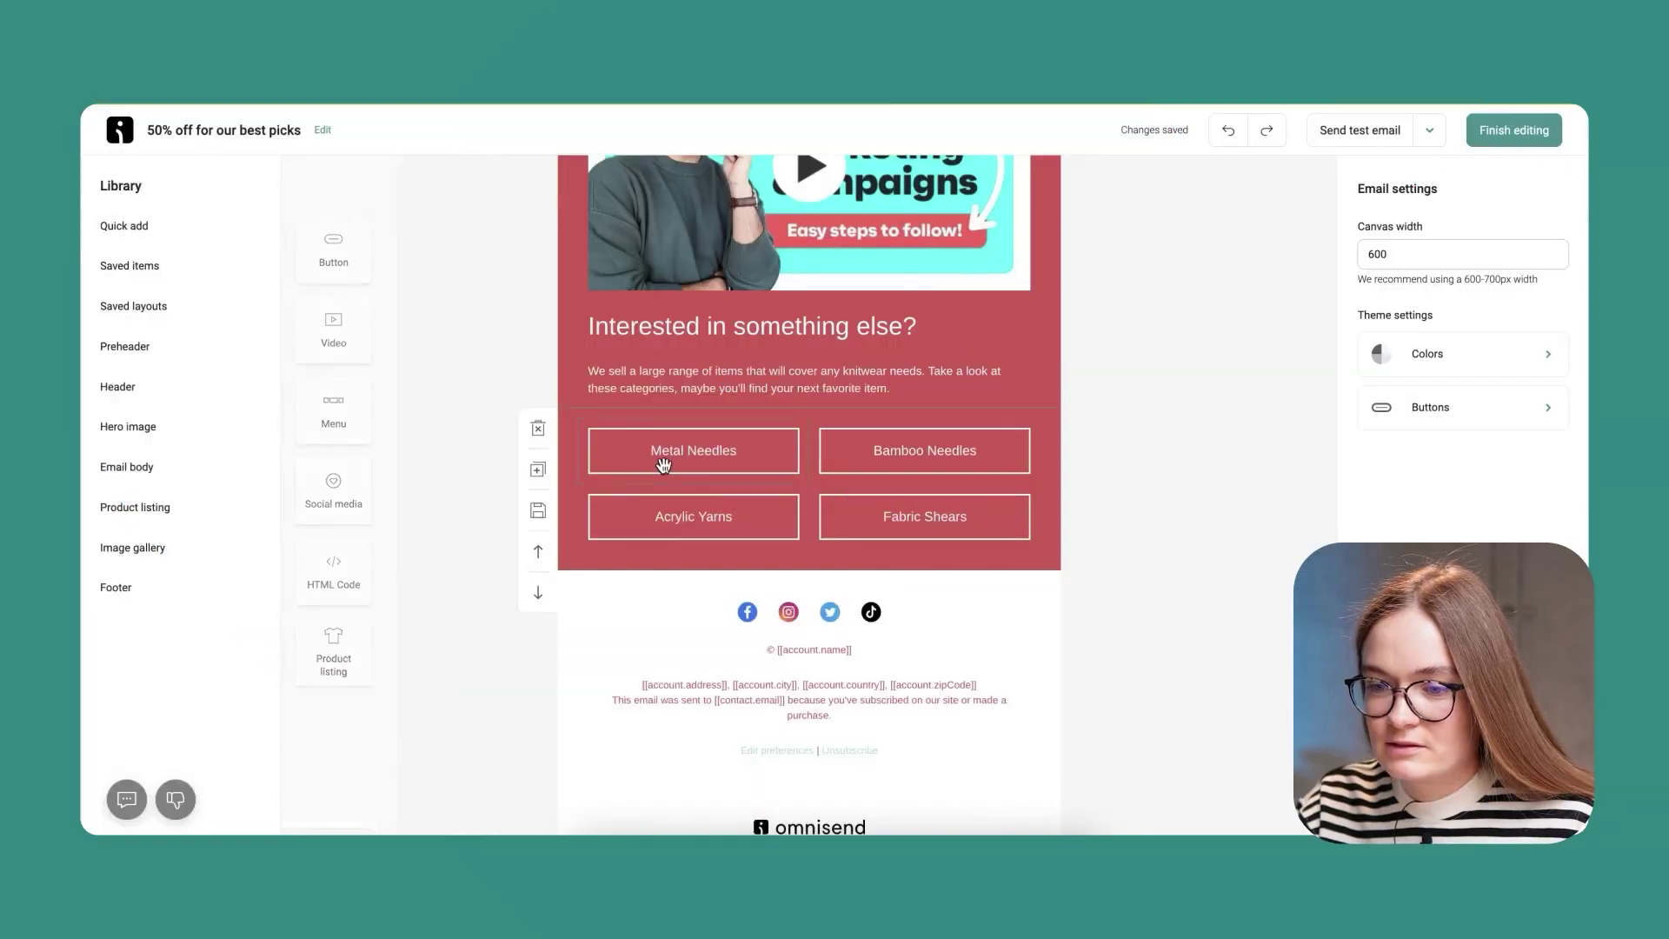
- Review the email from the red product section through the top picks, video, category buttons and footer
scroll(664, 466, up, 15)
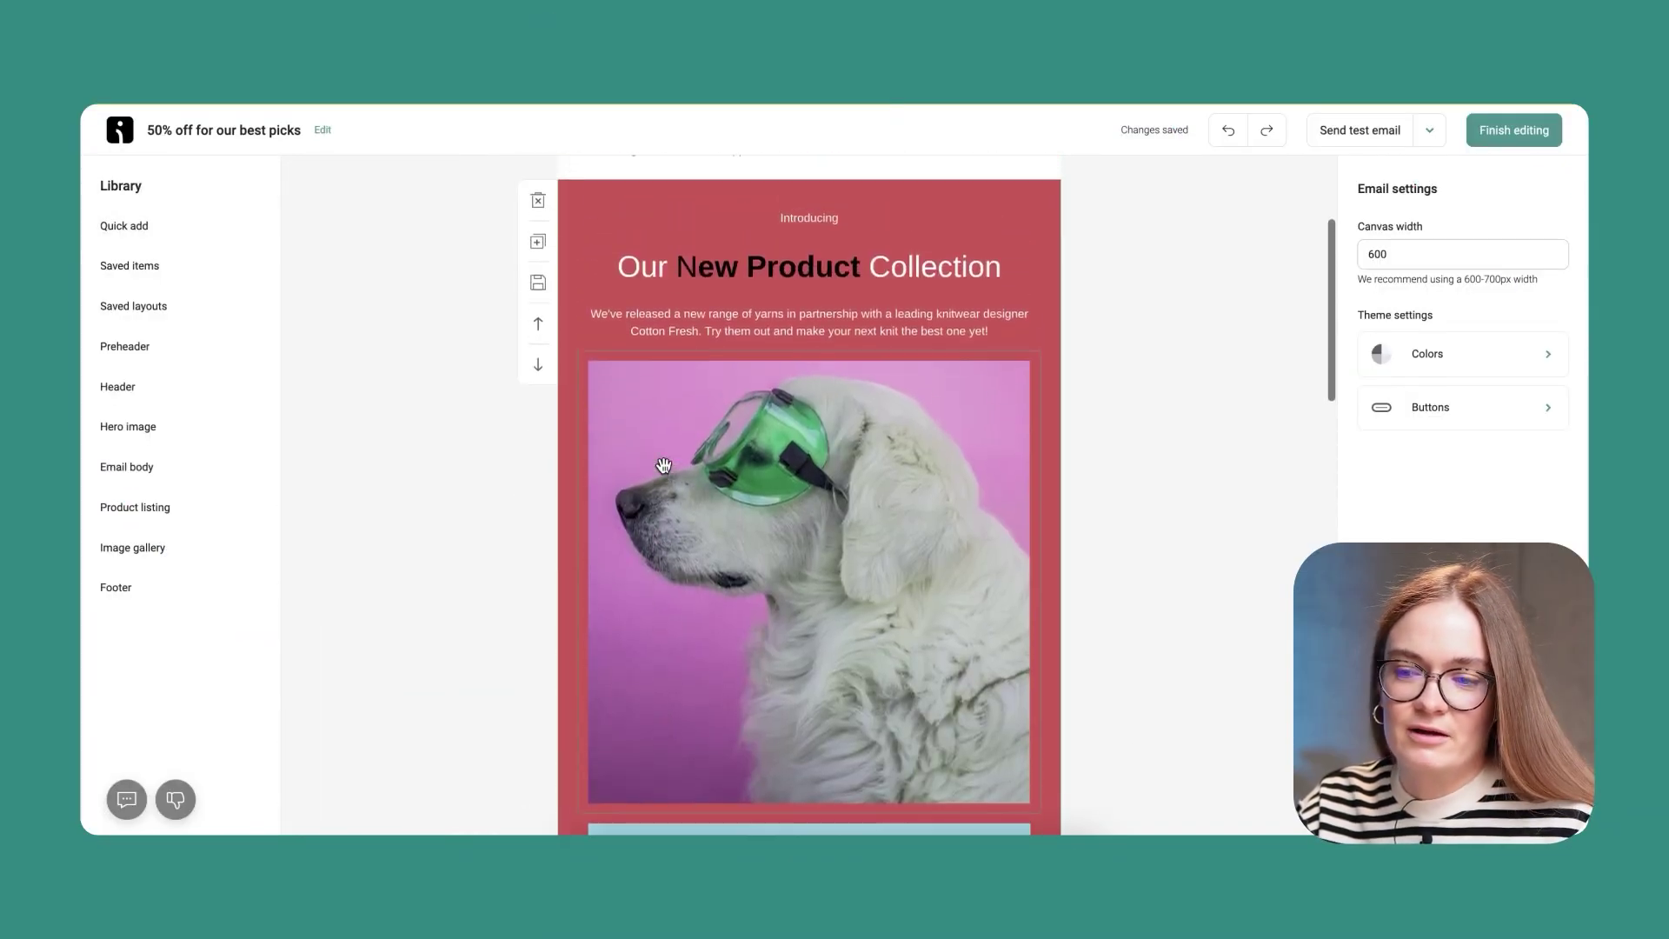
scroll(663, 466, down, 9)
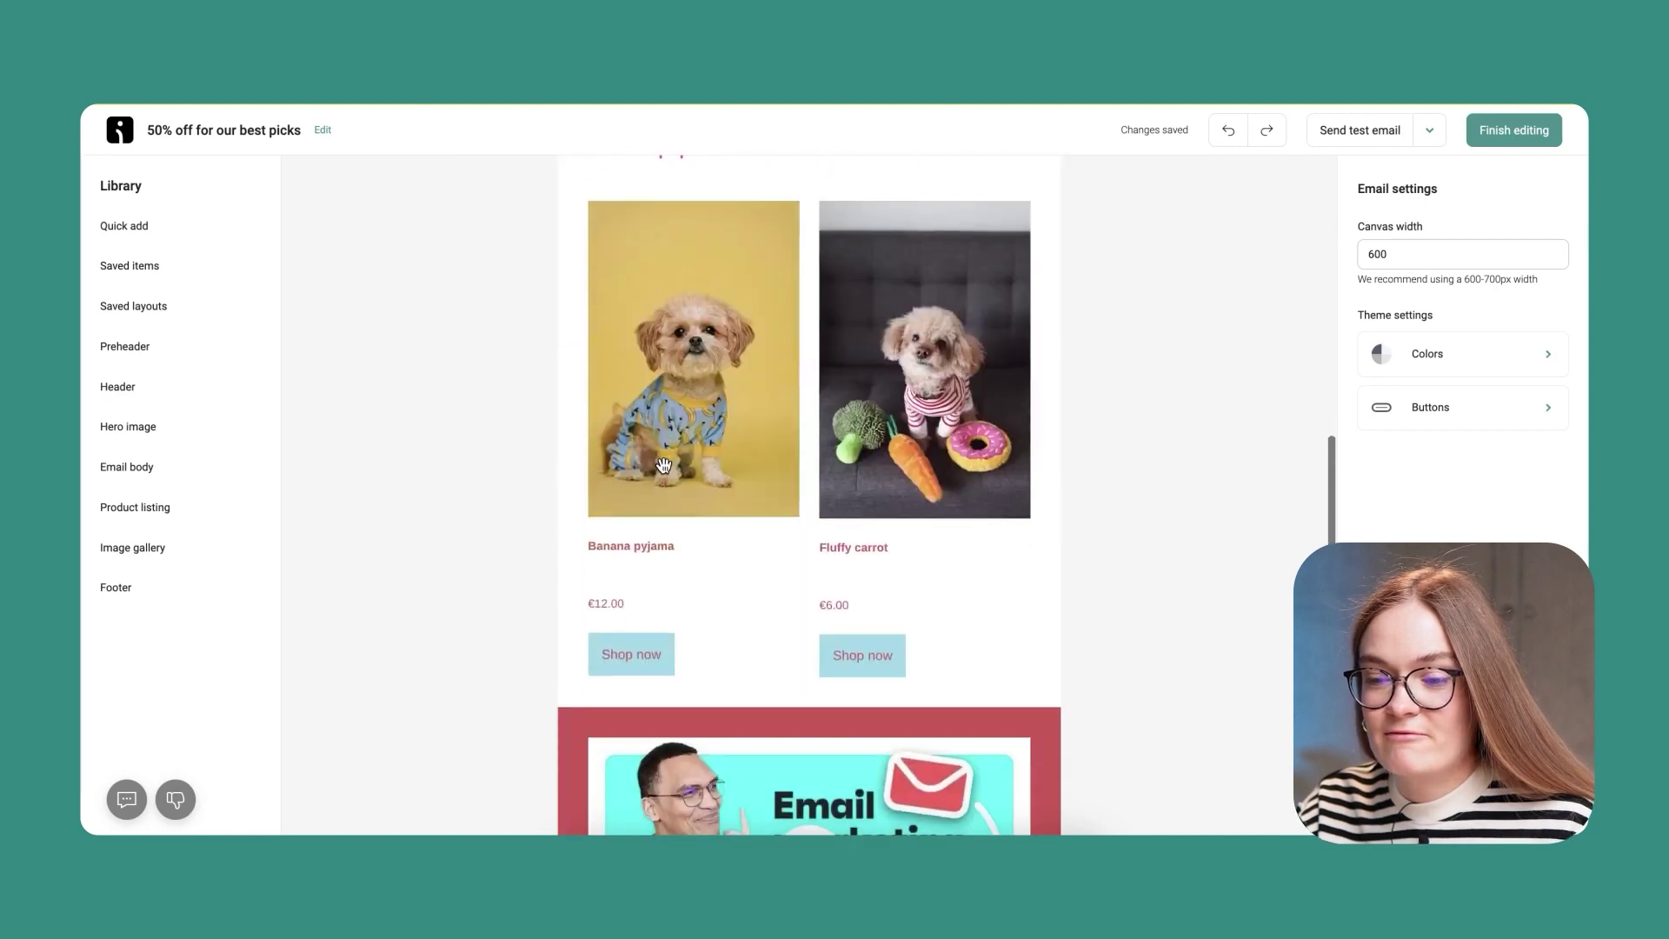
scroll(667, 472, down, 3)
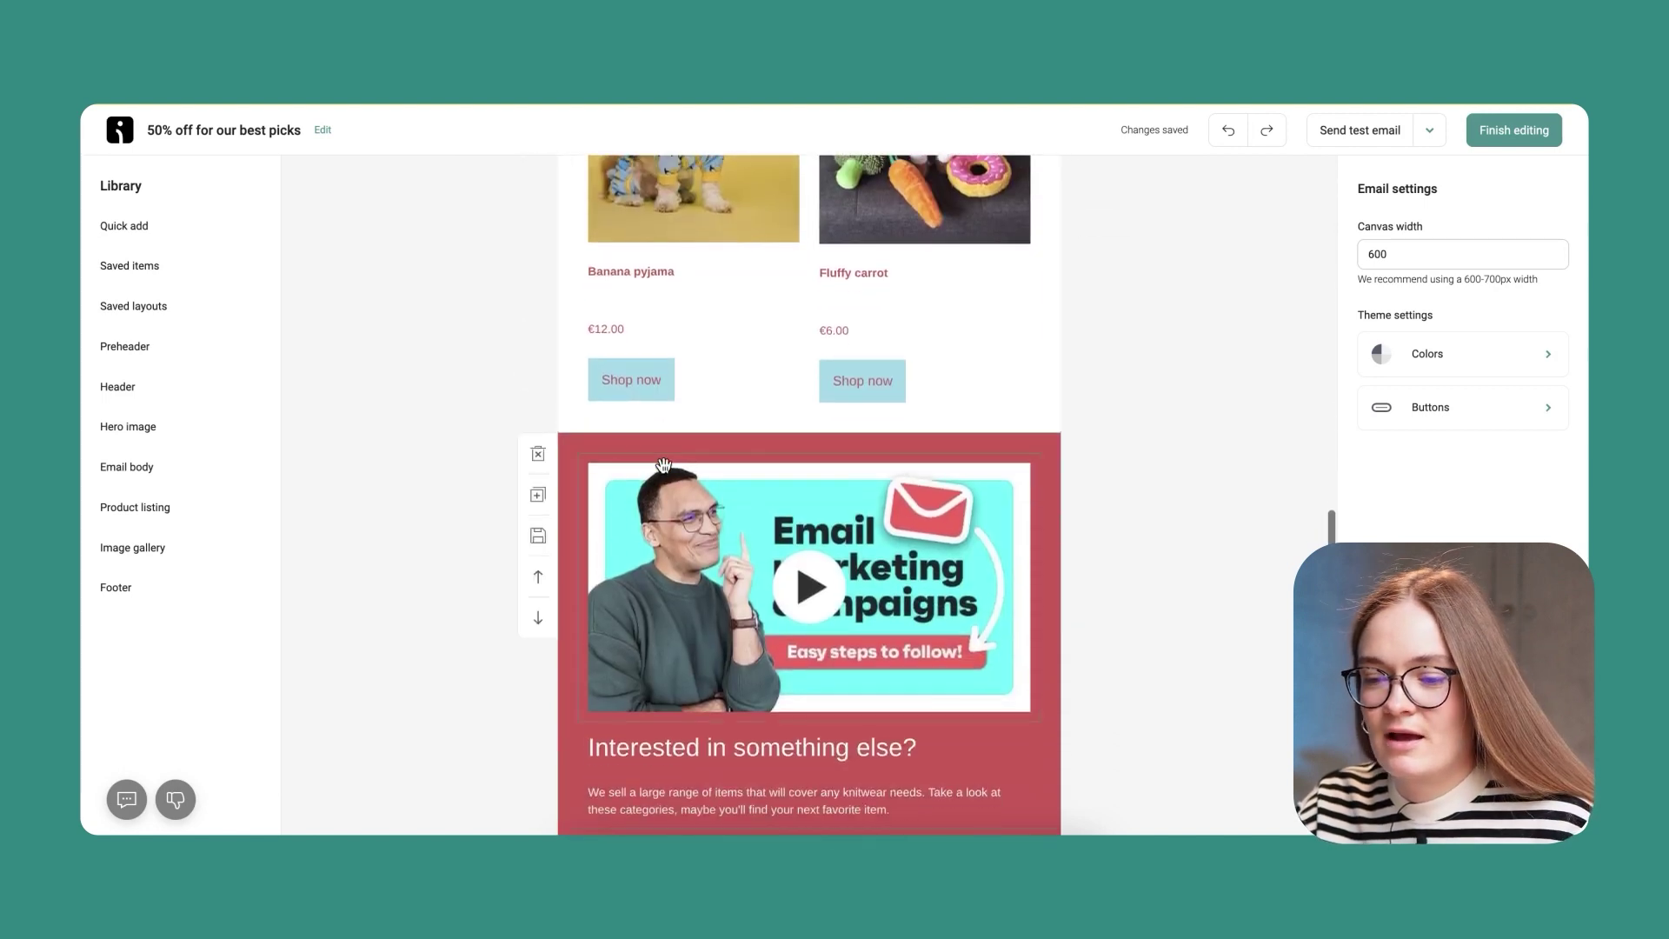
scroll(663, 466, down, 3)
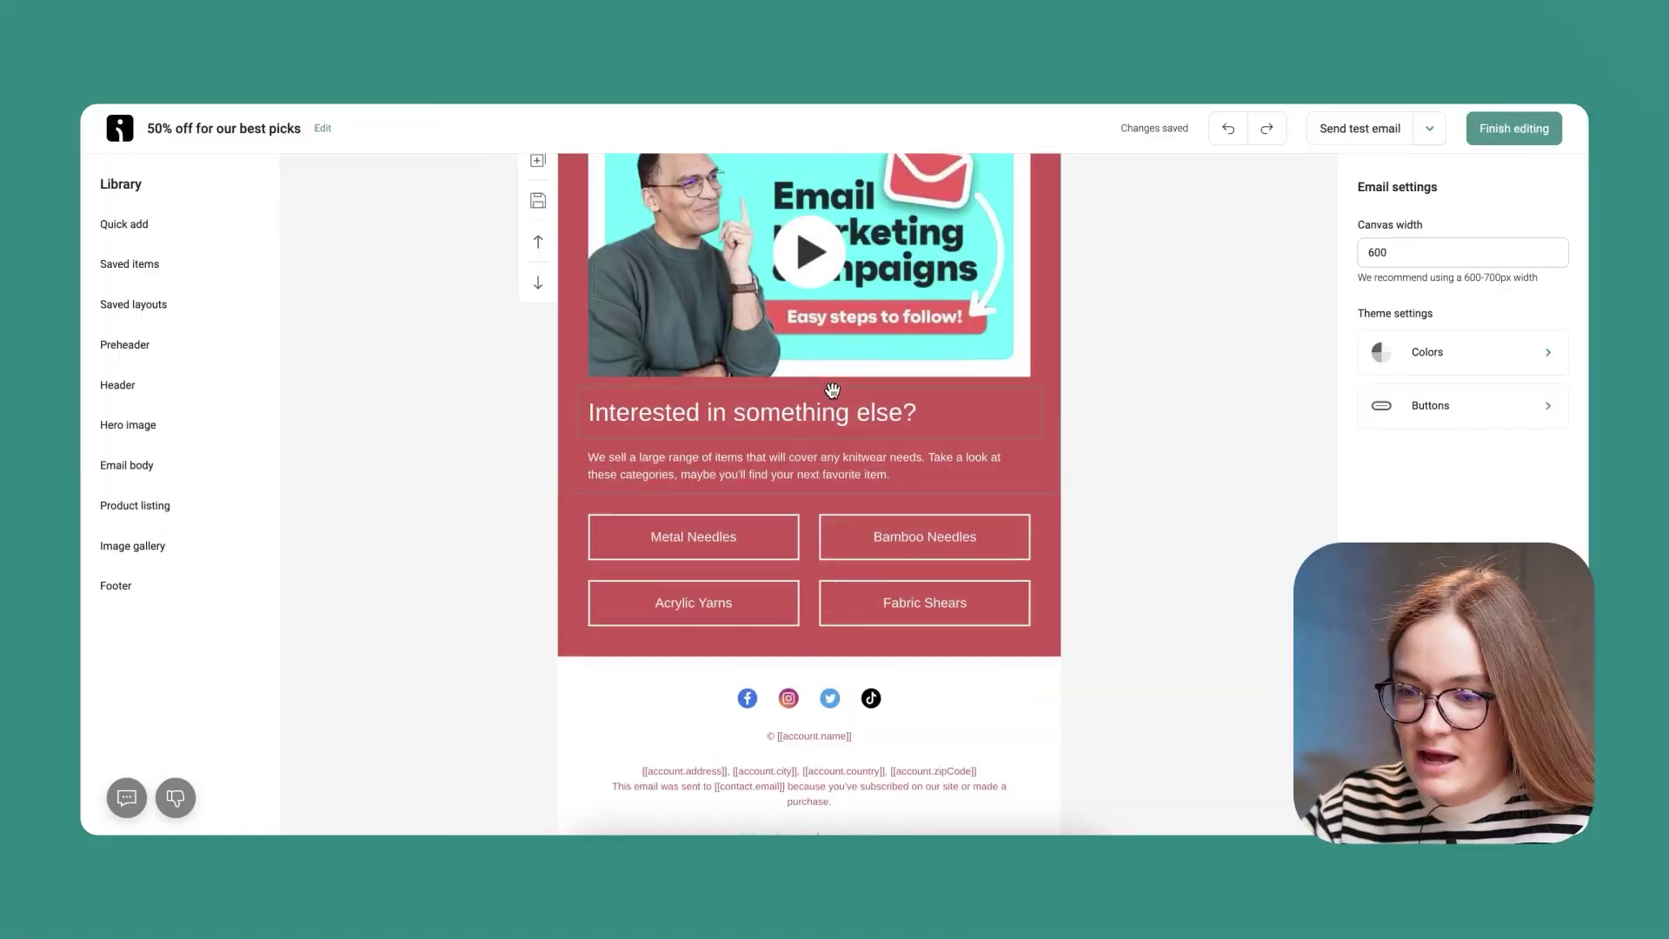
scroll(835, 399, up, 10)
scroll(834, 398, up, 2)
scroll(834, 398, down, 2)
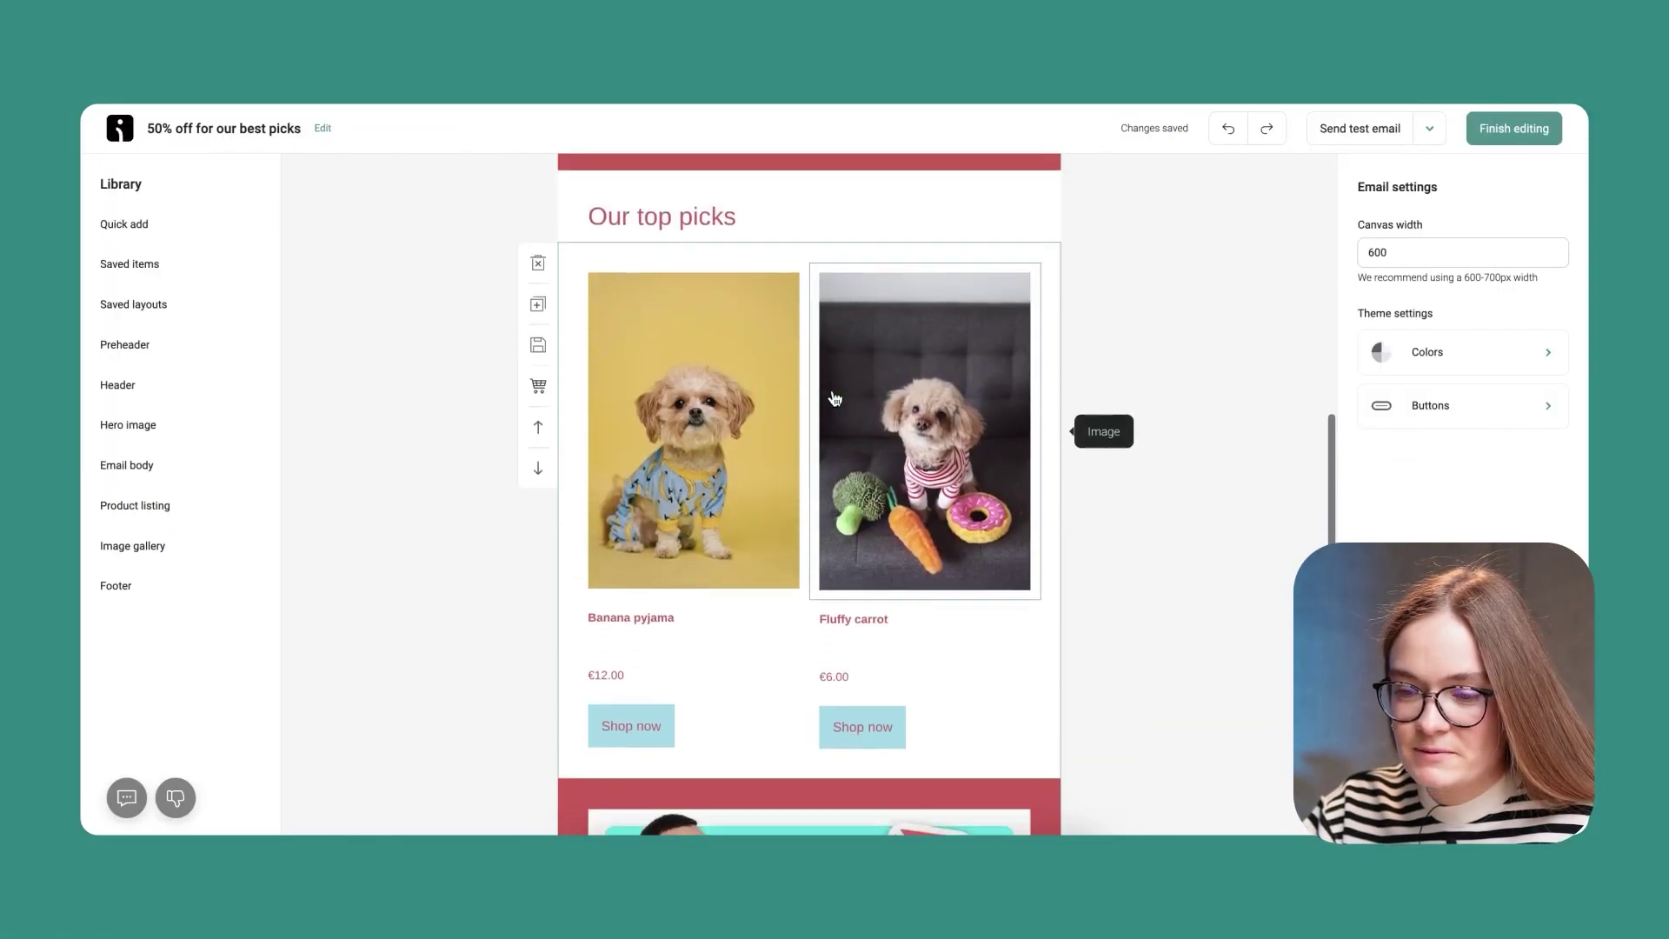
scroll(835, 398, up, 1)
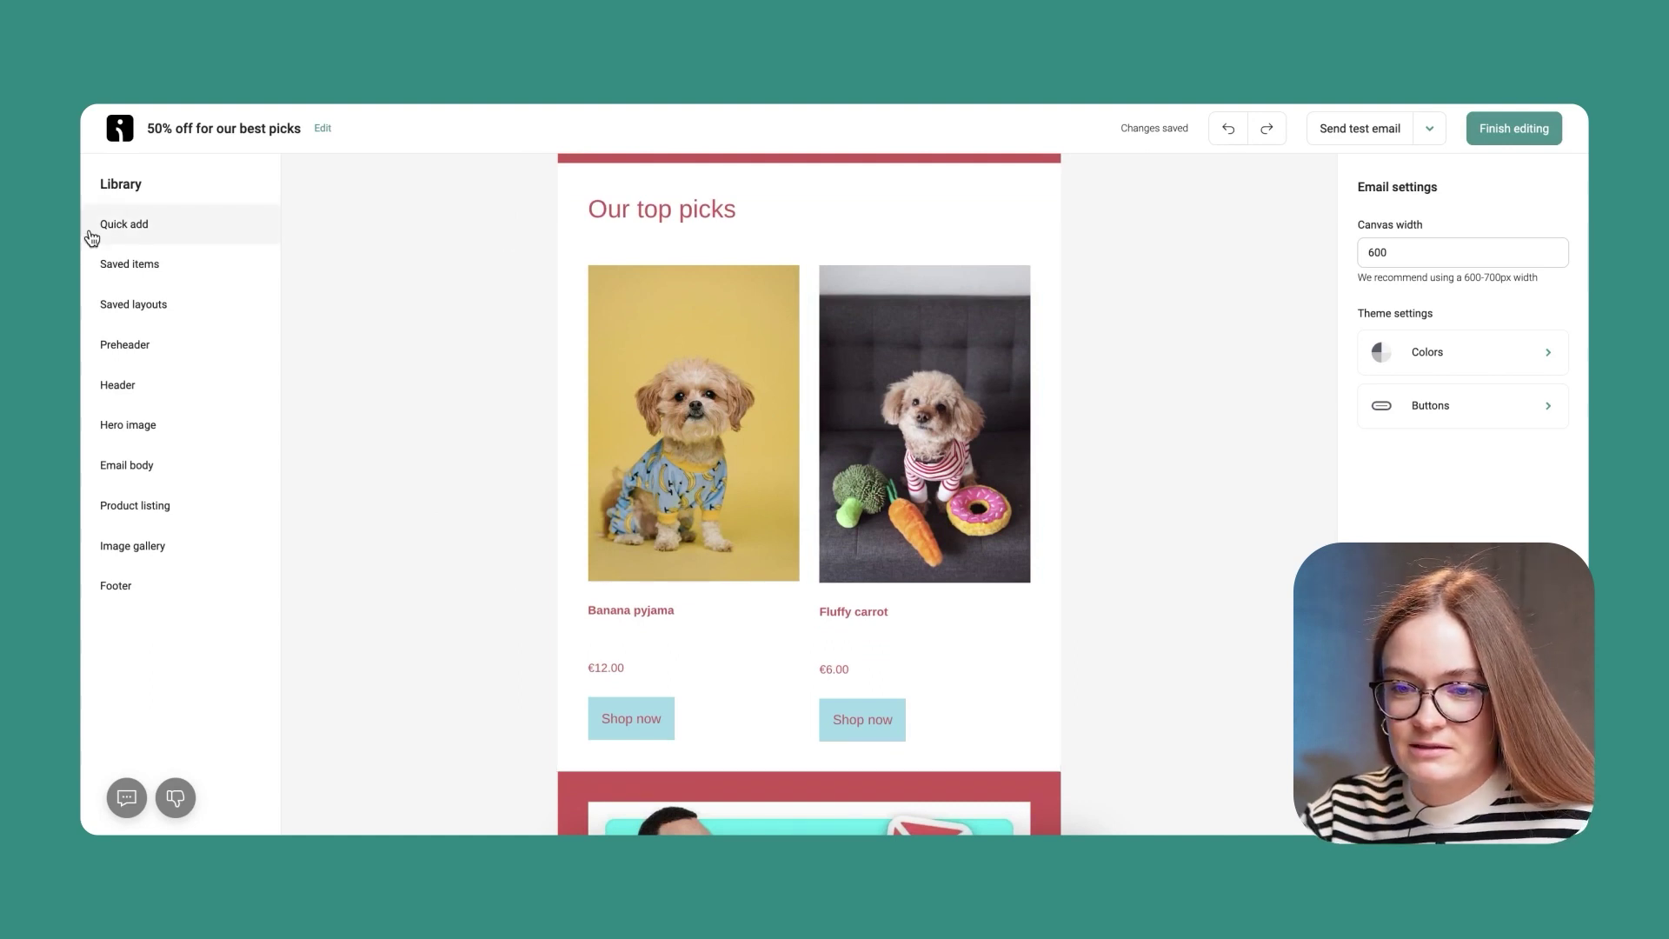
- Insert a one-column layout between the product listing and the video section, and place a discount item in it
click(124, 226)
scroll(423, 526, down, 3)
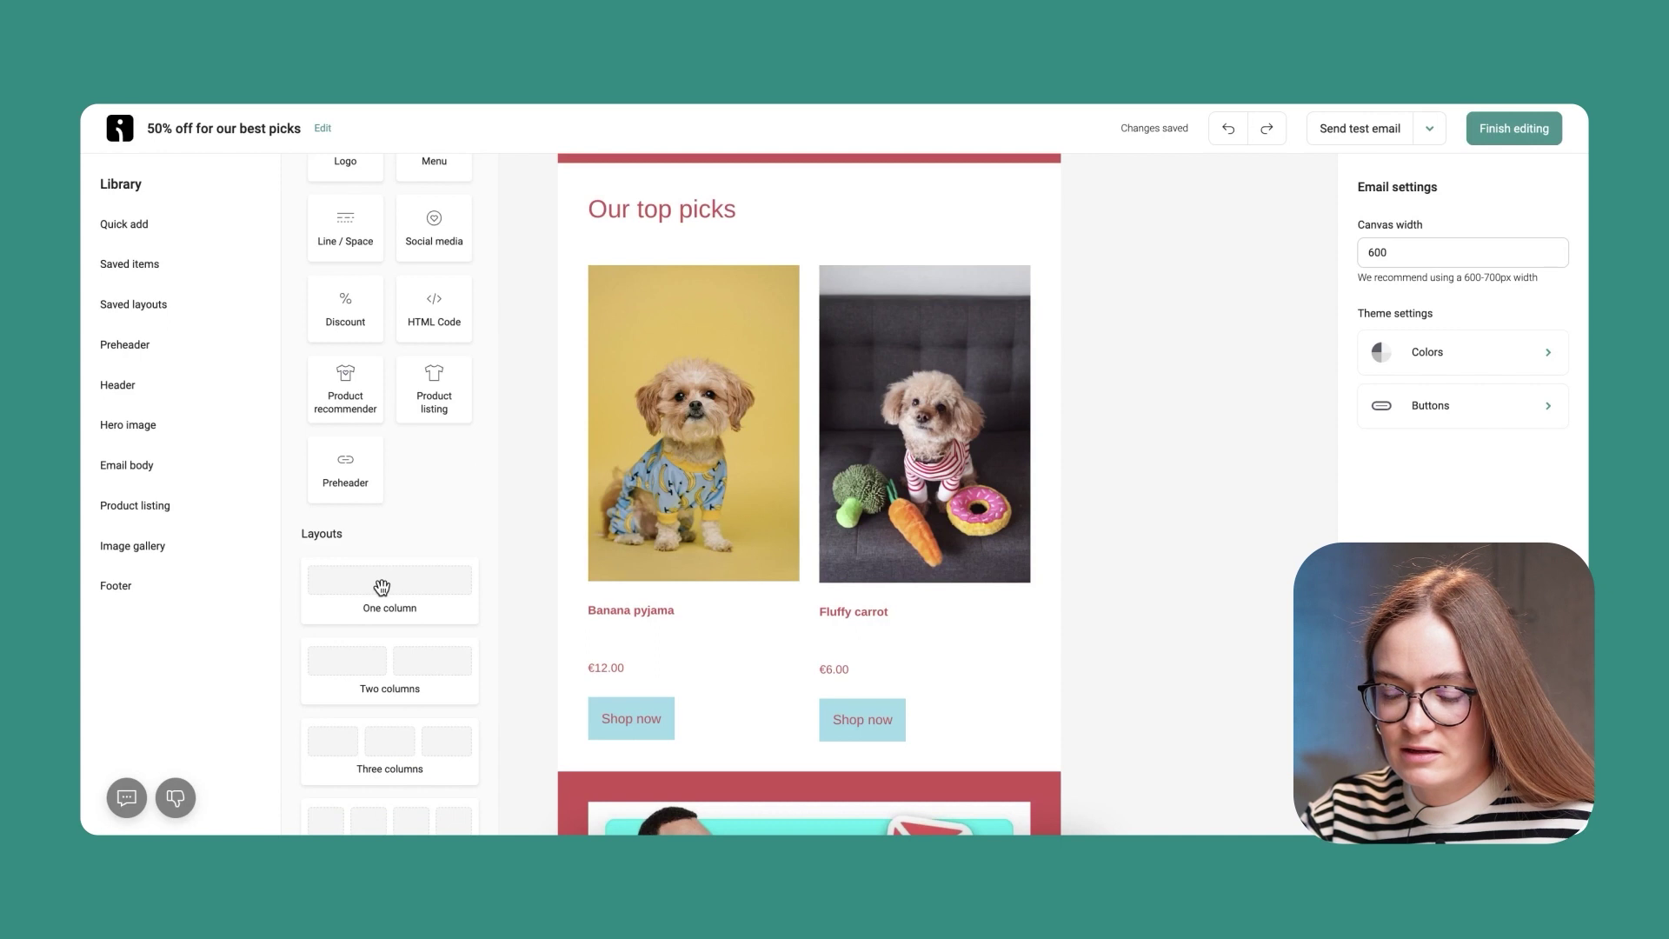
drag(383, 589, 722, 785)
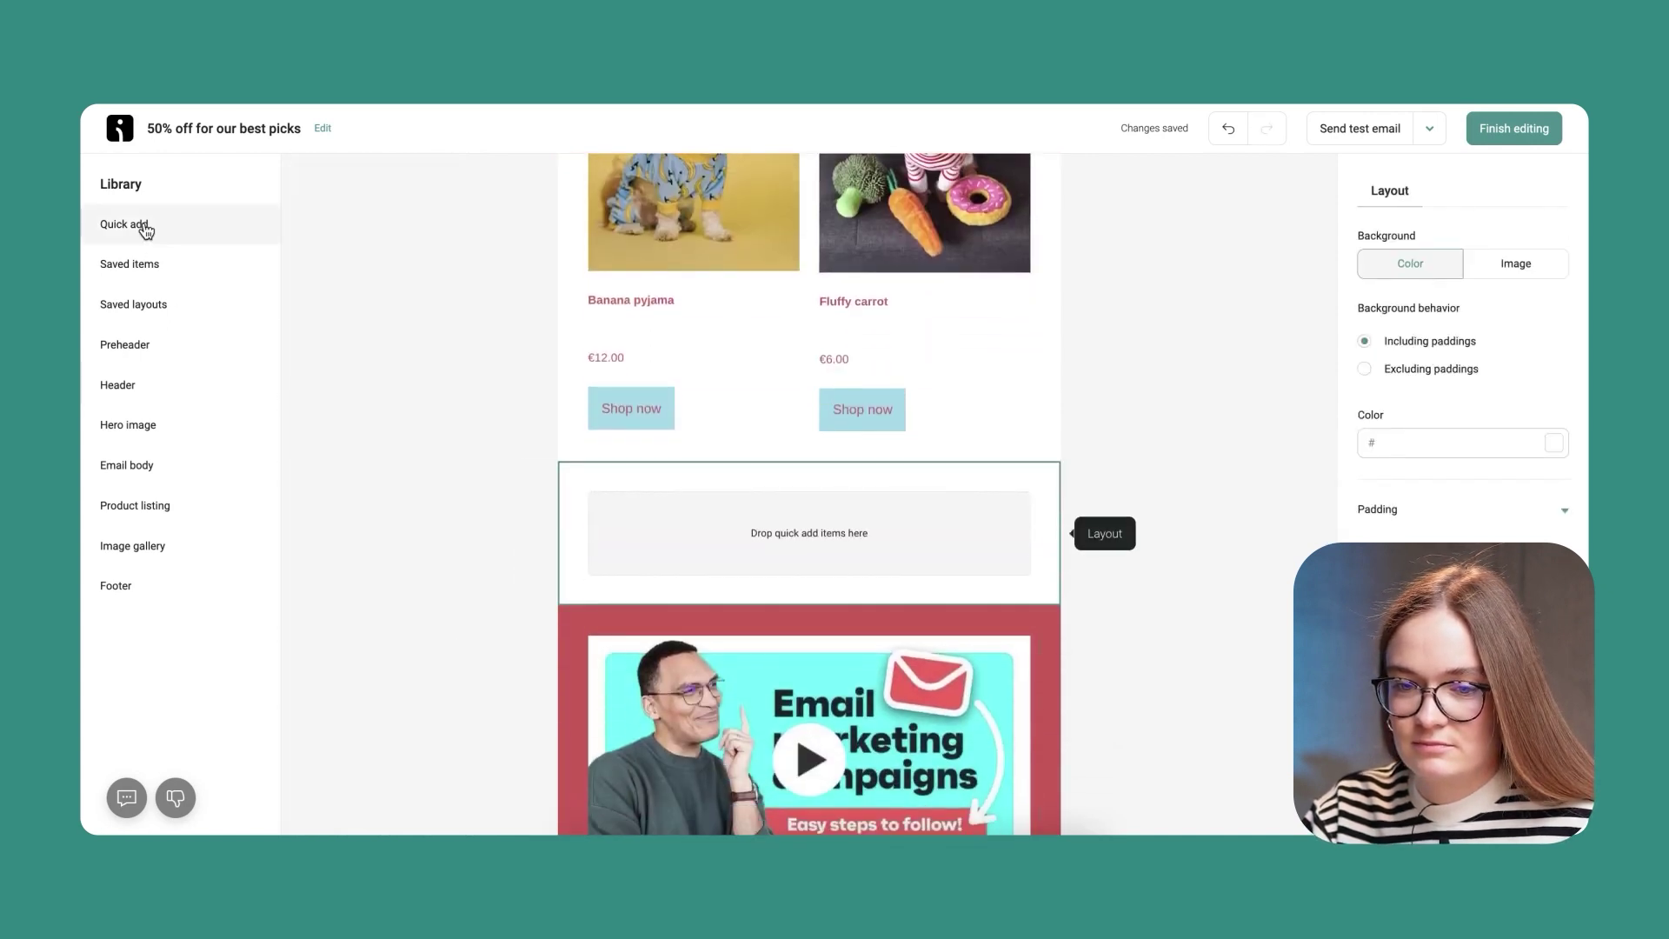
click(142, 228)
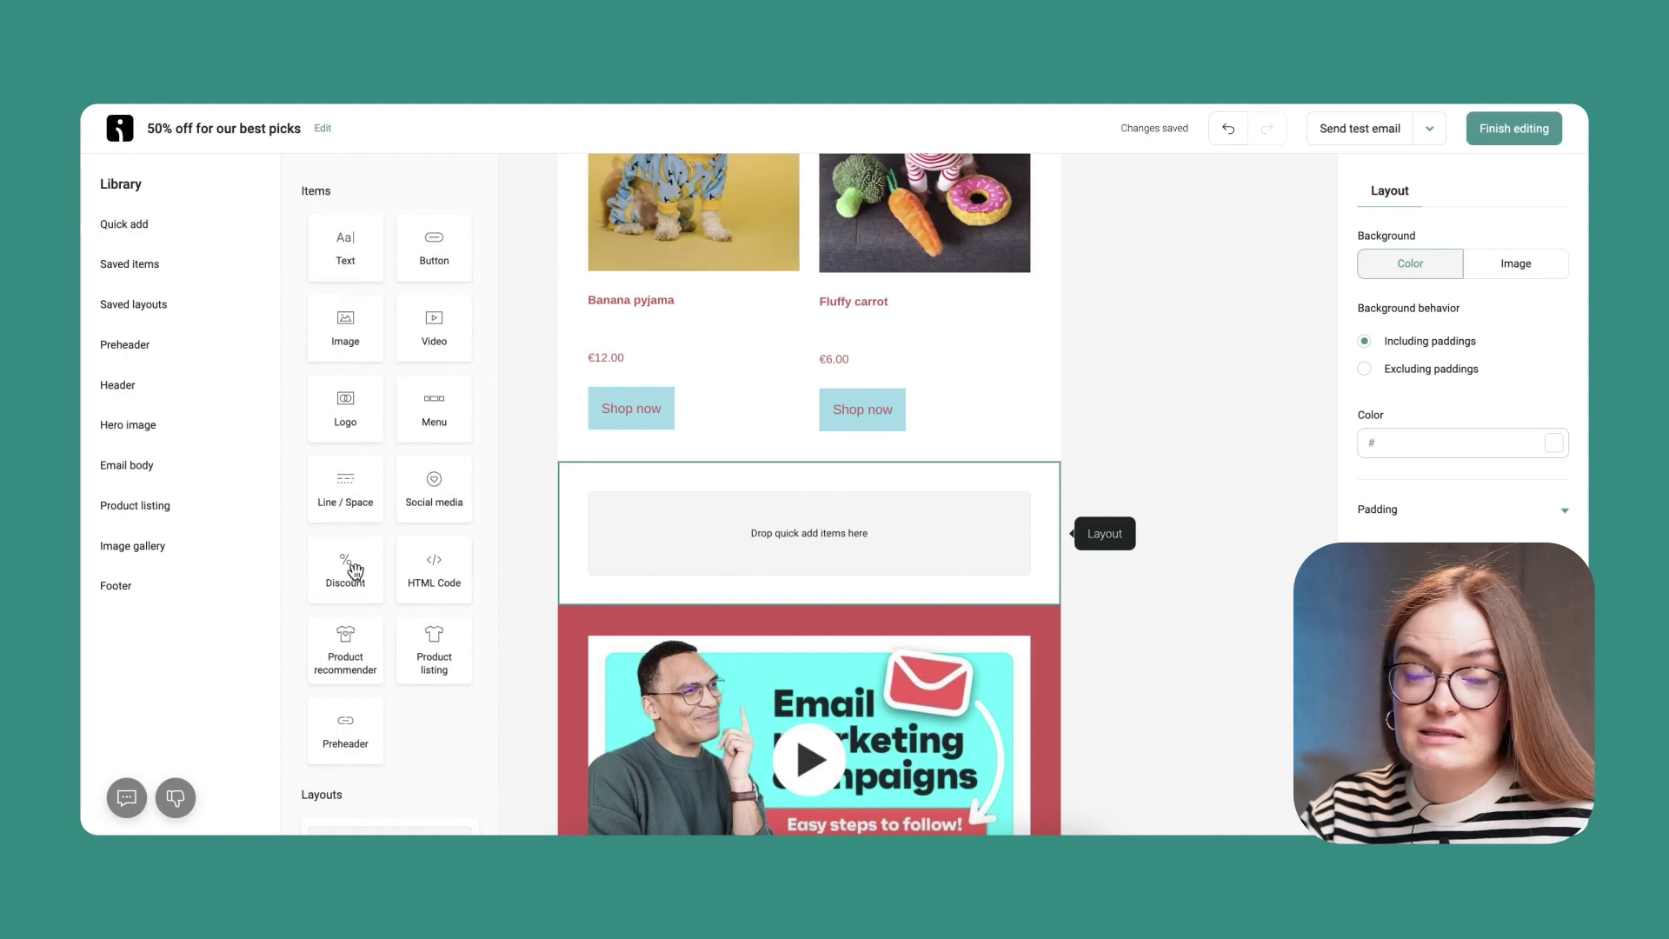
drag(355, 571, 711, 554)
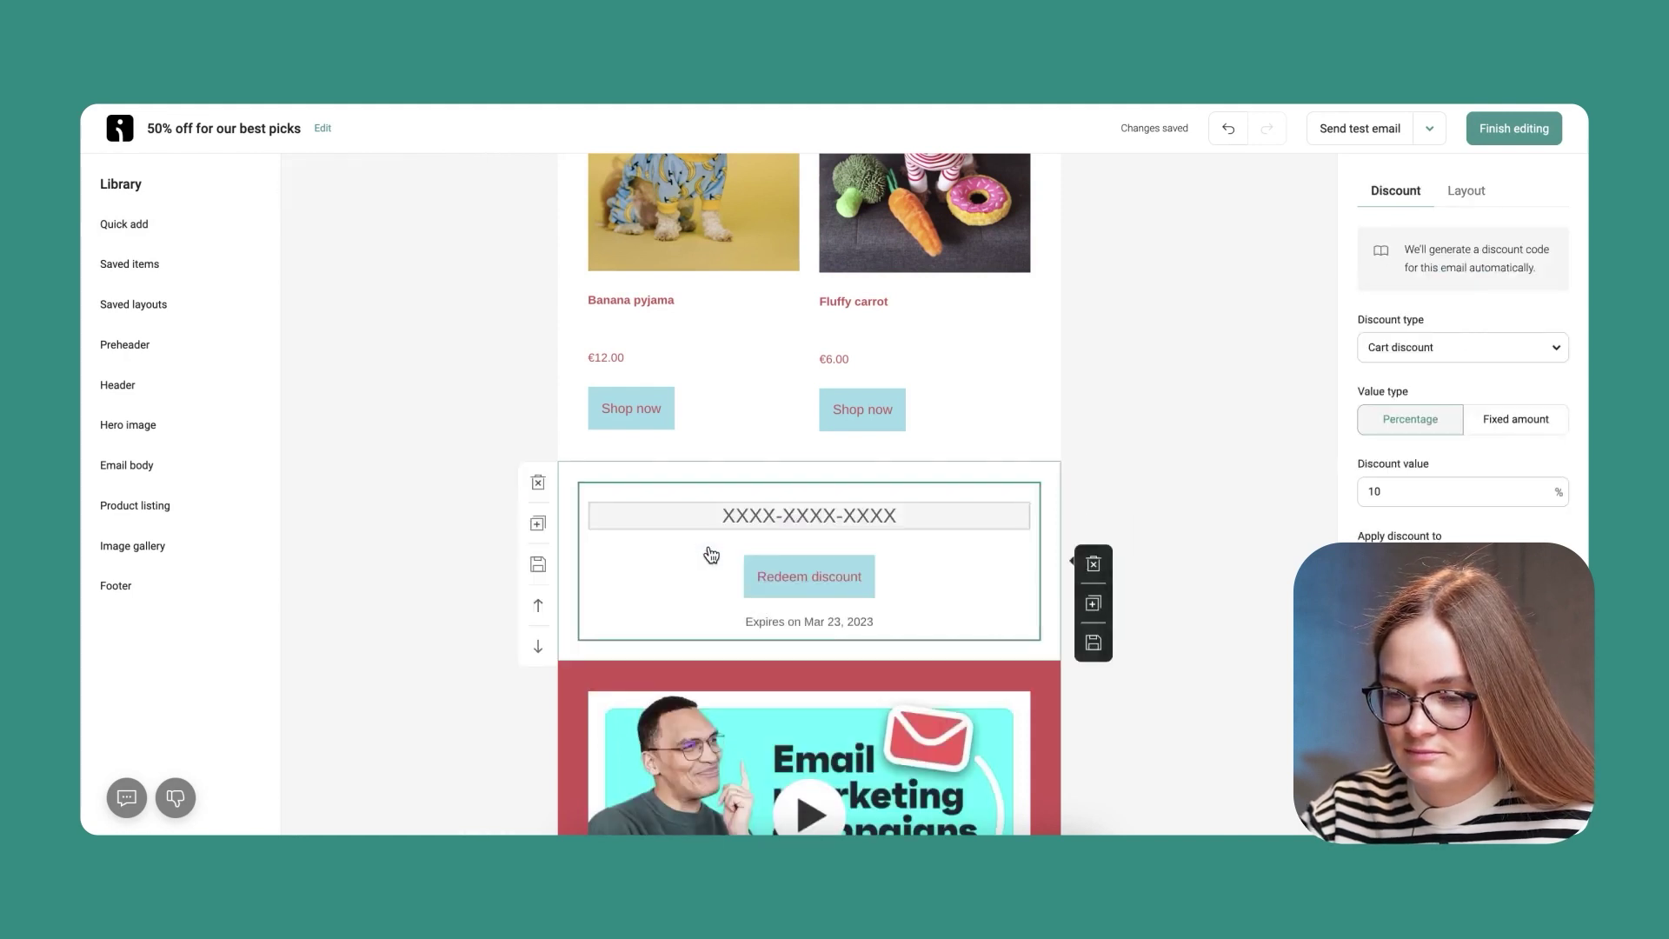
- Set the discount layout's background to the light blue from the saved colors and select the discount item
click(1051, 483)
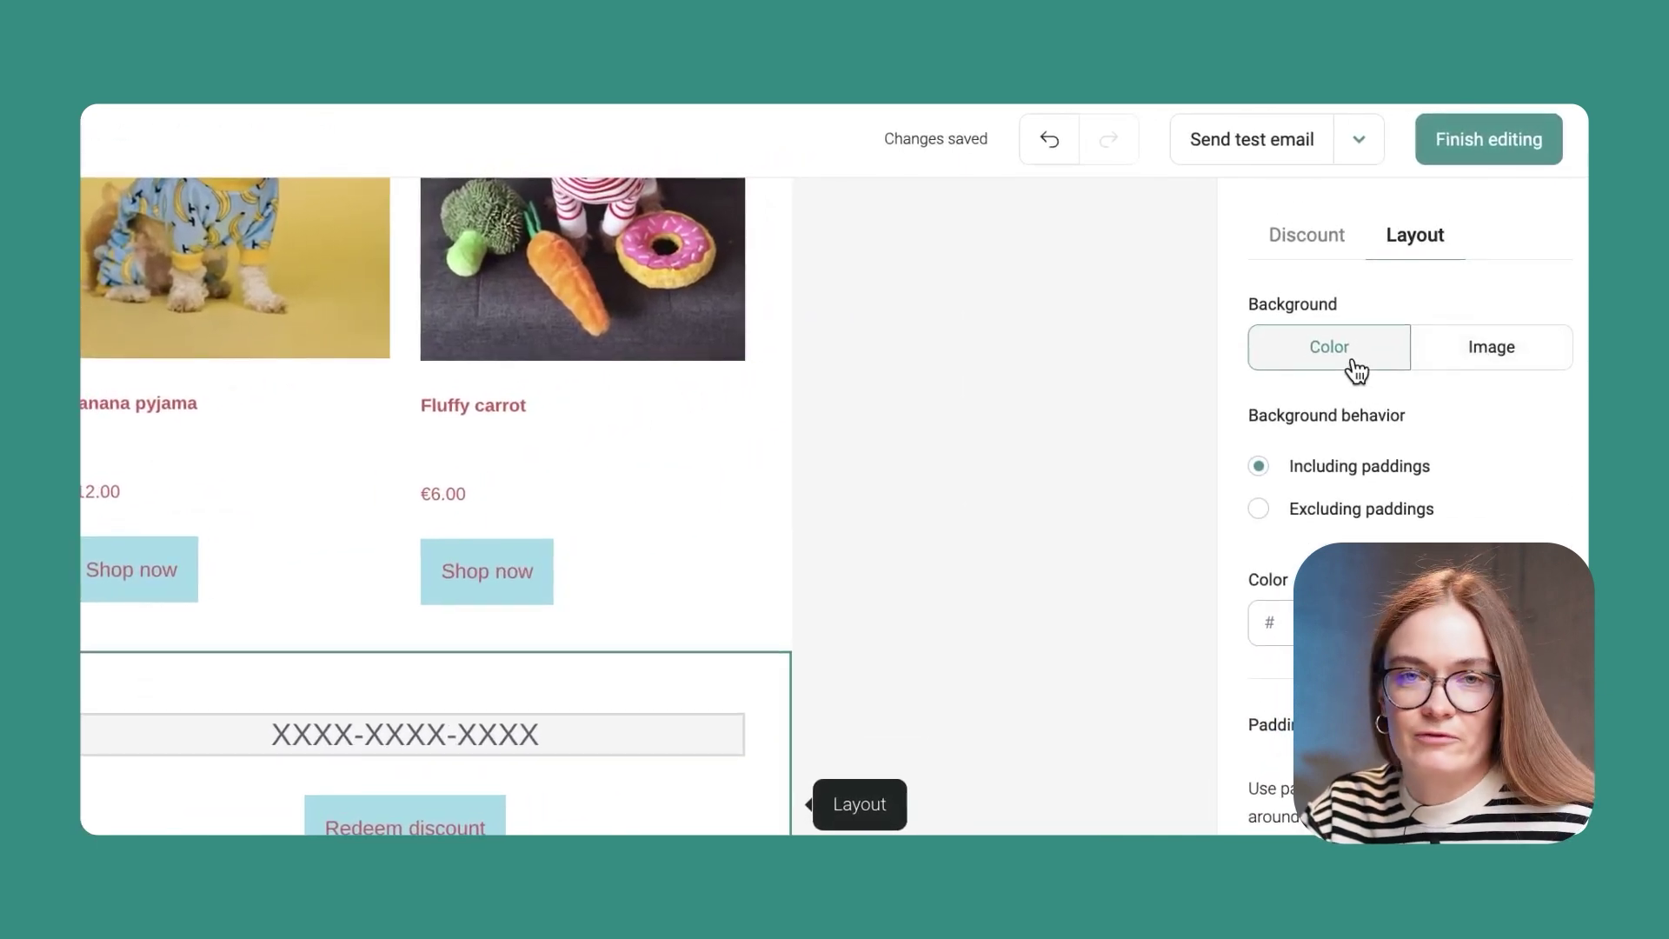
click(1391, 622)
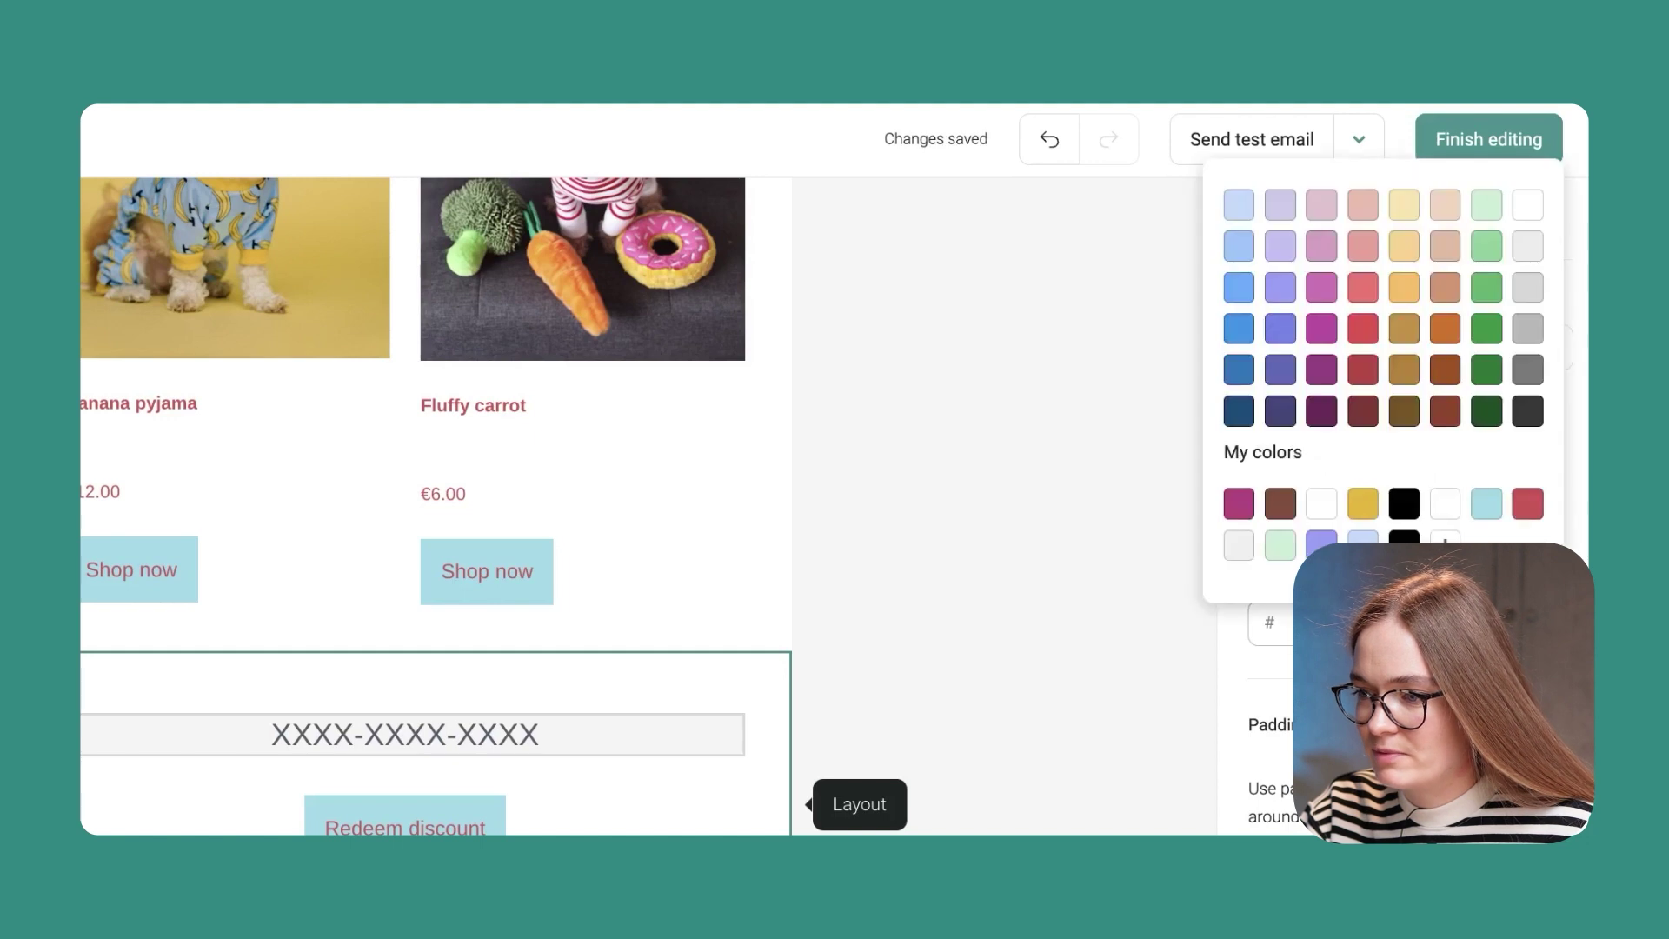
click(1492, 505)
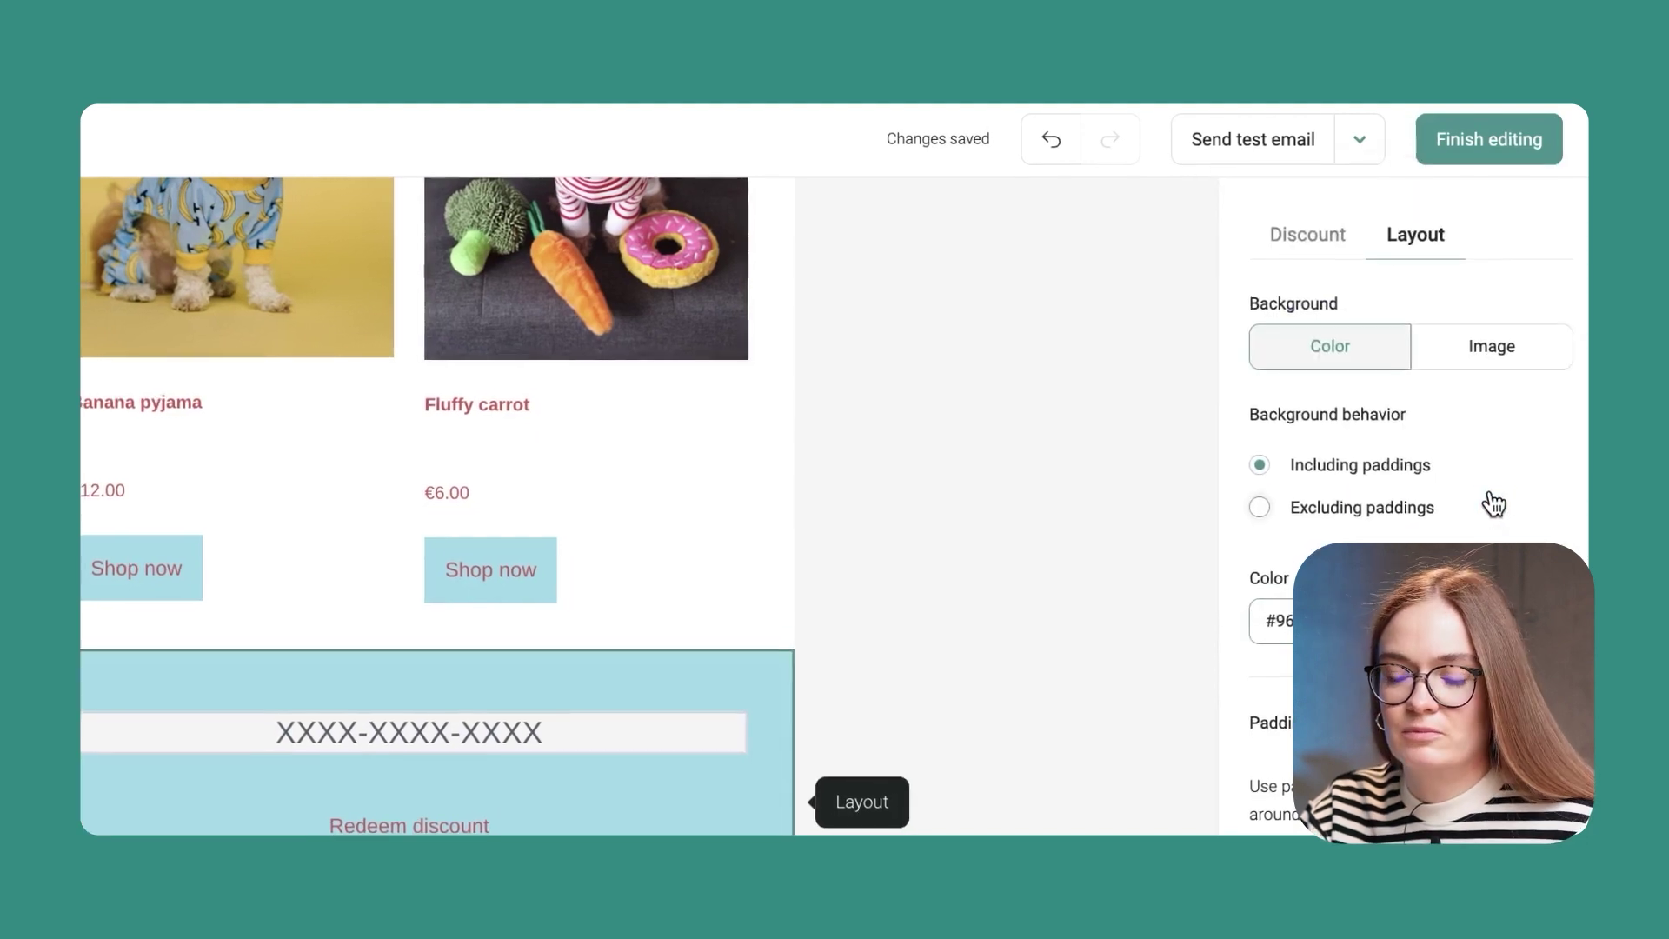
click(626, 729)
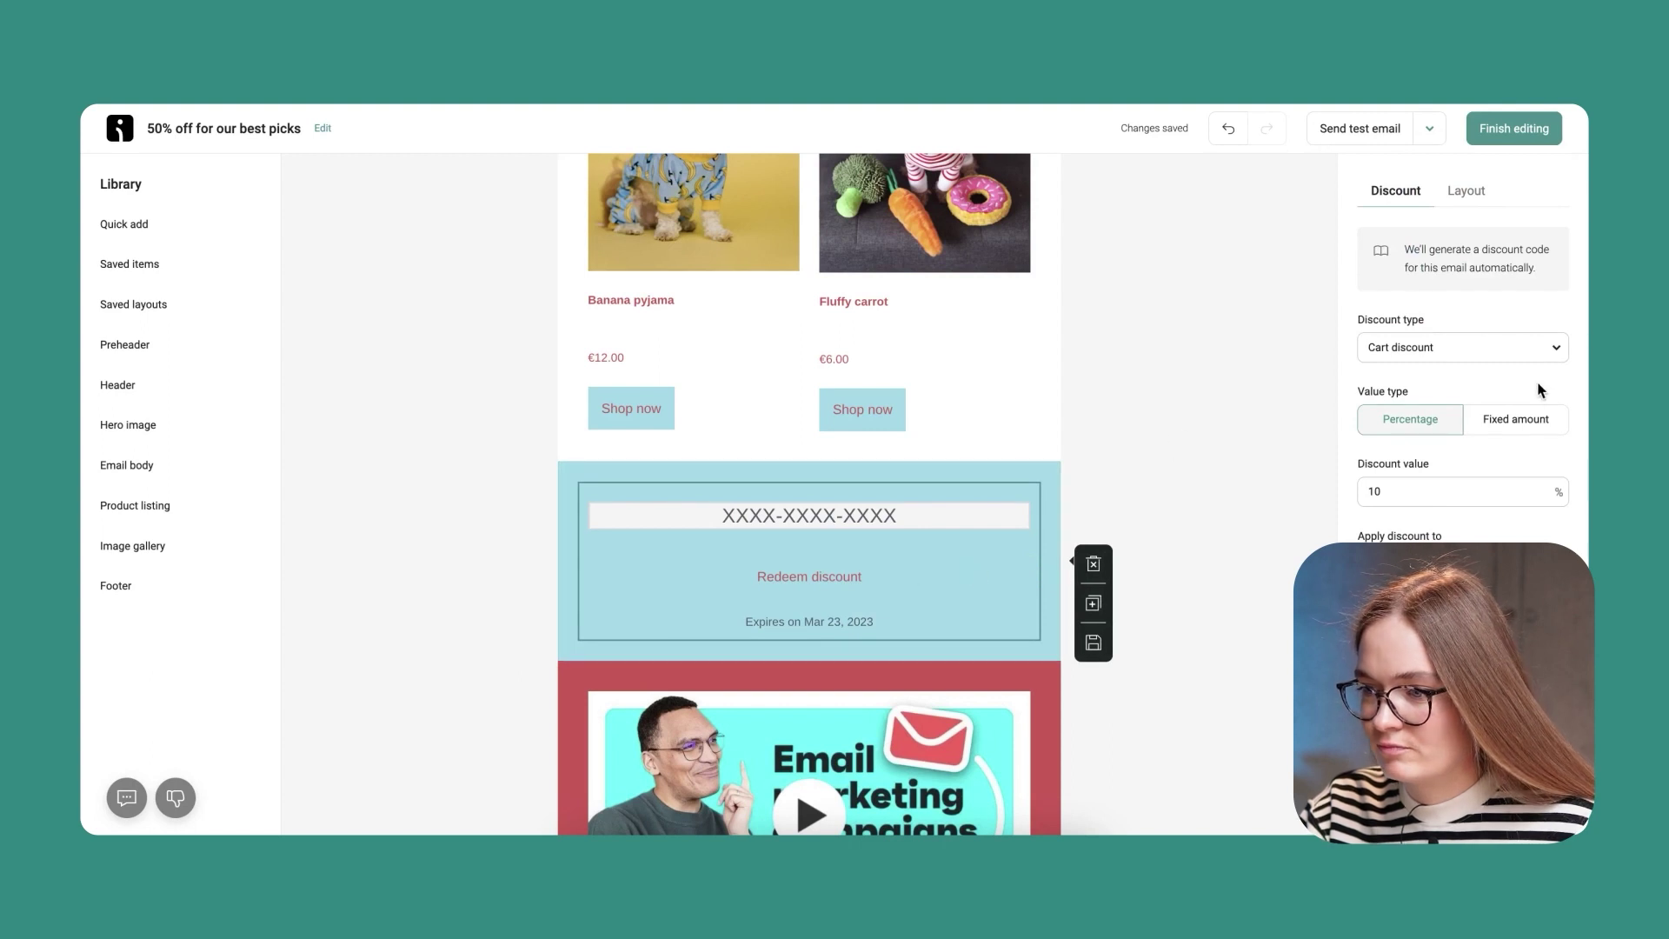
- Restyle the discount item's "Redeem discount" button as a red button with white text and a white border
scroll(1469, 523, down, 3)
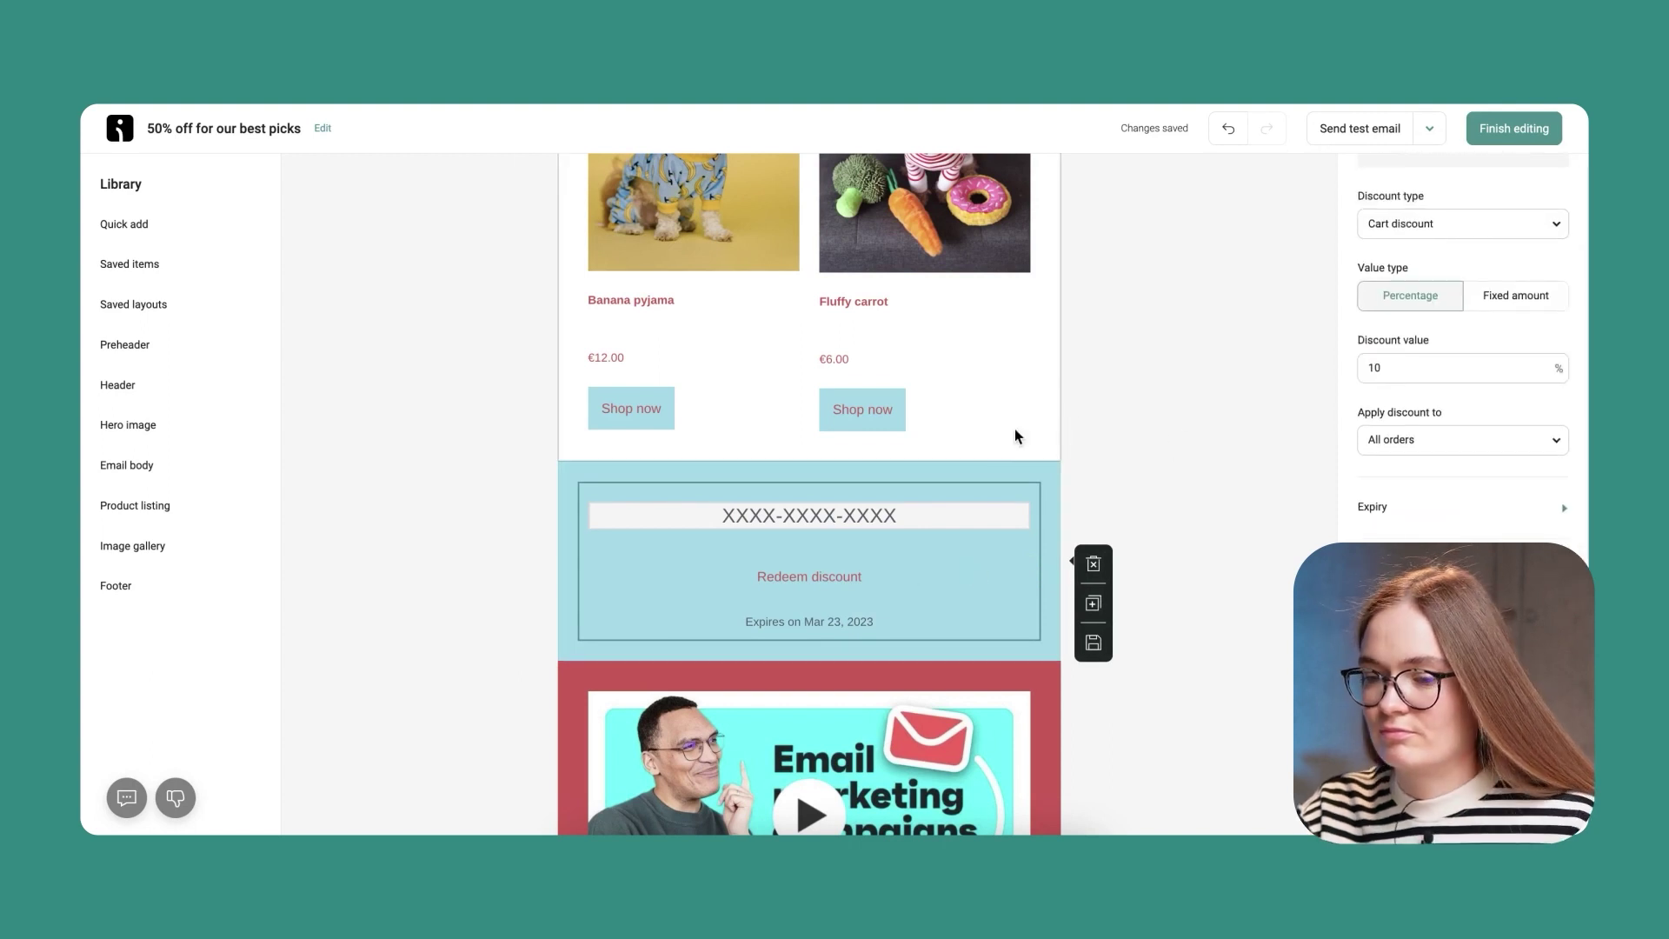
mouse_move(782, 578)
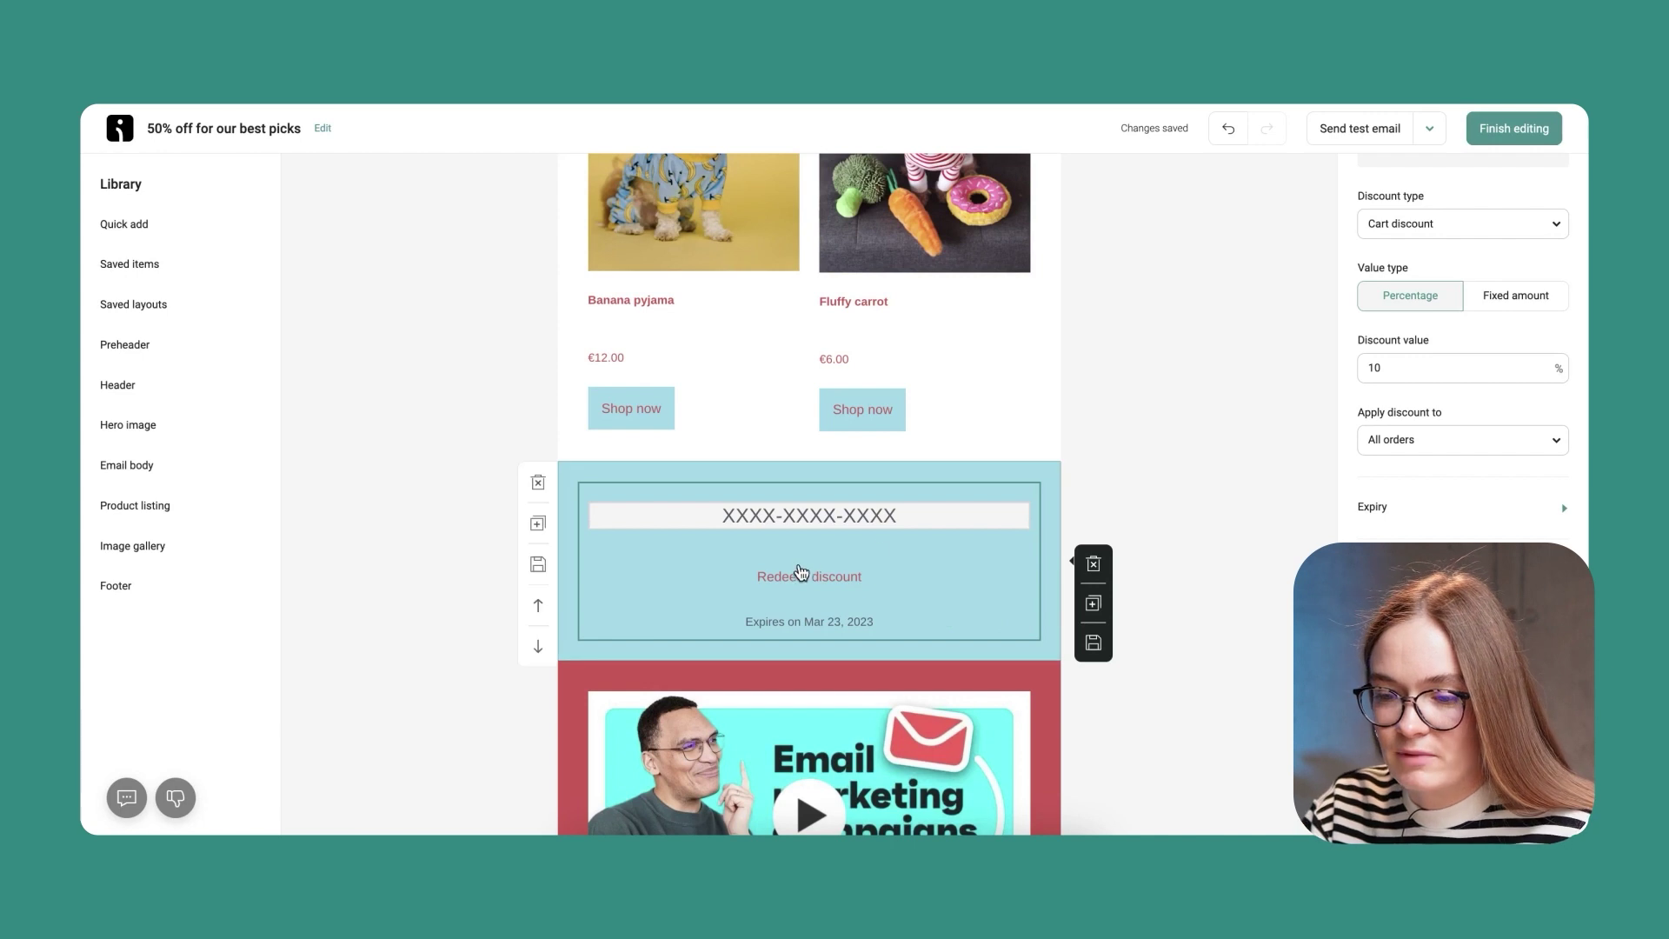
scroll(773, 597, down, 1)
scroll(1469, 522, down, 5)
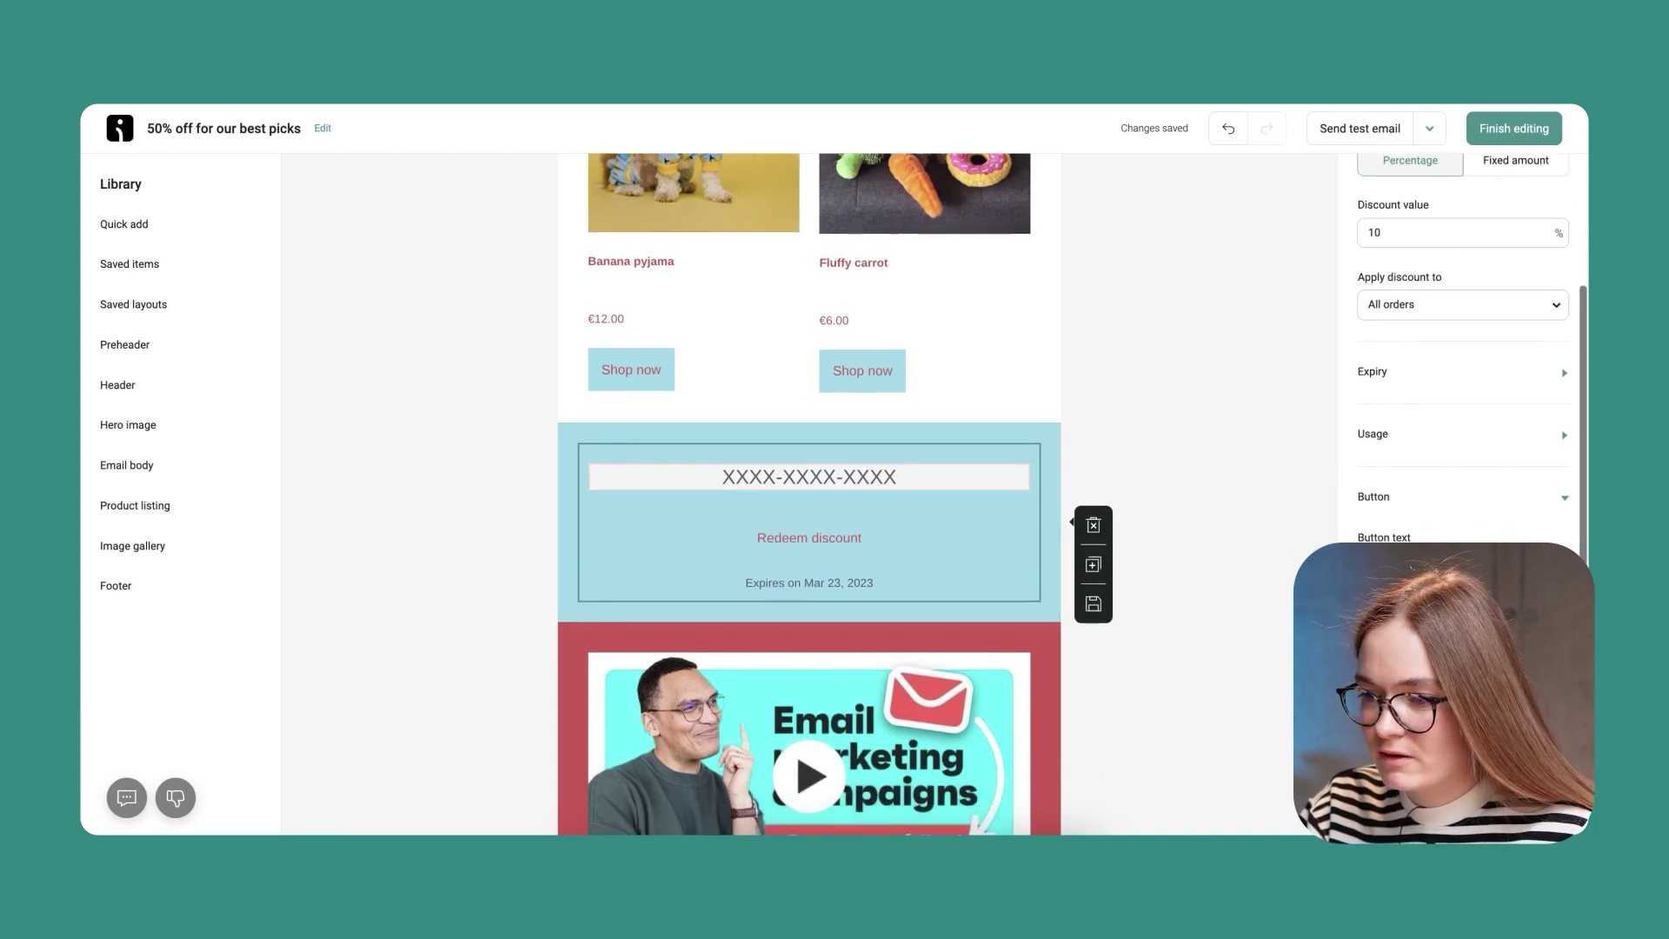
scroll(1463, 365, down, 3)
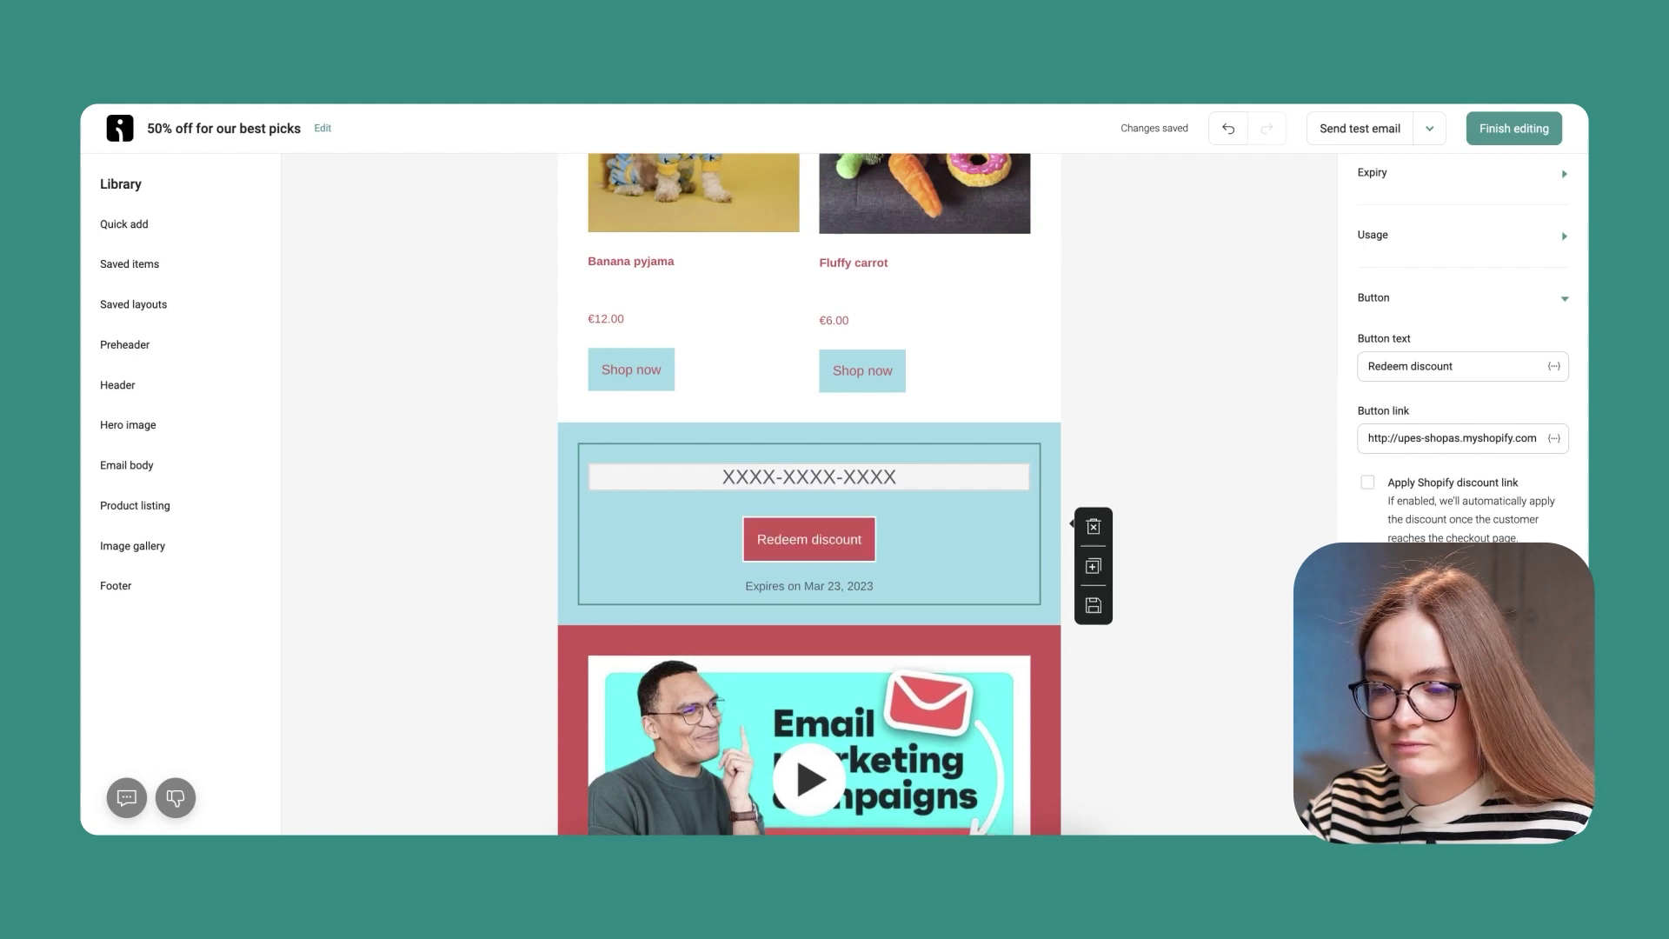
click(1188, 407)
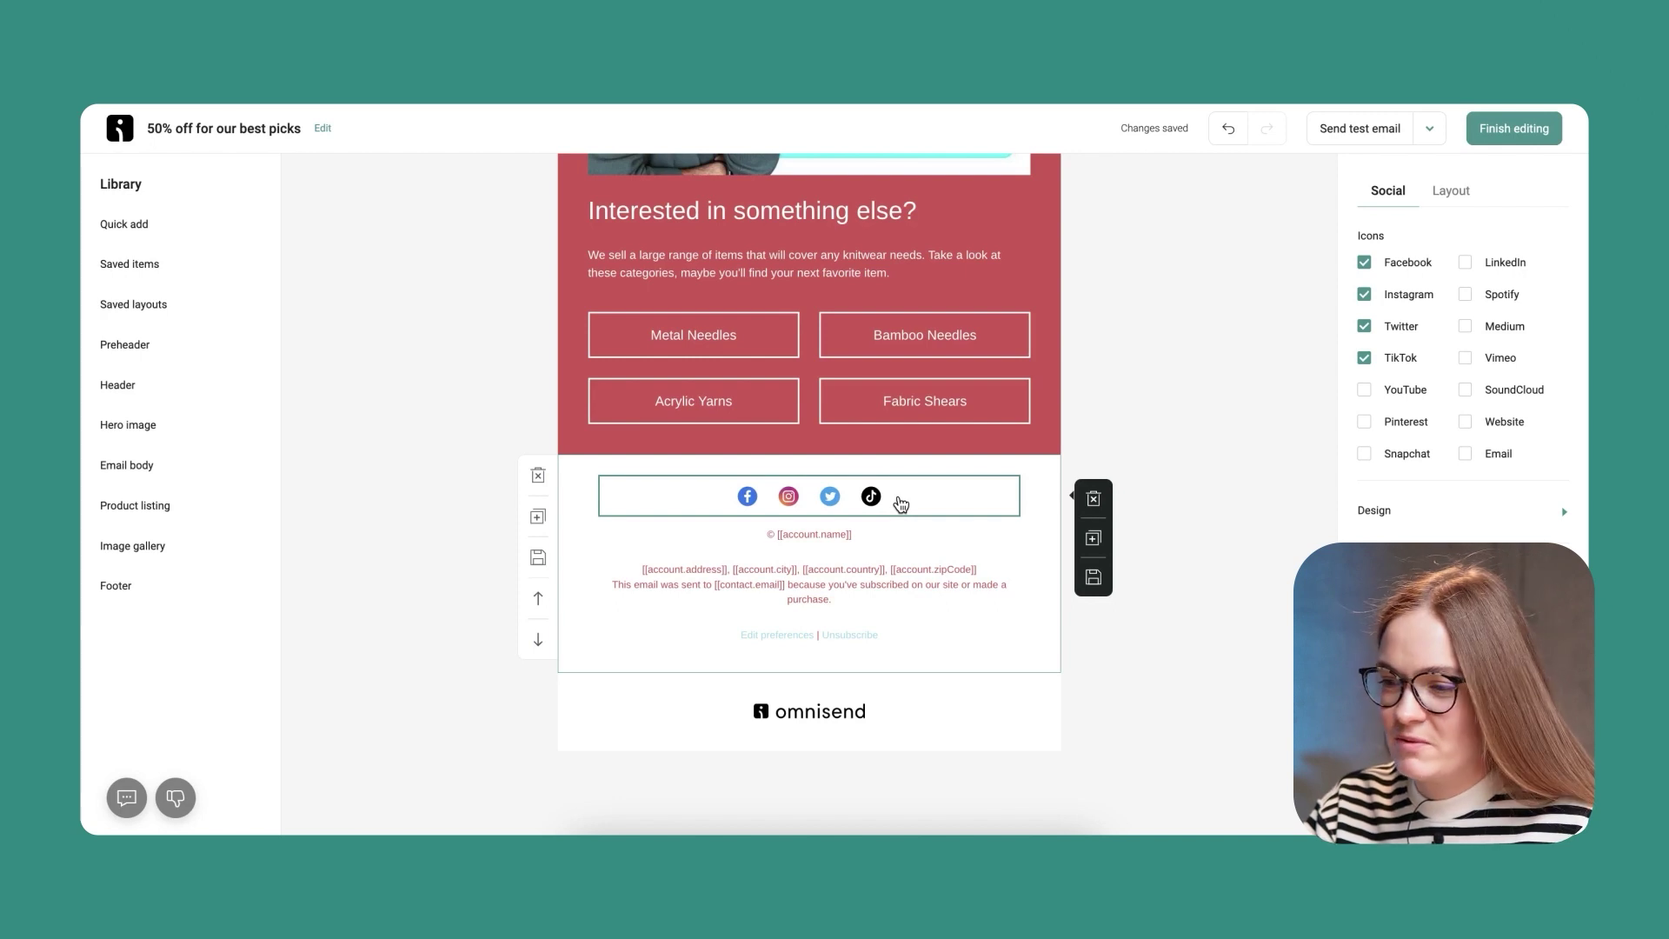
- Remove TikTok and Twitter from the footer's social icons and color the remaining icons with the saved light blue
click(1363, 358)
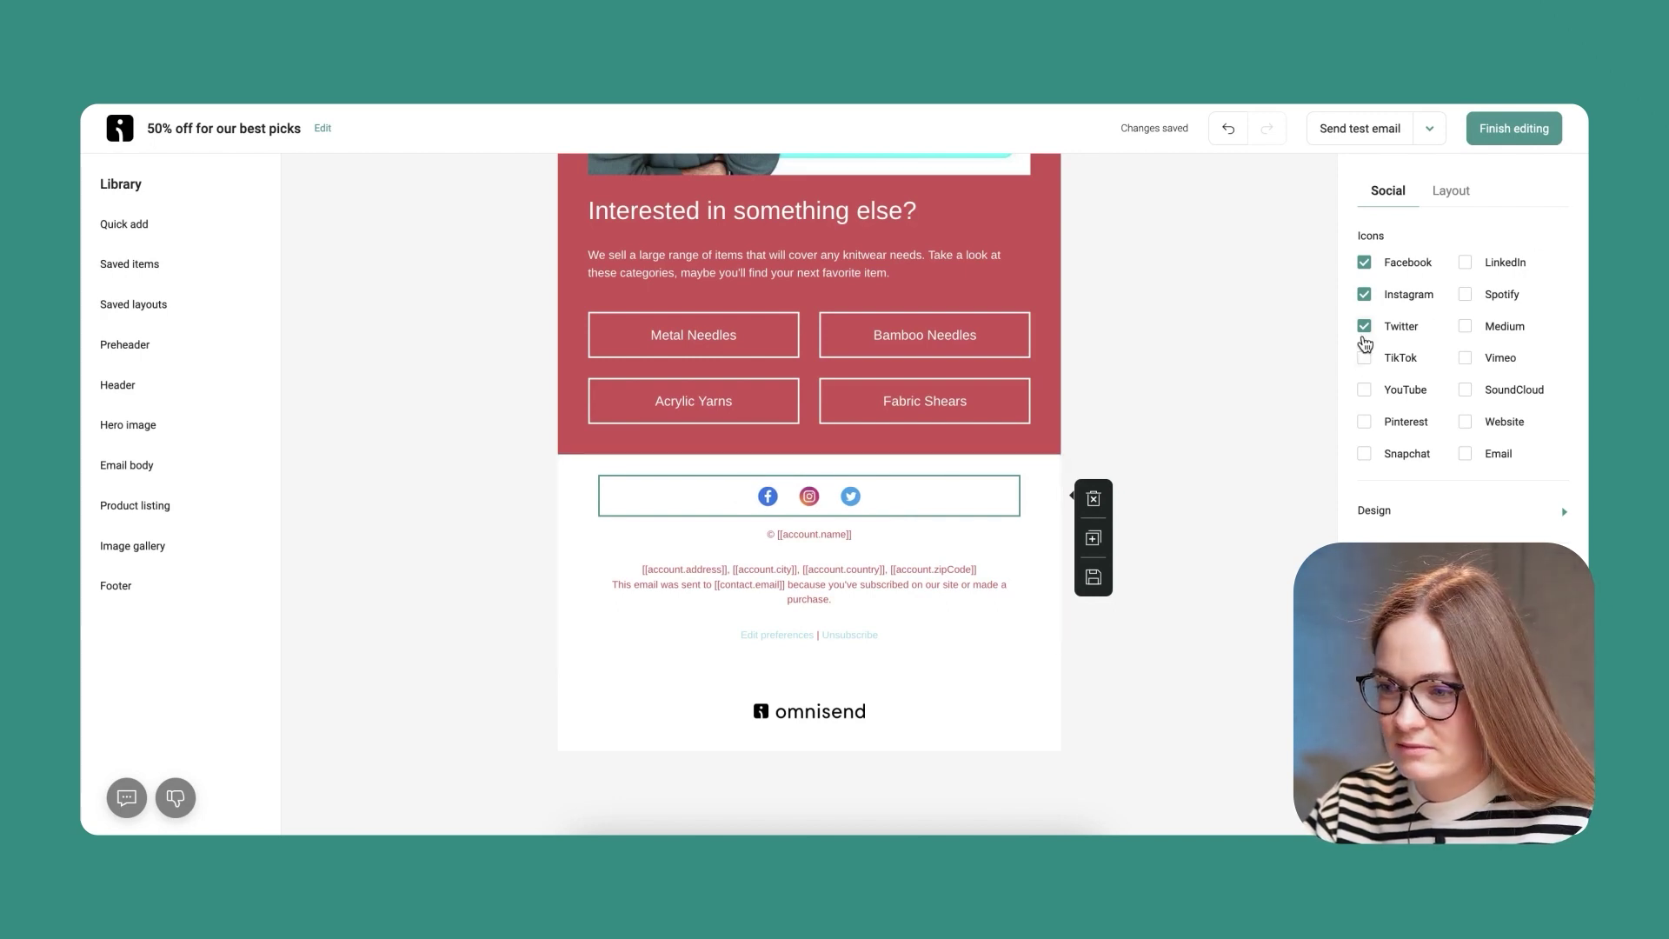
click(1364, 329)
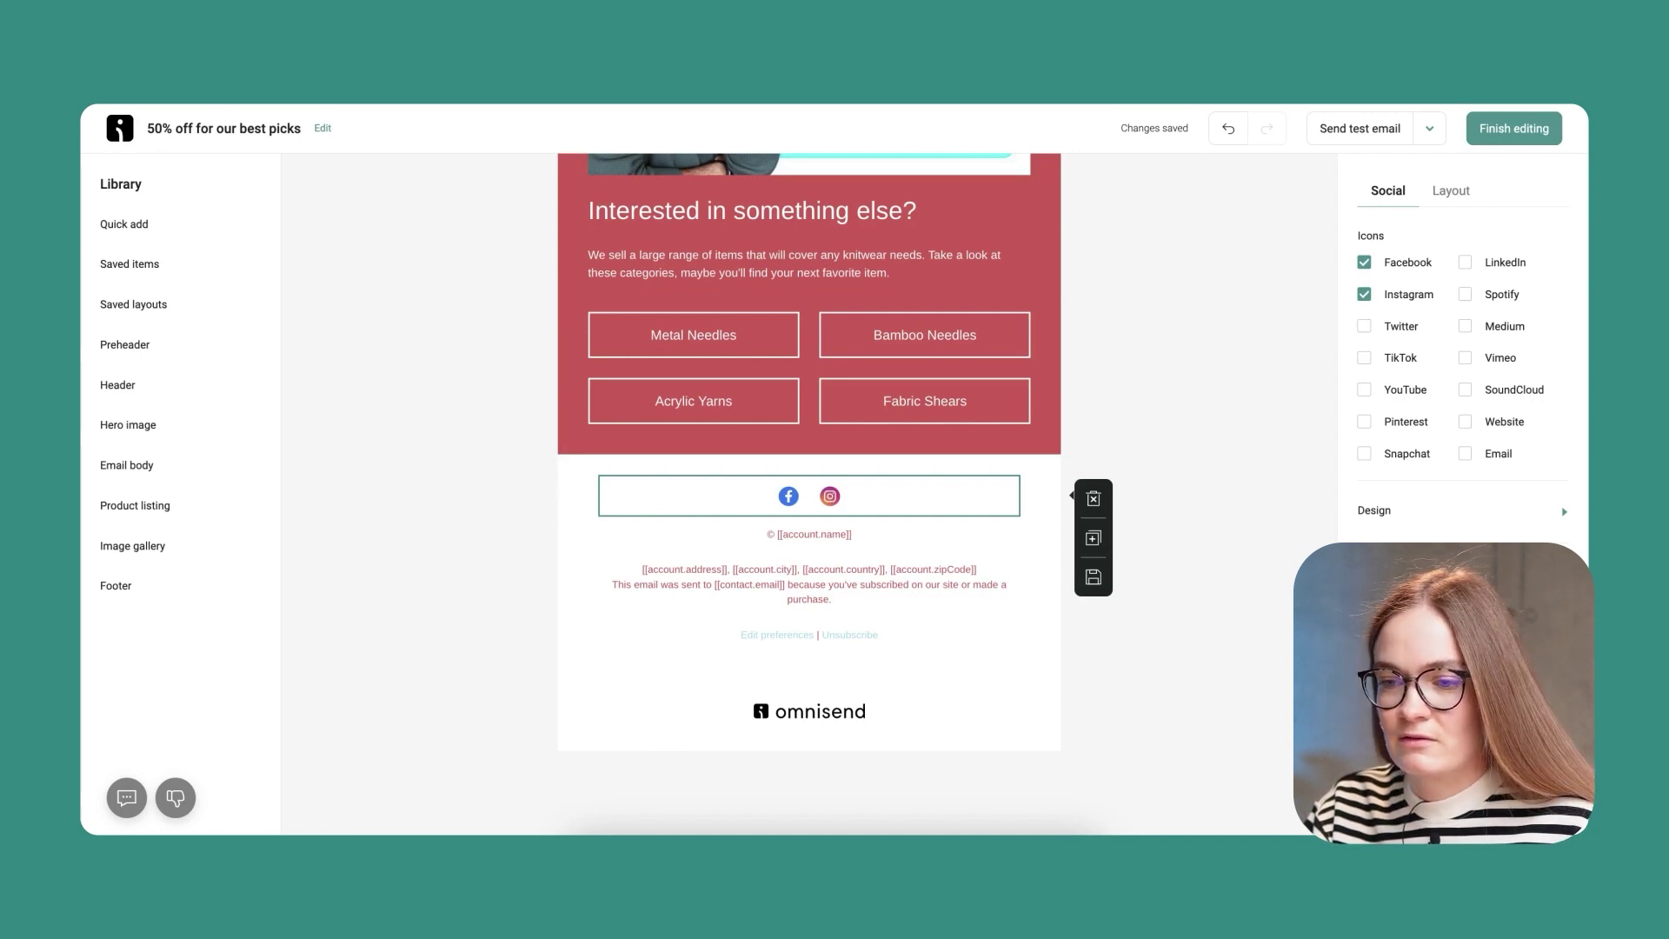
scroll(1489, 540, down, 3)
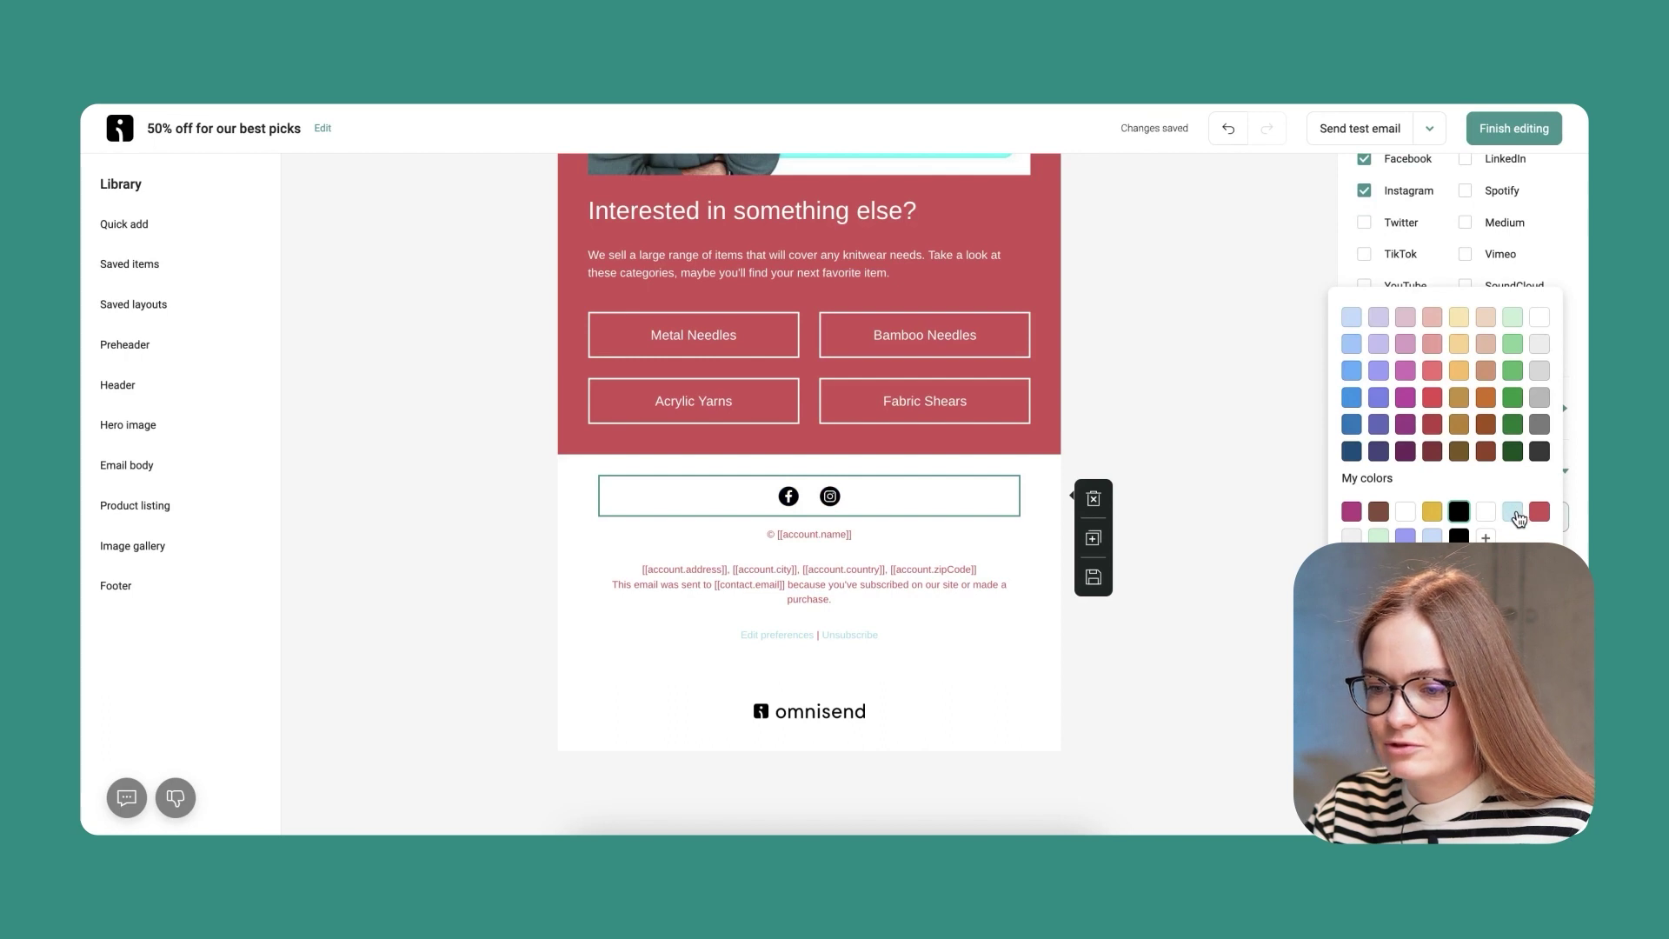
click(1513, 513)
click(1198, 381)
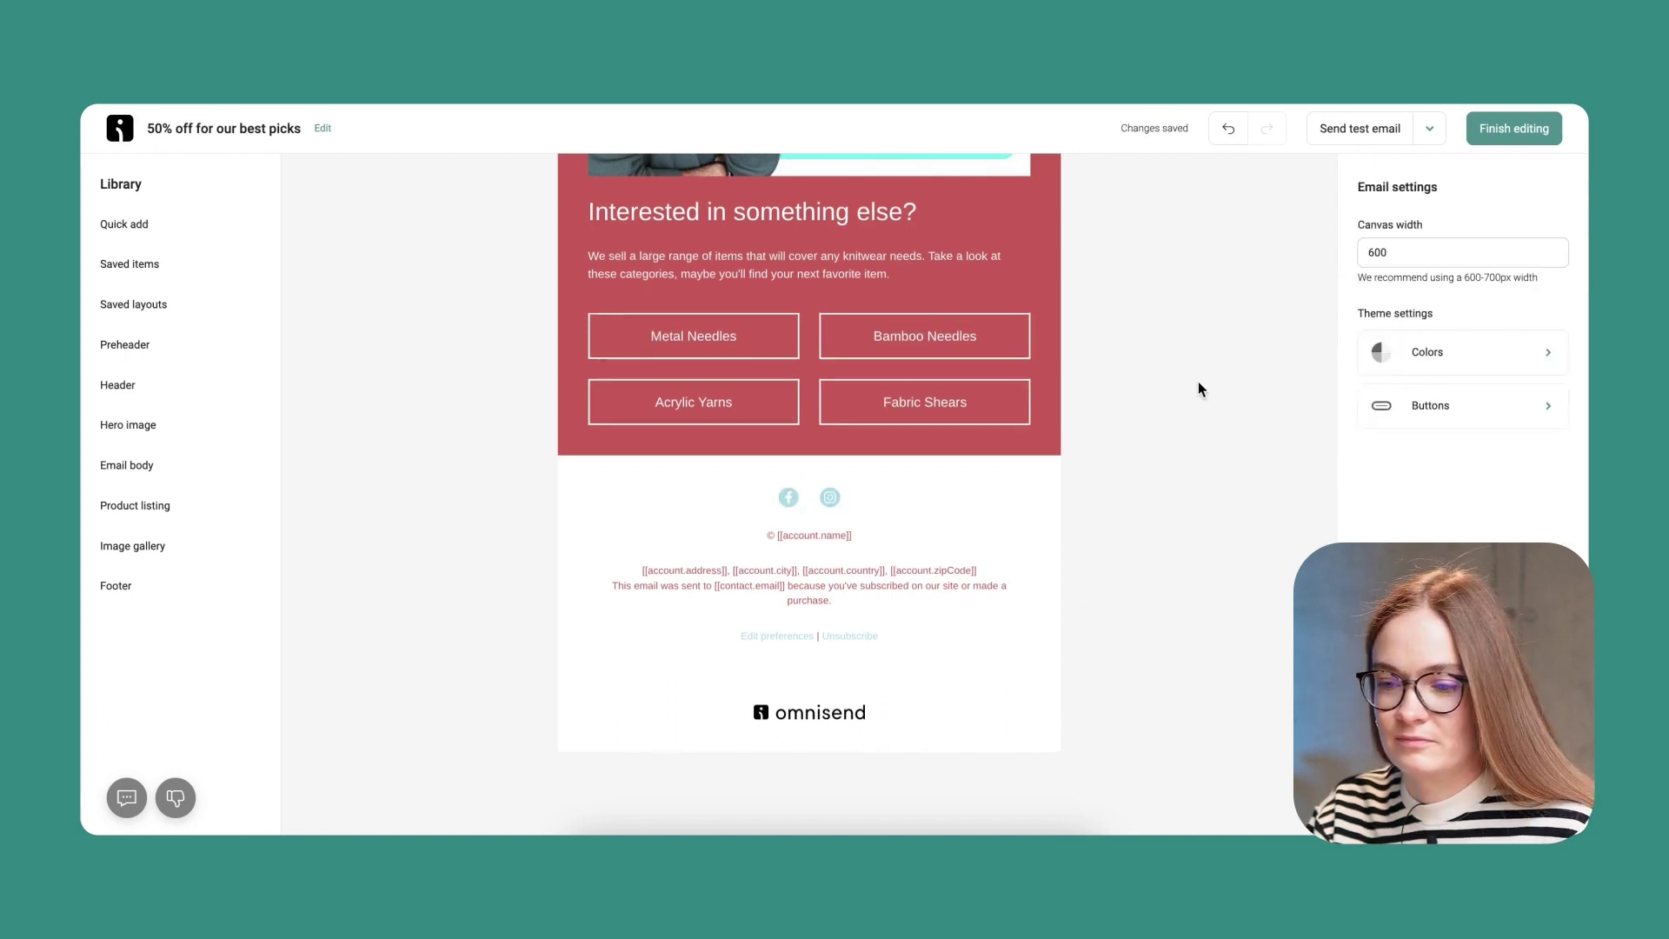
- Insert the Preheader Right layout at the very top of the email, above the logo
scroll(1198, 381, up, 6)
scroll(1198, 384, up, 15)
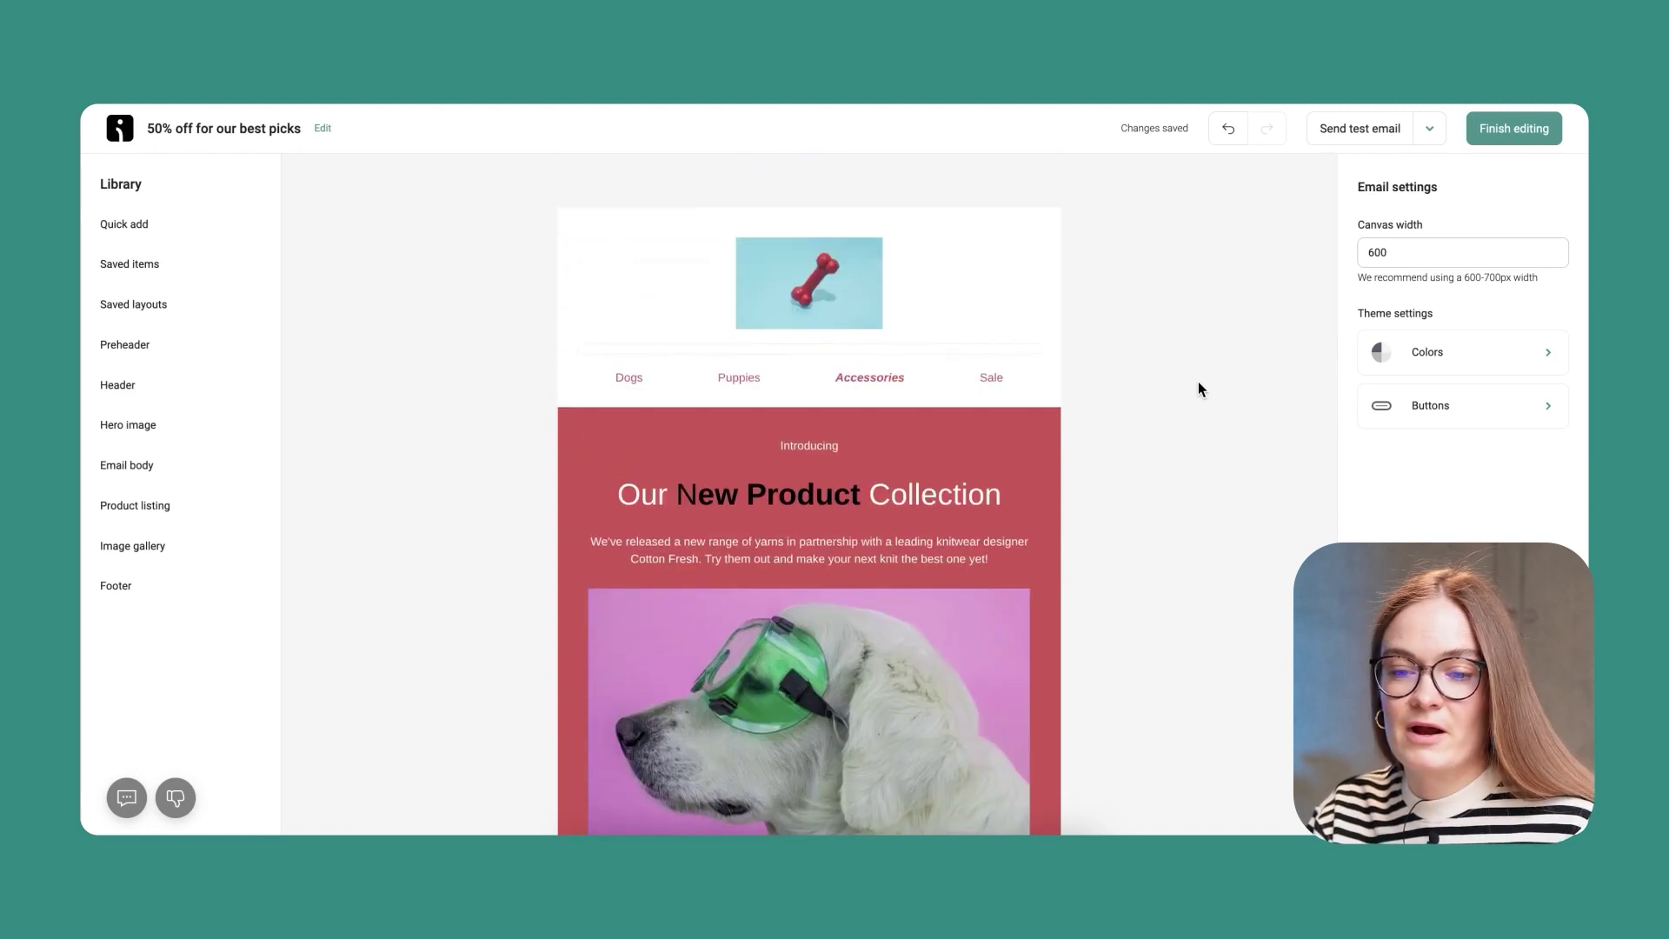
scroll(1198, 388, down, 1)
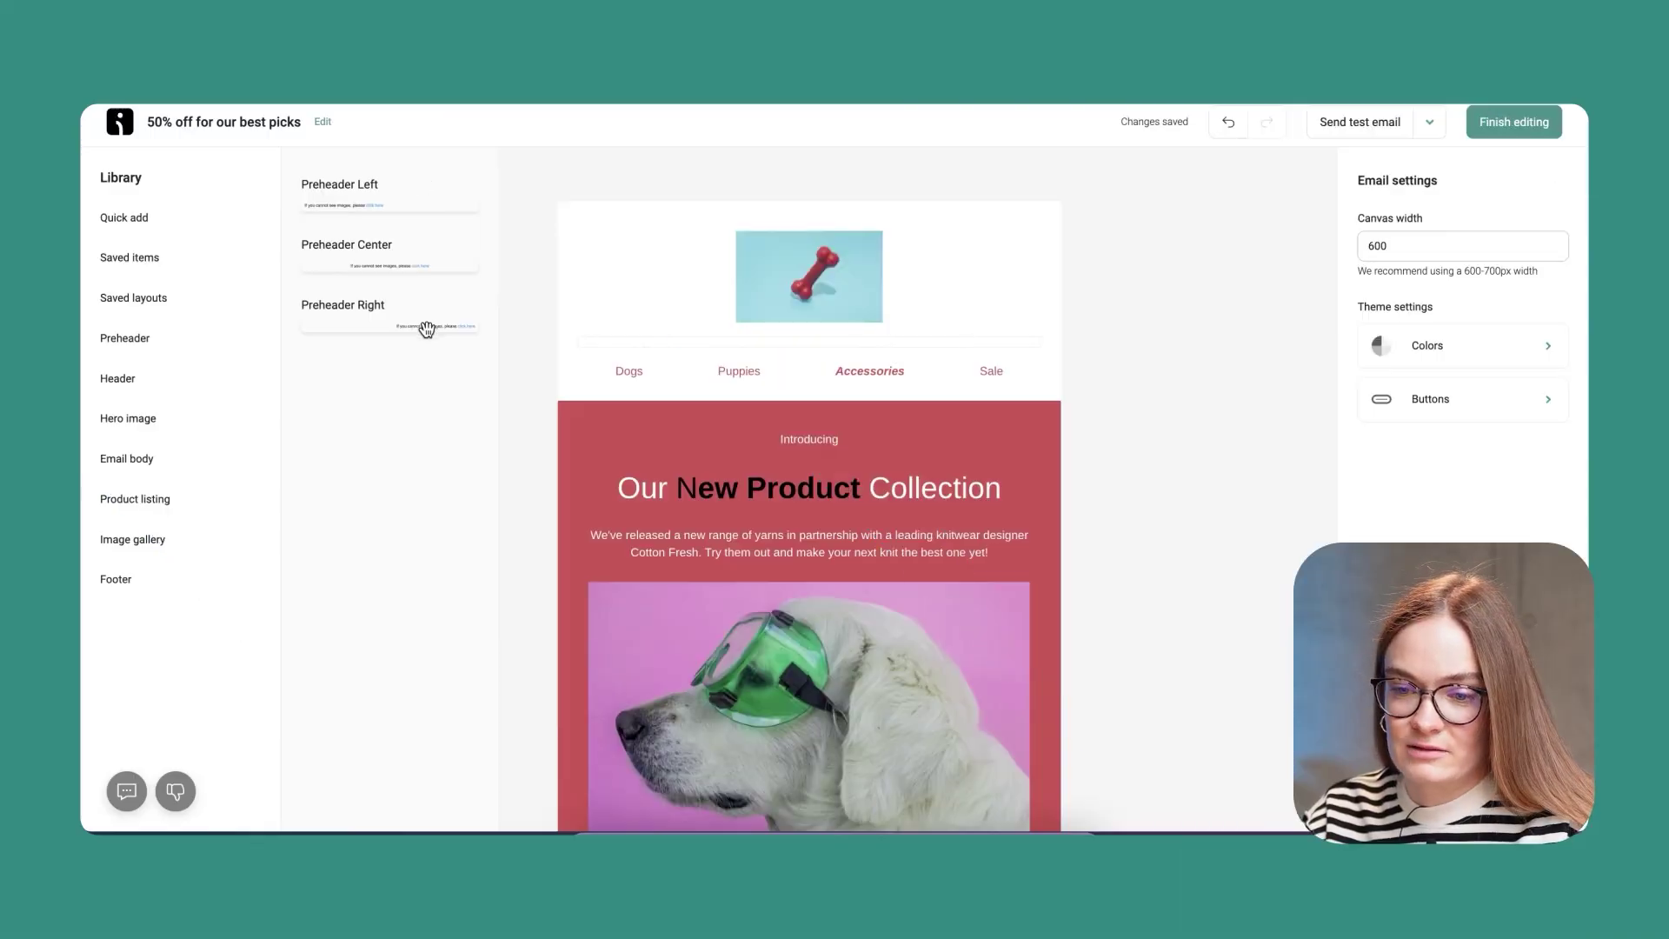
drag(426, 330, 783, 221)
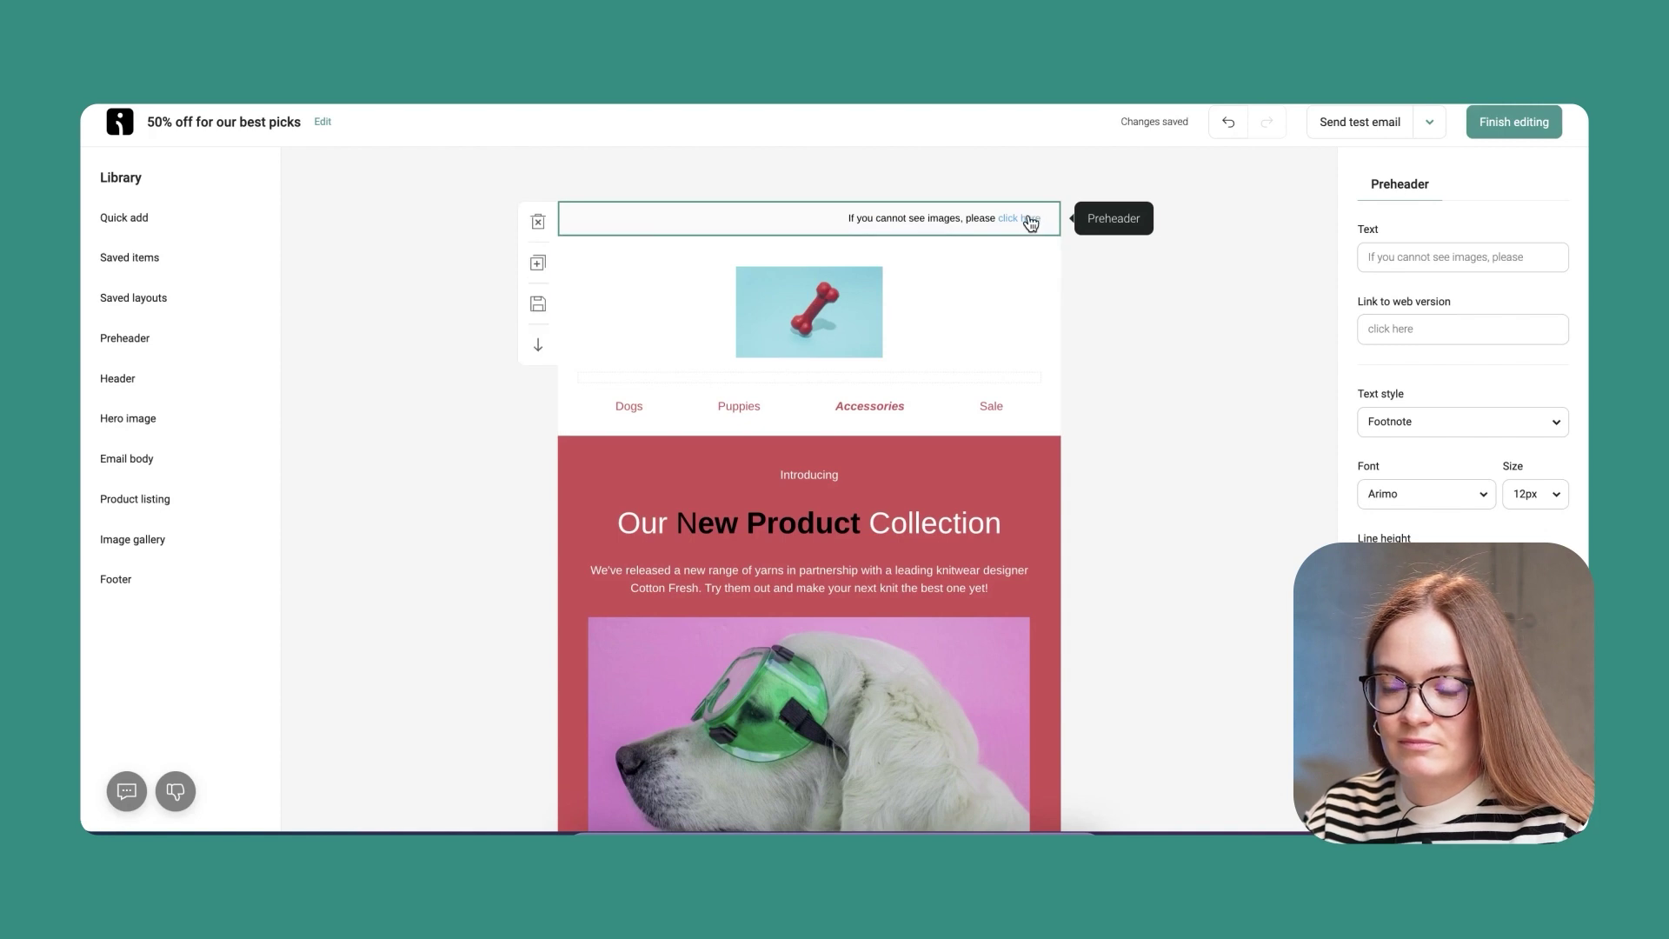
scroll(363, 503, down, 3)
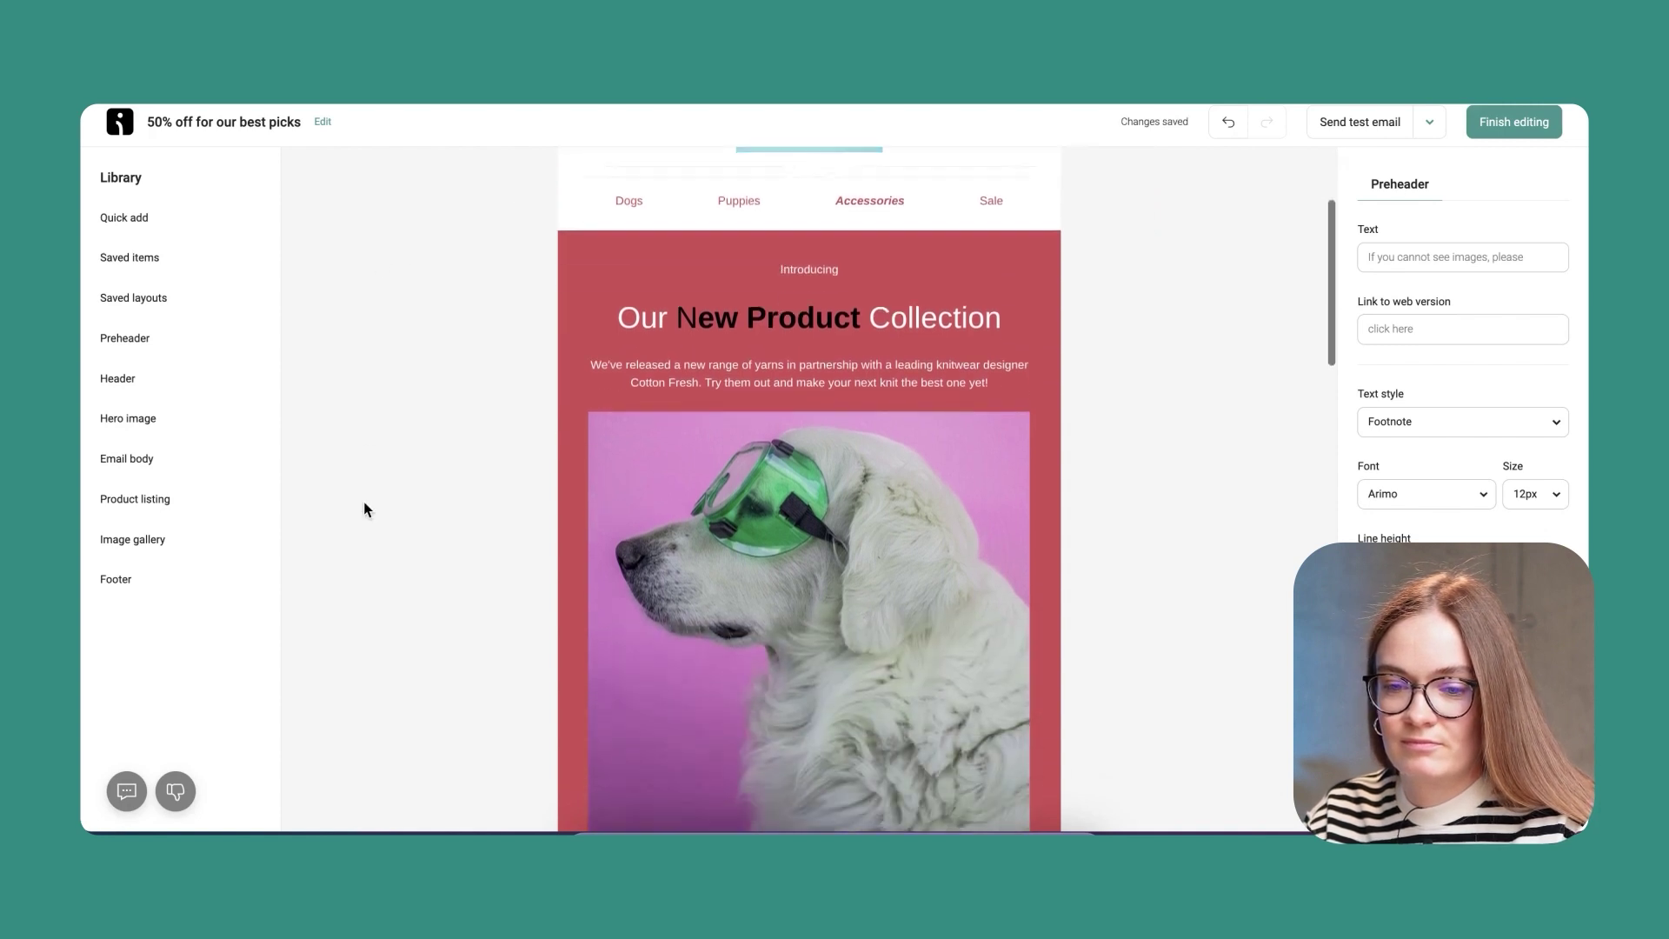
scroll(363, 502, up, 3)
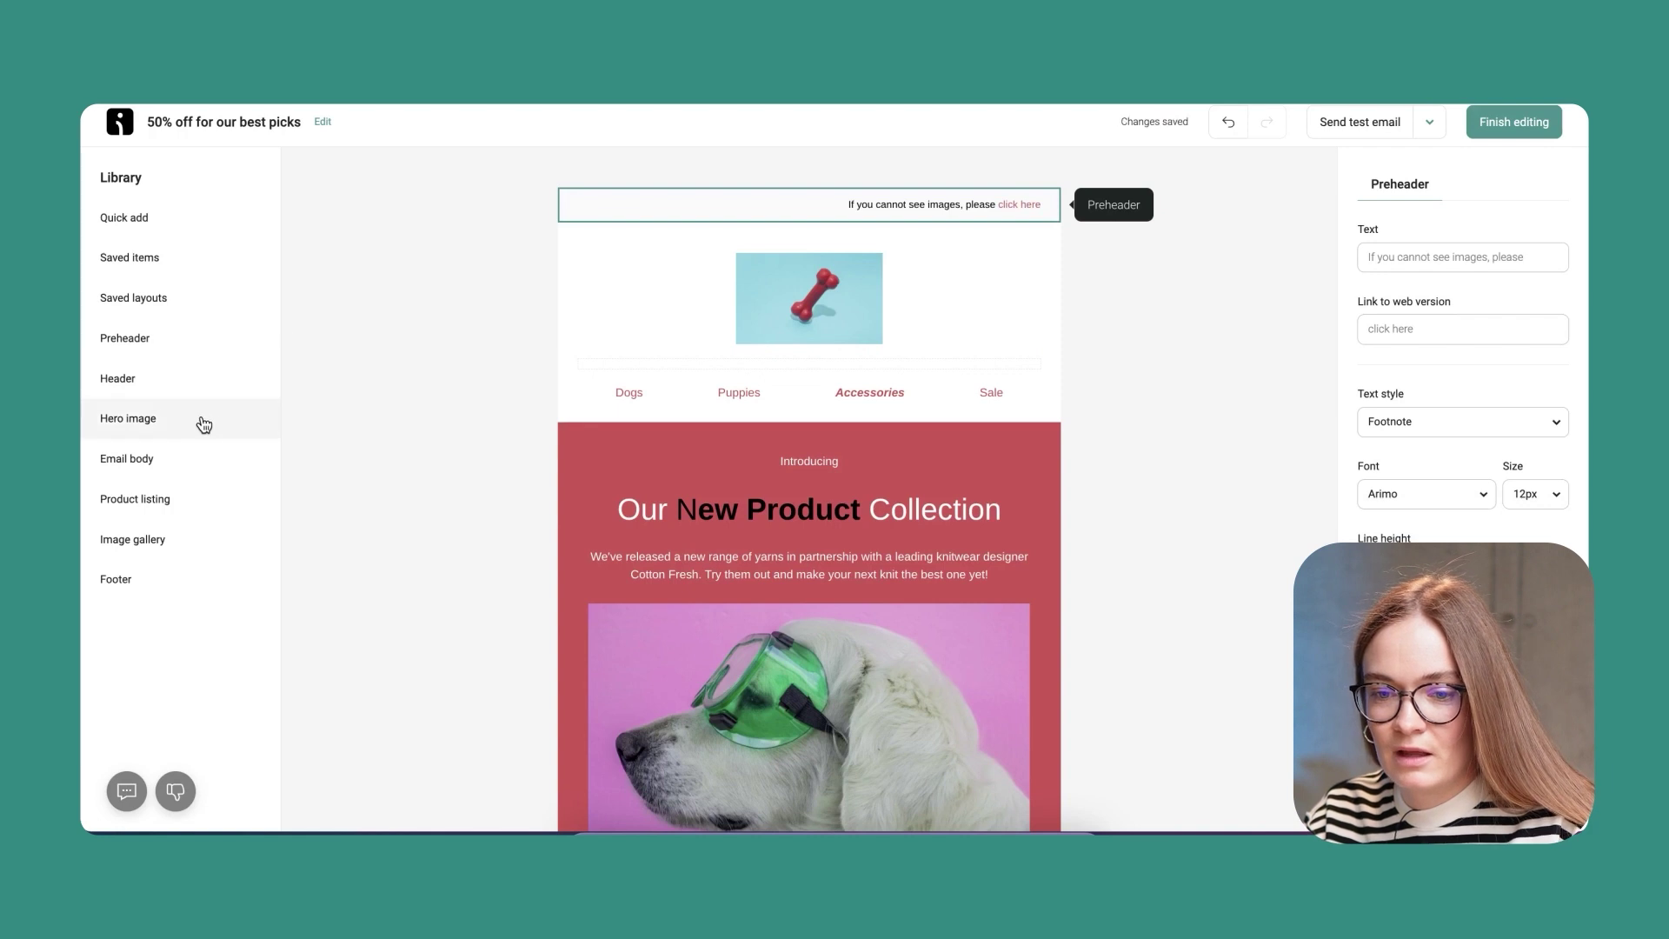
- Insert the "Title, Paragraph & Button 1" email body layout between the header menu and the red product section
click(198, 385)
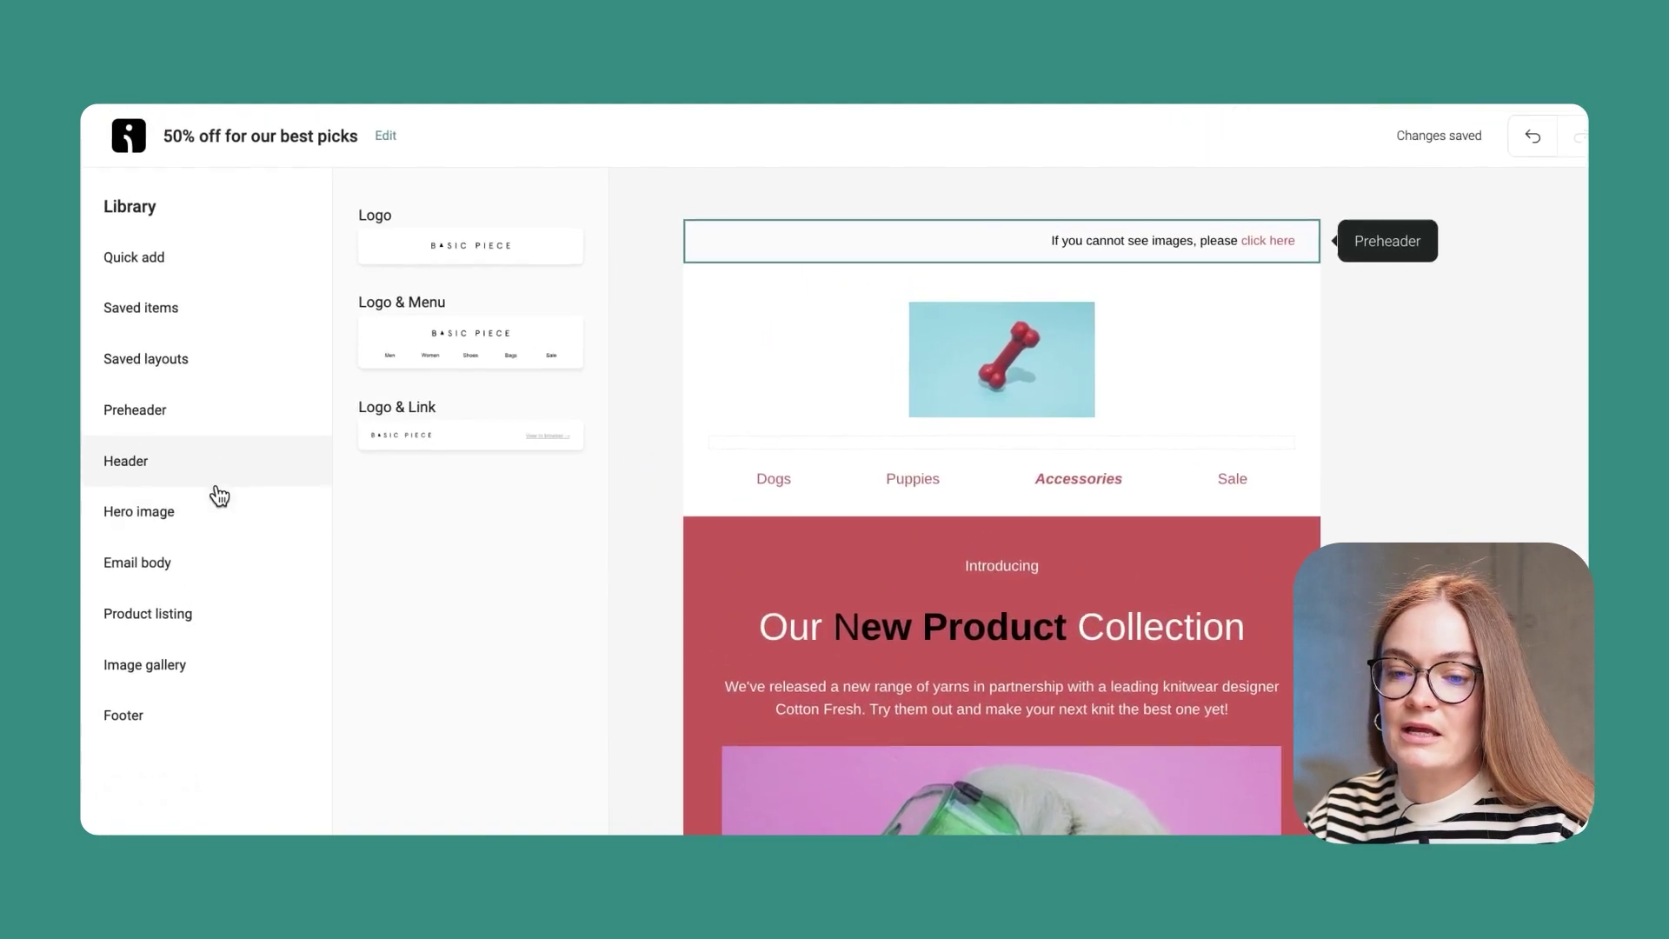
click(218, 497)
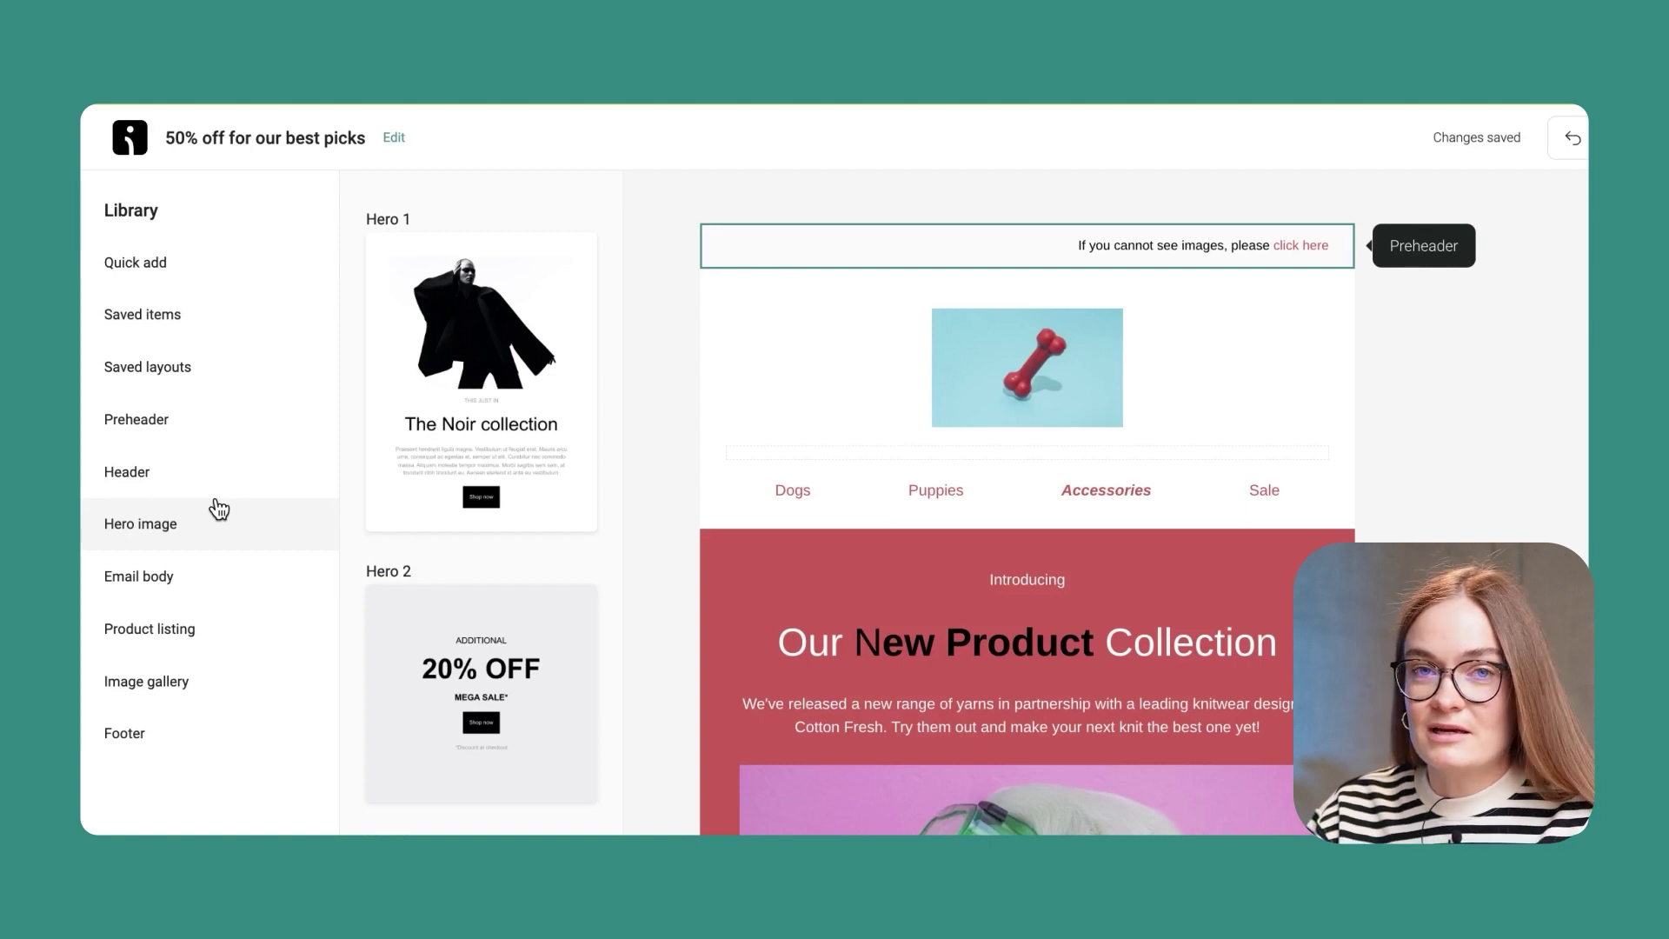
click(206, 572)
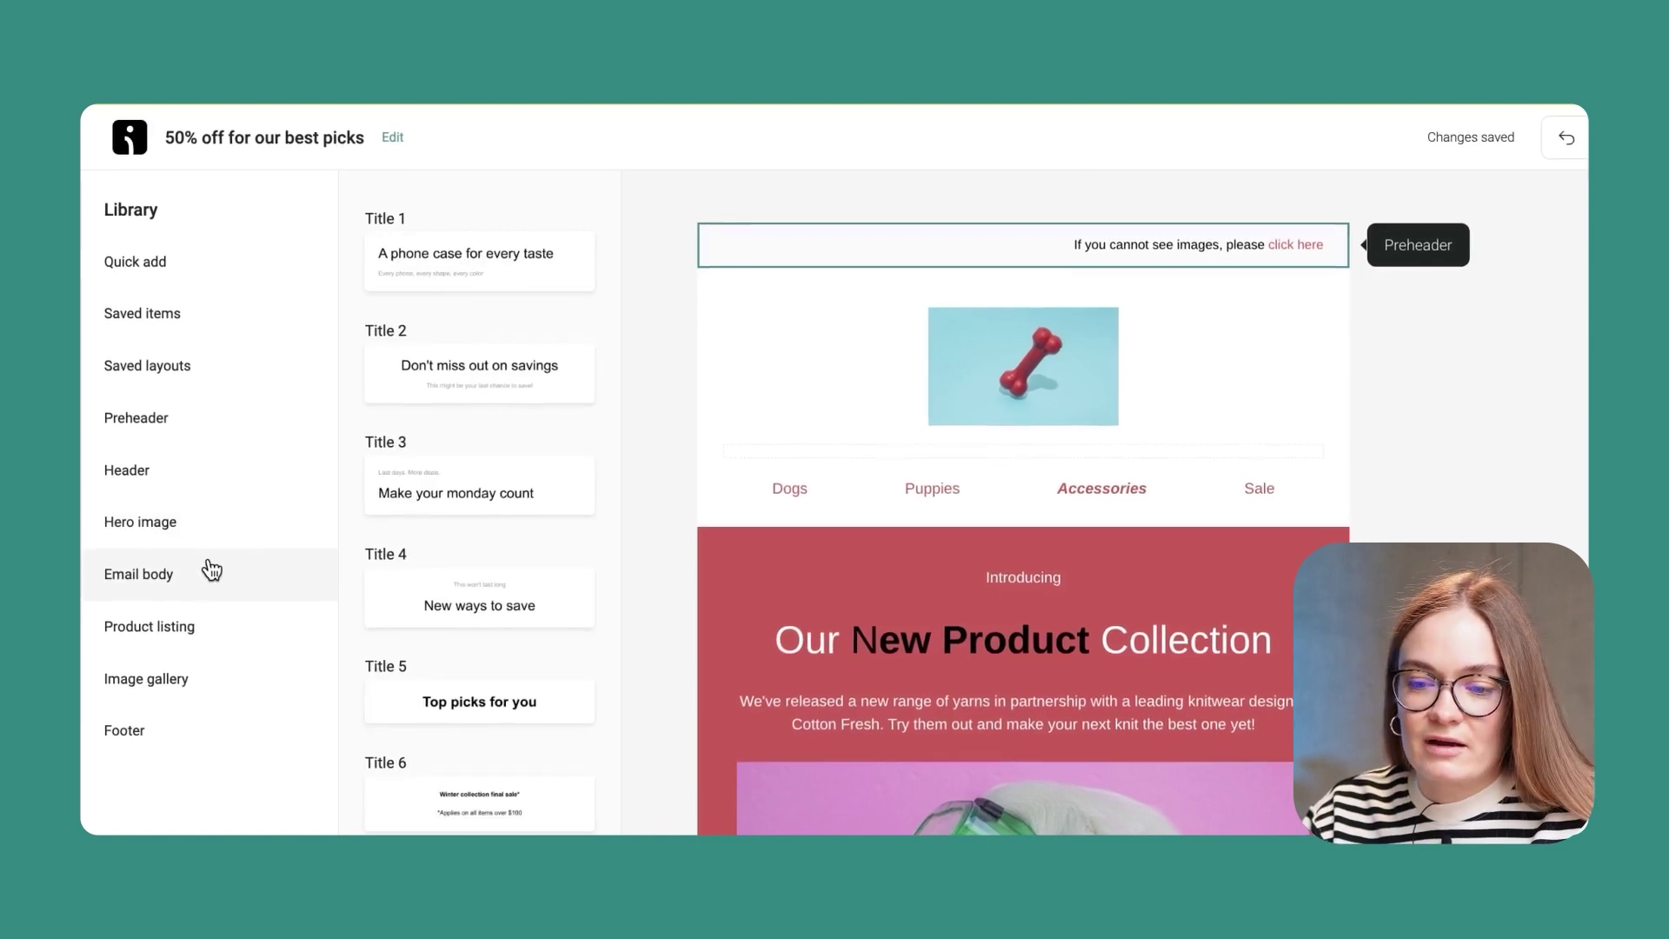
scroll(445, 724, down, 1)
scroll(442, 715, down, 8)
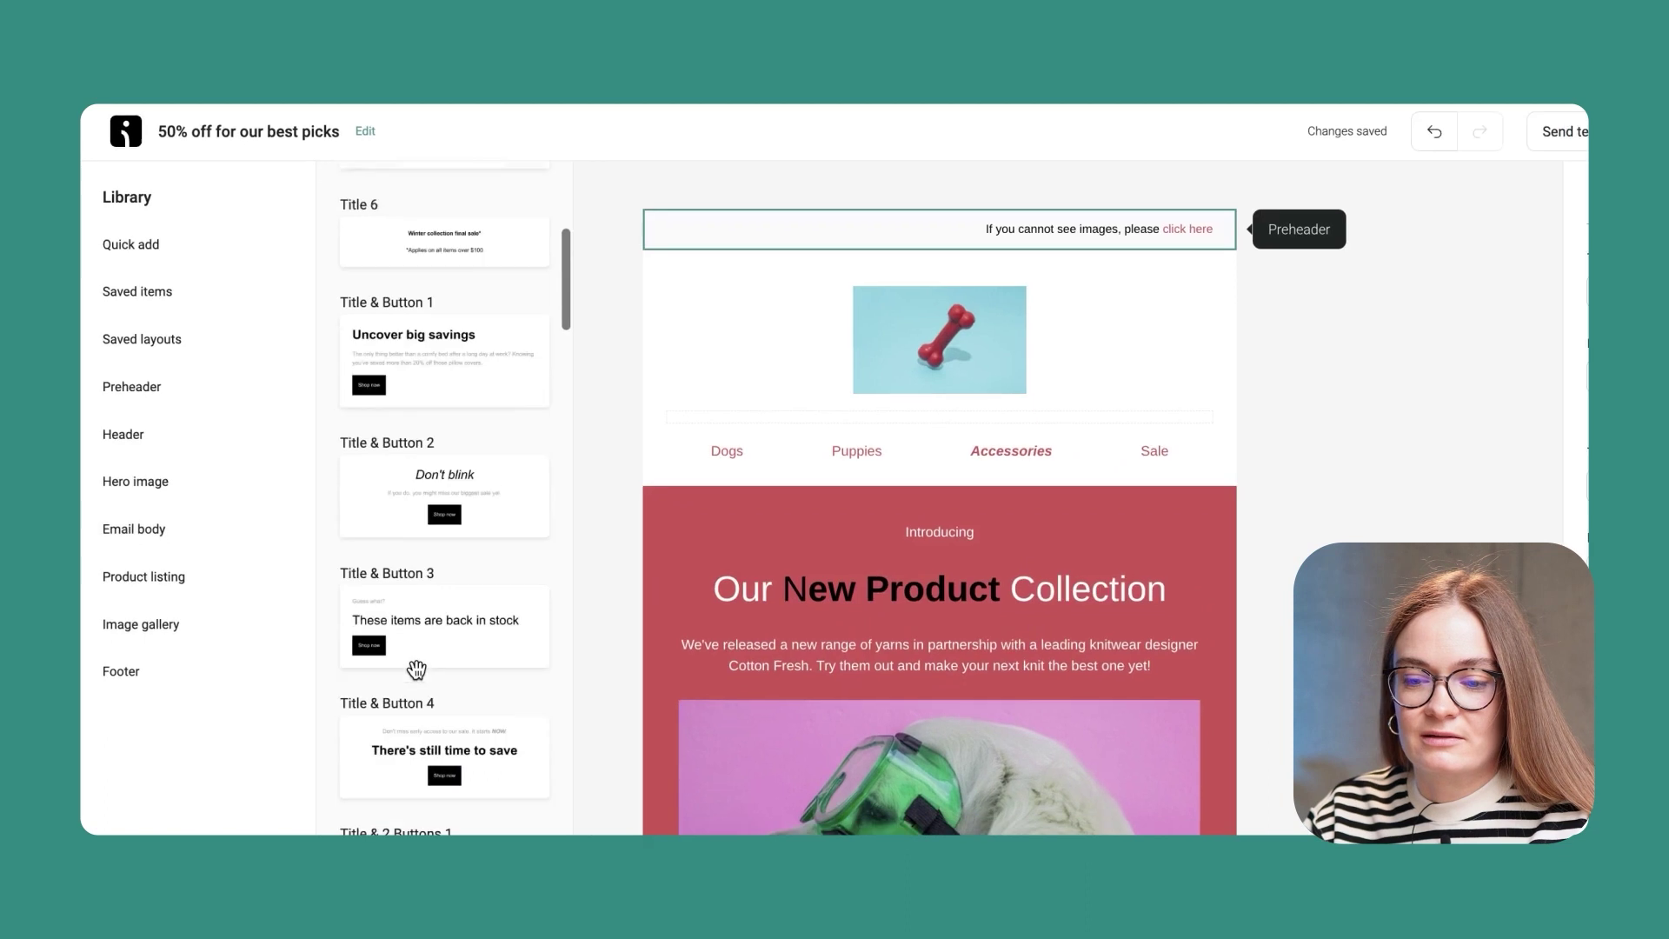
scroll(374, 582, down, 5)
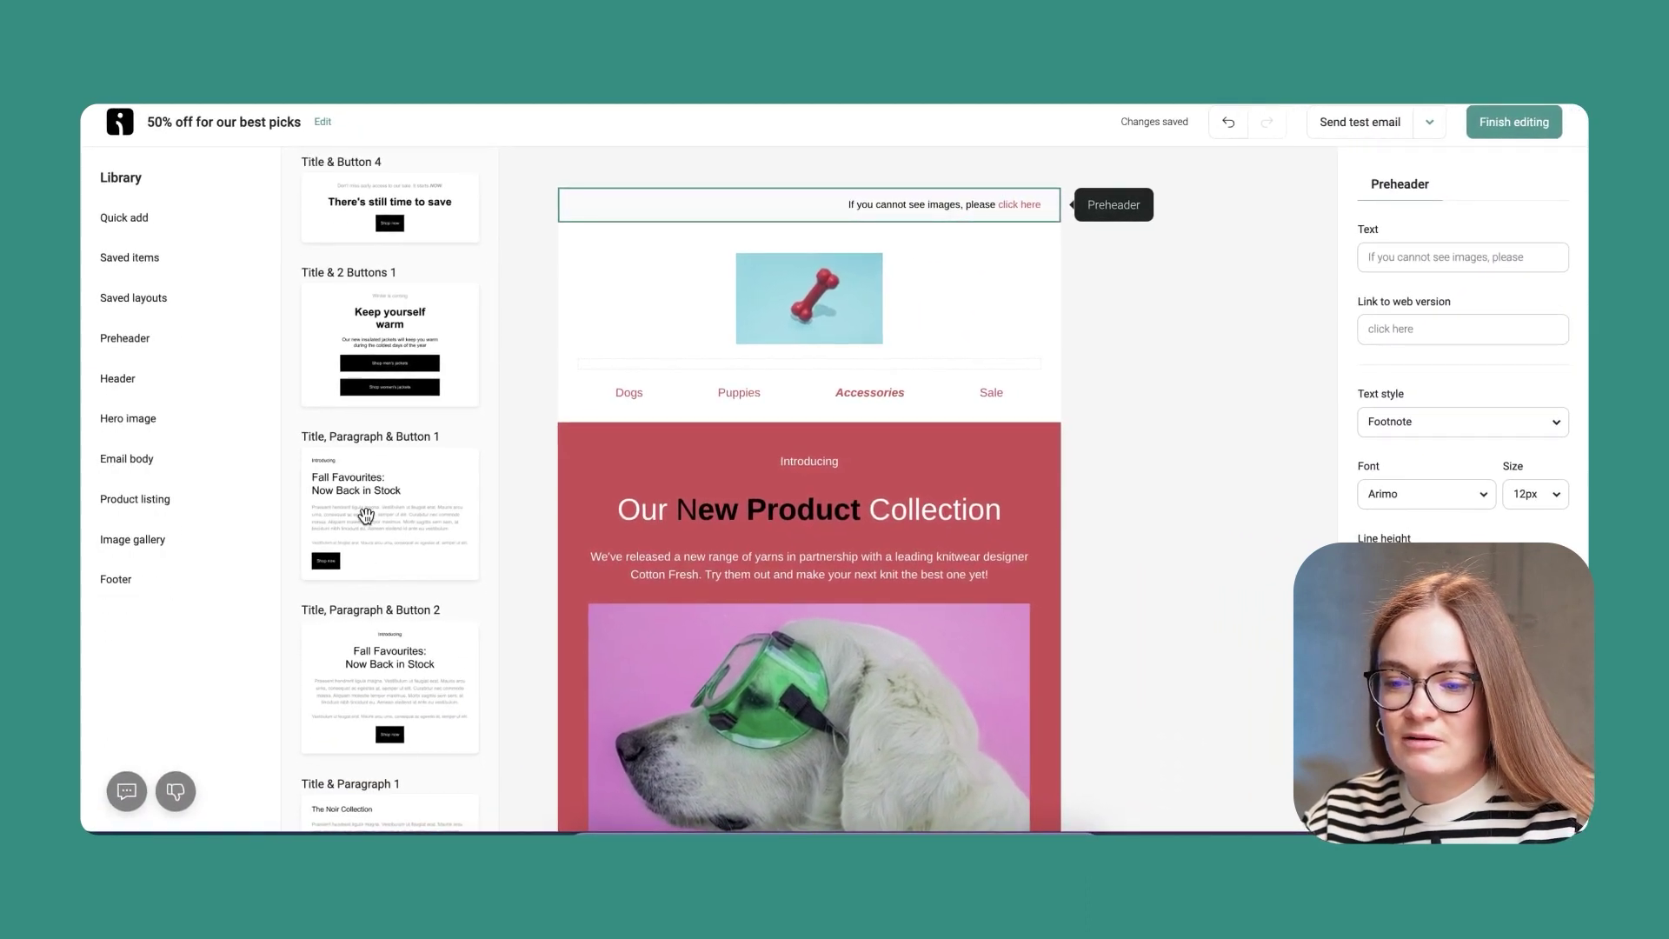
drag(366, 516, 746, 445)
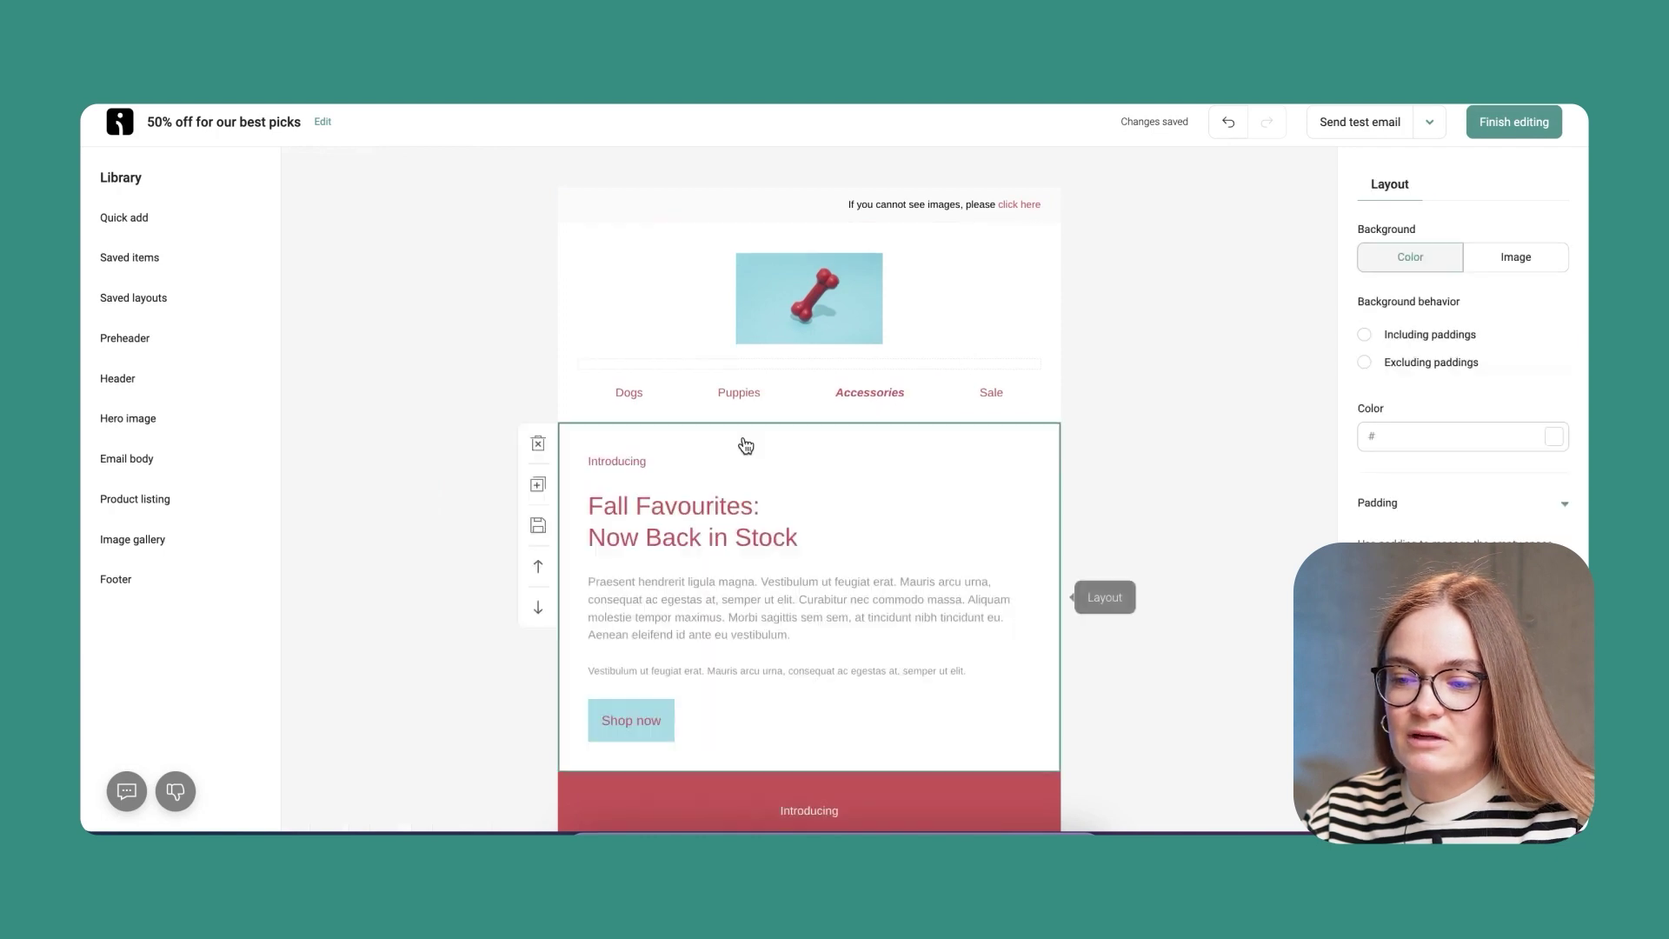
- Examine the settings of the heading and the "Shop now" button in the inserted "Fall Favourites" layout
scroll(795, 472, down, 4)
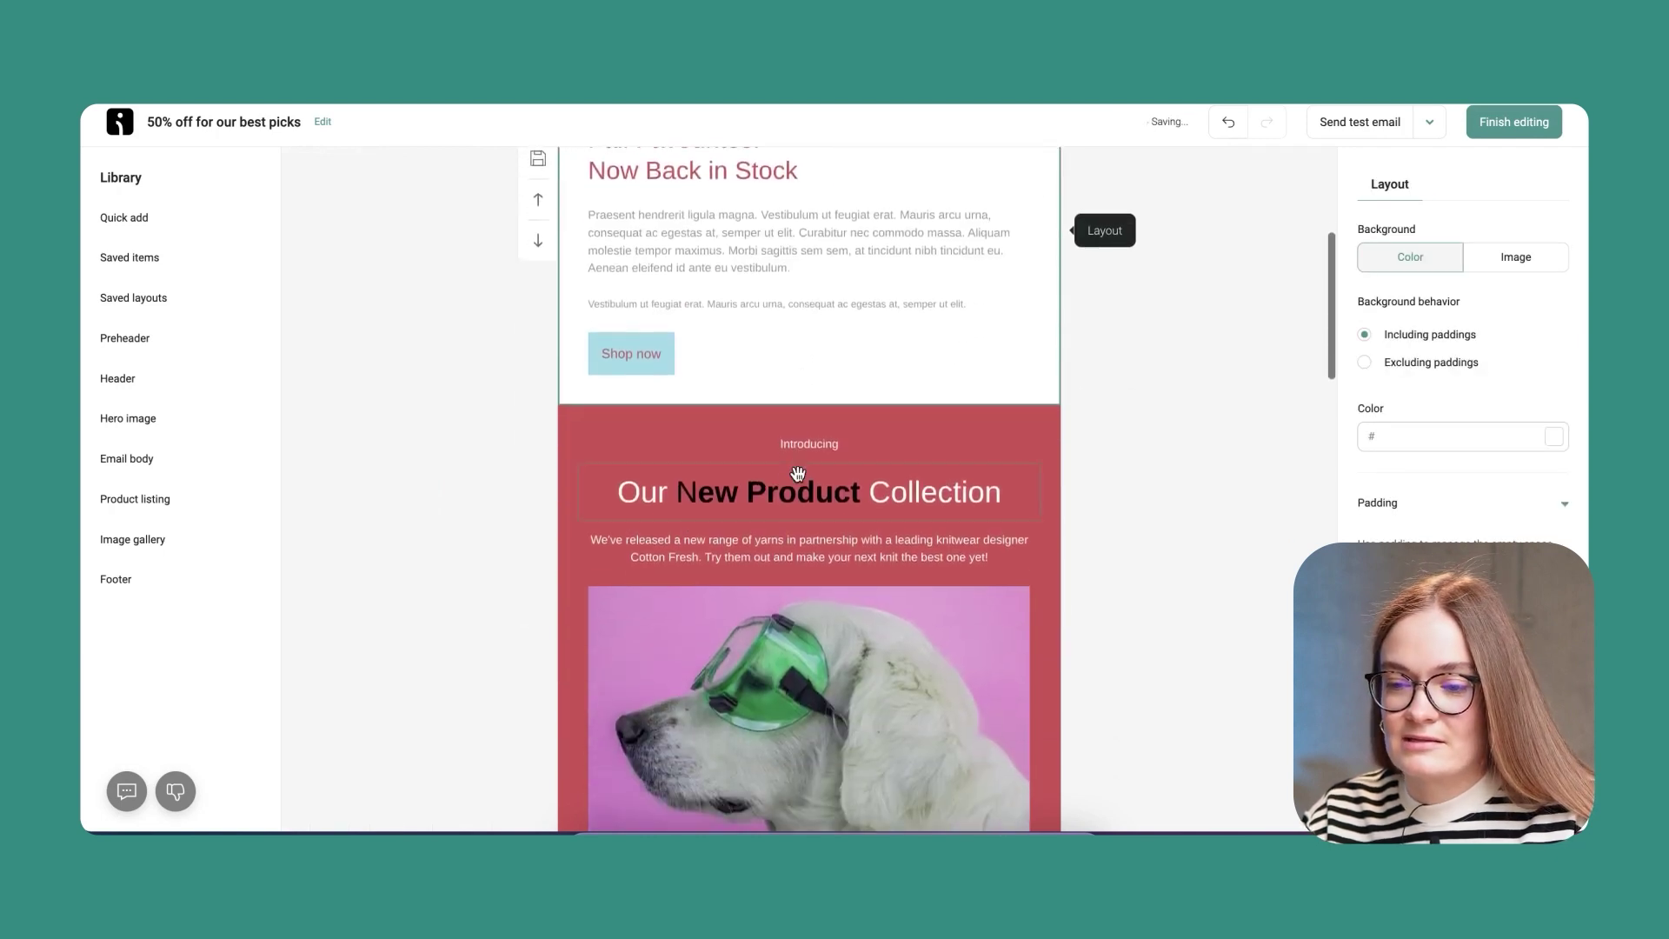
scroll(800, 486, up, 3)
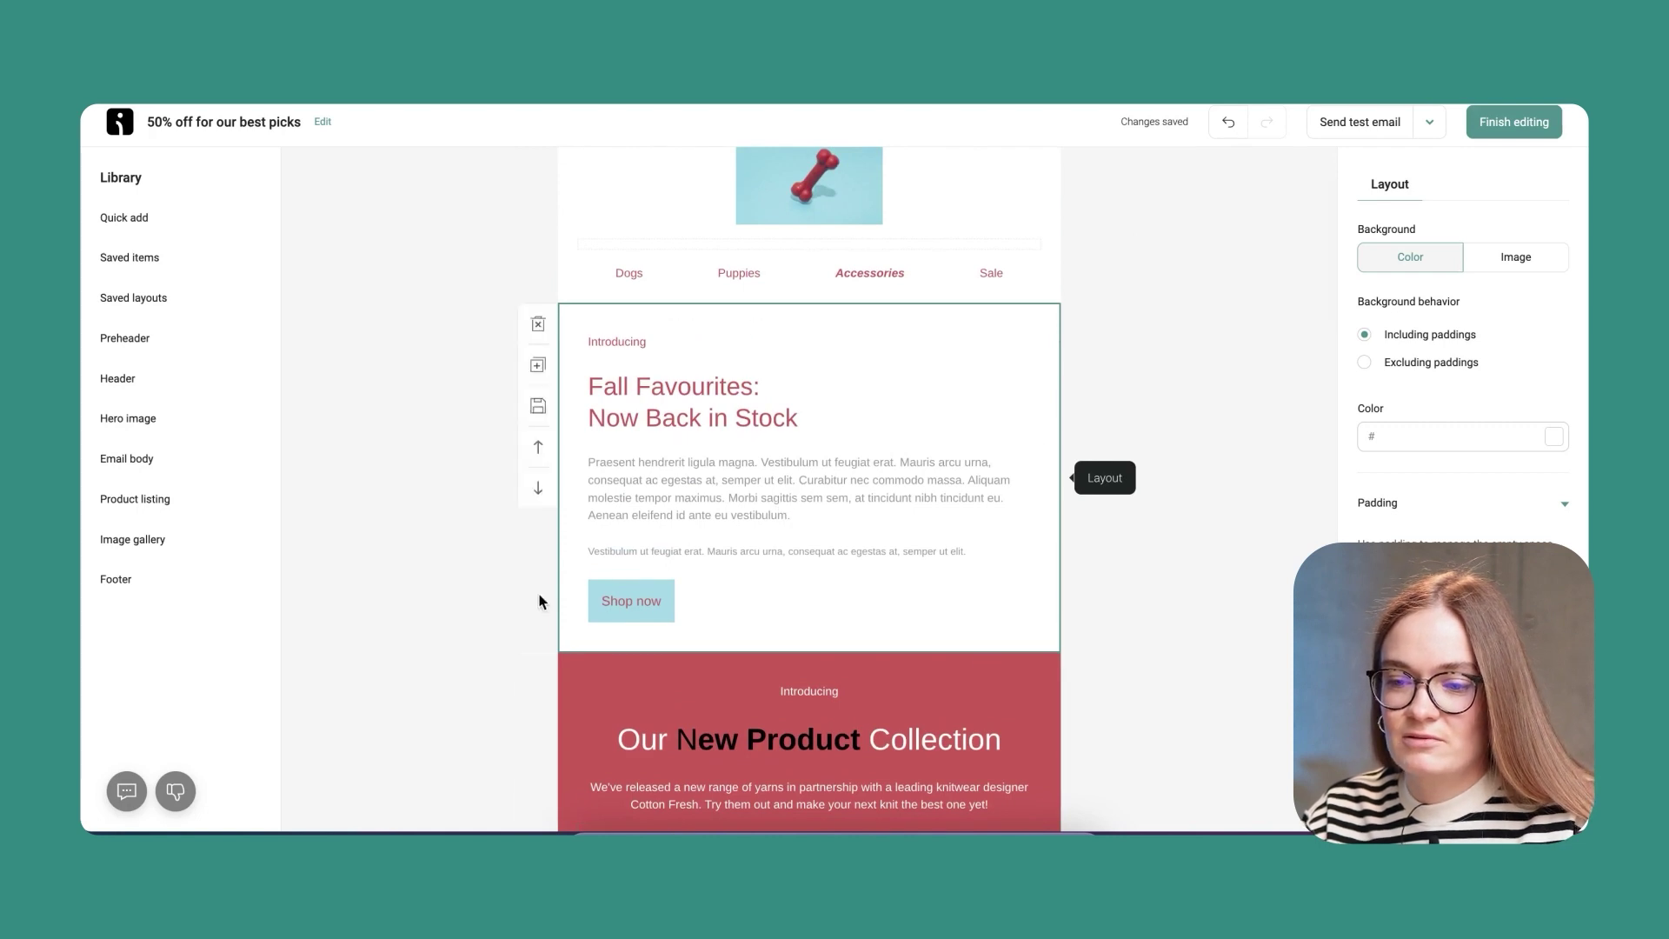
click(625, 343)
click(674, 410)
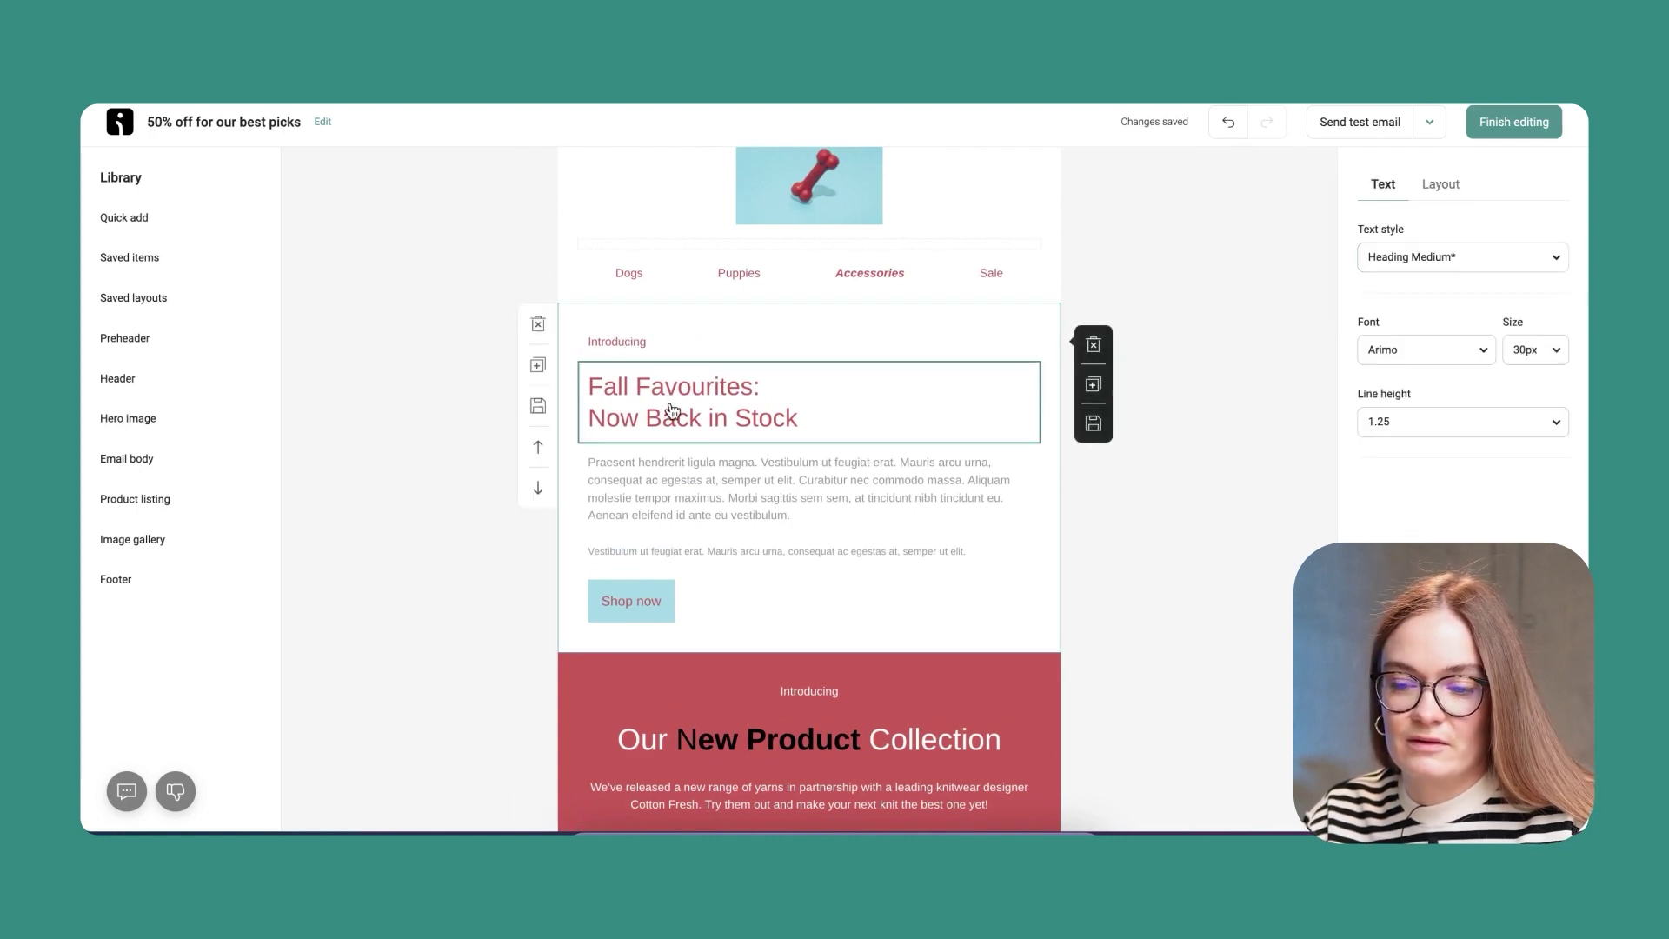
click(633, 622)
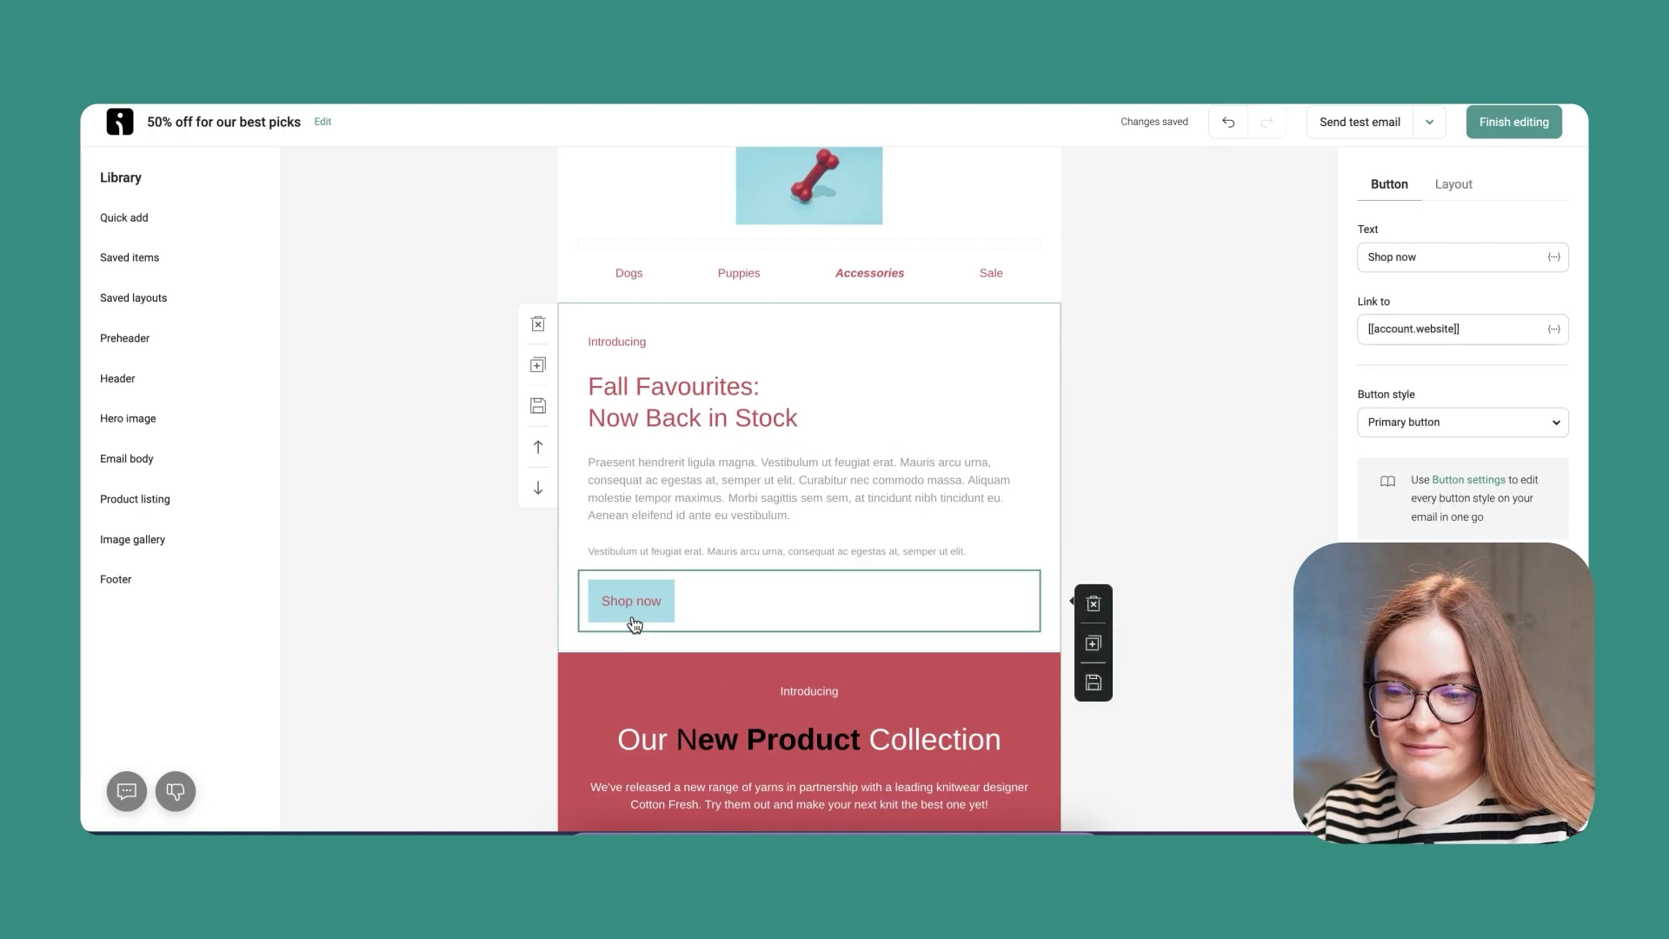
- Insert the Hero 9 "LAST CHANCE 20% OFF" layout between the "Fall Favourites" layout and the red product section
click(144, 383)
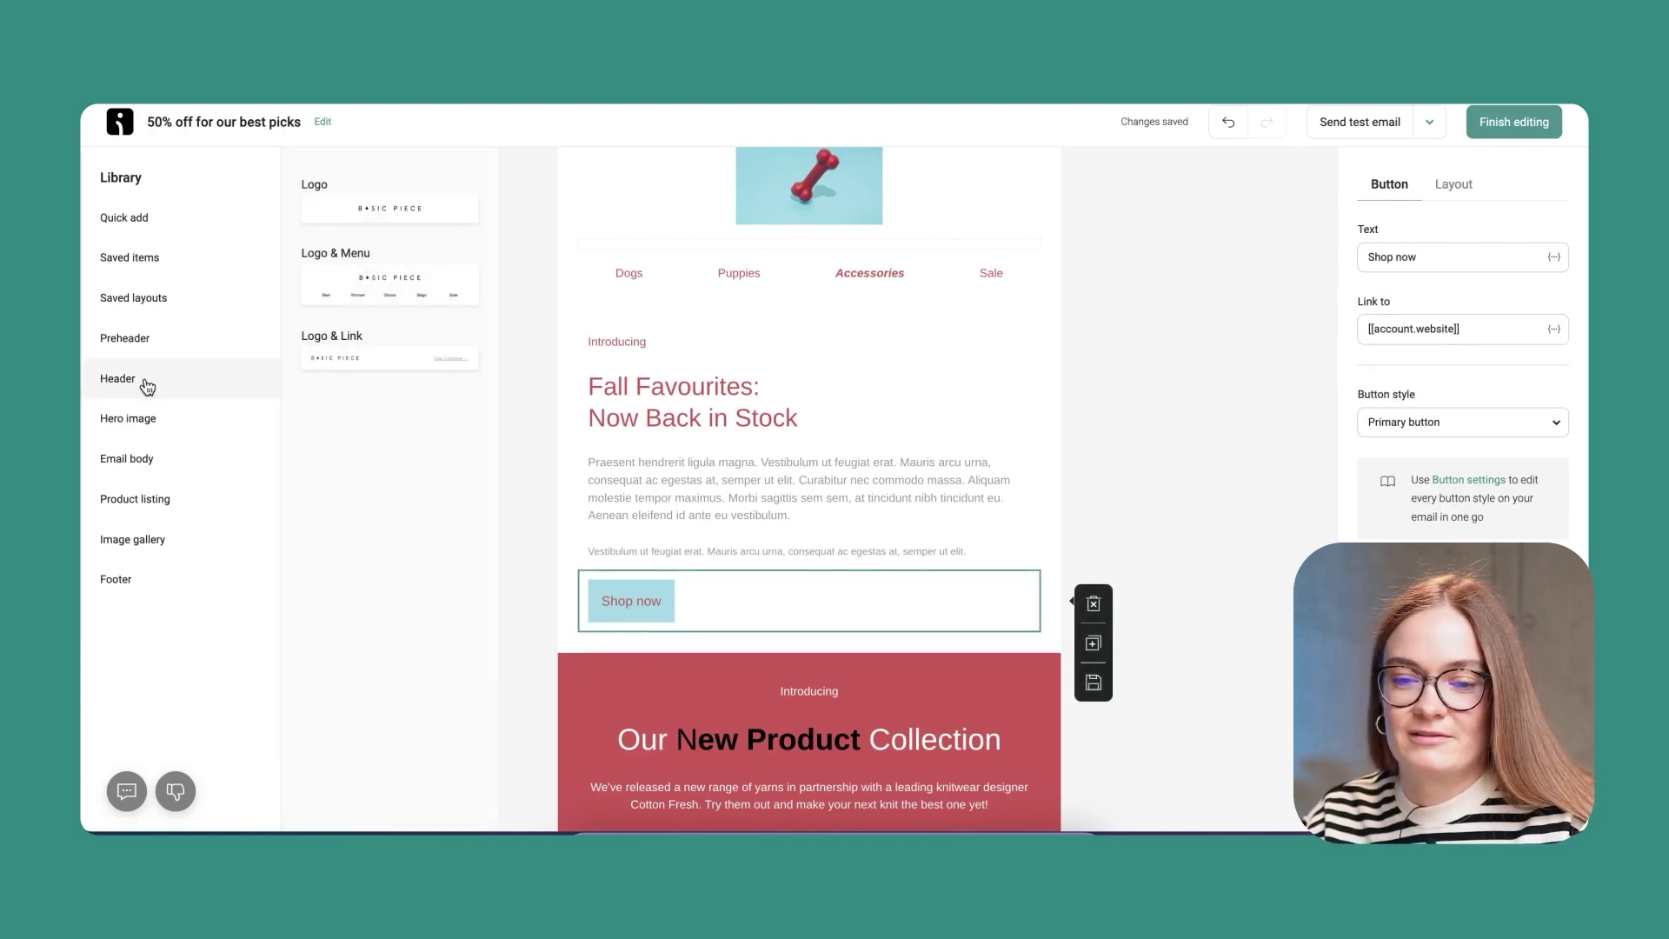
click(149, 418)
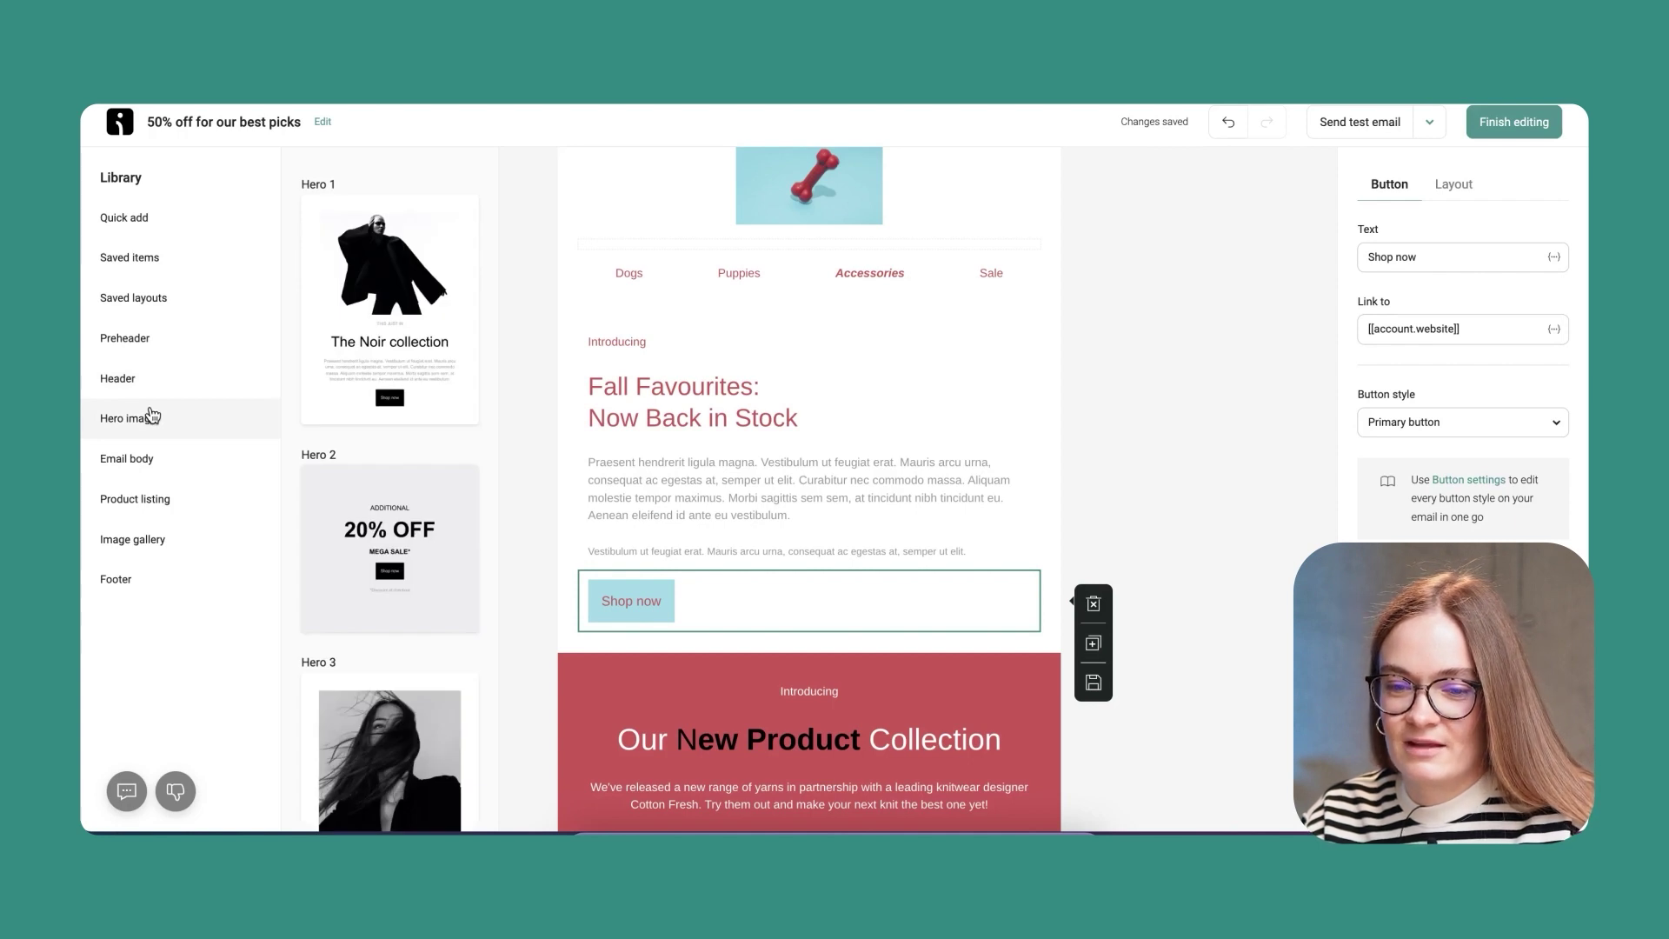
scroll(392, 581, down, 5)
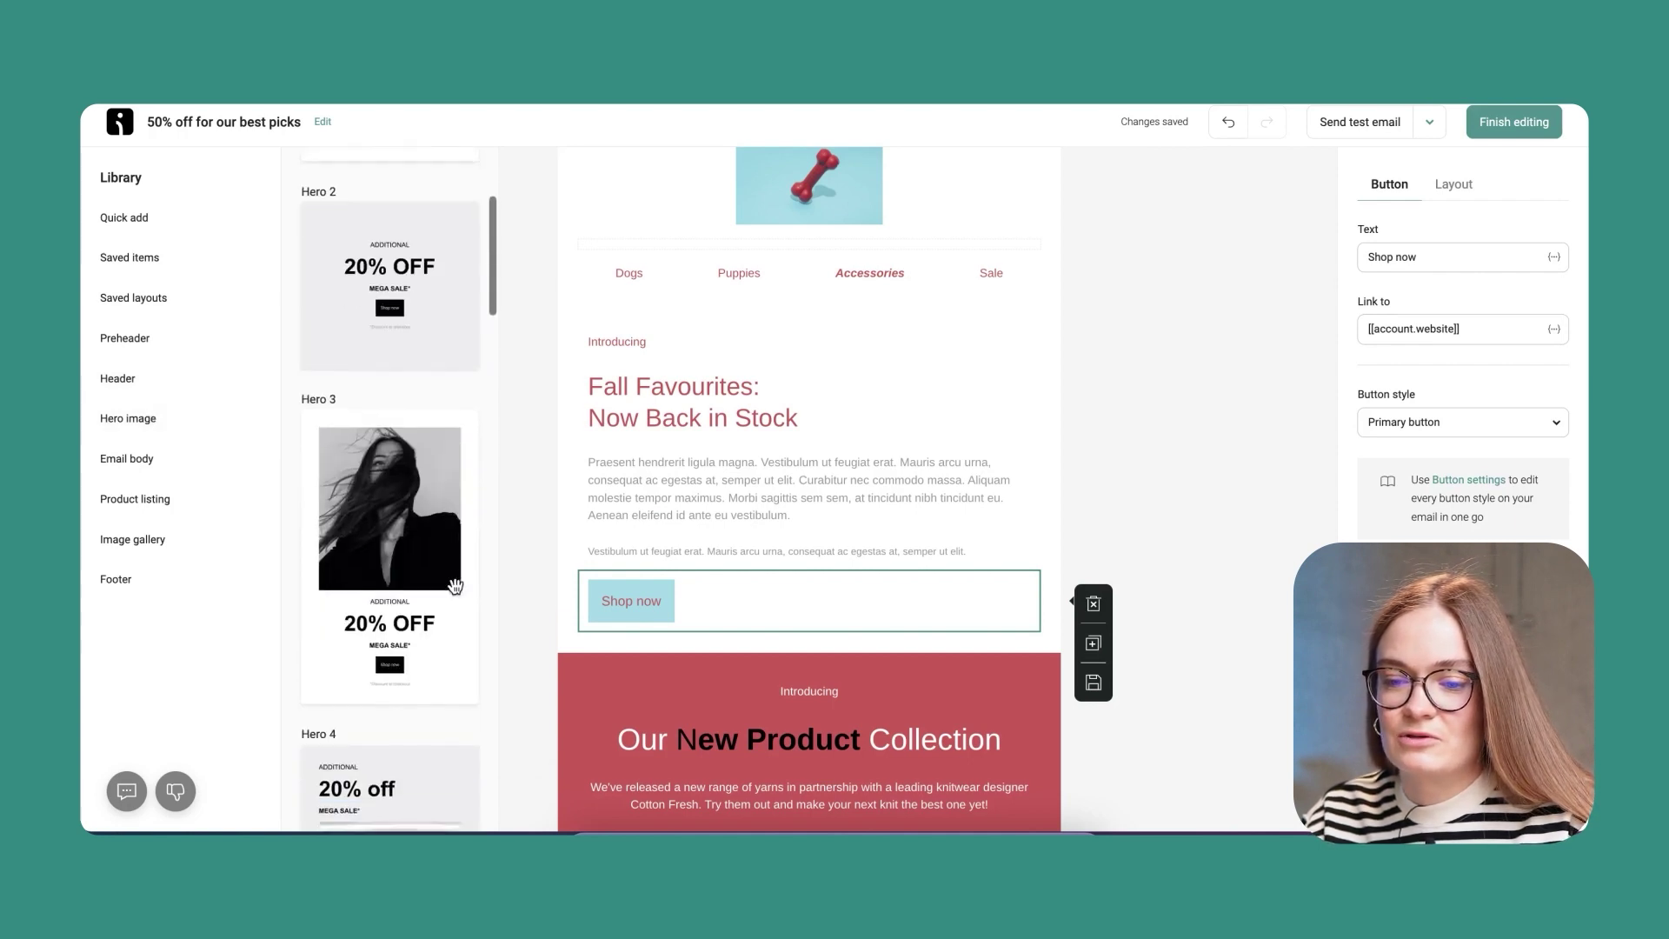
scroll(455, 579, down, 10)
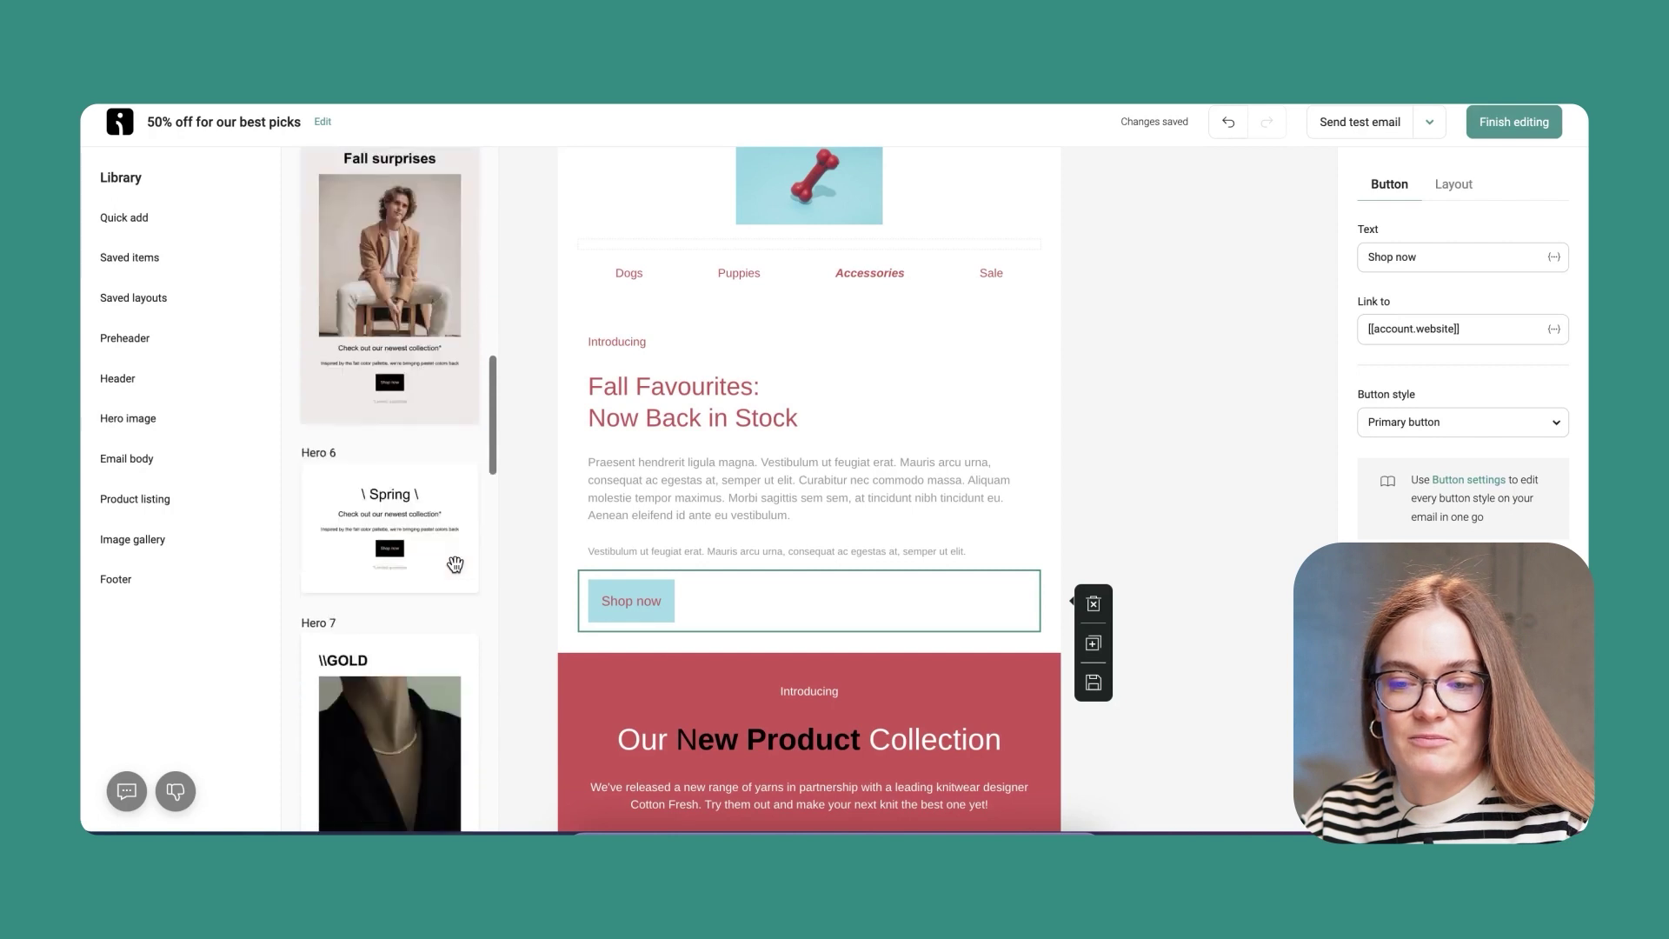
scroll(455, 564, down, 10)
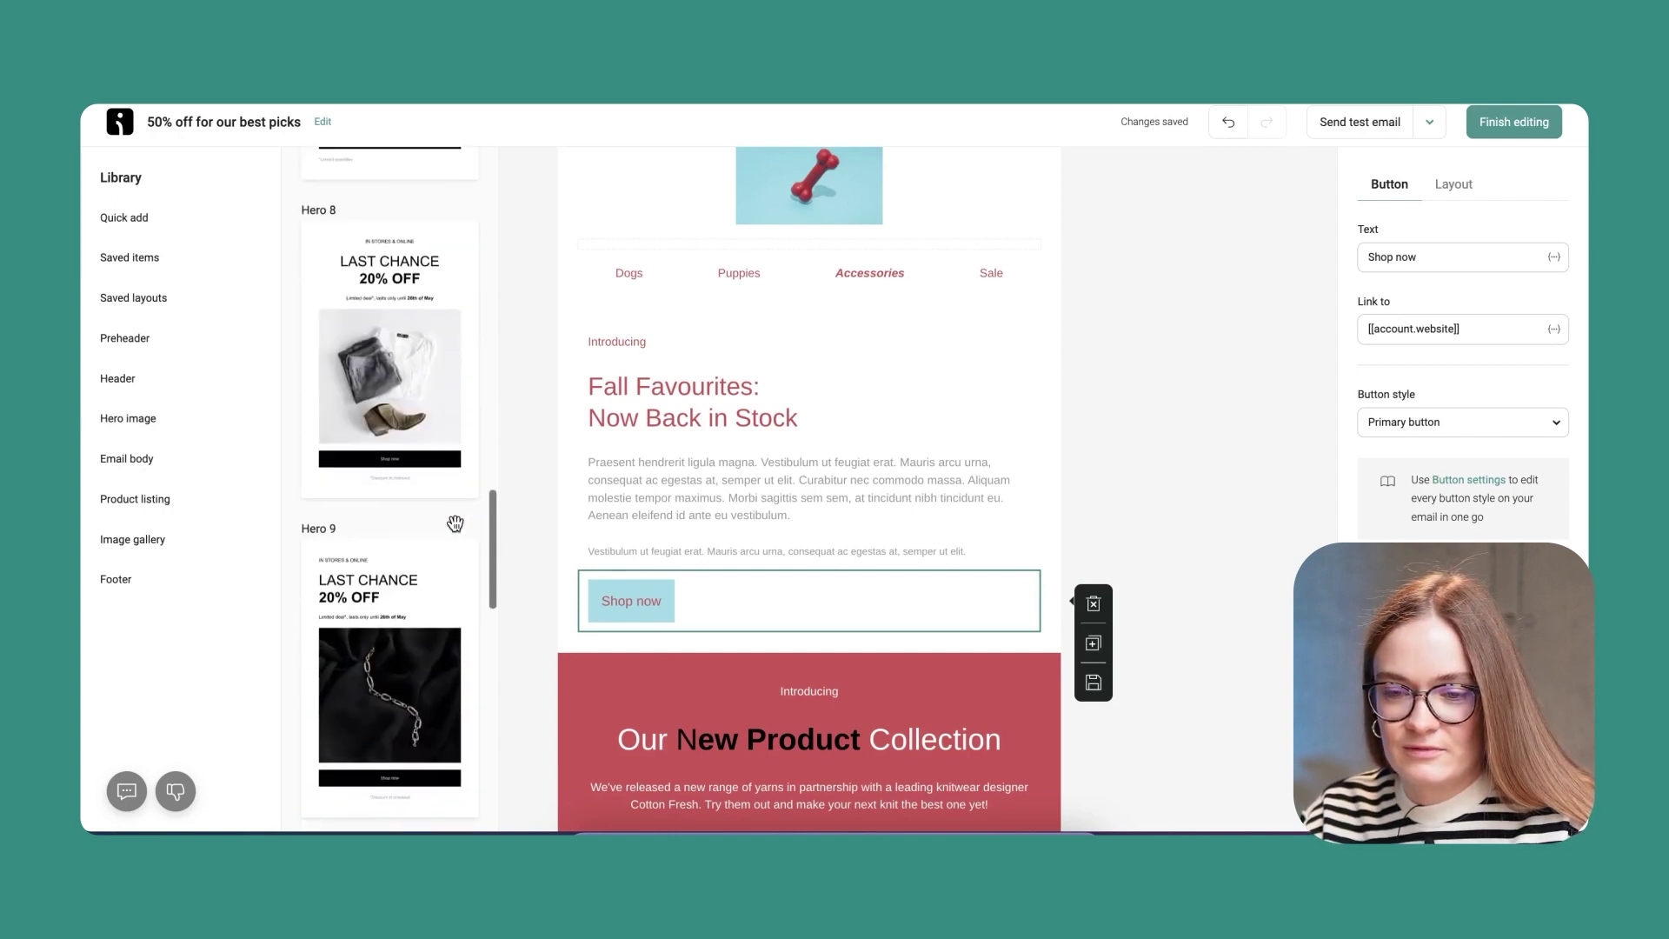
drag(401, 444, 715, 674)
scroll(715, 658, down, 6)
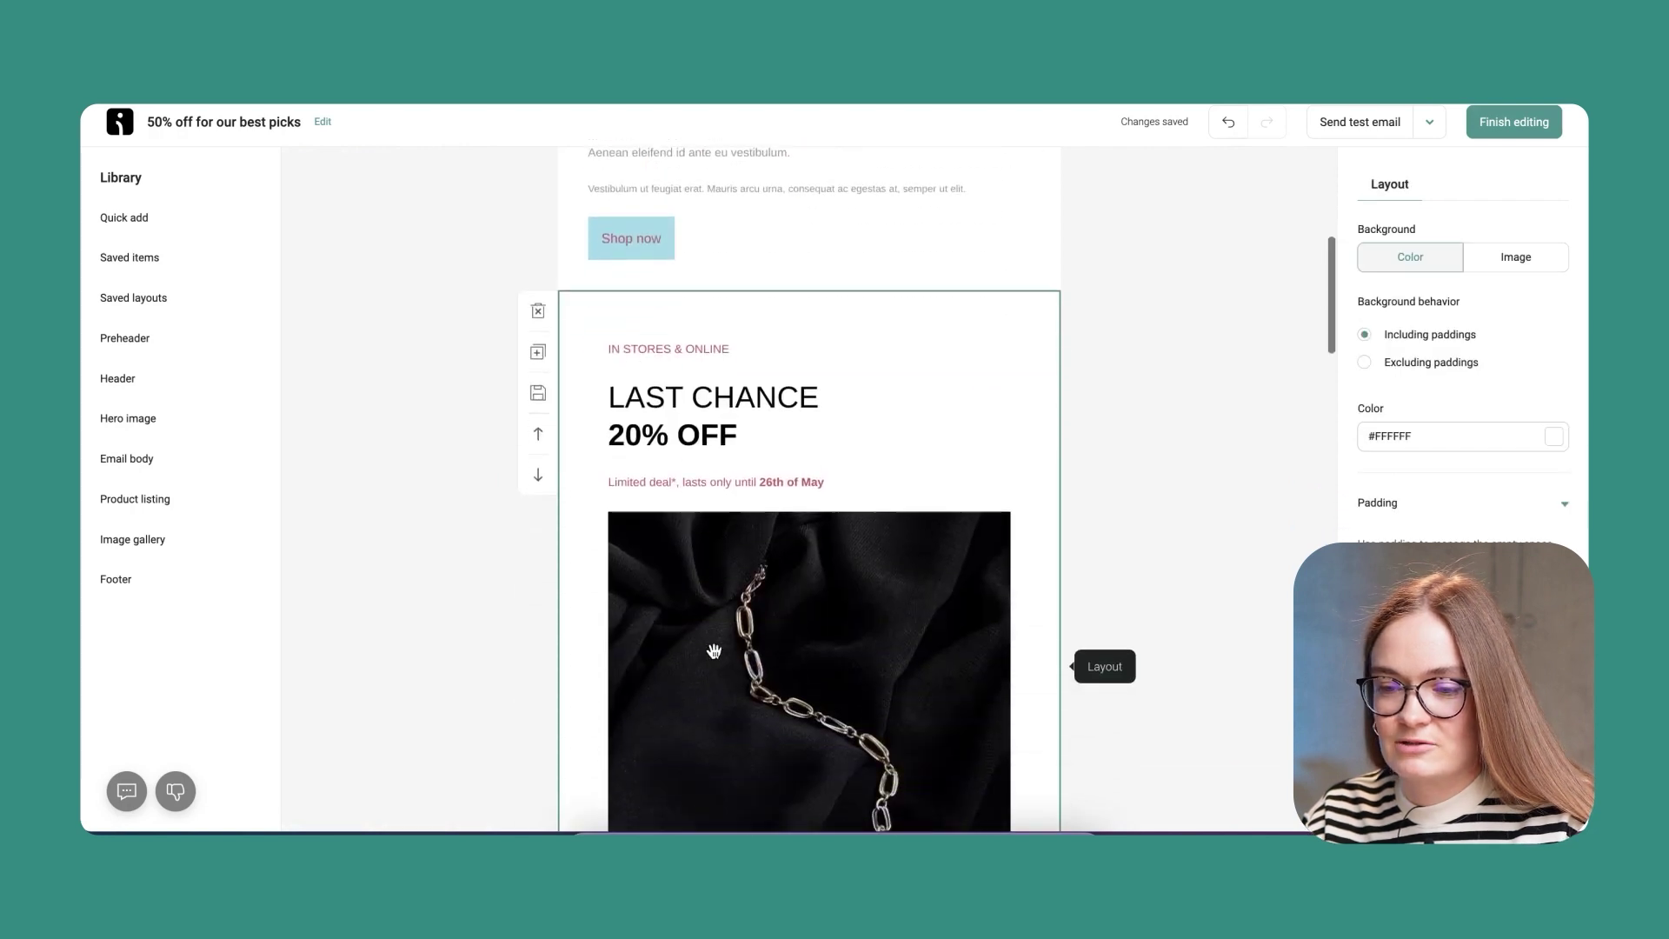
- Replace the chain image in the "LAST CHANCE" layout with the uploaded photo flouffy-g2FtIFrc164-unsplash.jpg
click(712, 640)
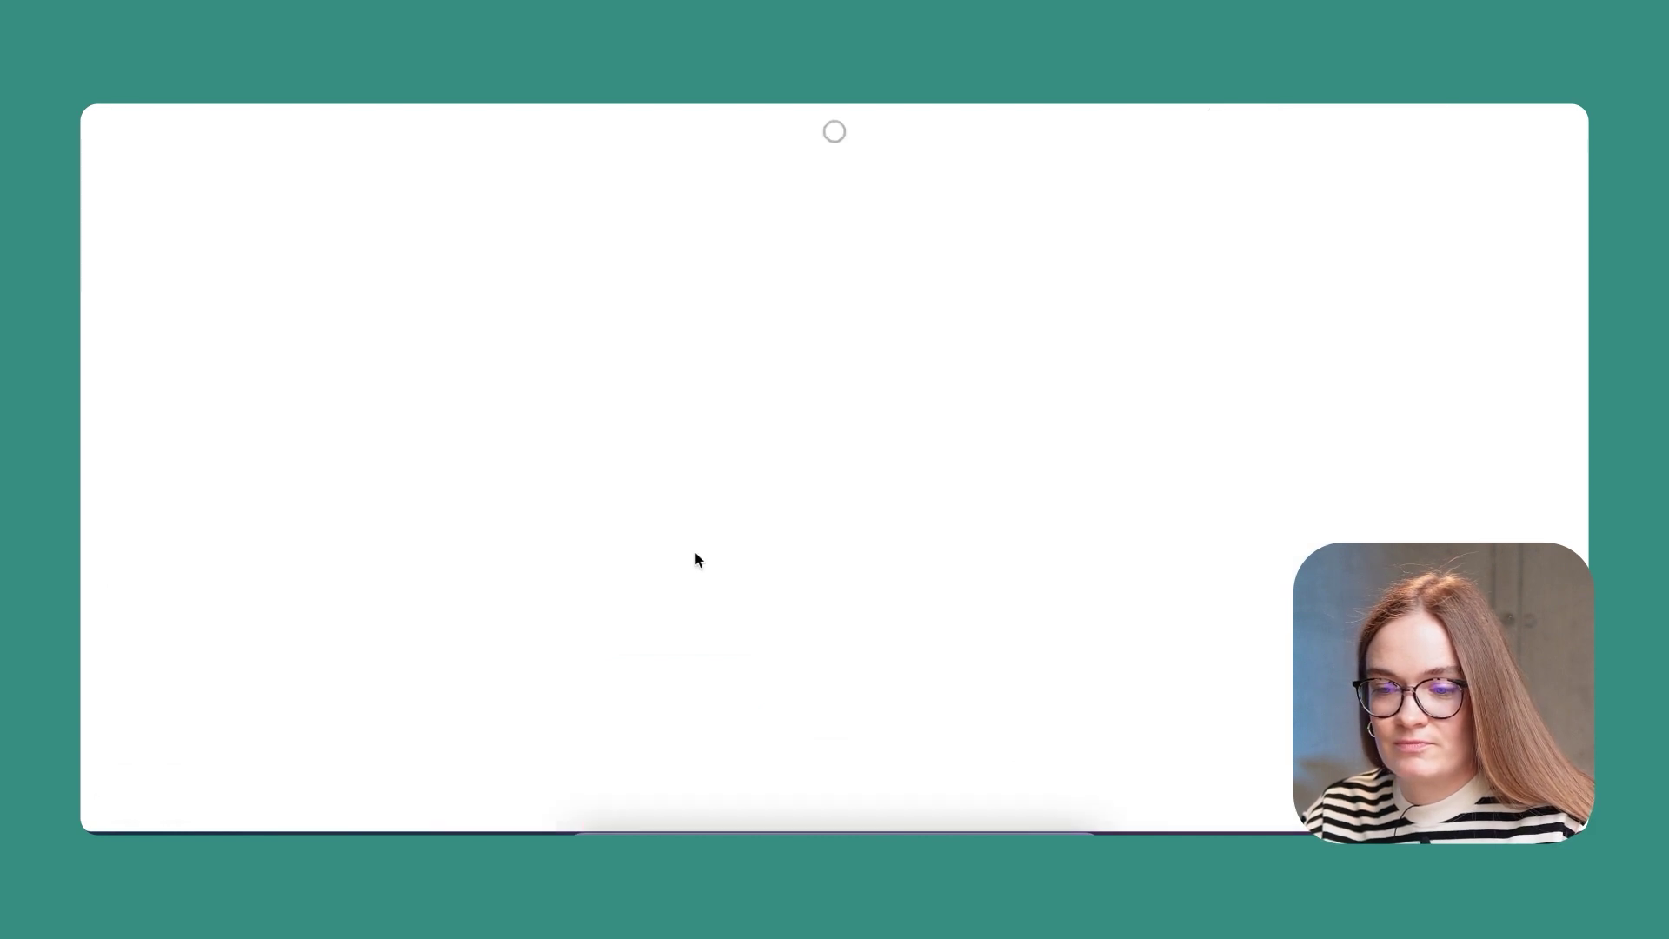
scroll(695, 552, down, 2)
scroll(696, 551, down, 2)
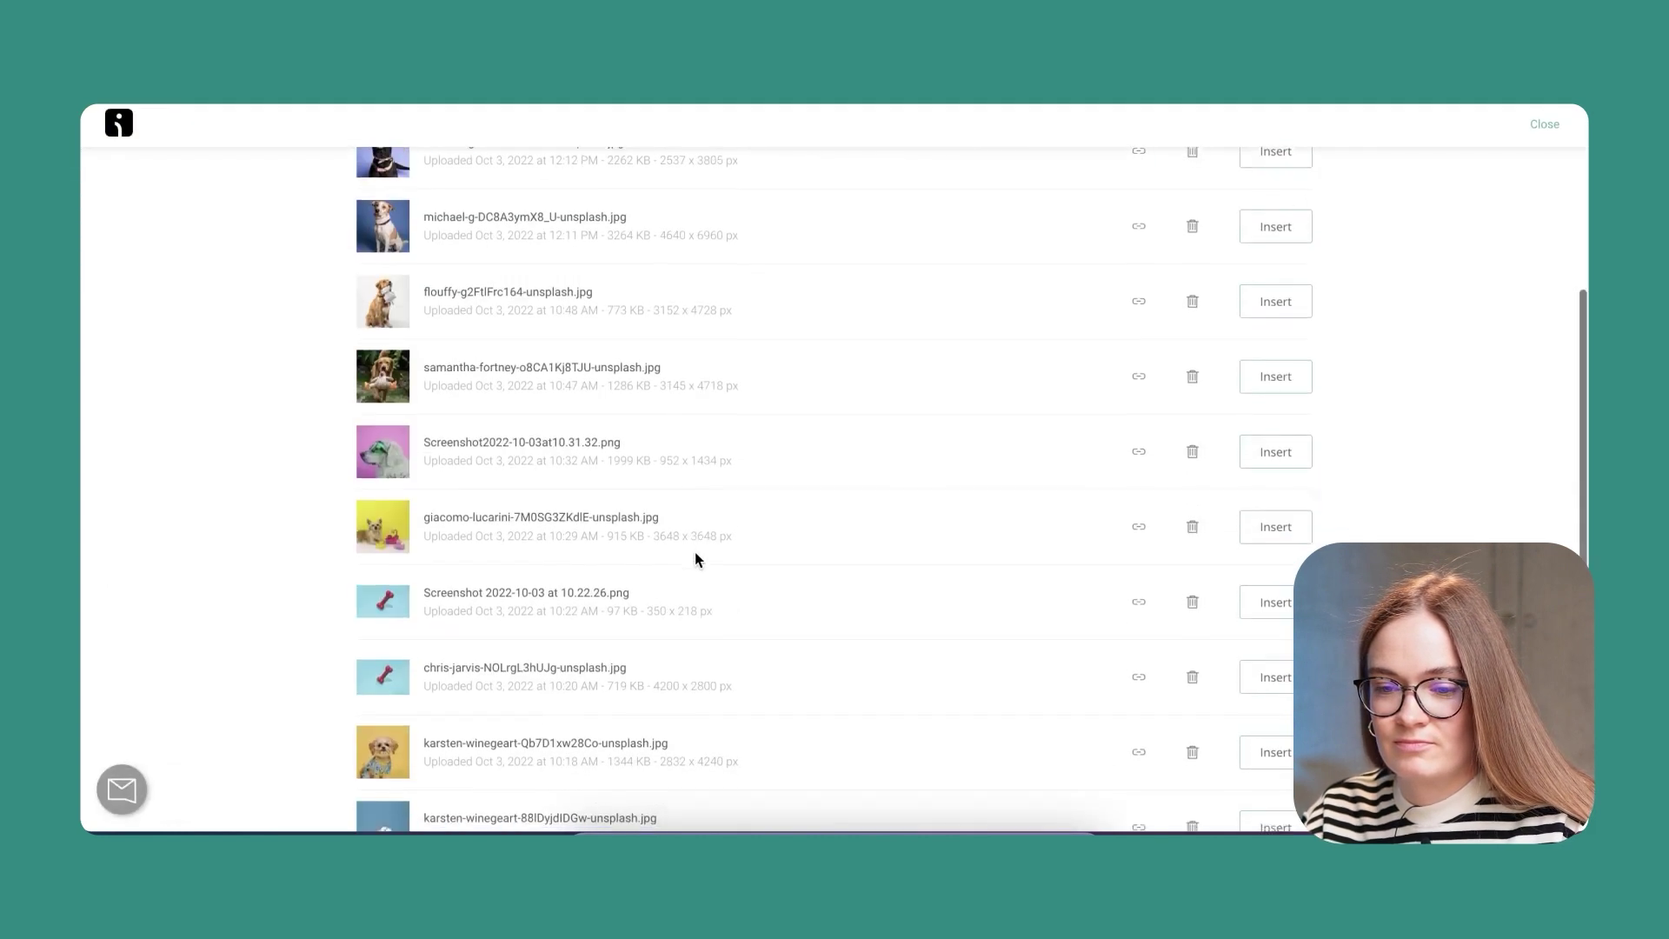
click(1275, 261)
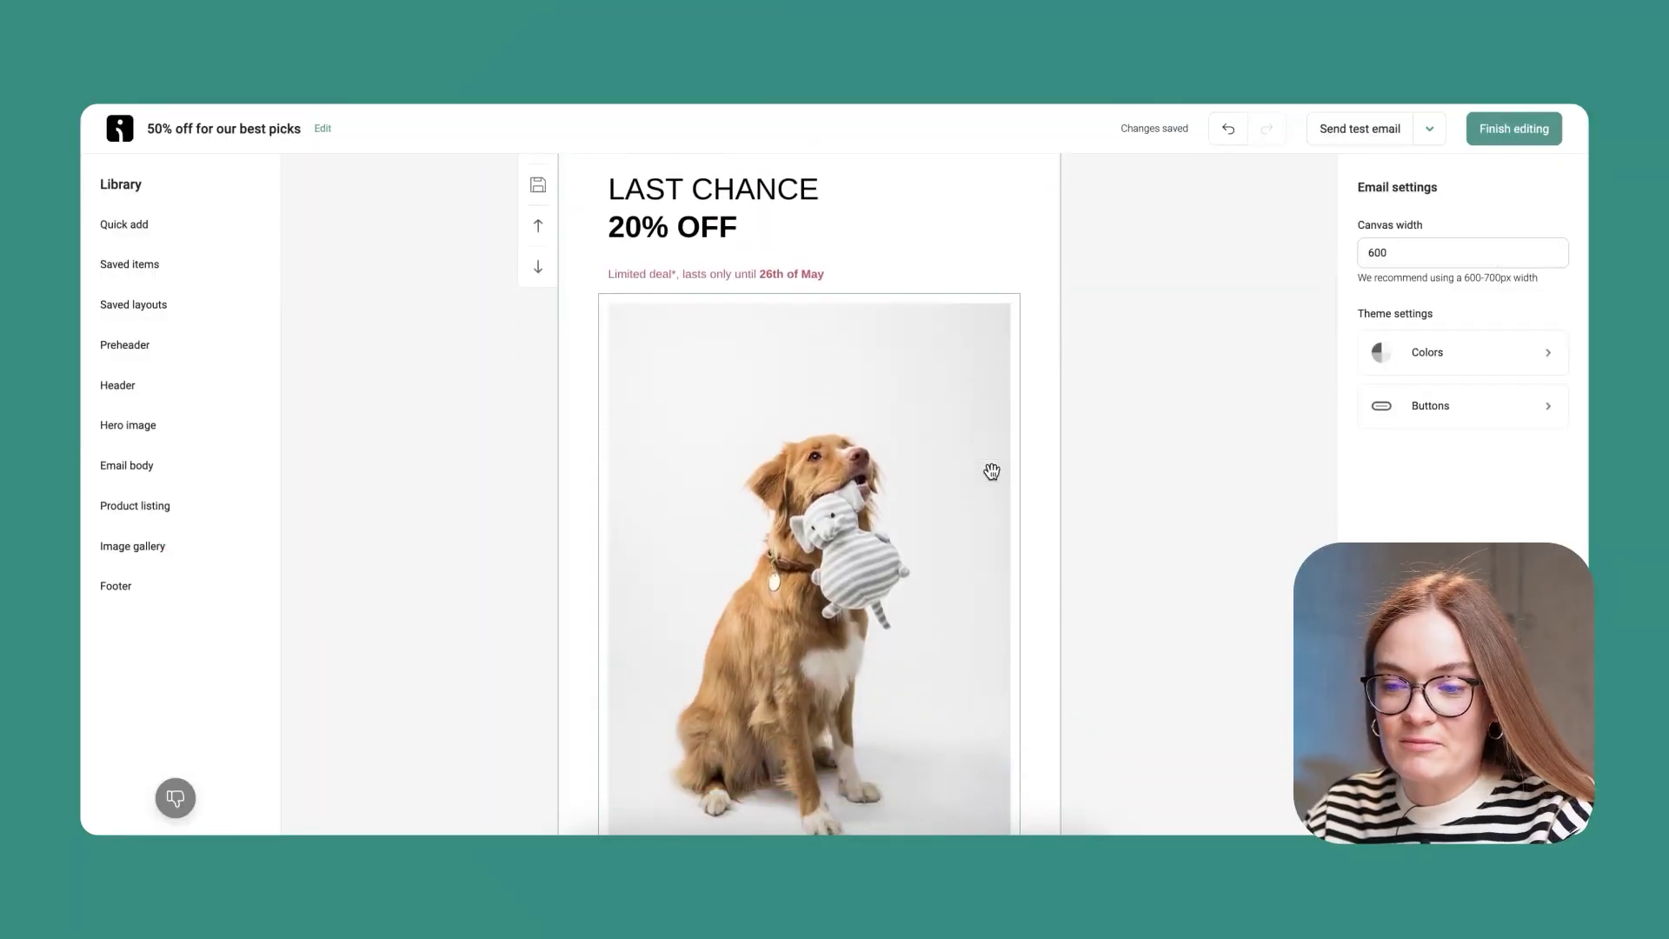
scroll(992, 471, down, 2)
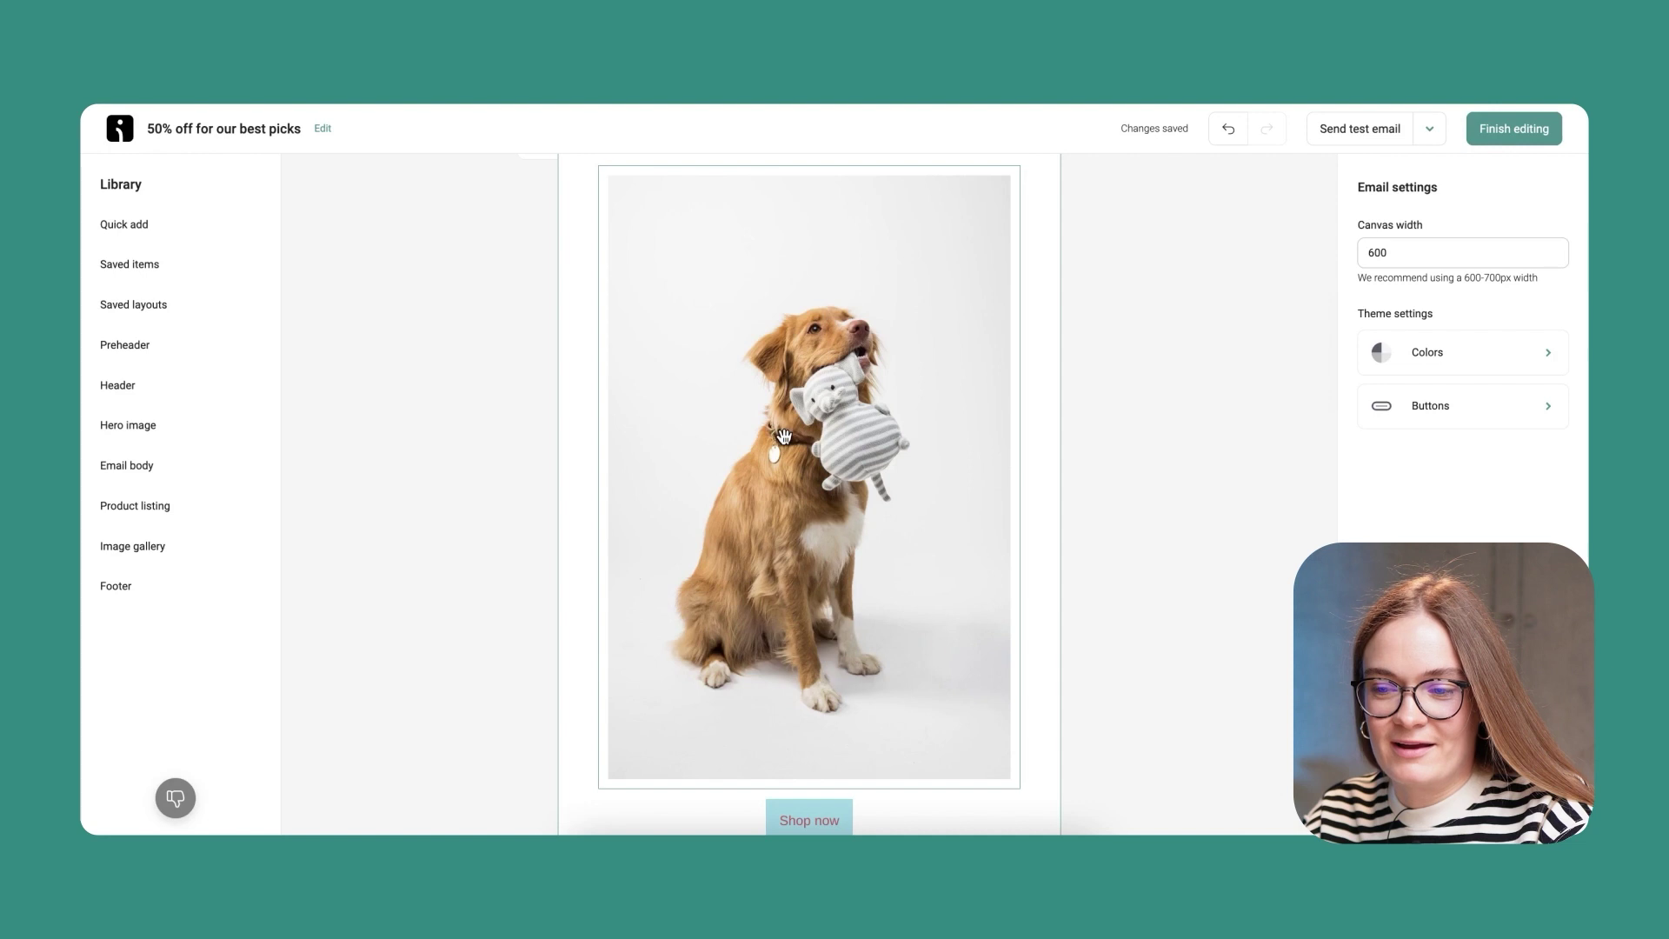
scroll(826, 437, up, 3)
scroll(710, 353, up, 1)
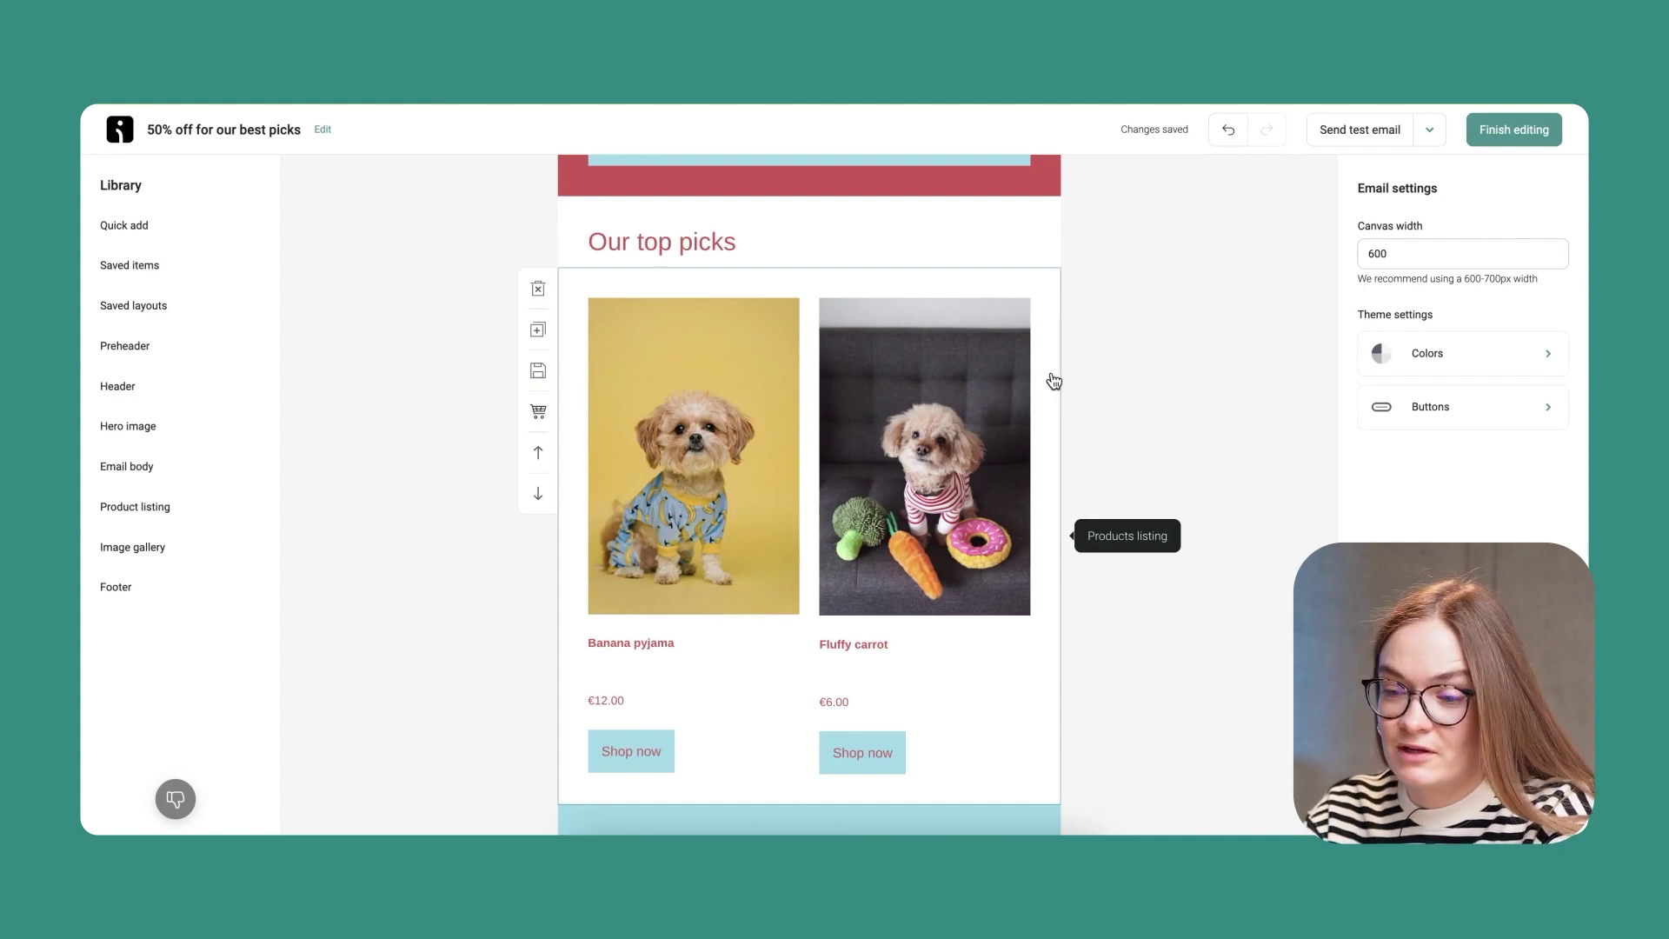
- Open the mobile stacking settings of the product listing under "Our top picks"
click(1053, 381)
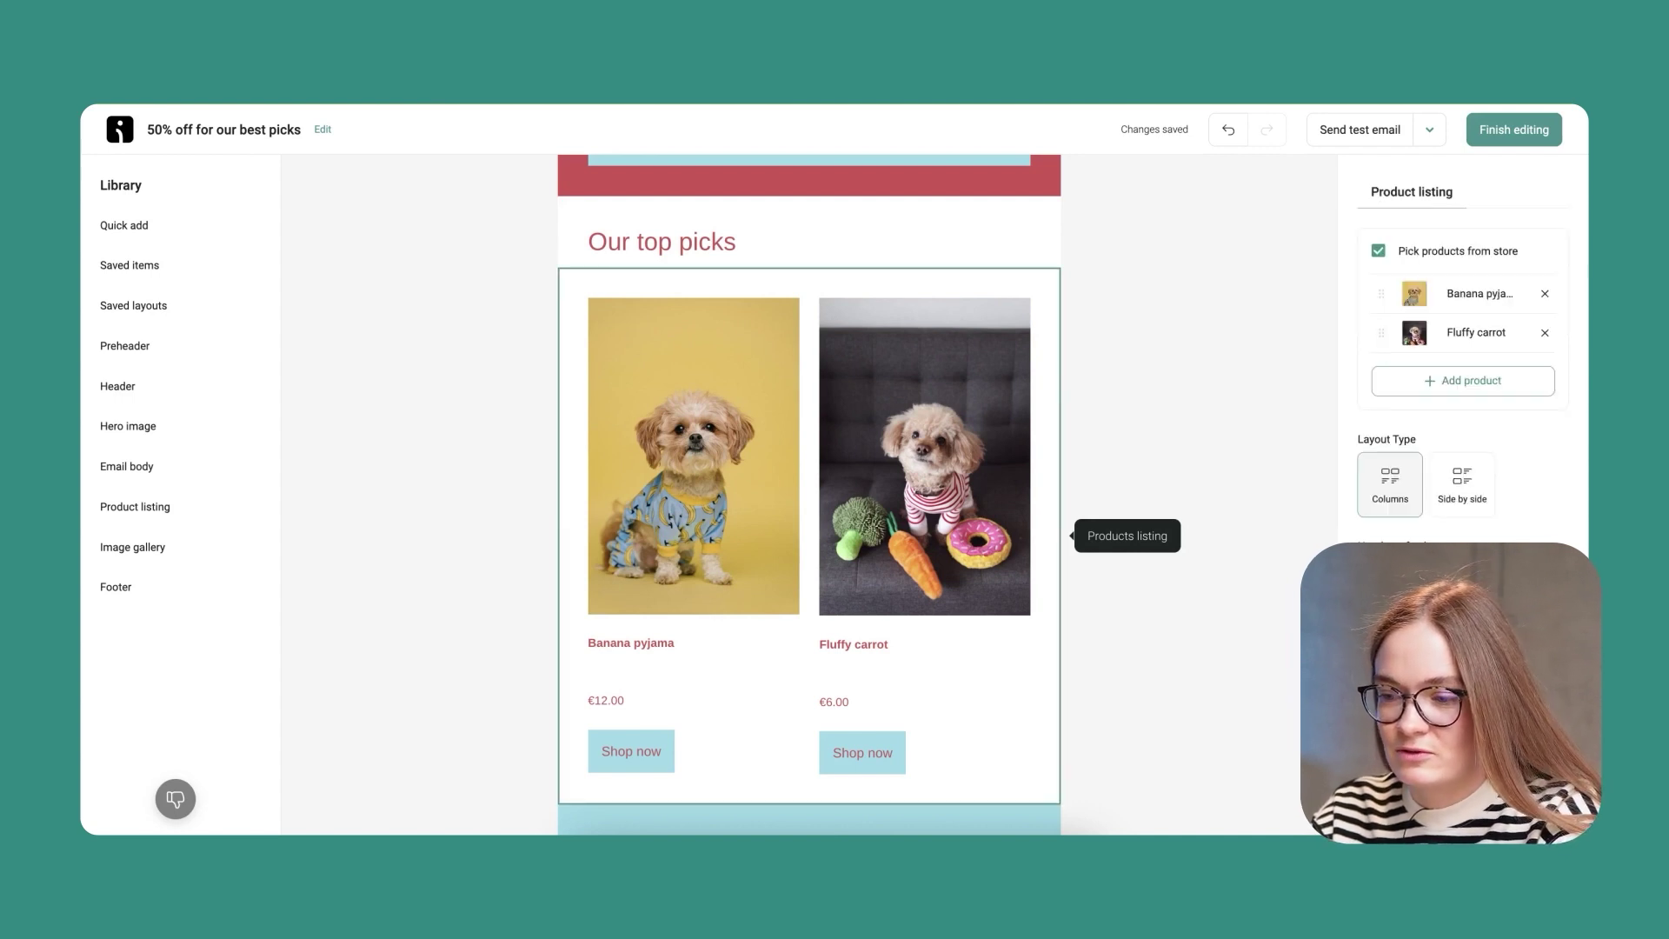
scroll(1464, 261, down, 5)
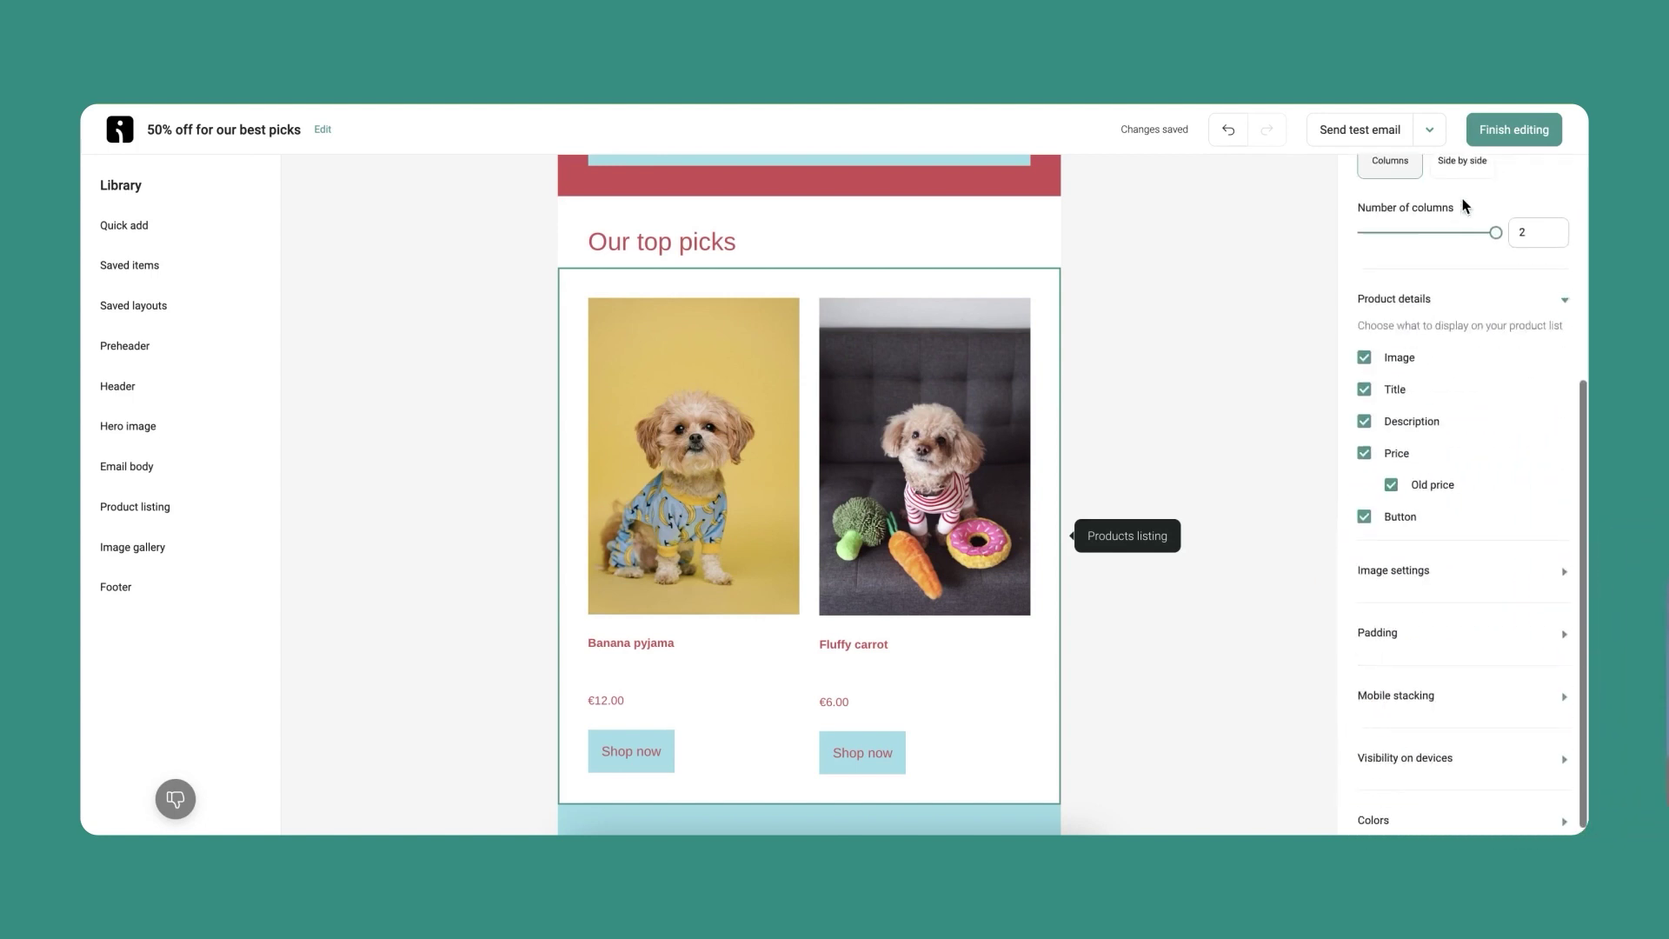
click(1415, 695)
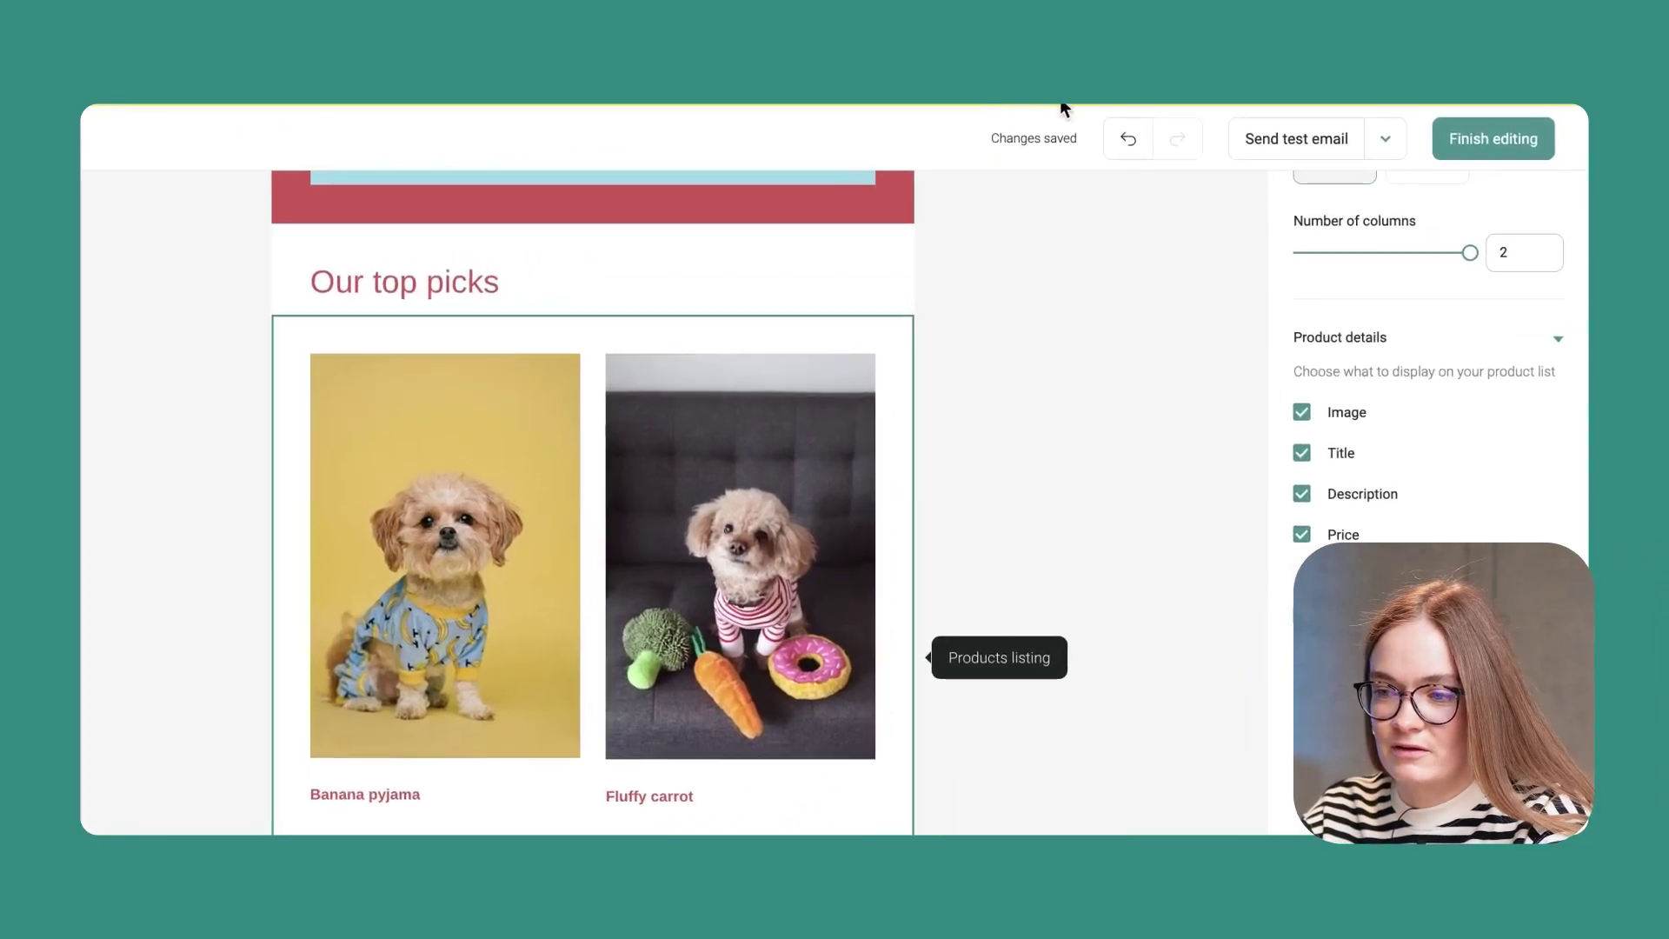
- Preview the email in mobile view and examine how the two products of the listing are arranged, then return to the editor
click(1339, 146)
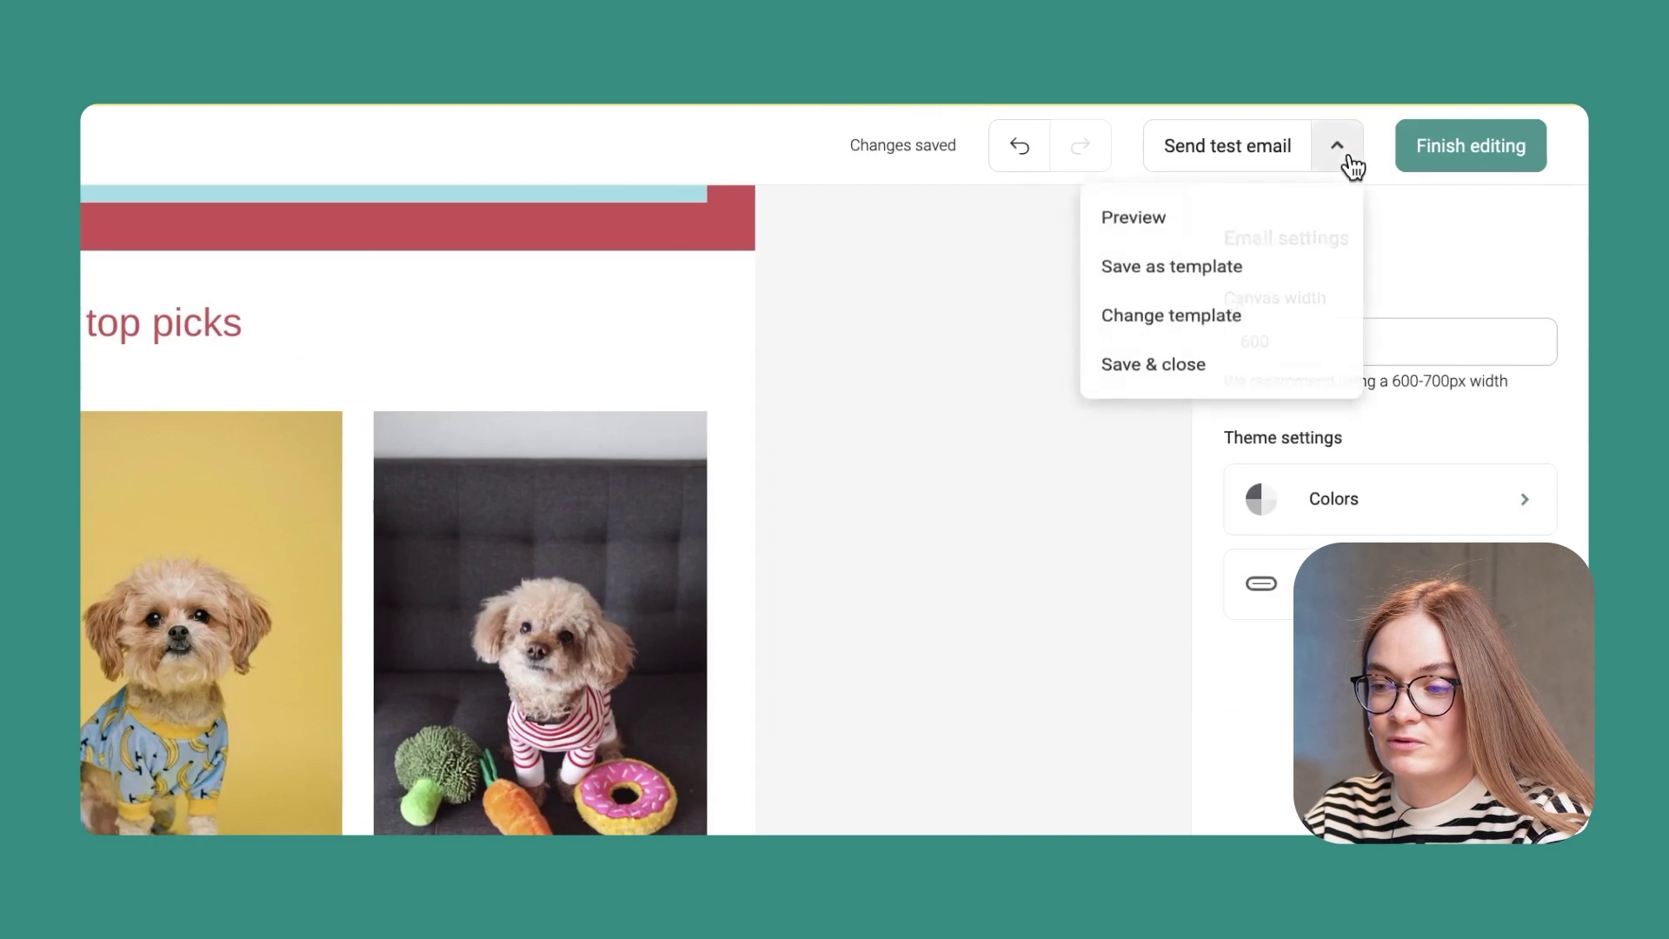
click(1309, 209)
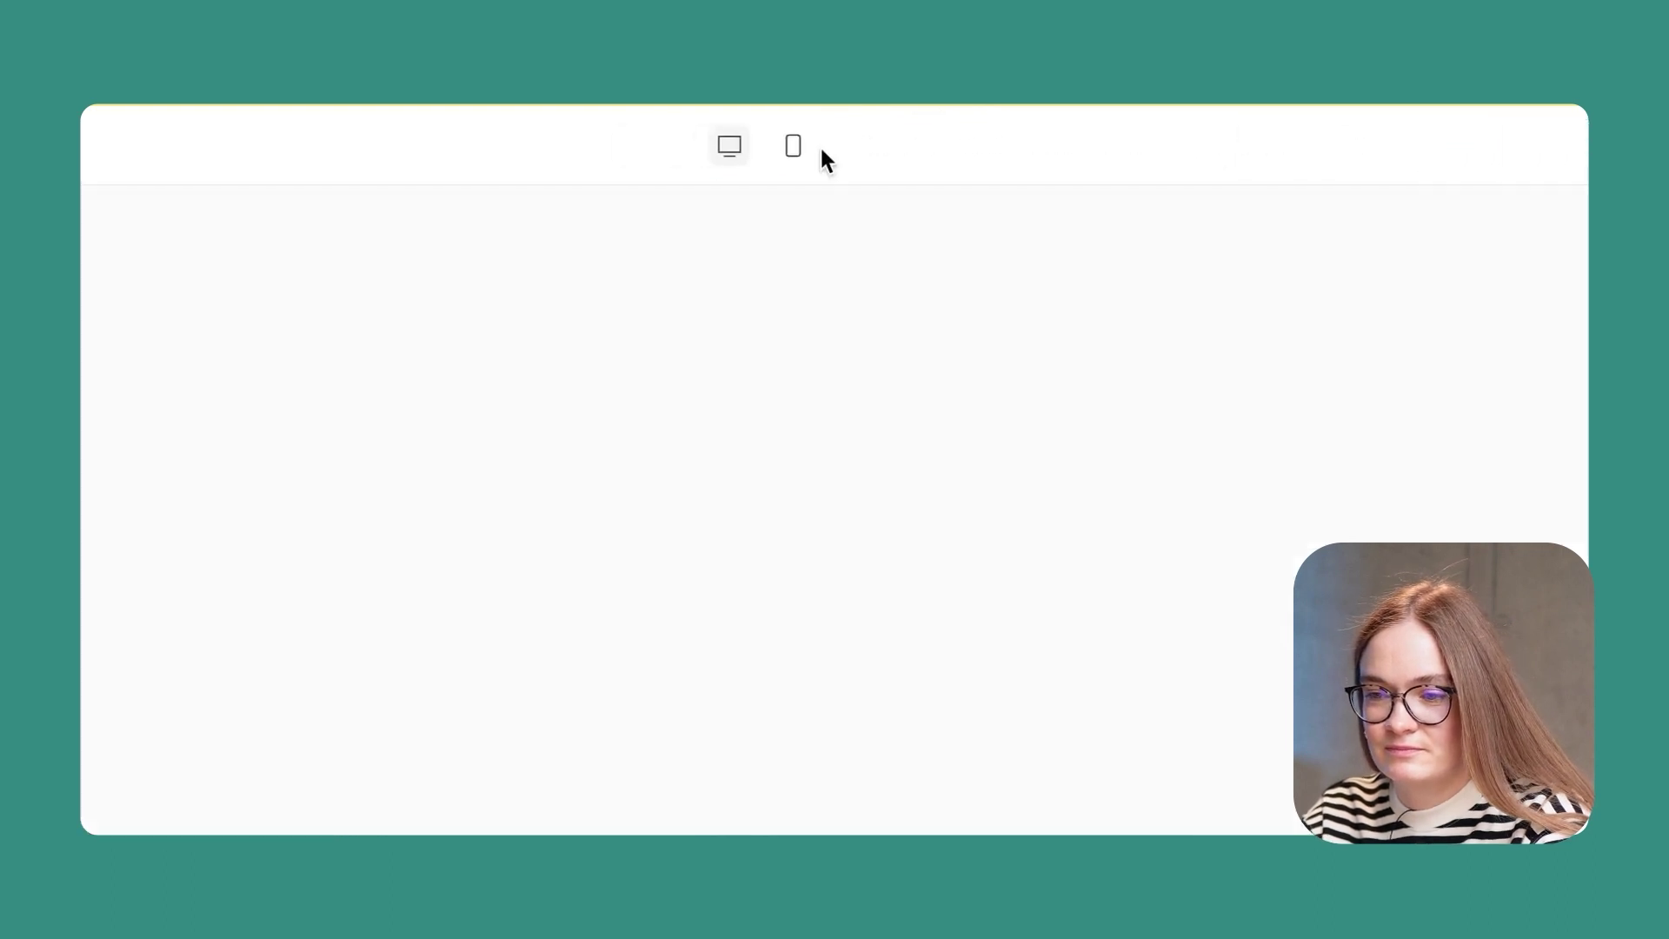
click(830, 148)
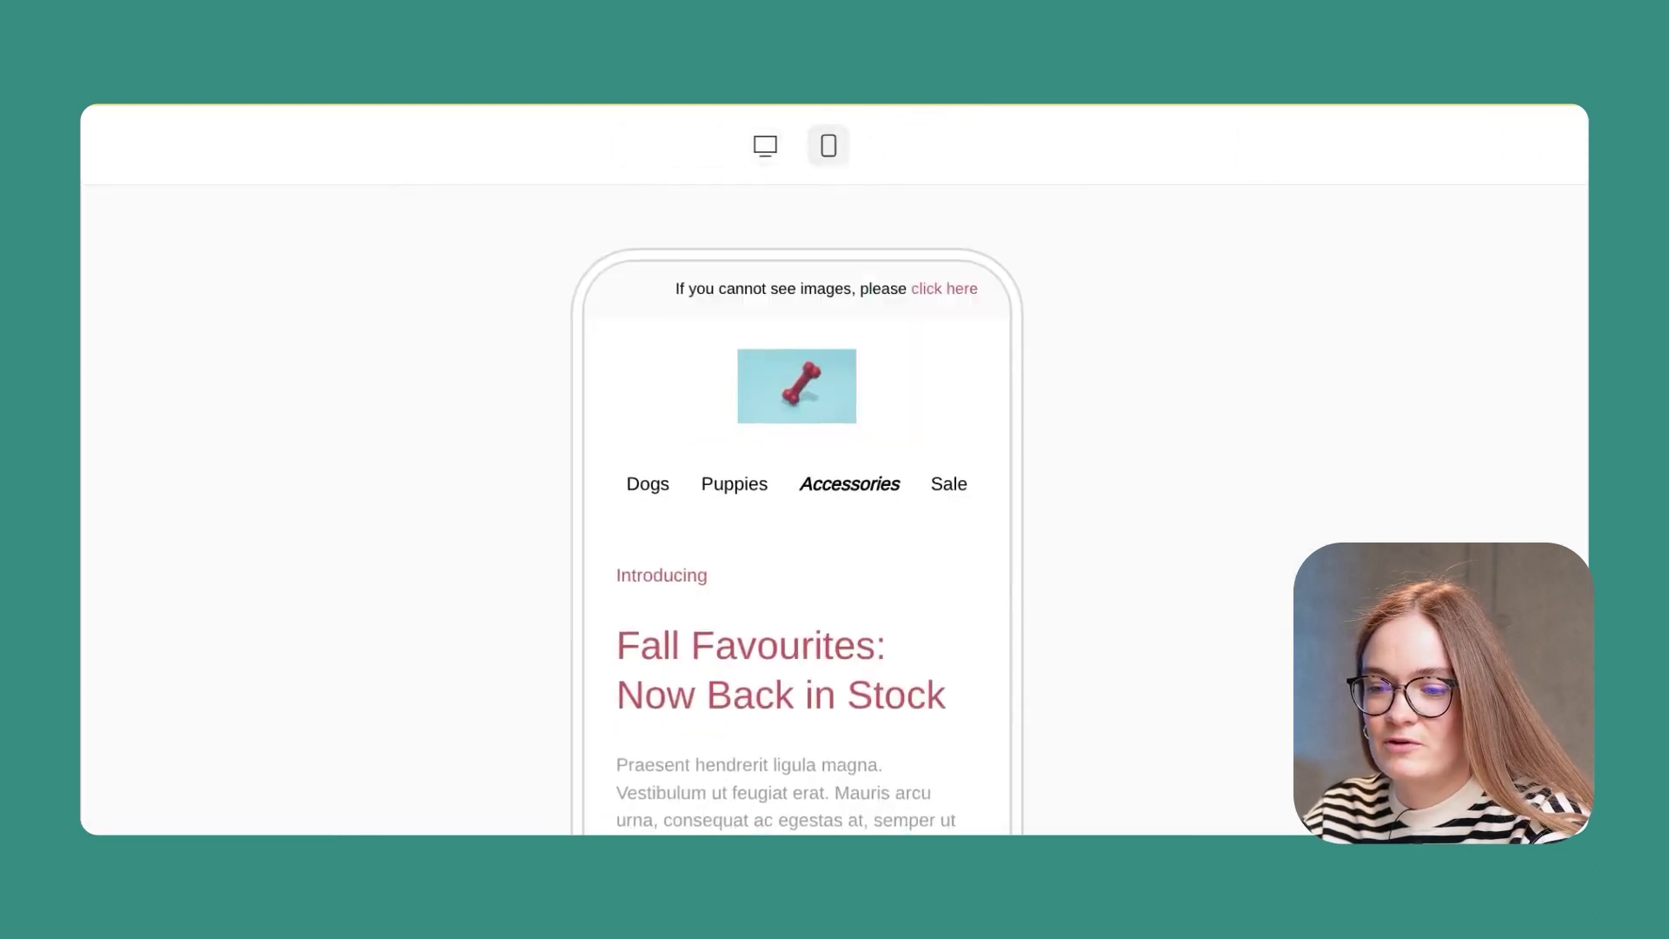
scroll(847, 695, down, 15)
scroll(863, 617, down, 10)
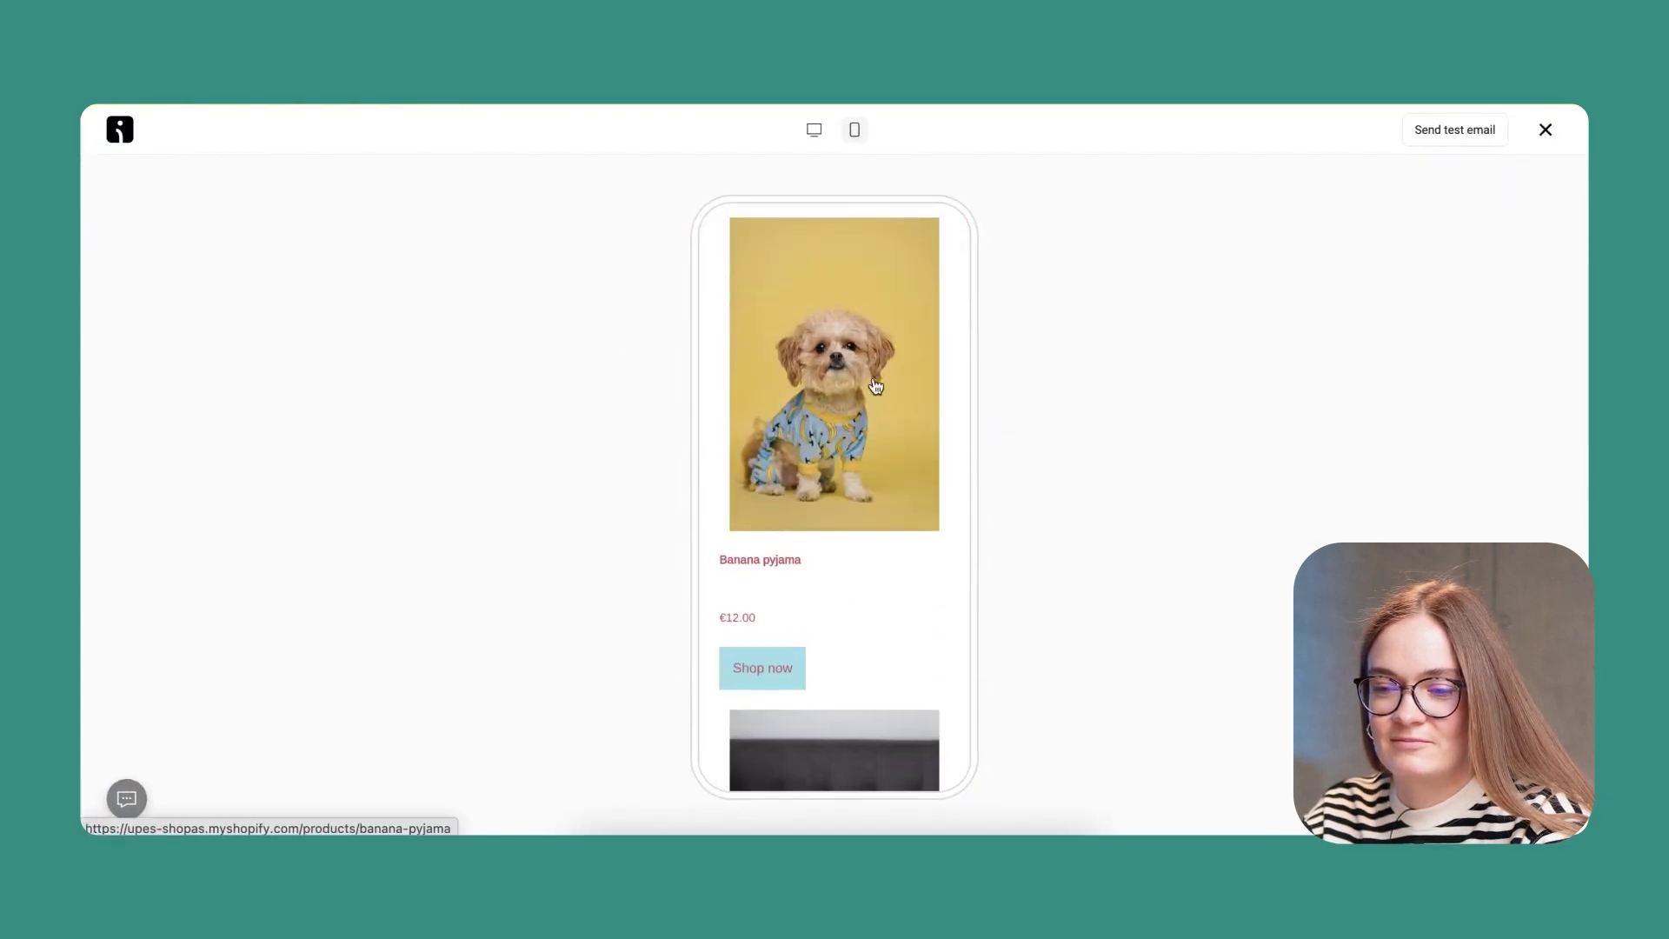
scroll(876, 386, down, 2)
scroll(816, 504, down, 8)
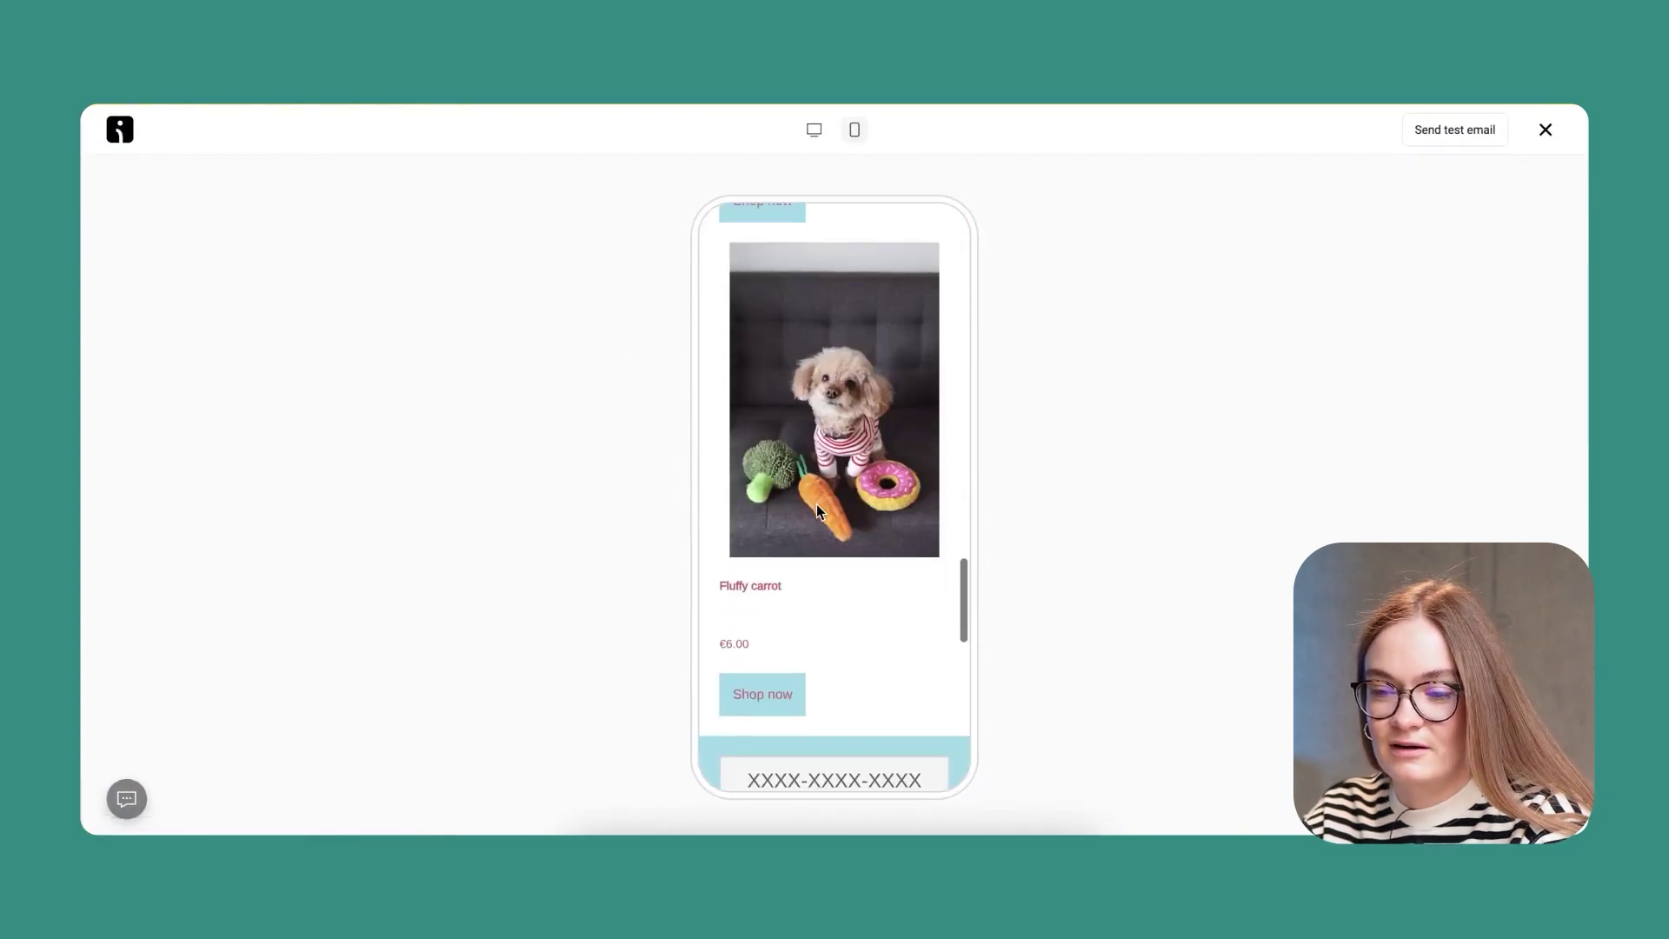
scroll(876, 472, up, 2)
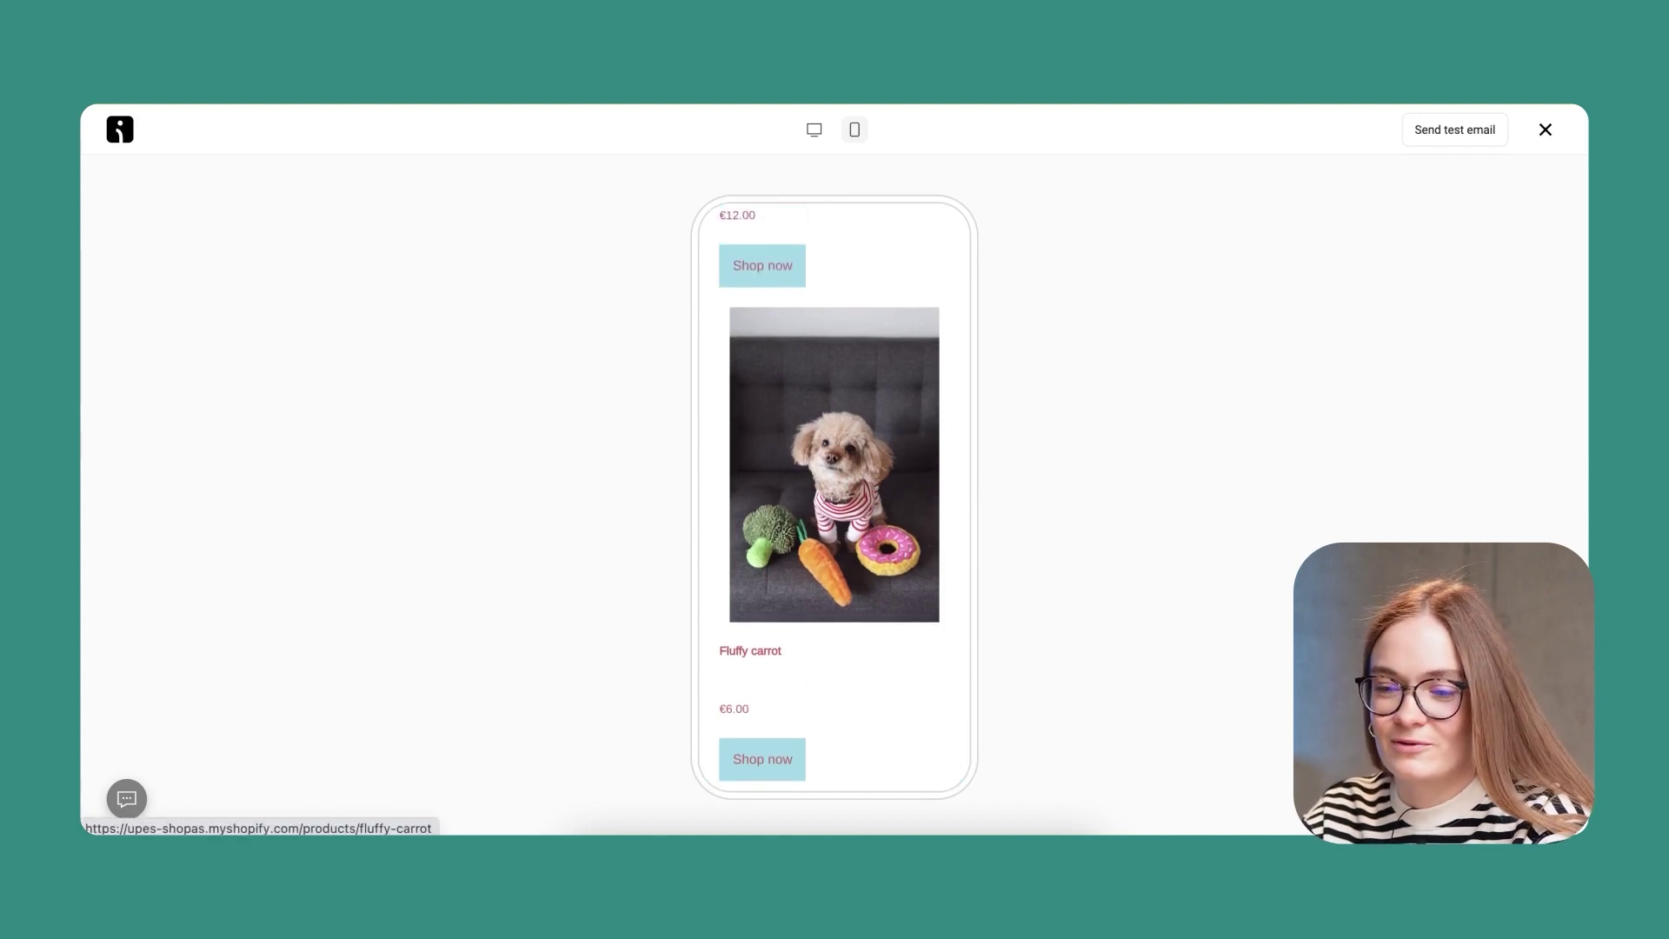
click(1546, 131)
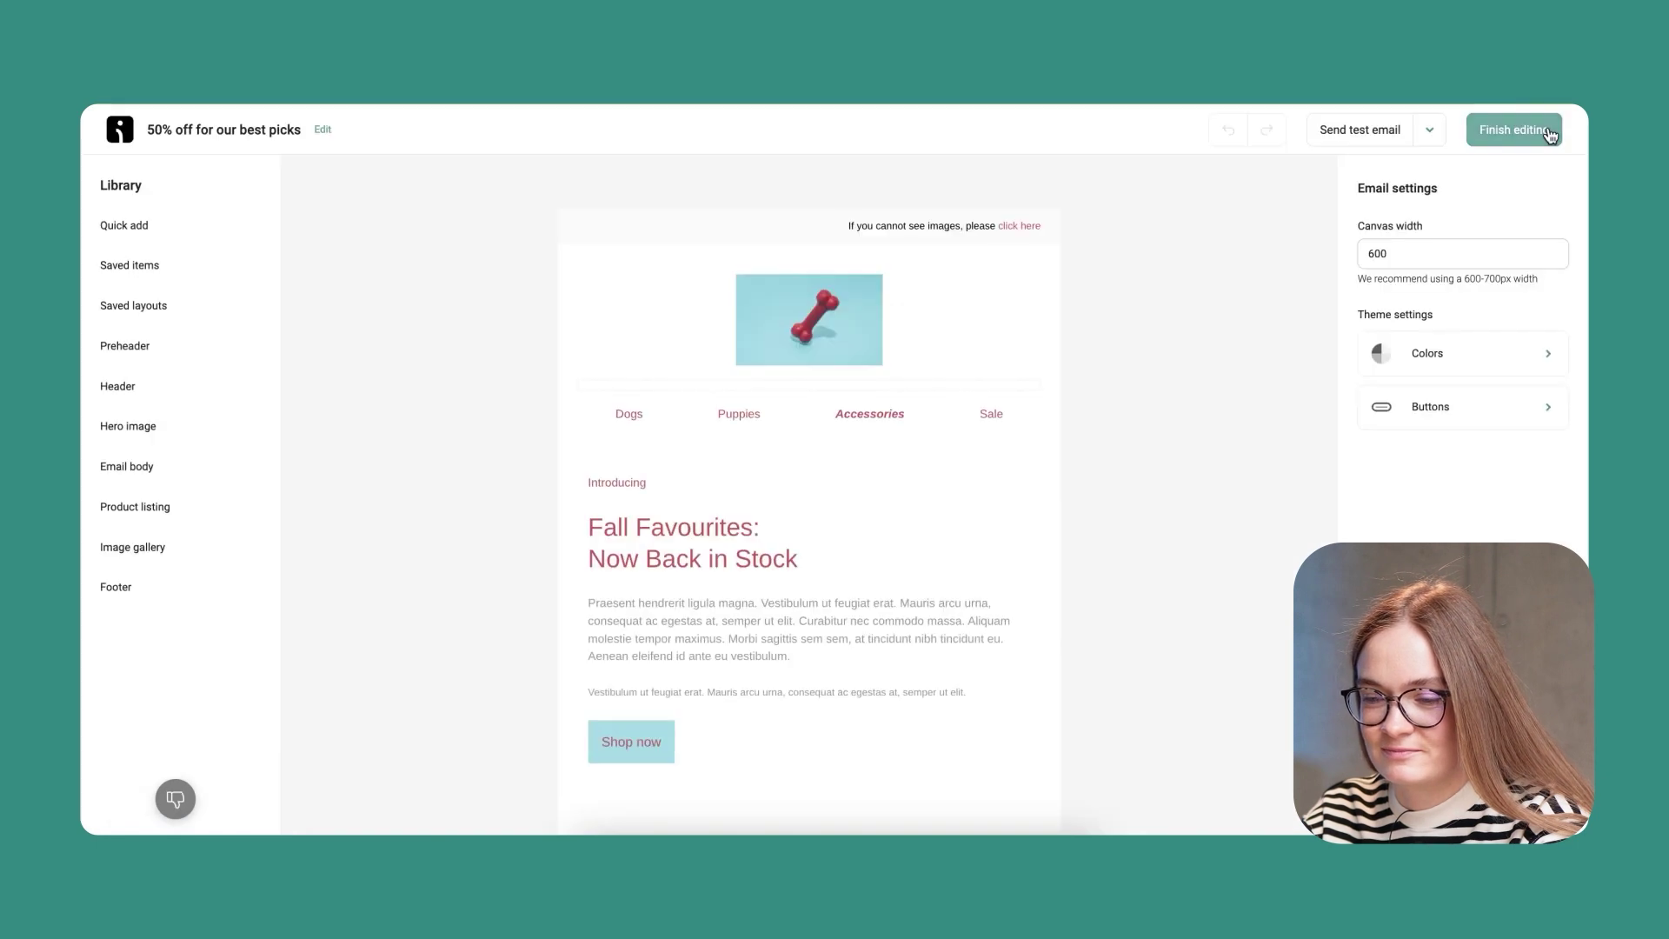
- Turn off stacking on mobile for the product listing under "Our top picks"
scroll(839, 532, down, 15)
scroll(843, 541, down, 3)
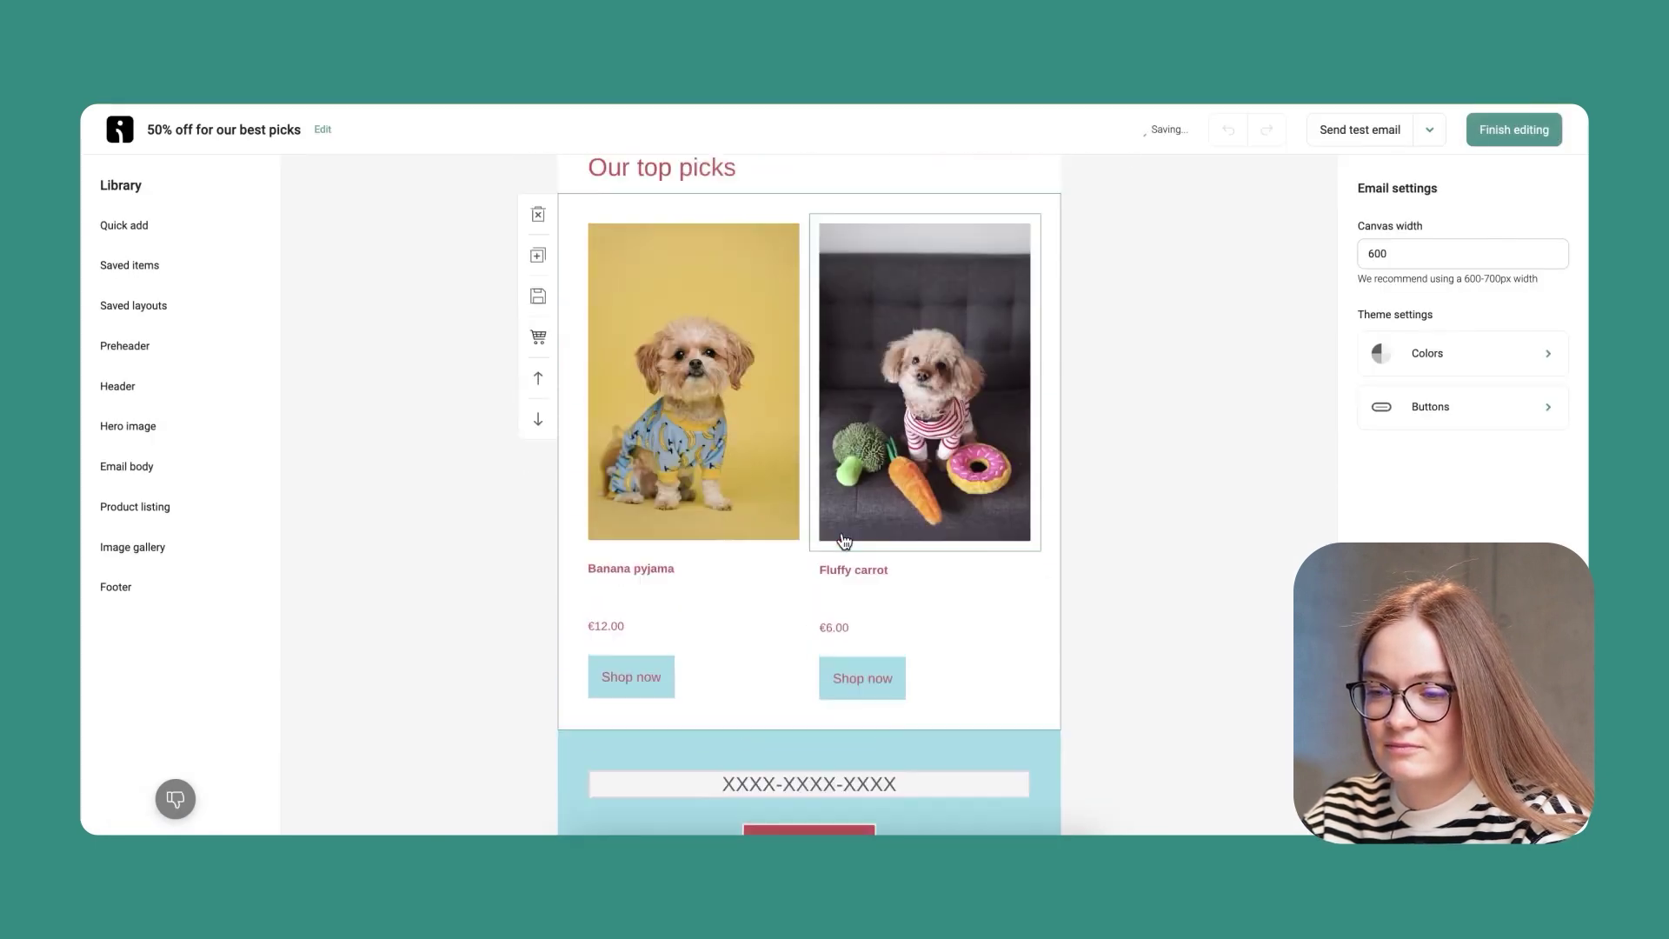
click(1048, 453)
scroll(1352, 695, down, 4)
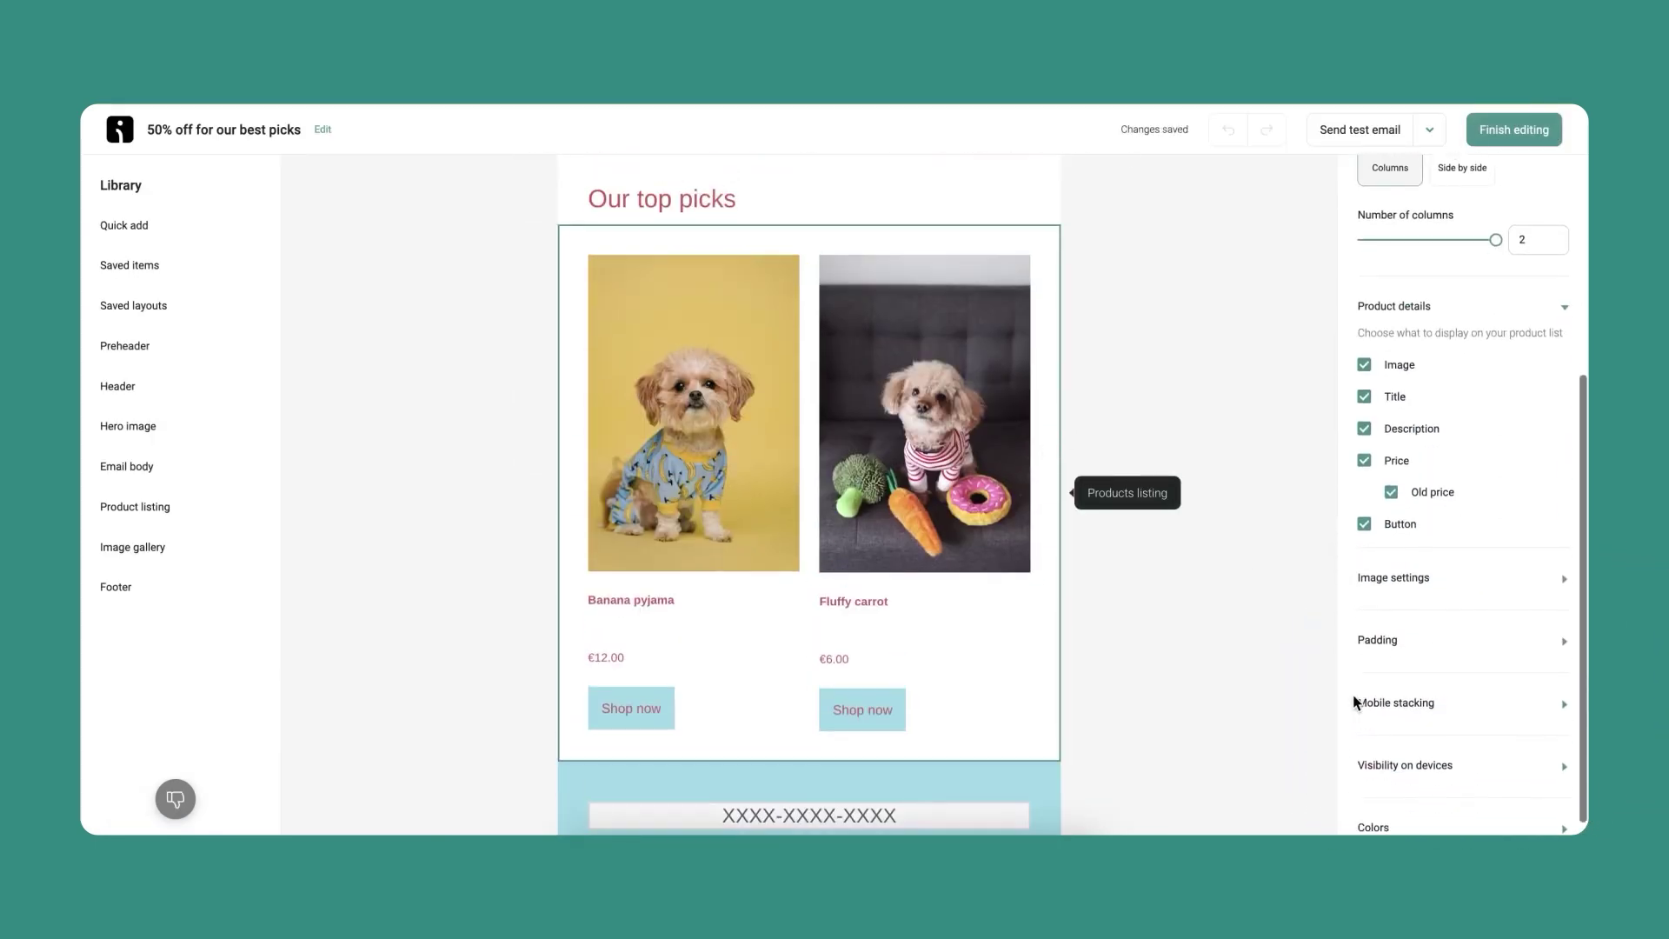
click(1404, 681)
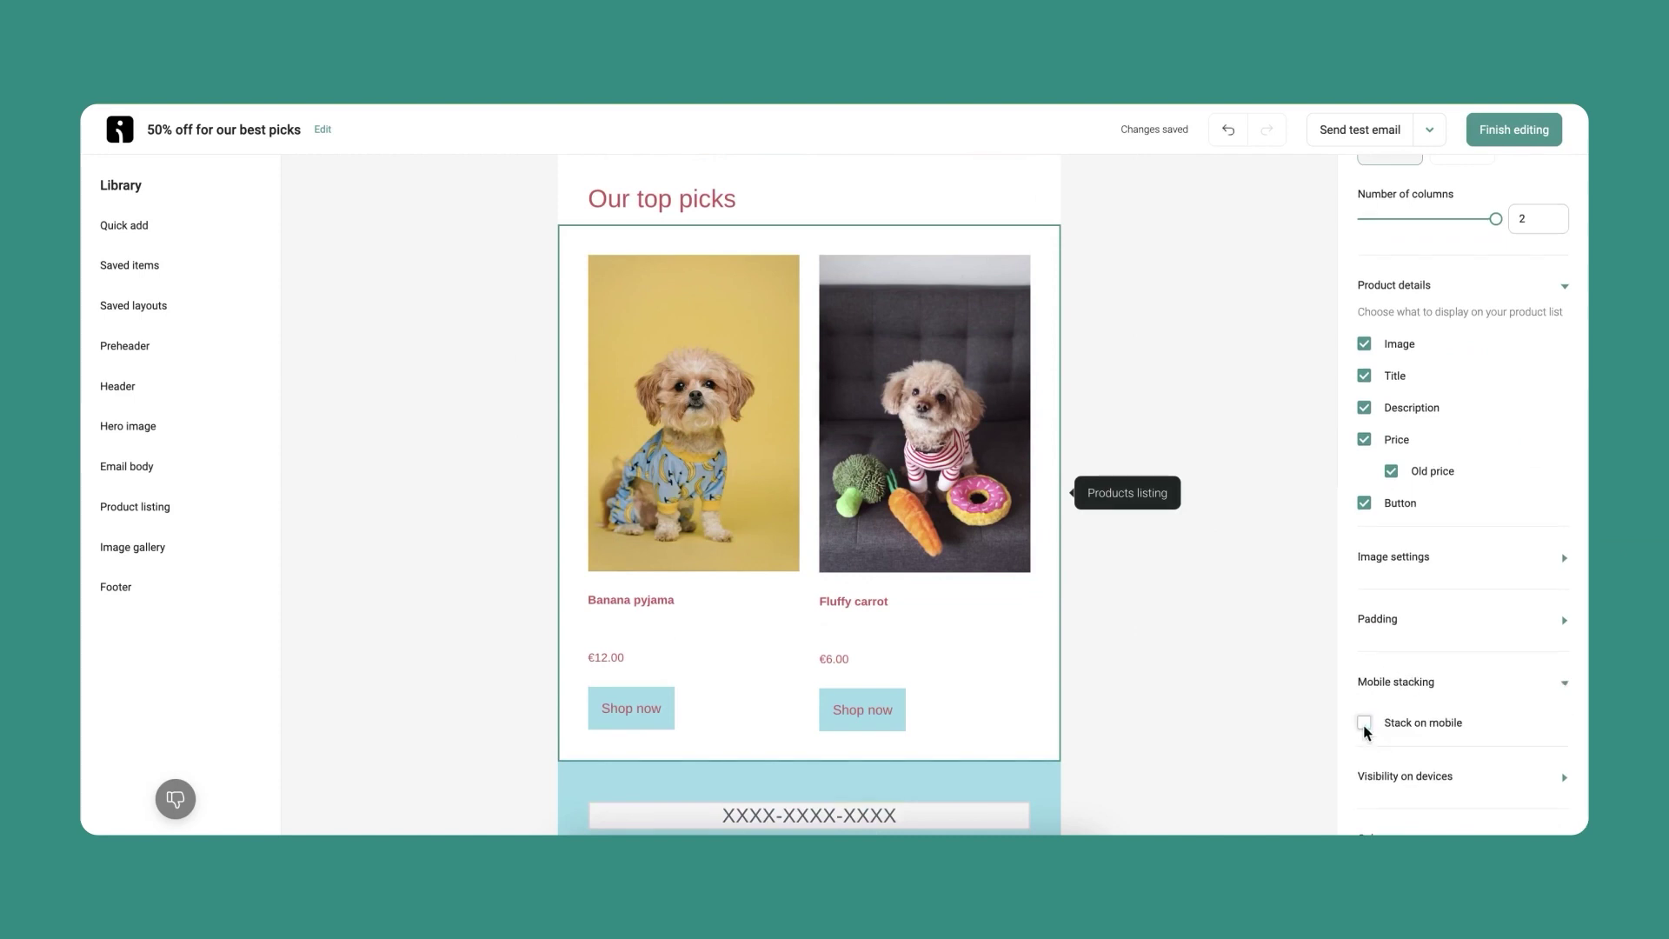
- Preview the email in mobile view again, checking its layouts after the stacking change, and return to the editor
click(1429, 129)
click(1316, 172)
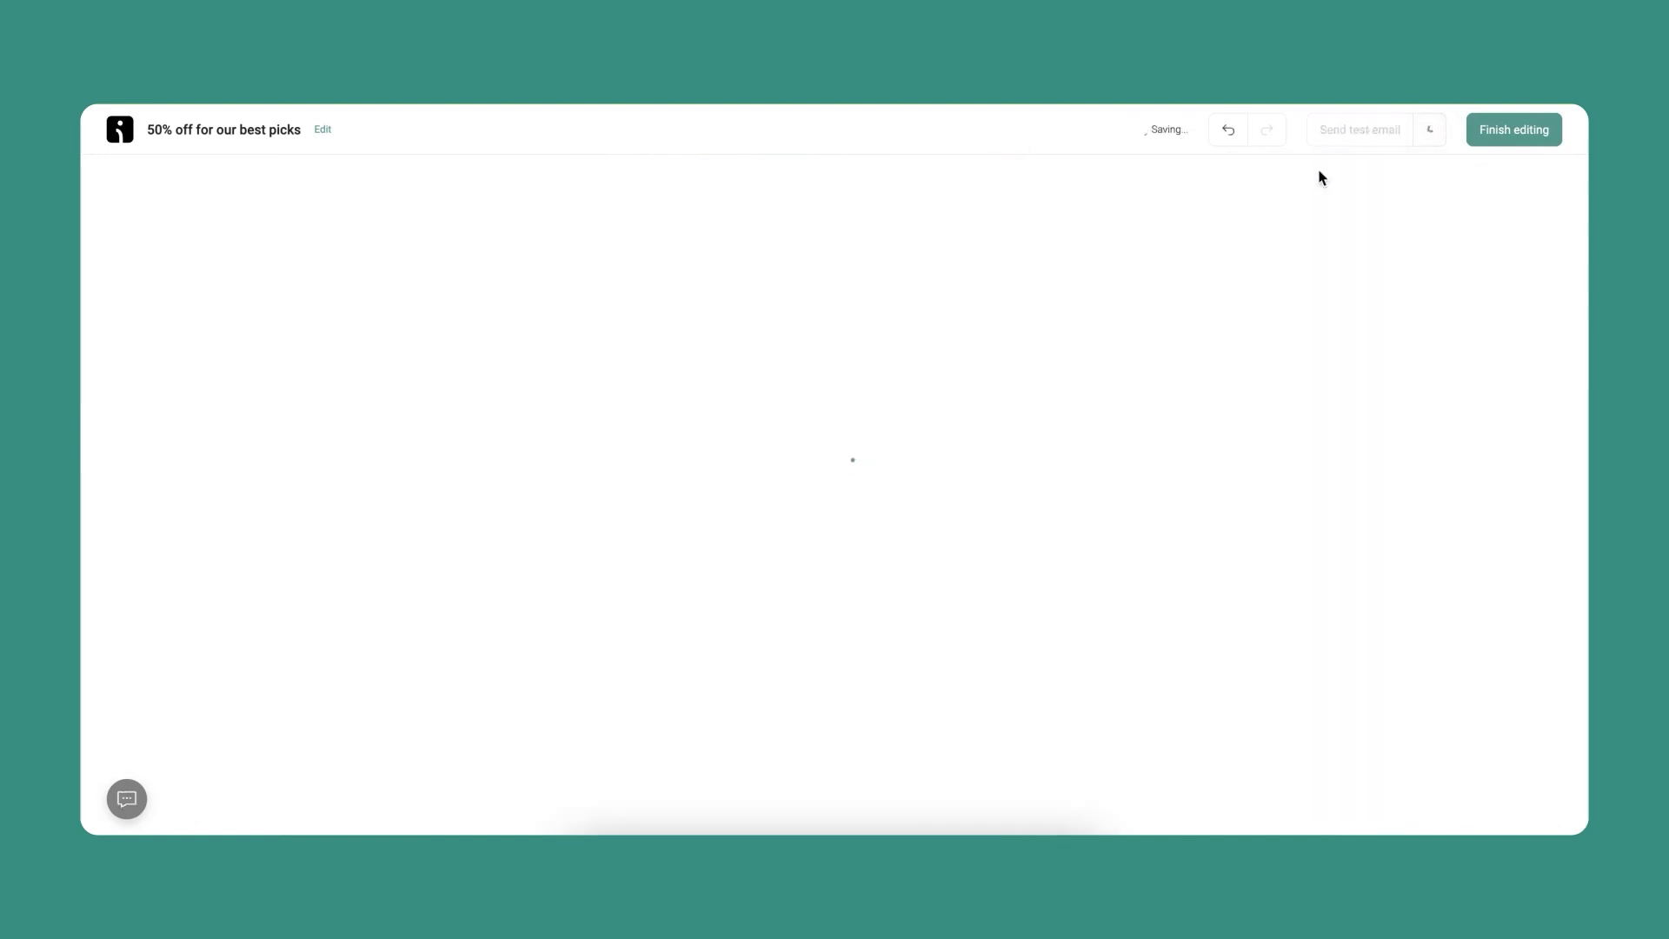
click(854, 129)
scroll(936, 496, down, 10)
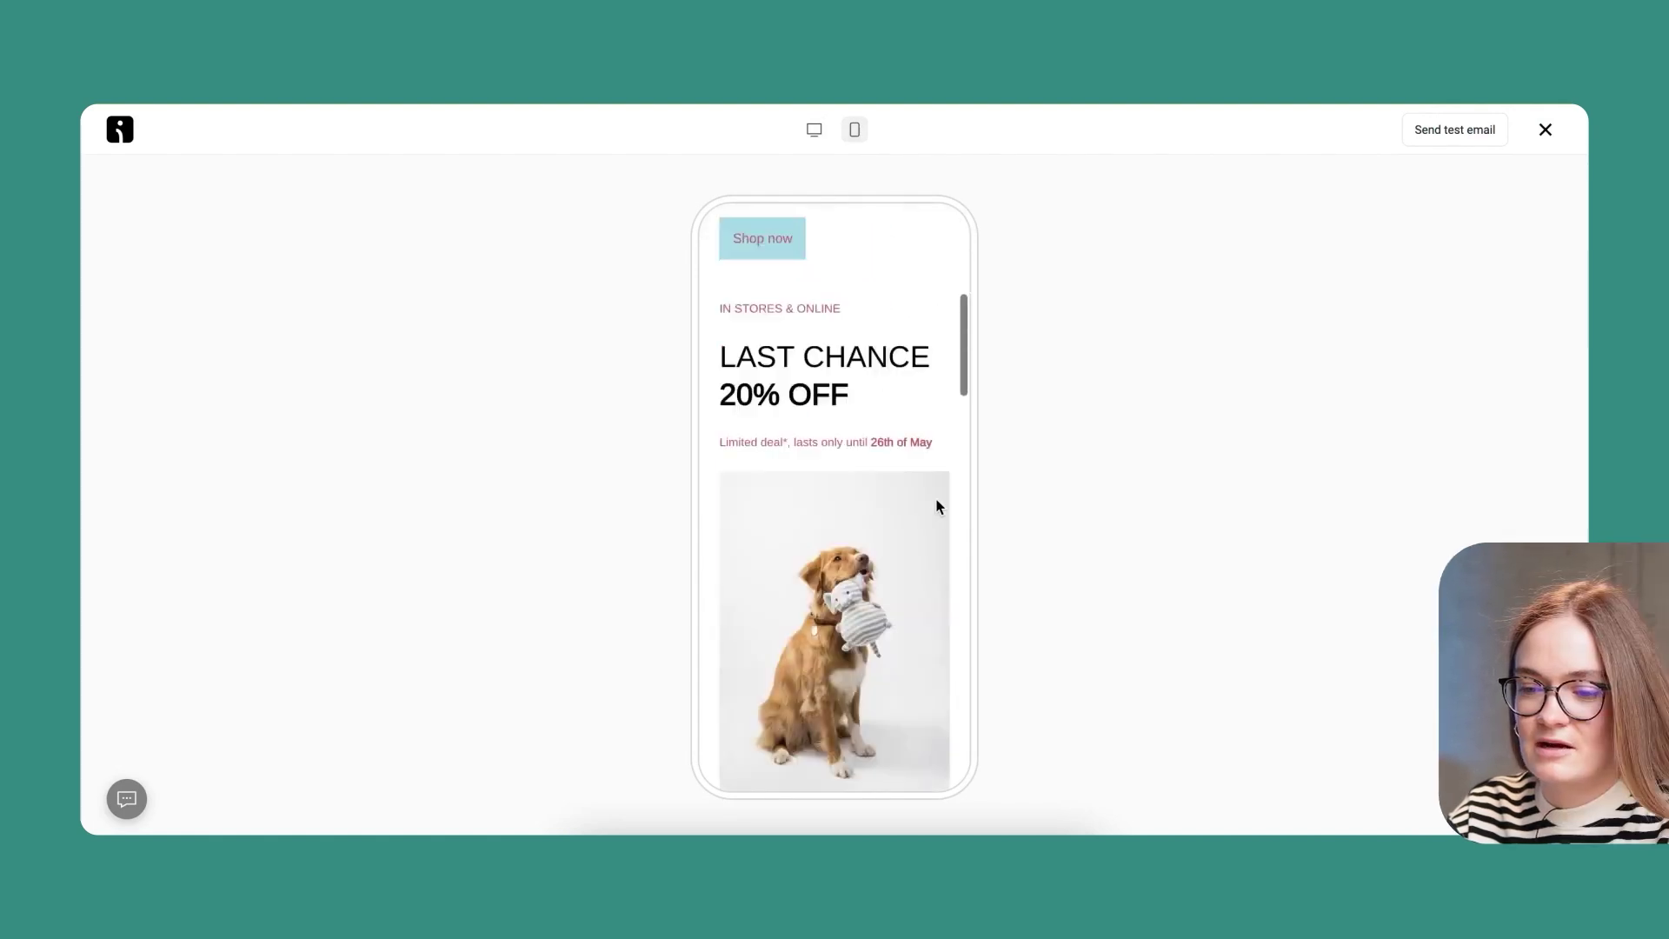
scroll(939, 507, down, 1)
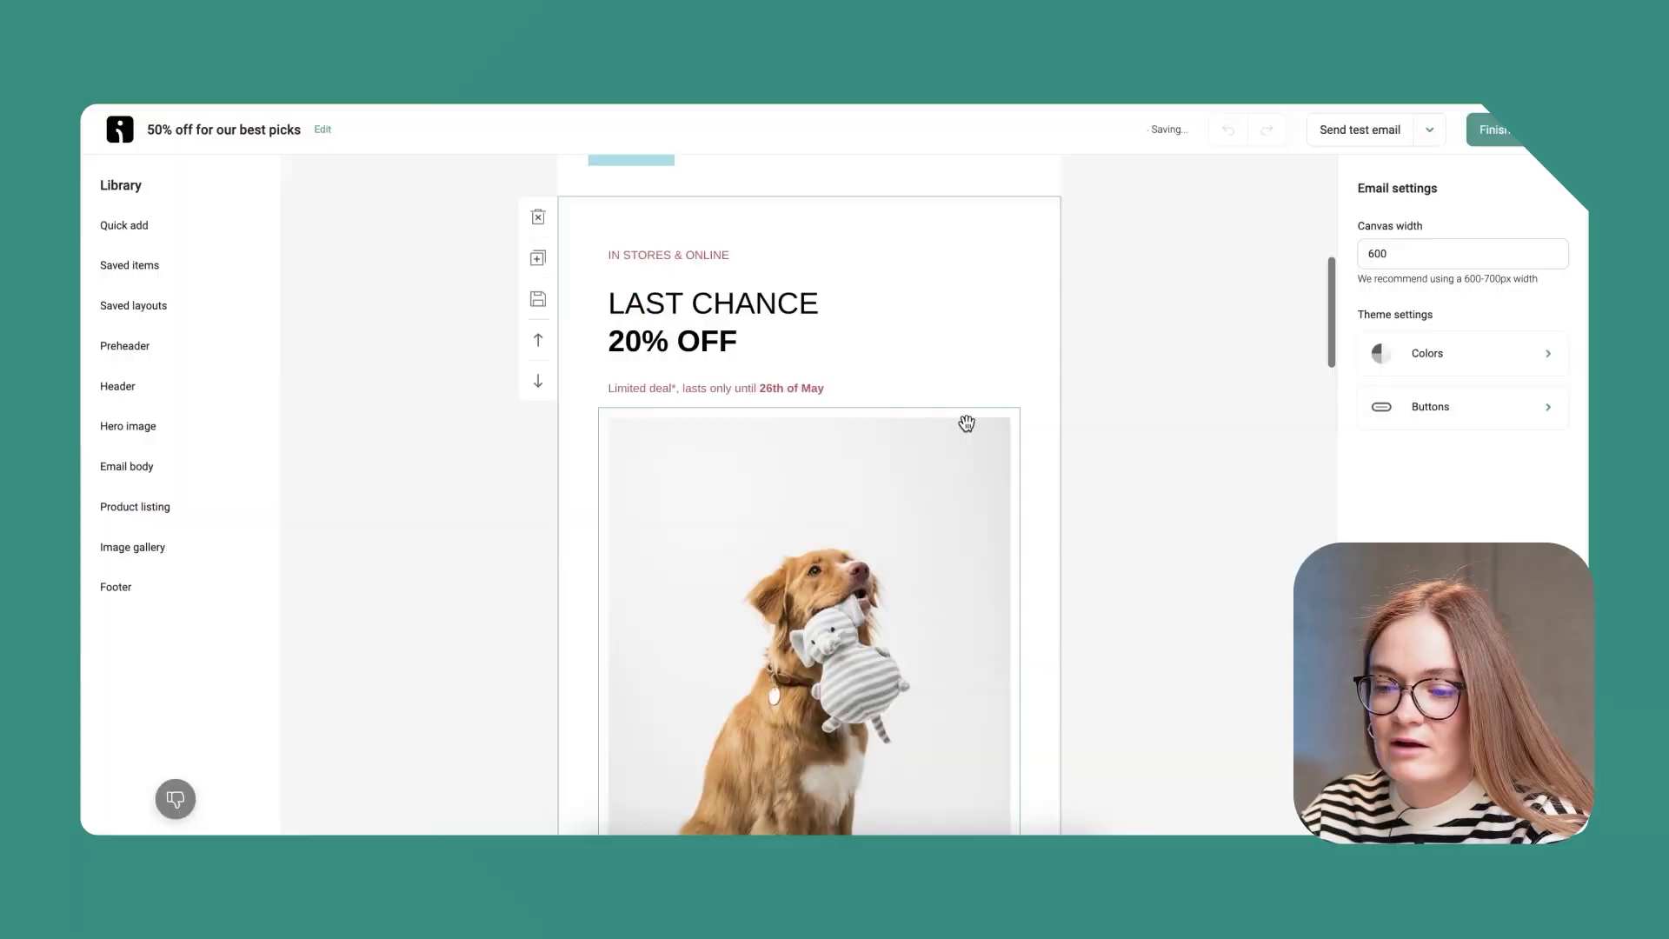
- Save the "LAST CHANCE 20% OFF" layout as a new reusable layout named "layout with a puppy"
scroll(970, 331, down, 3)
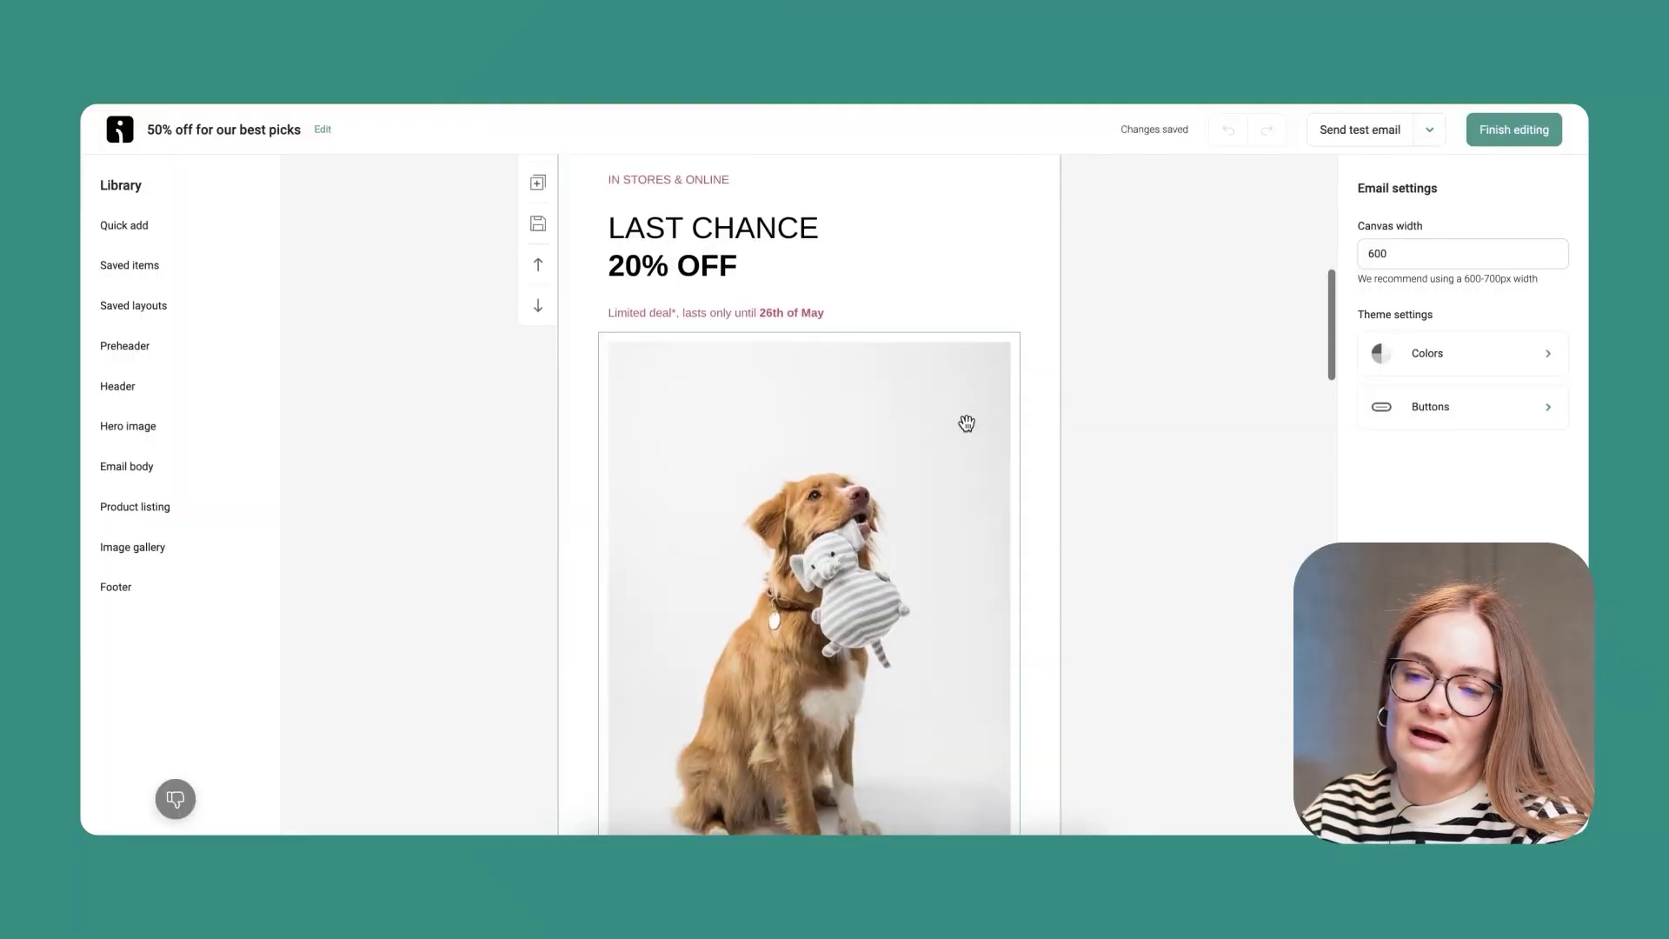
scroll(970, 331, up, 2)
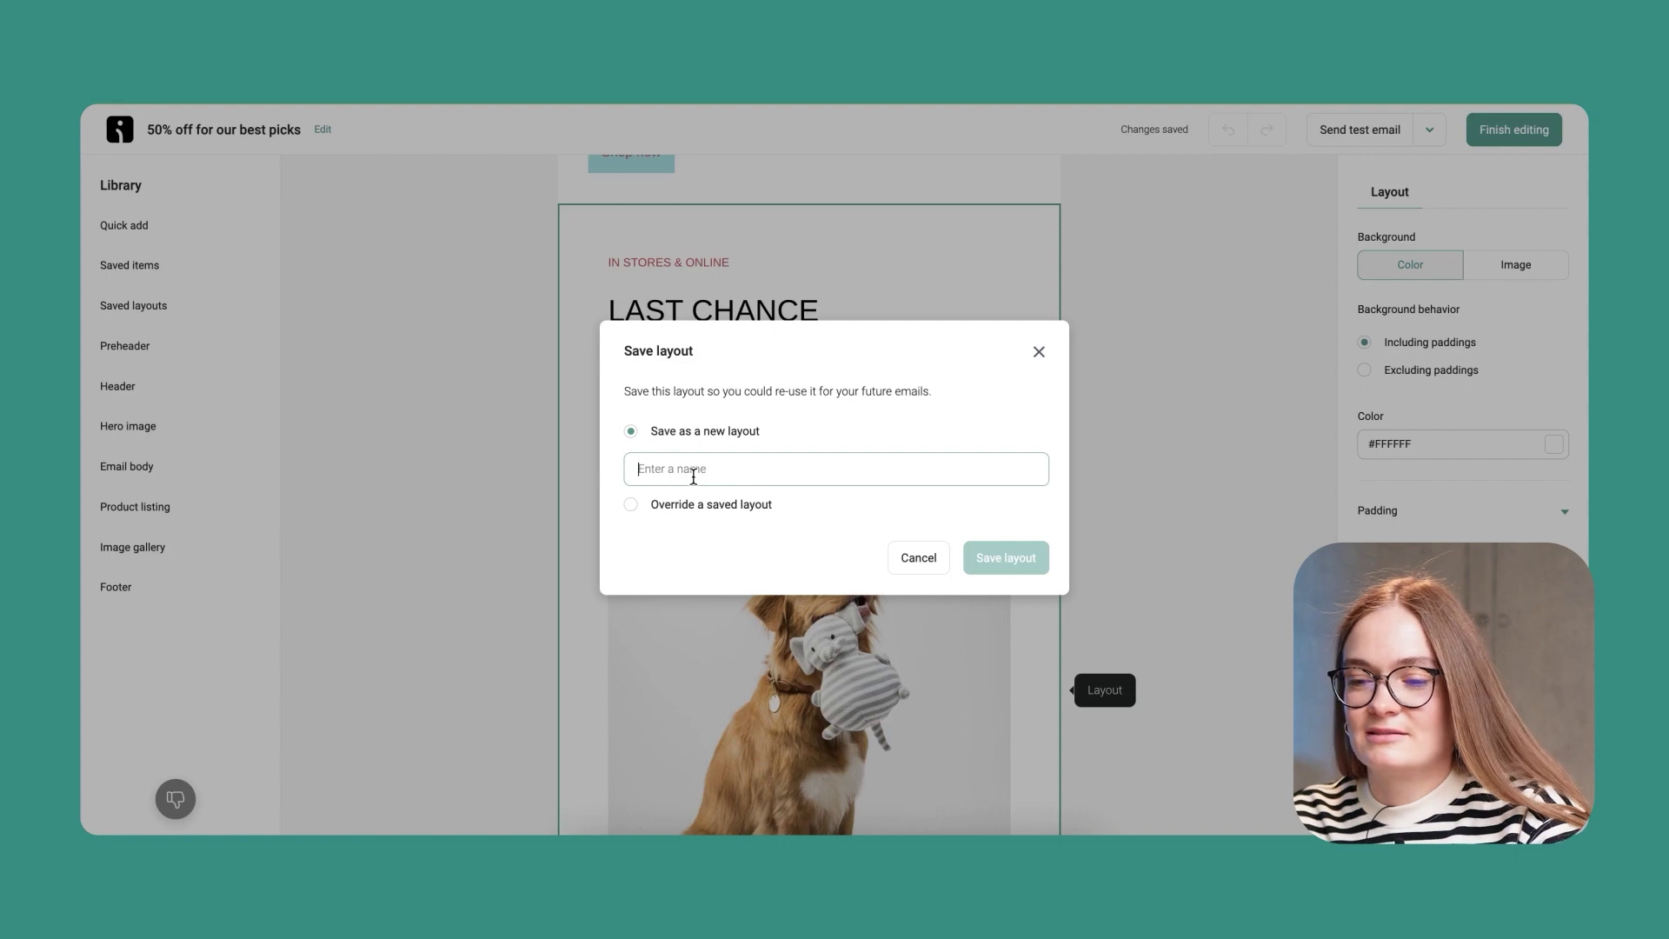
click(693, 478)
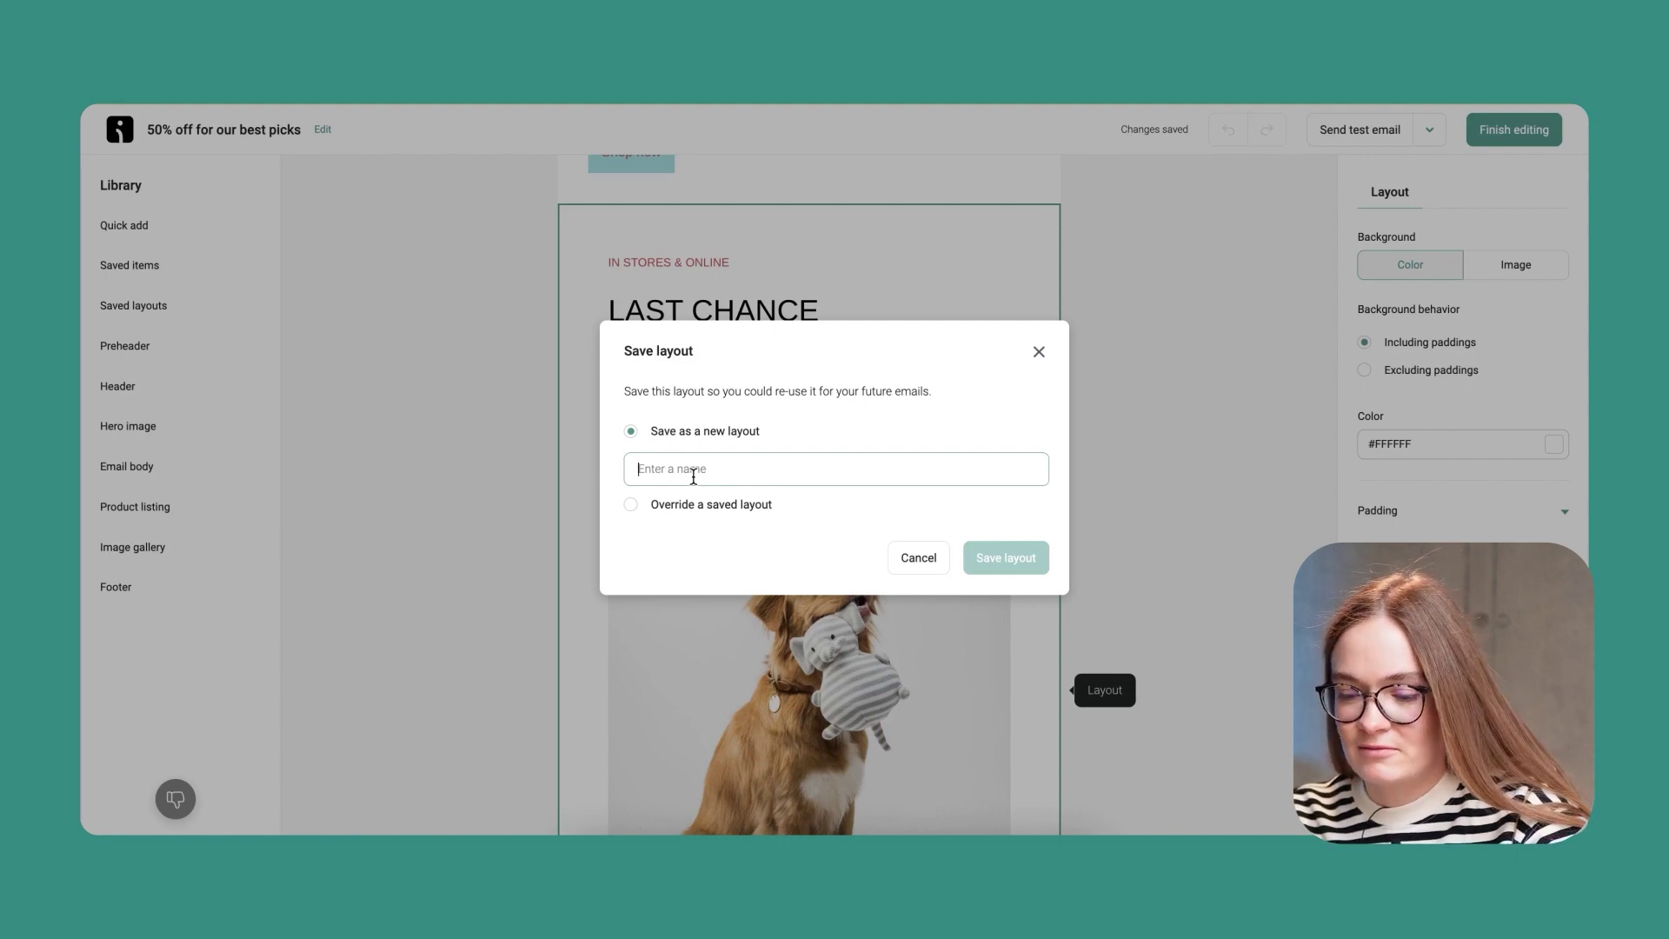
text(layout with a puppy)
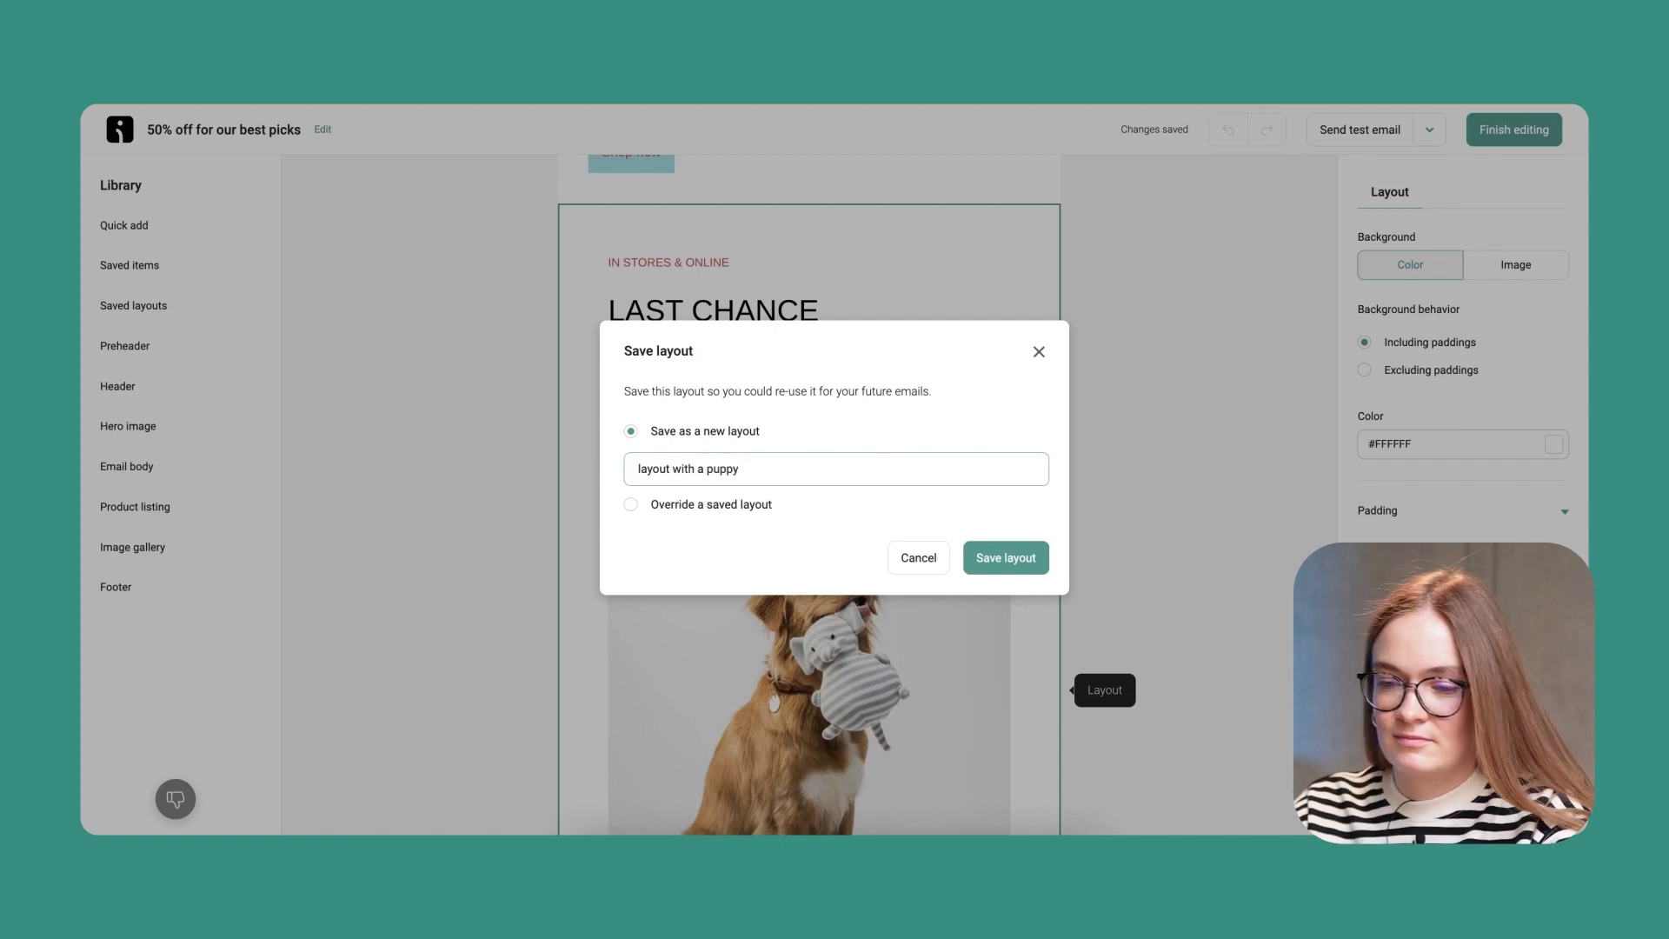
click(1005, 557)
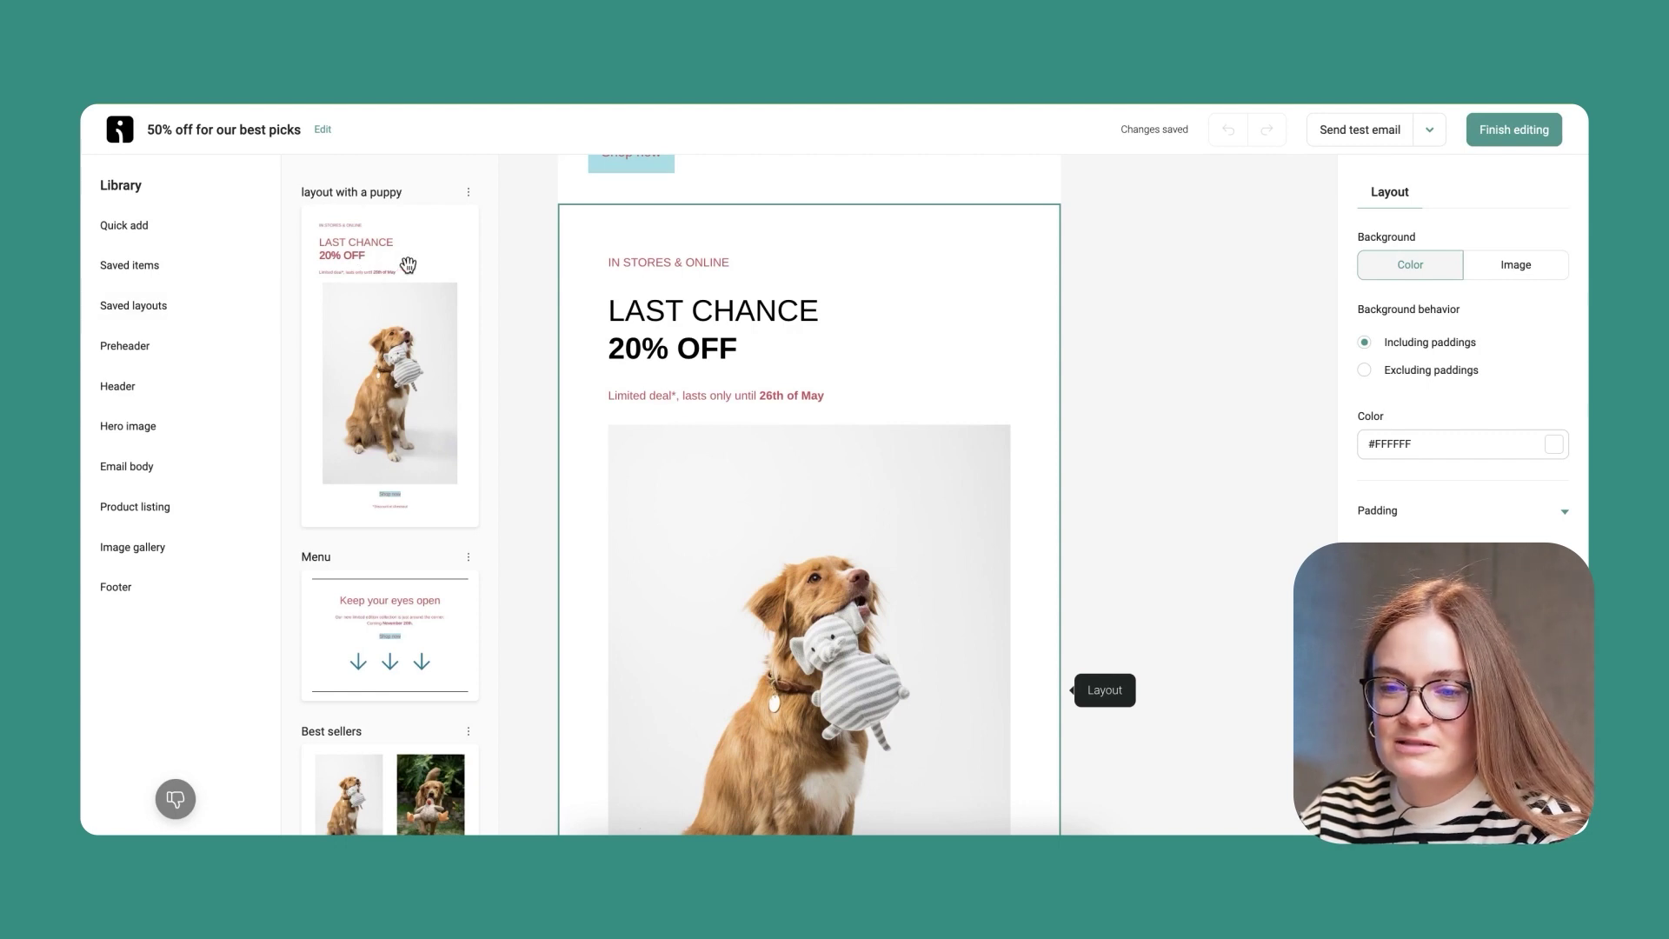
- Insert the saved layout "layout with a puppy" next to the existing "LAST CHANCE 20% OFF" layout
drag(407, 267, 648, 220)
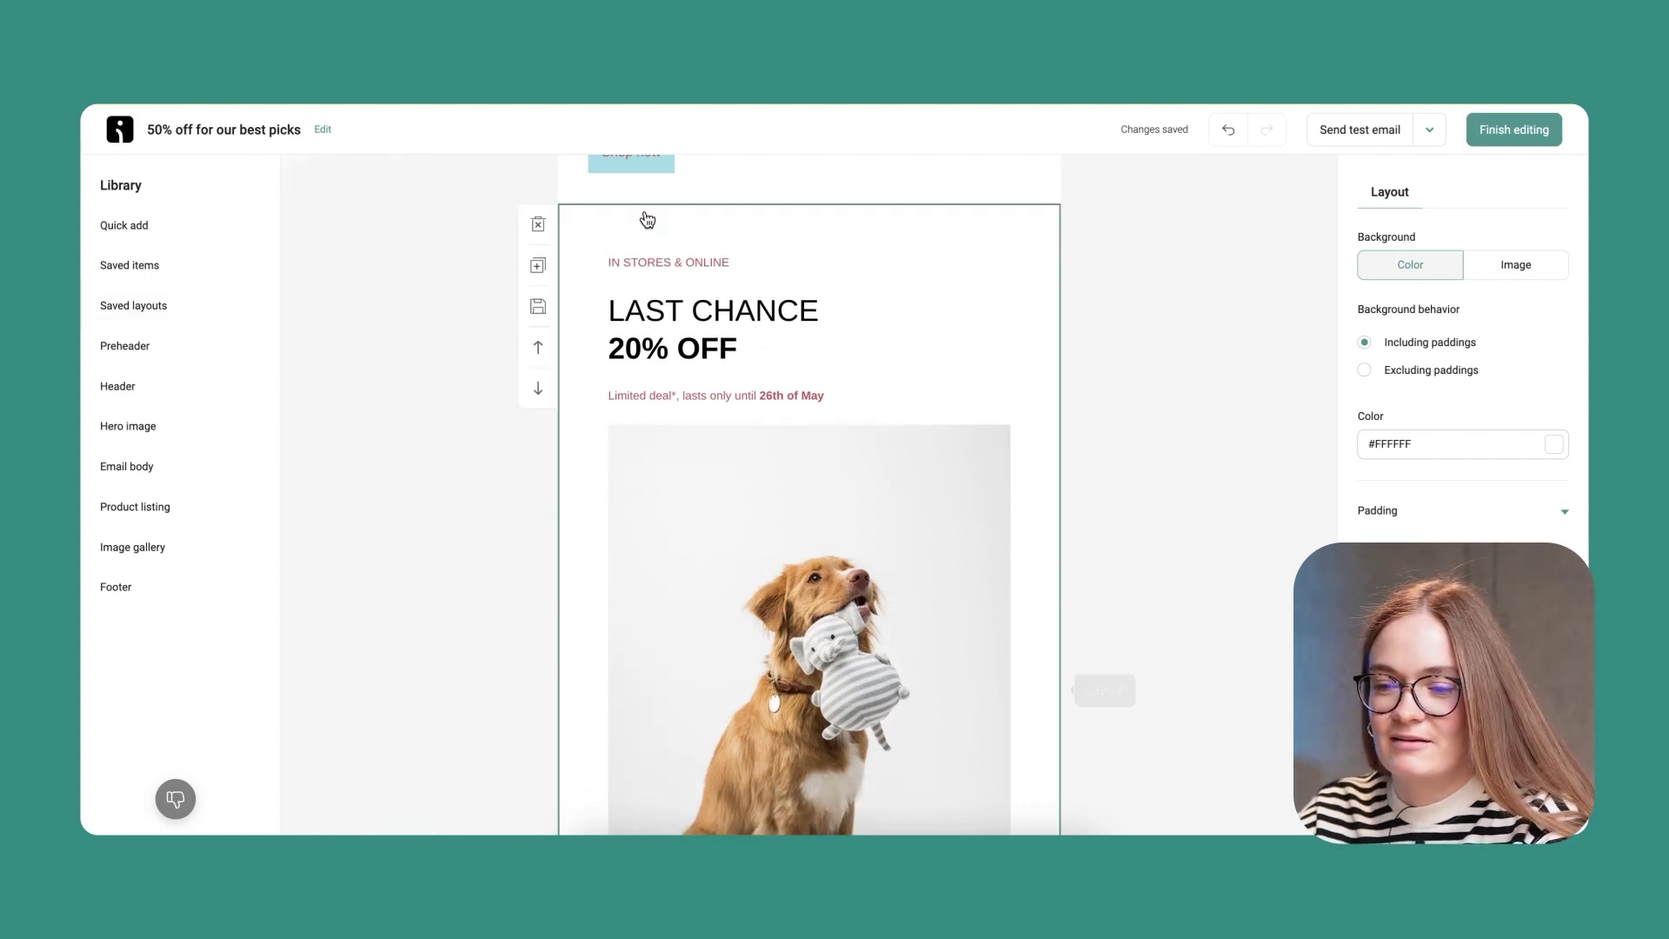
scroll(853, 543, down, 1)
scroll(853, 539, down, 10)
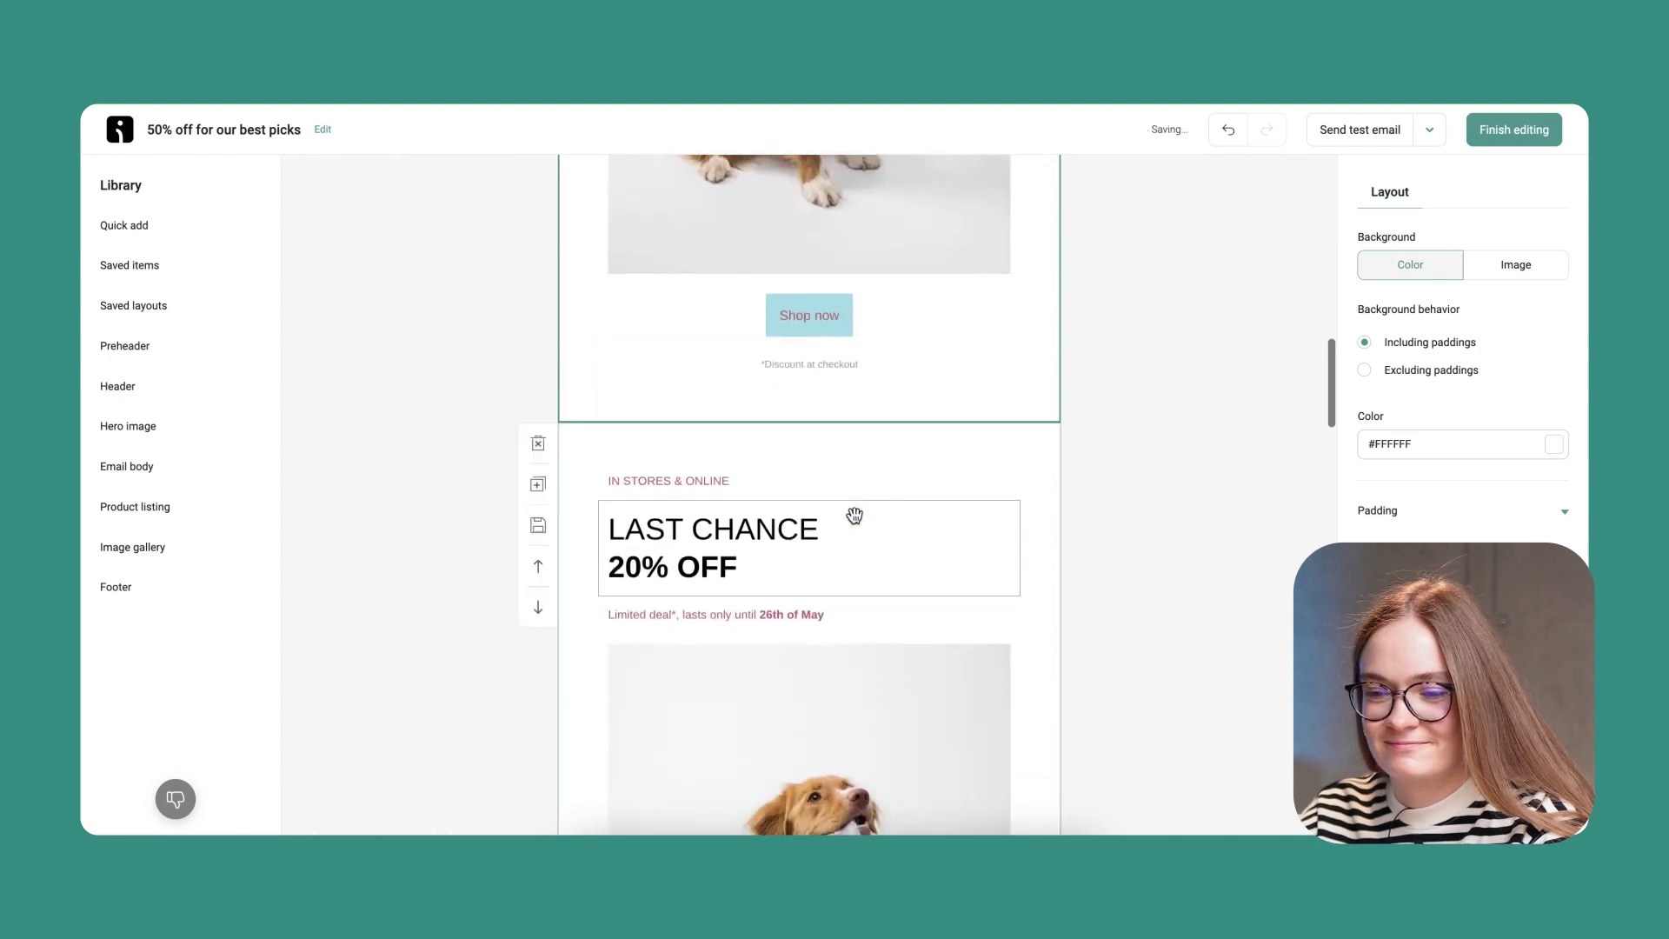
scroll(855, 515, up, 3)
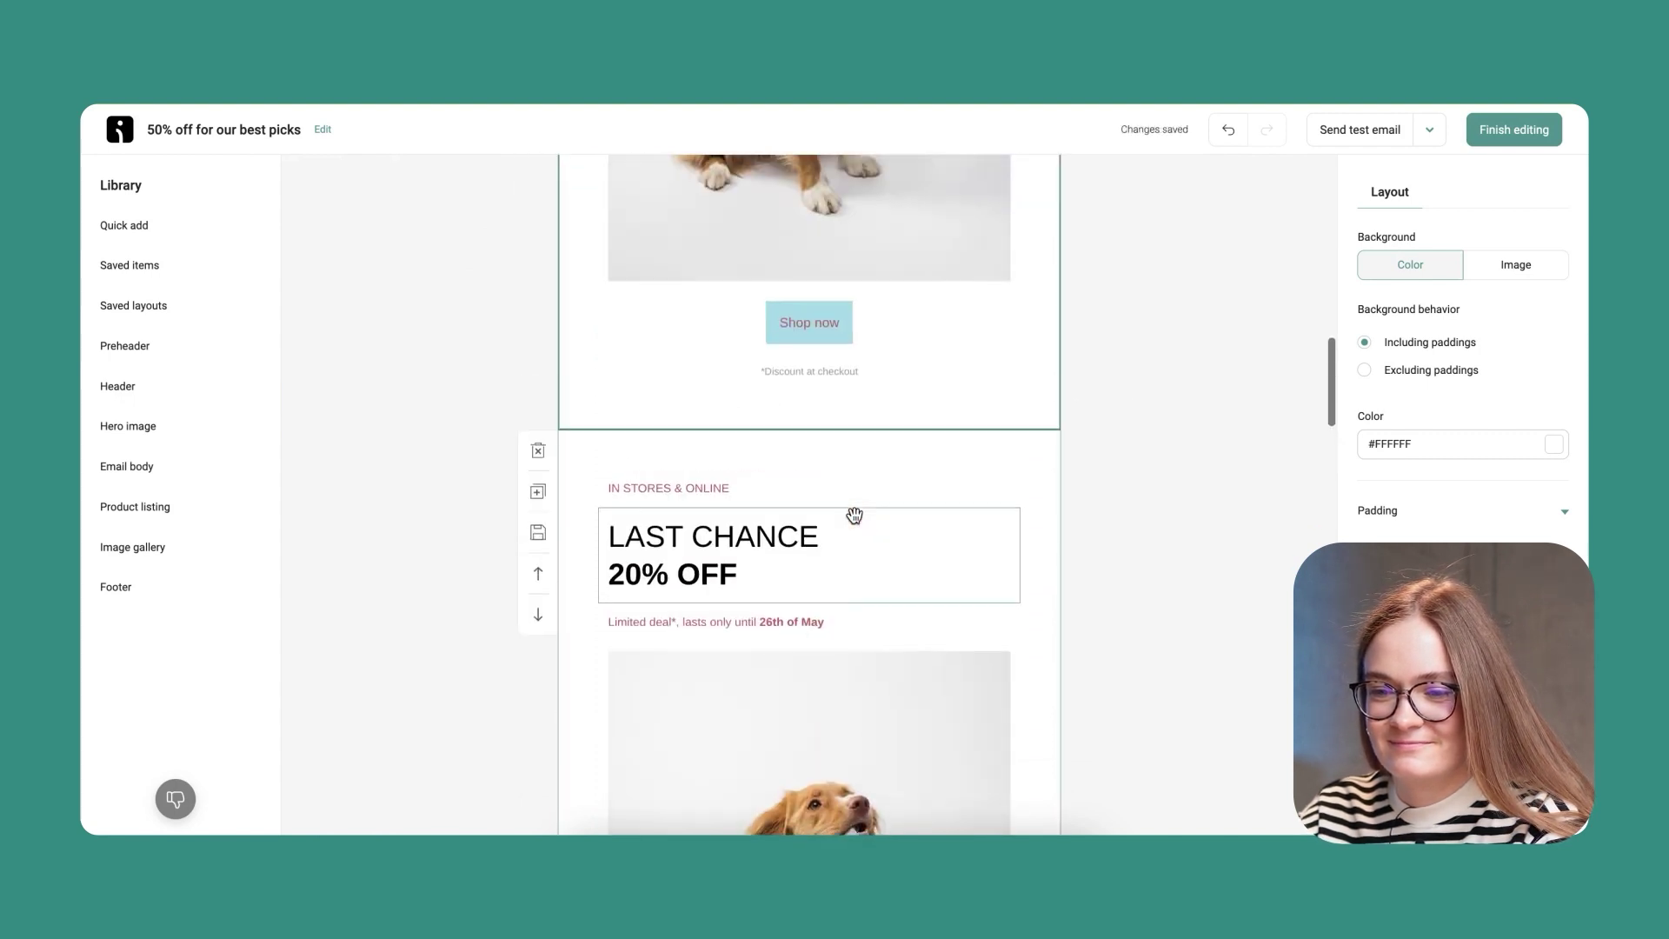
- Delete both "LAST CHANCE 20% OFF" layouts and the "Fall Favourites" layout from the email
click(537, 454)
scroll(533, 453, up, 5)
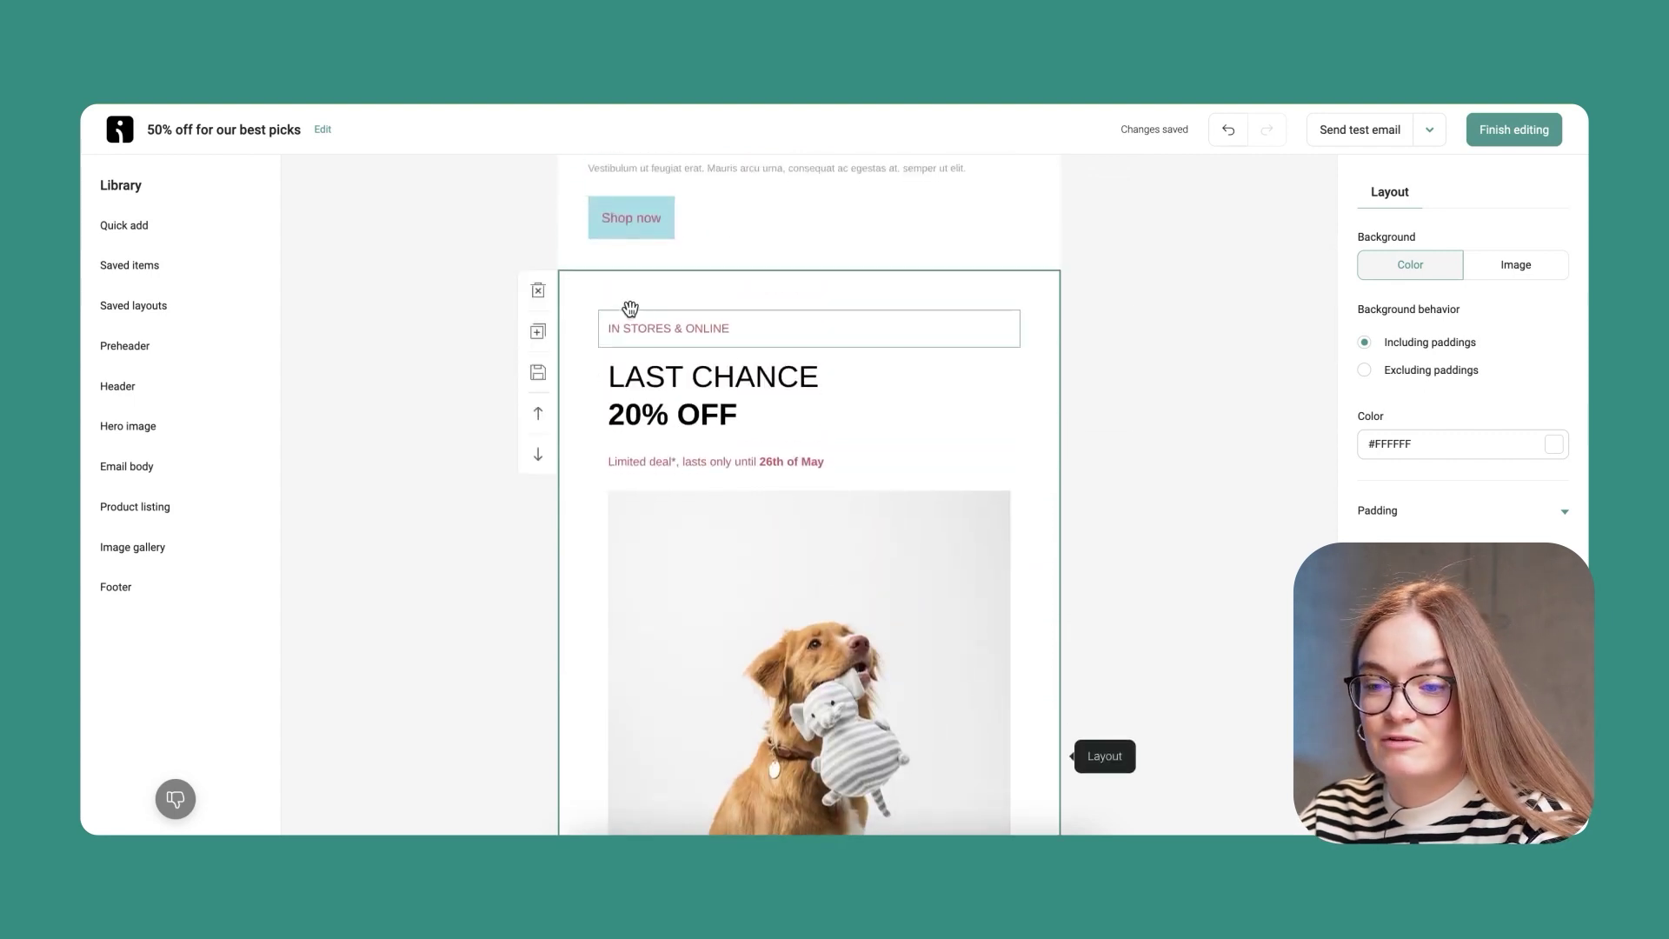
click(541, 292)
scroll(539, 293, up, 5)
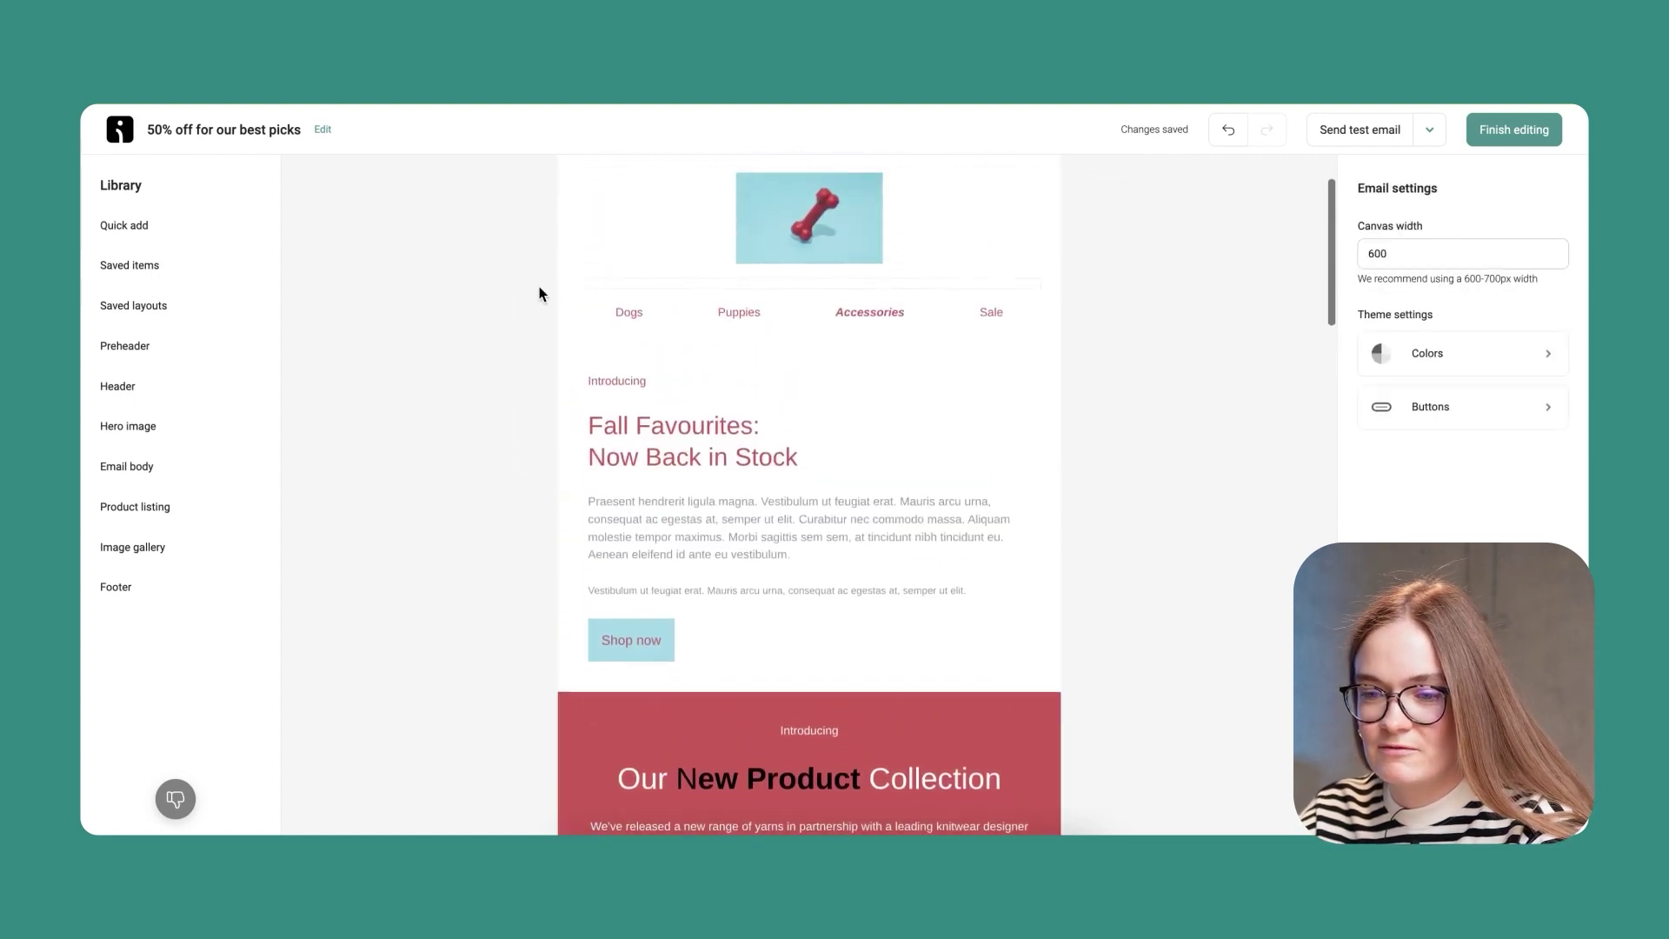
click(539, 369)
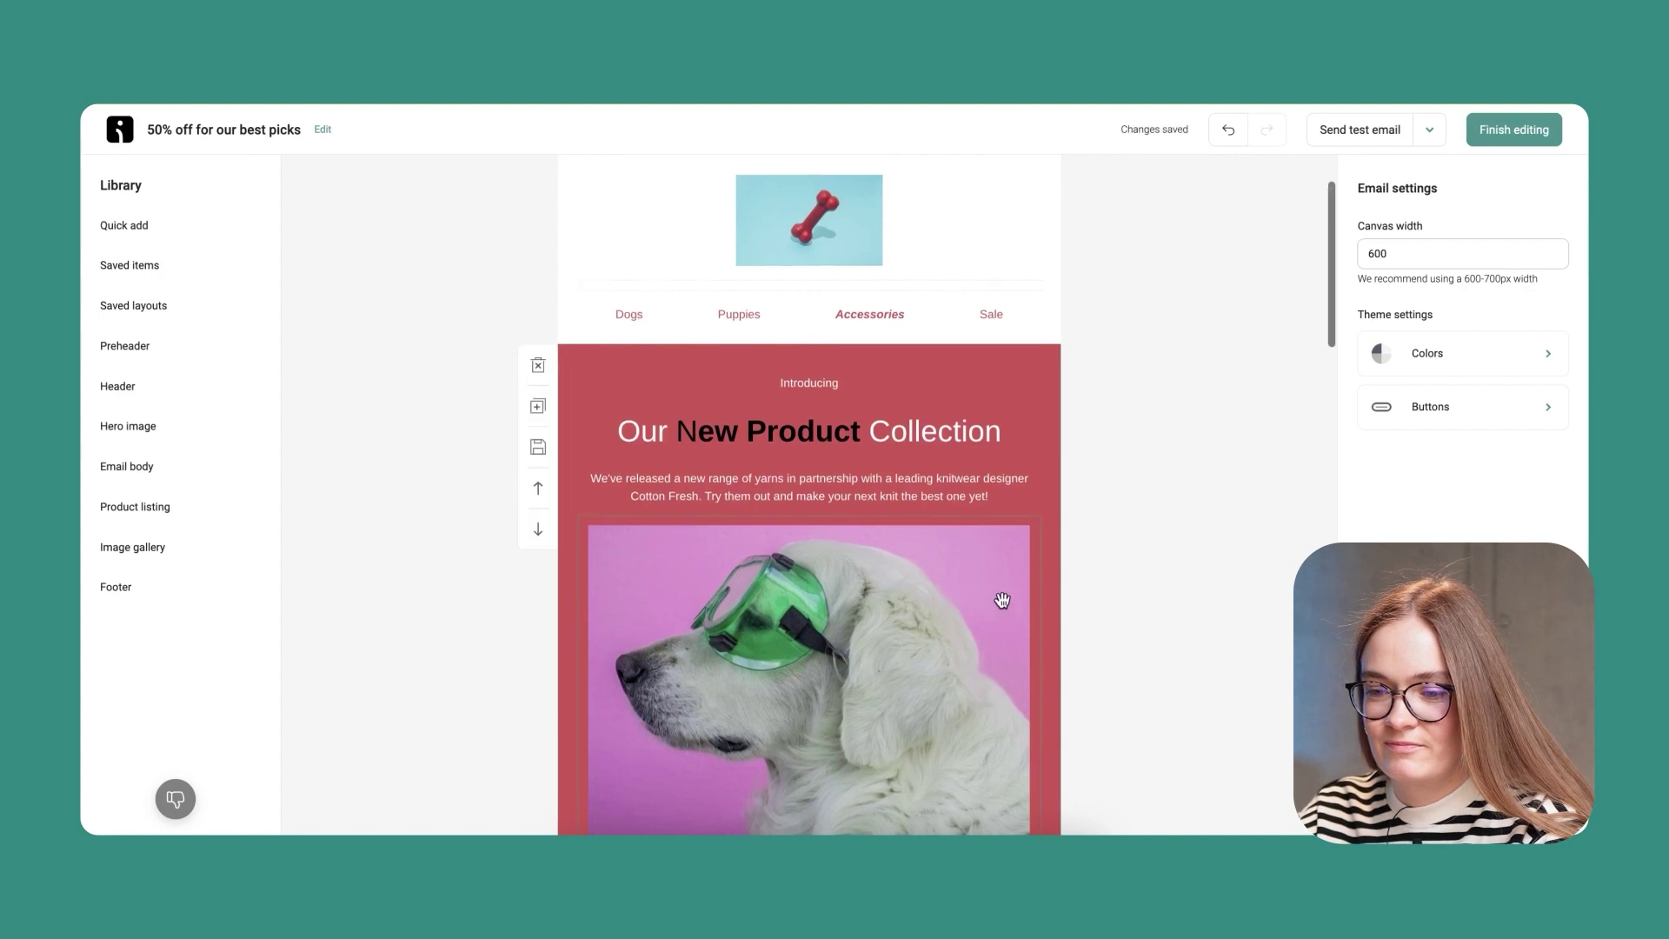
- Review the email down to its footer, then look at the test email form and close it without sending
scroll(1004, 607, down, 10)
scroll(1004, 607, down, 10)
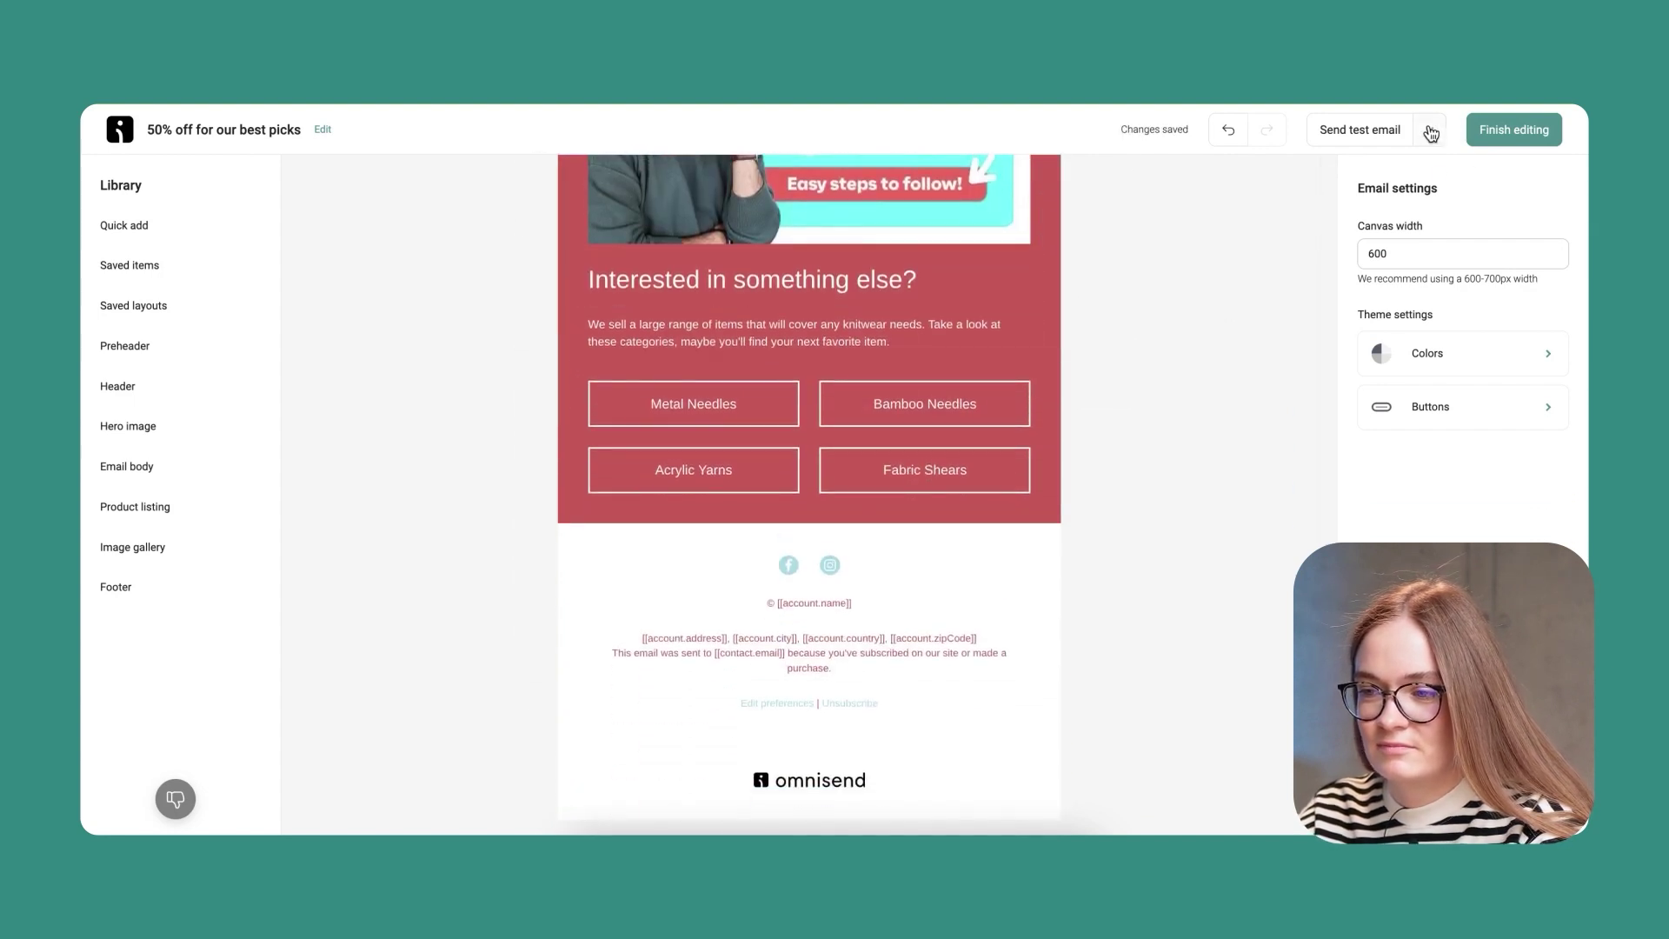
click(1389, 130)
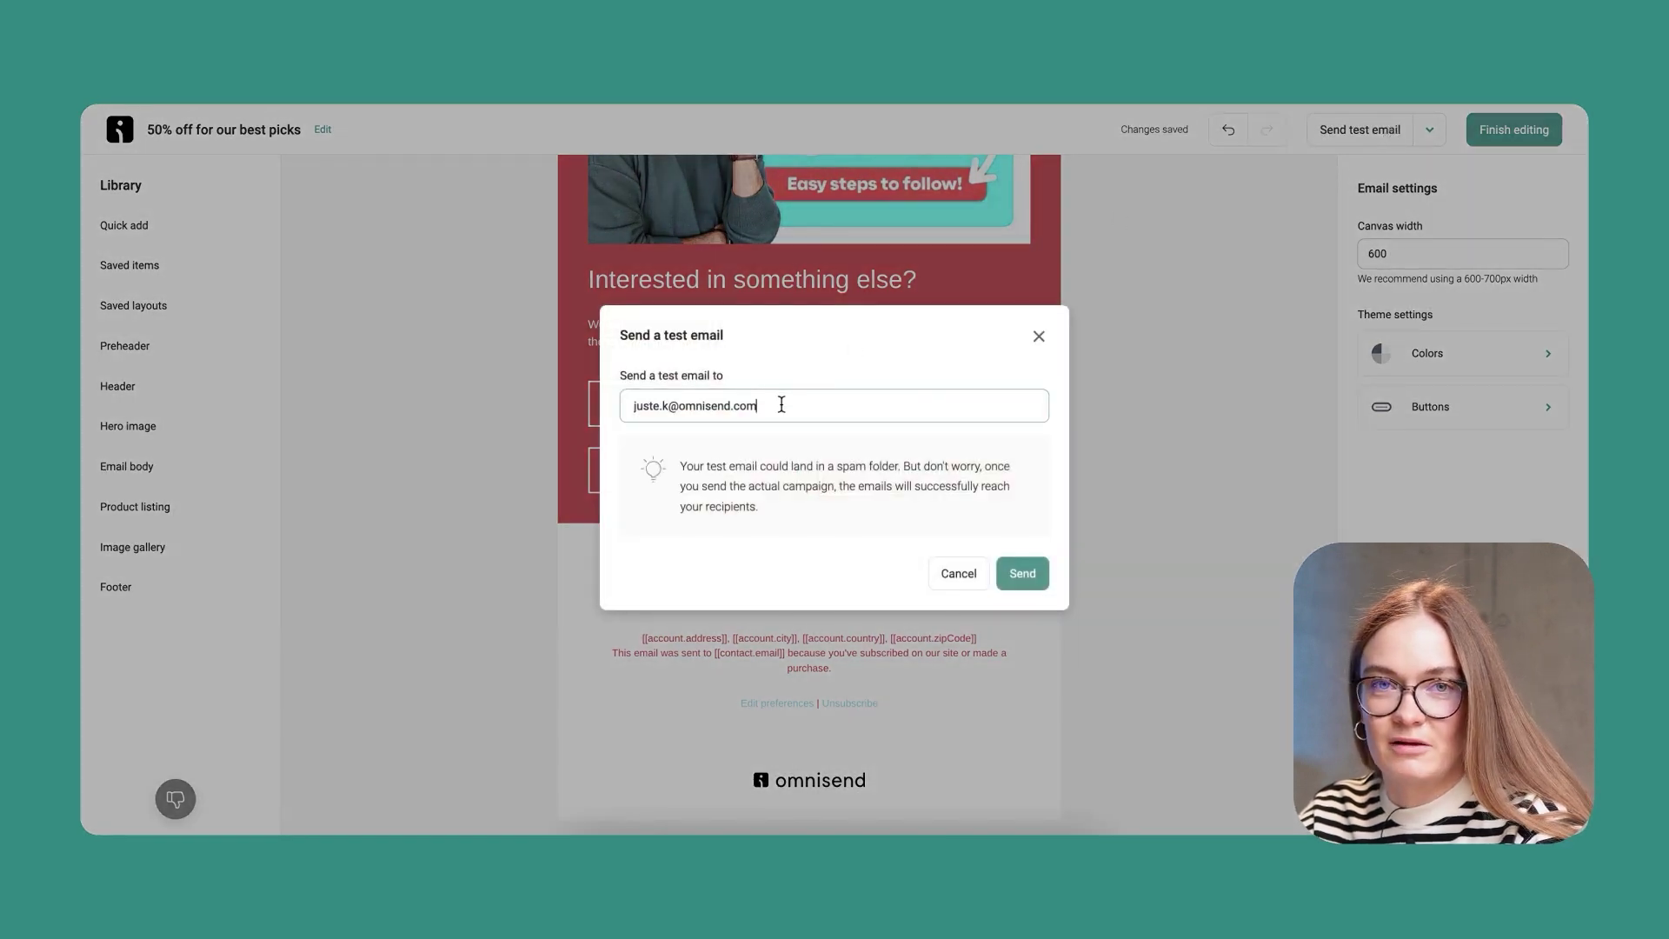
click(1038, 336)
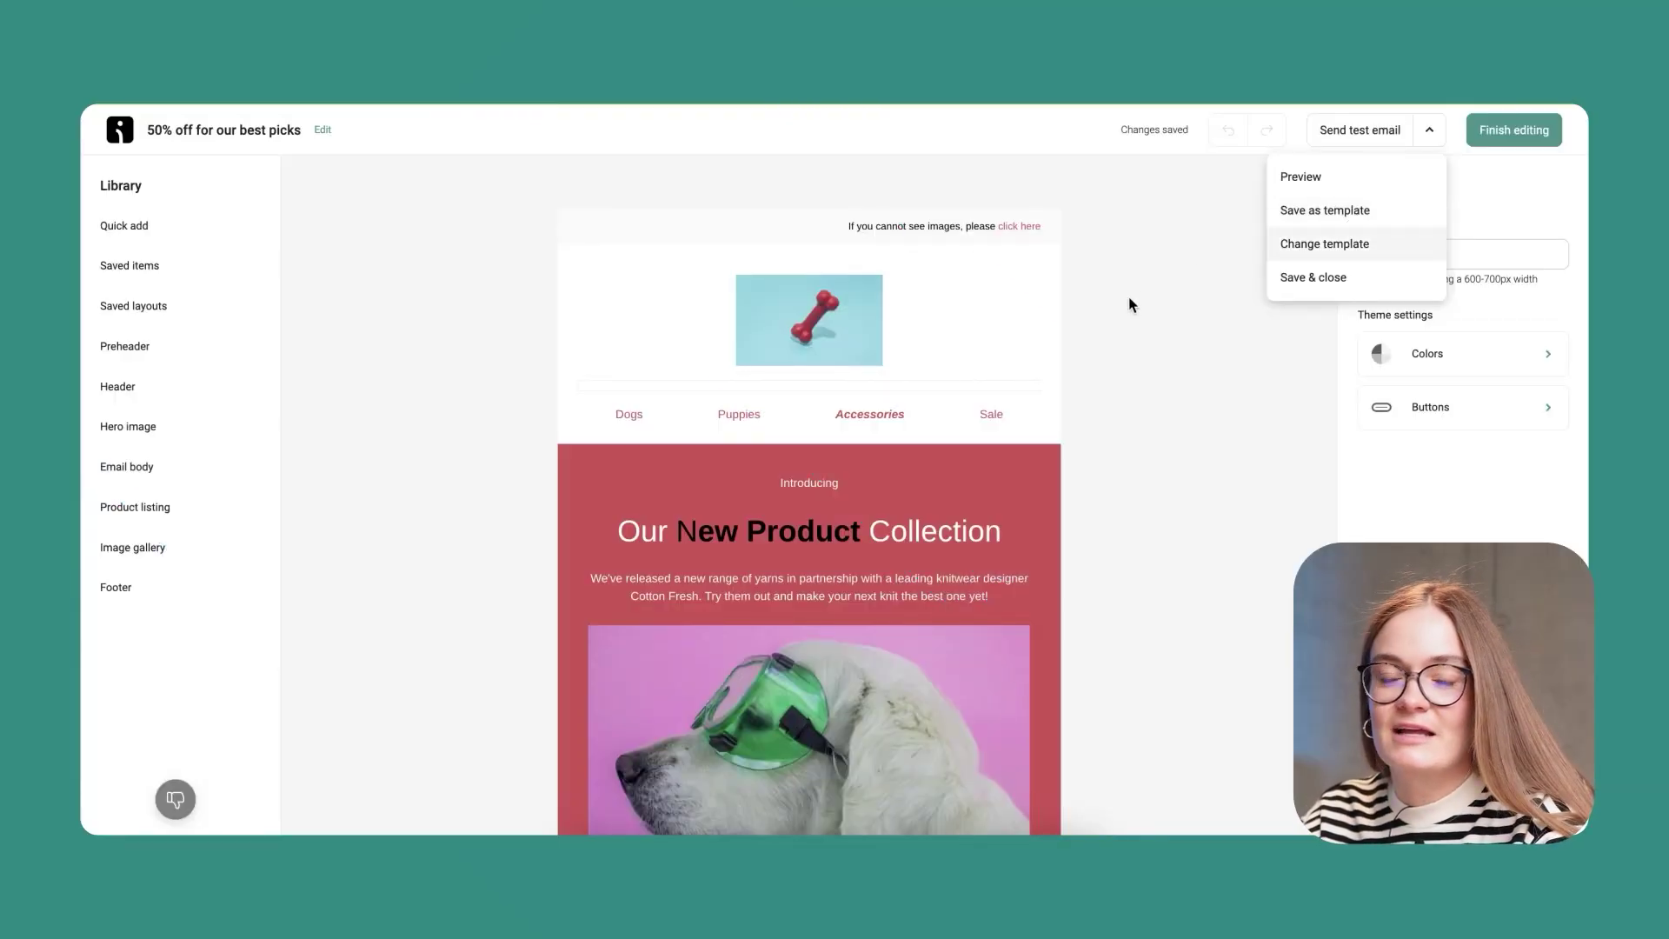
- Save the email design as a new template named "50% off for our best picks"
click(1322, 212)
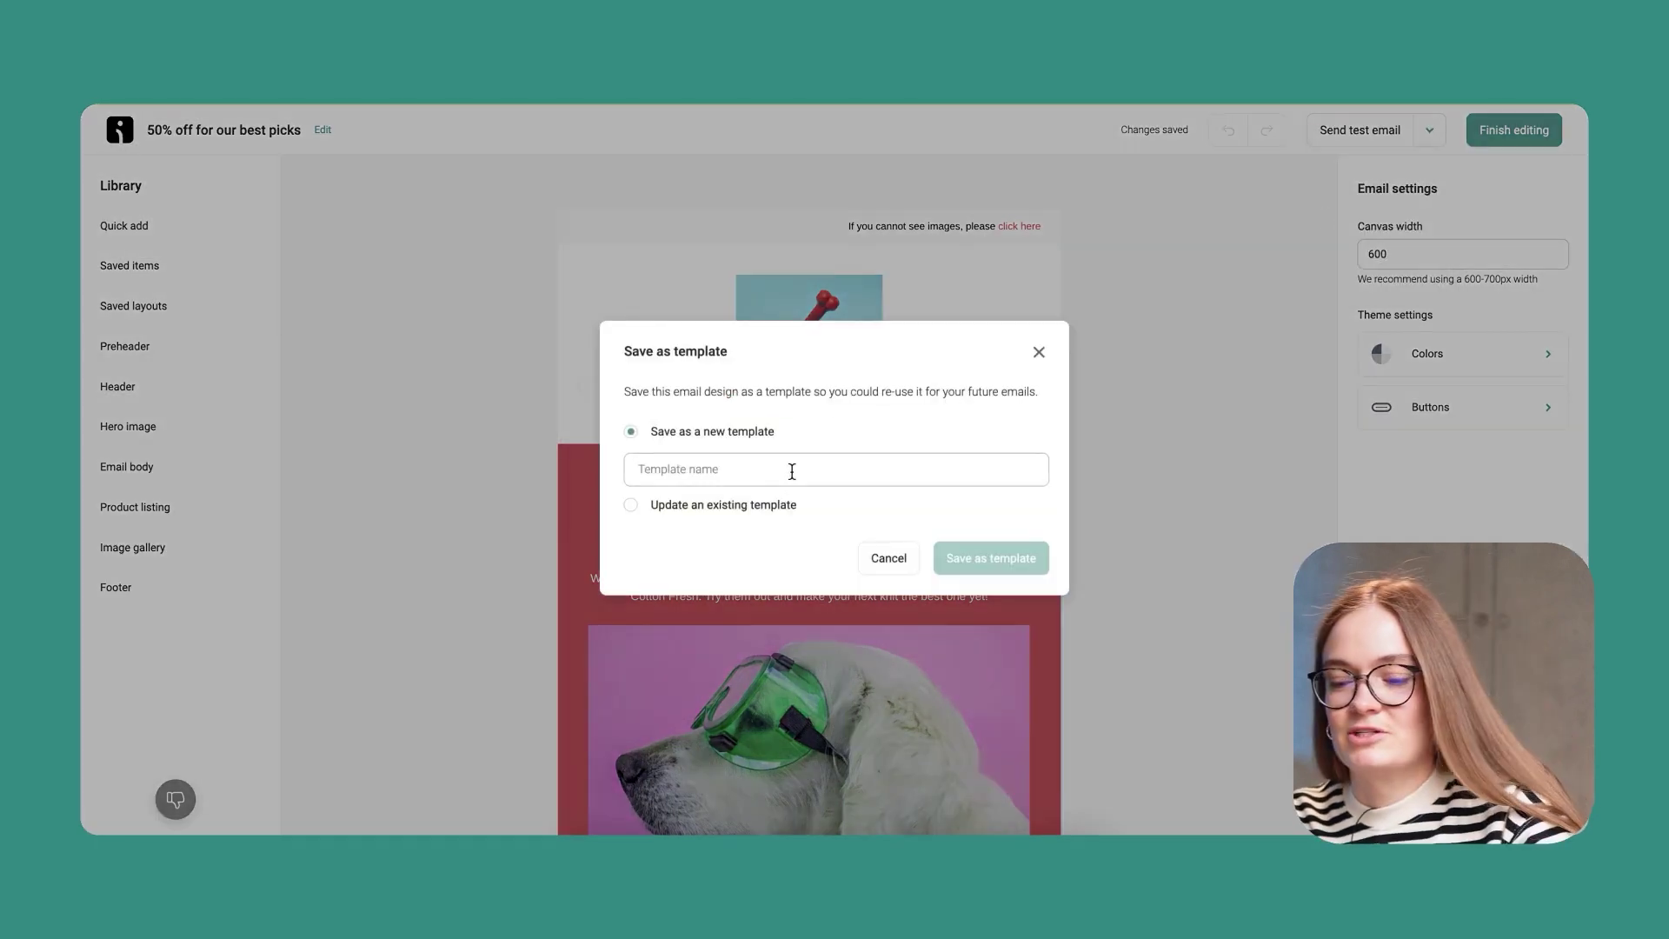
text(Pupp)
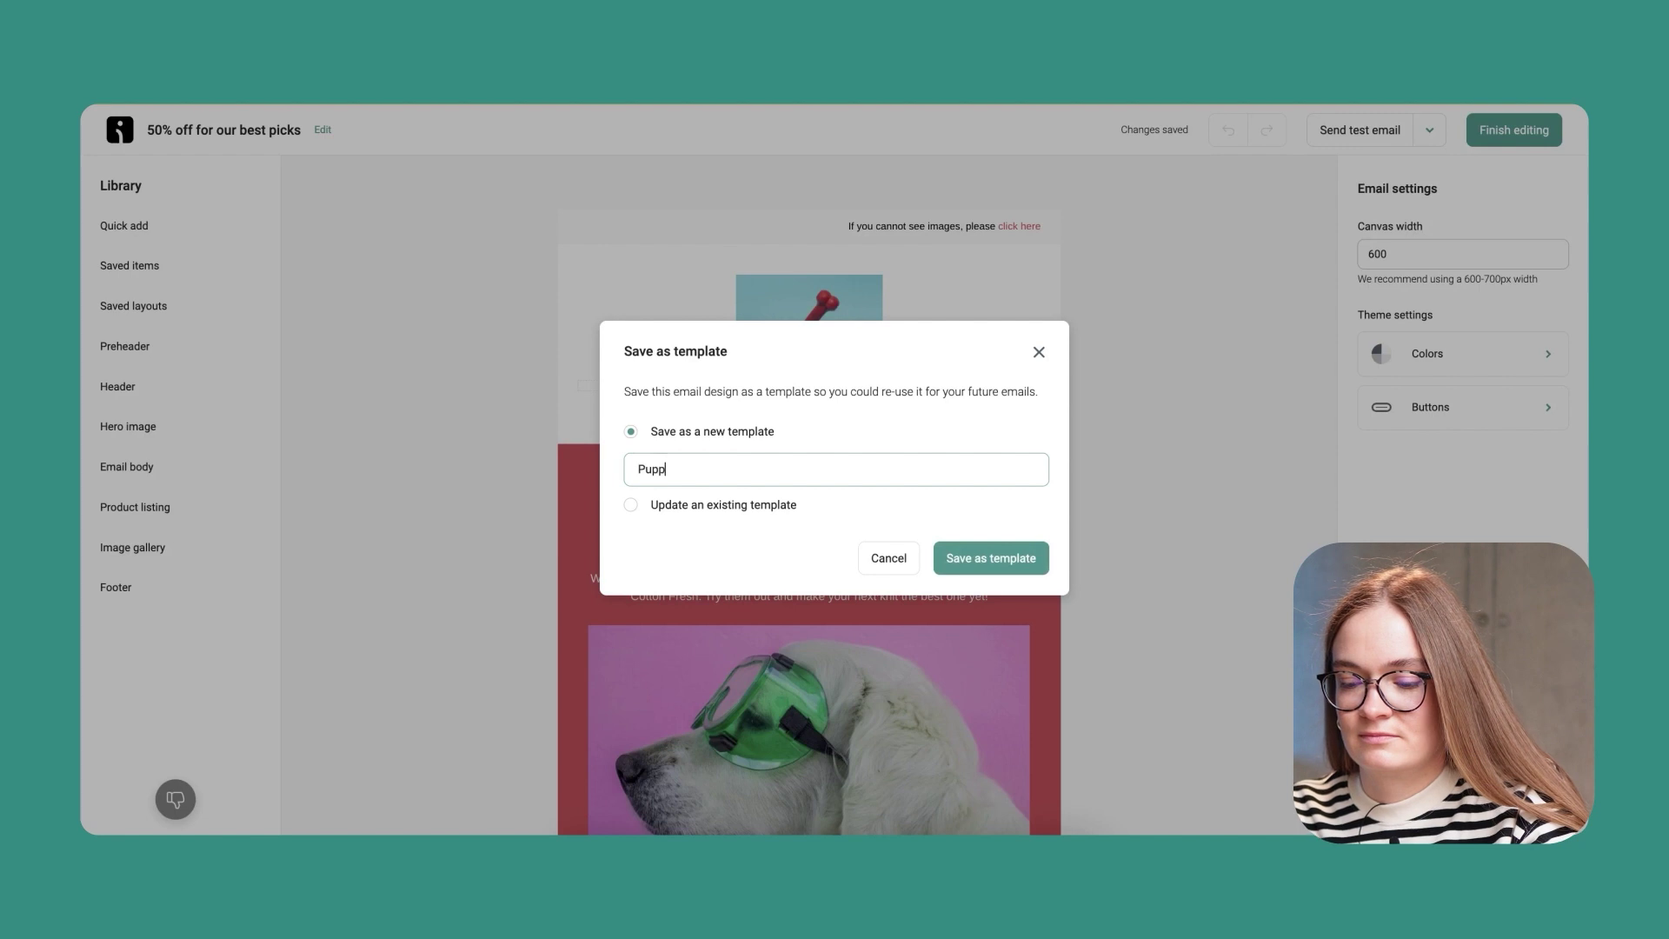
key(ctrl+a)
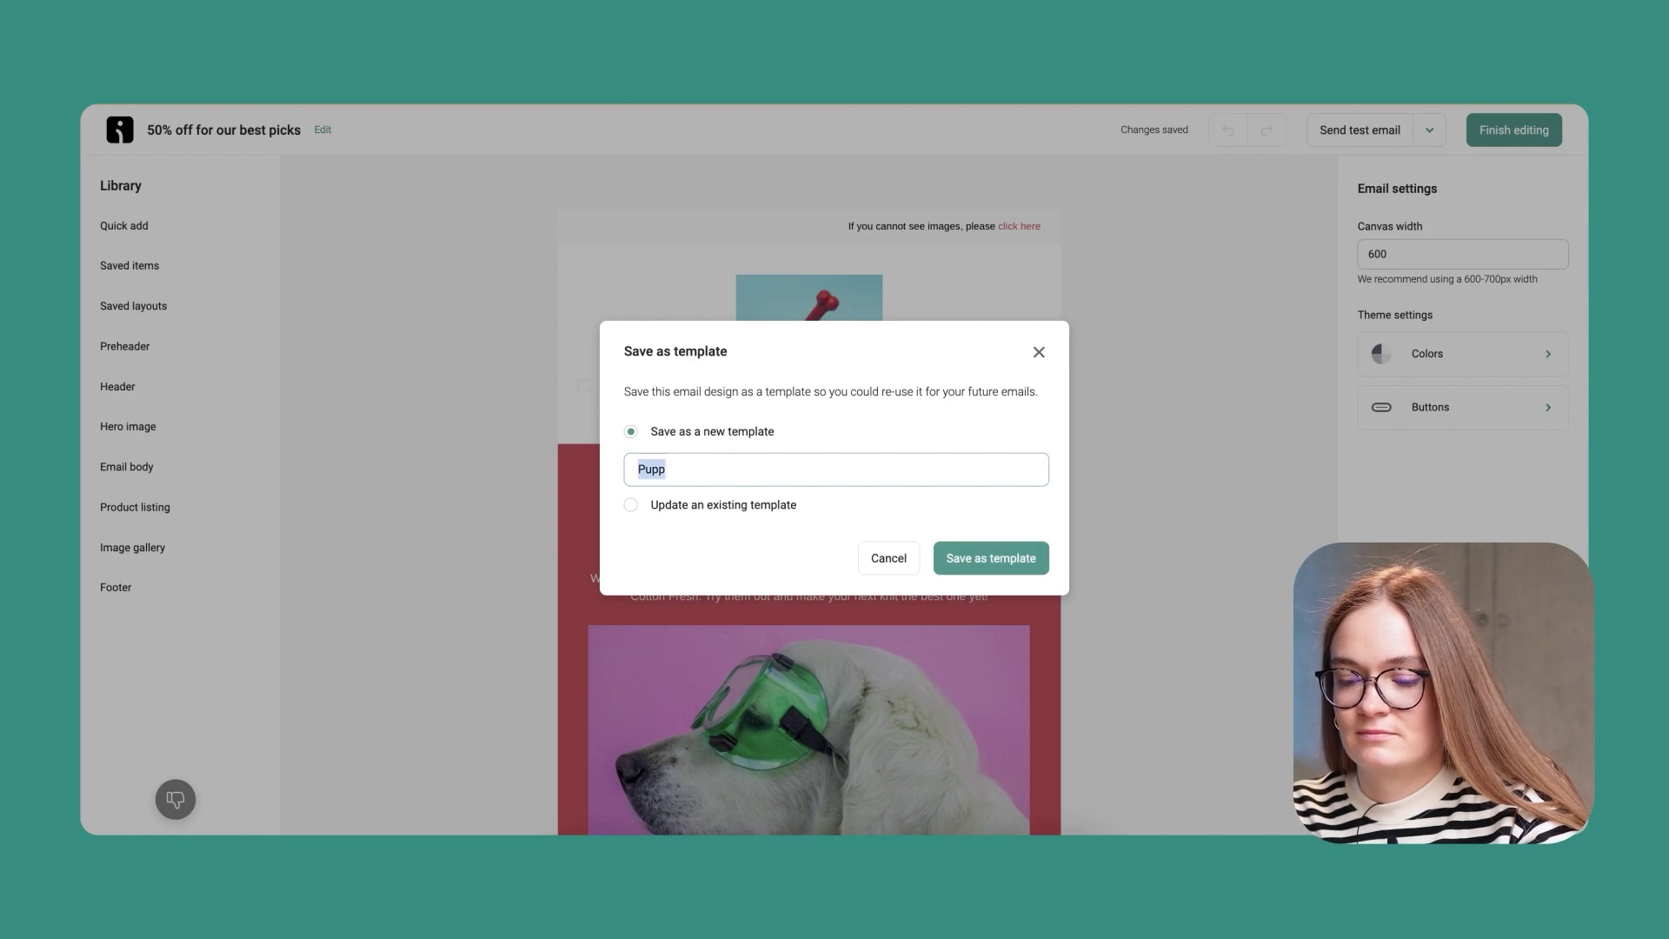
text(Dog)
key(BackSpace)
text(50% off for our best picks)
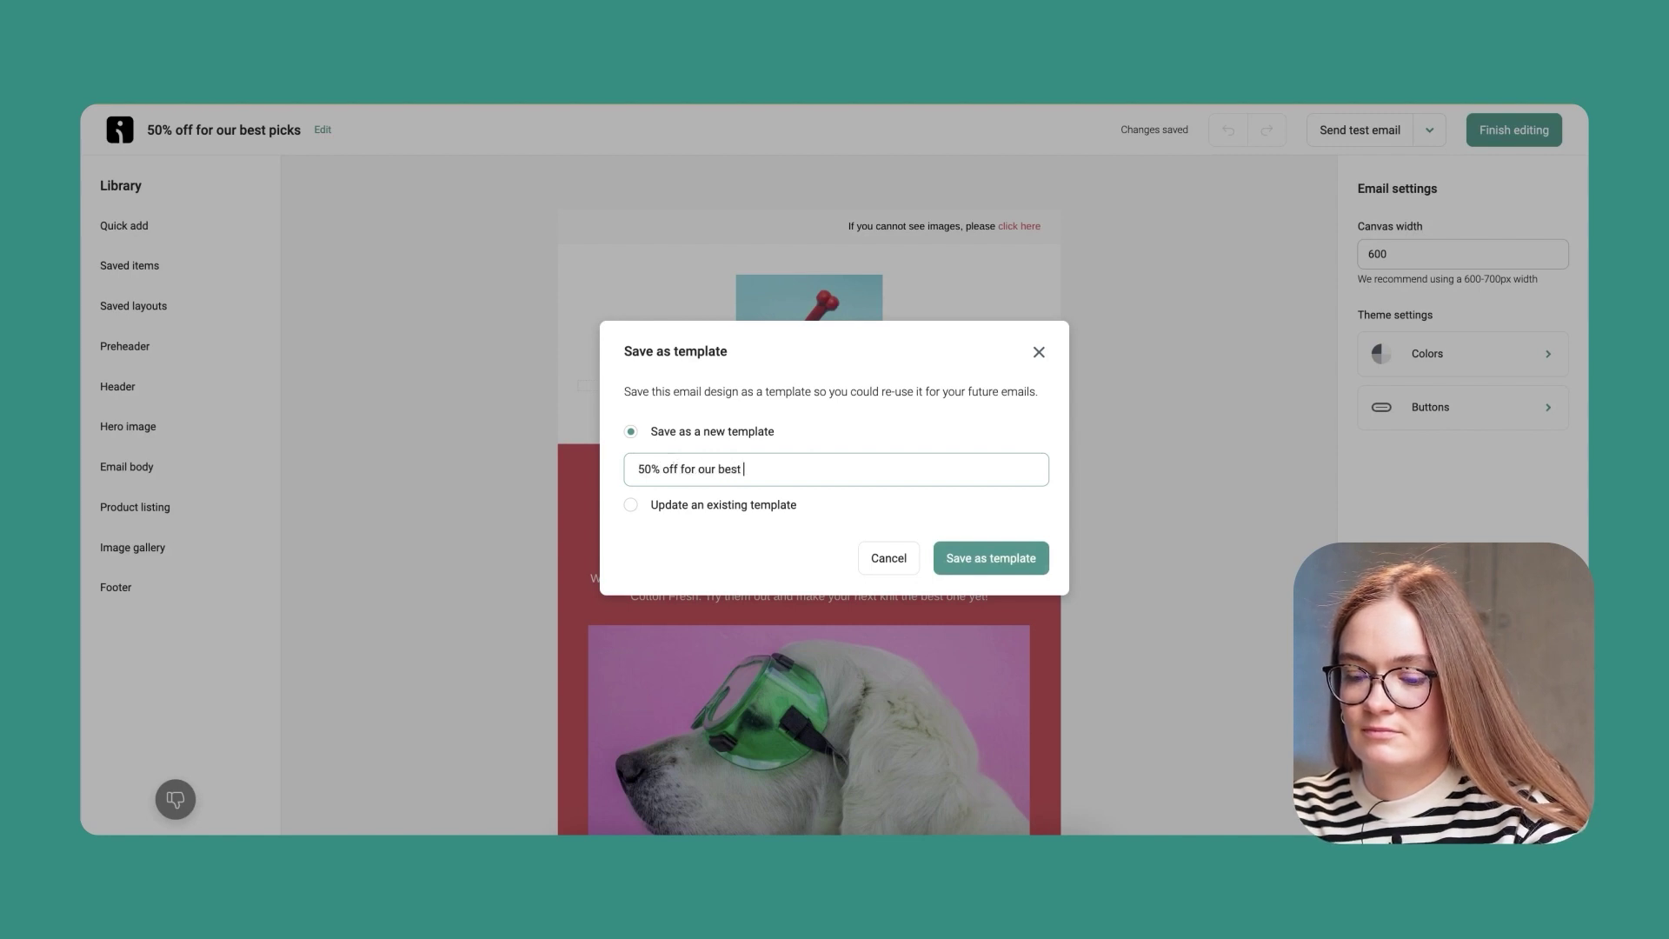
click(980, 560)
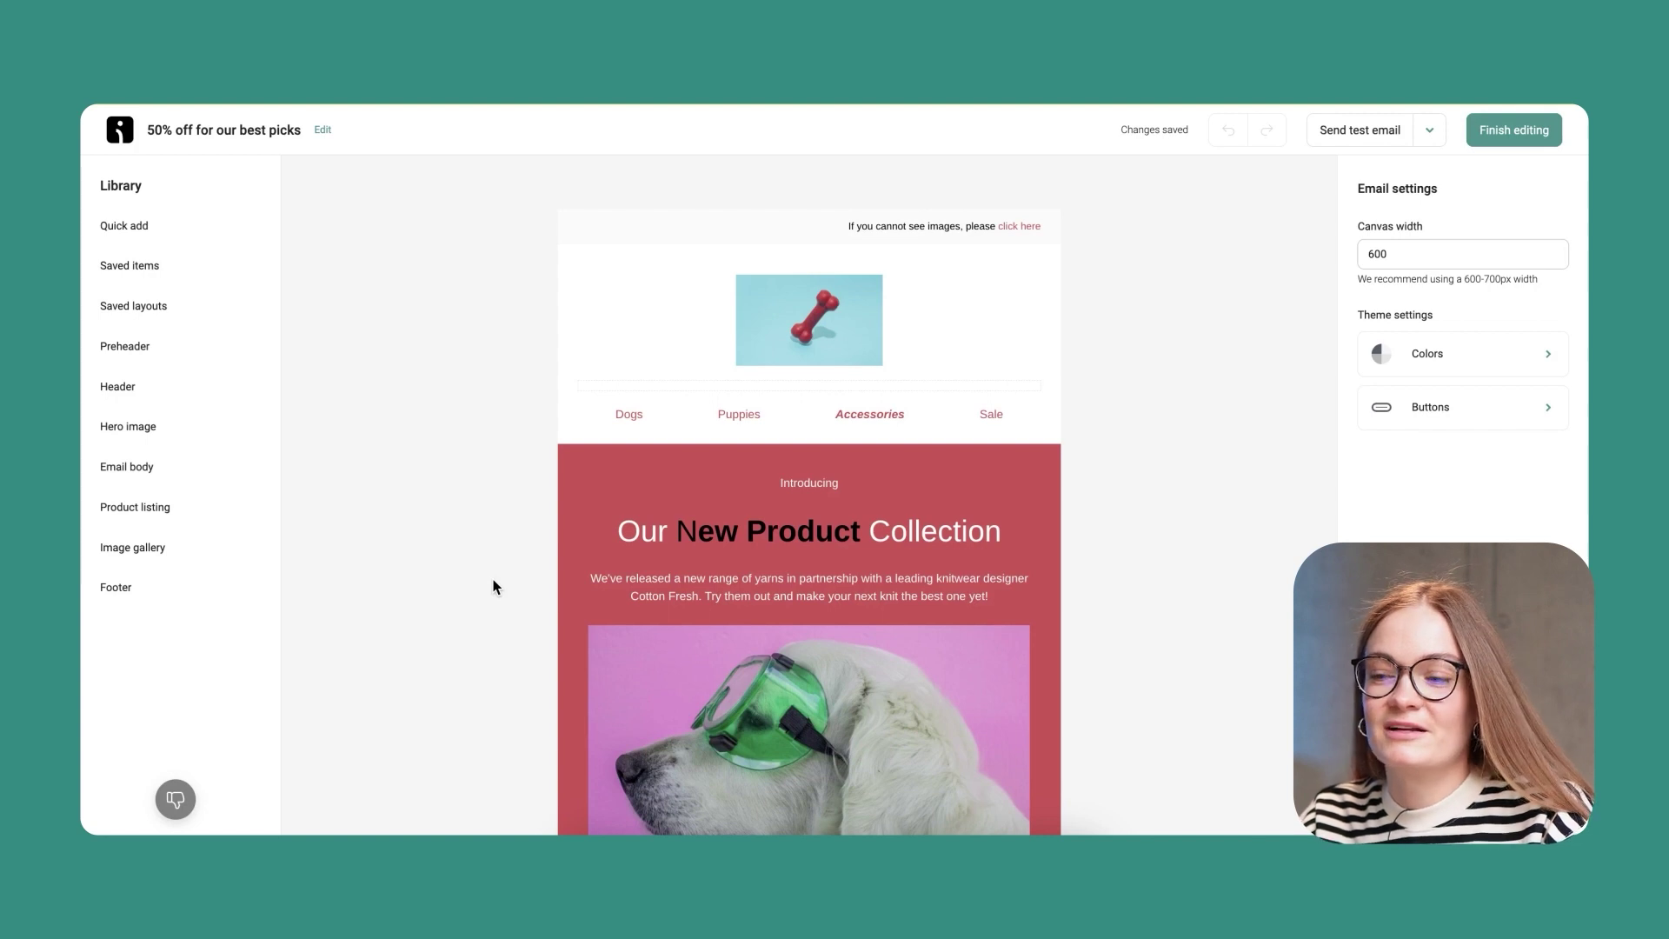
scroll(493, 586, down, 1)
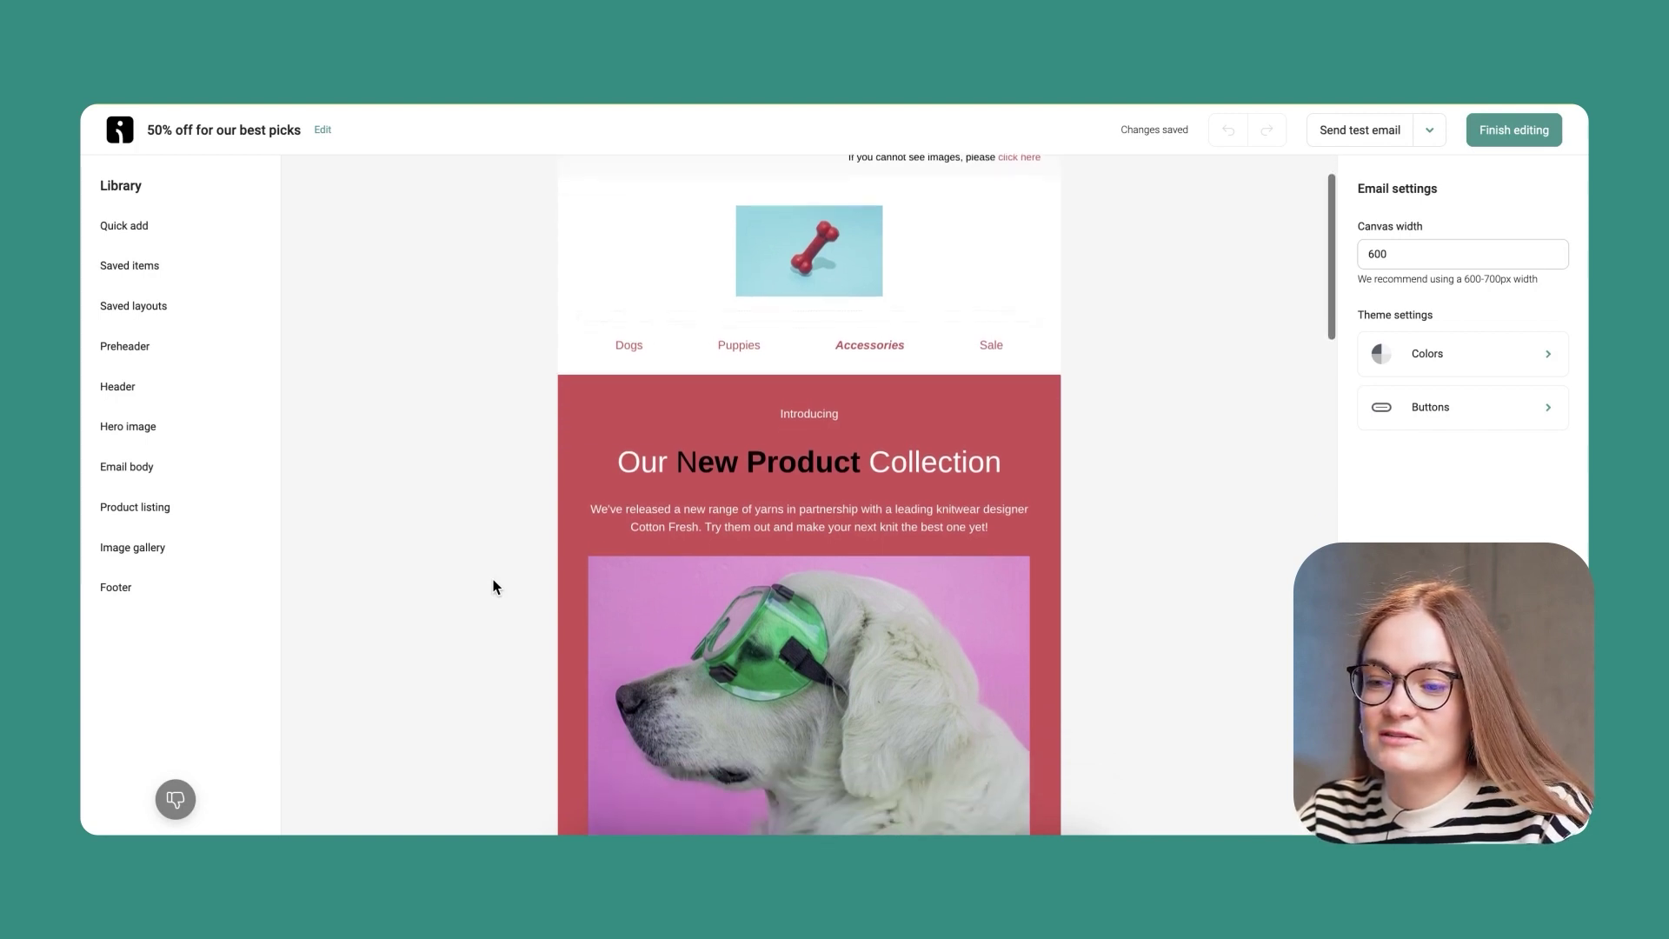